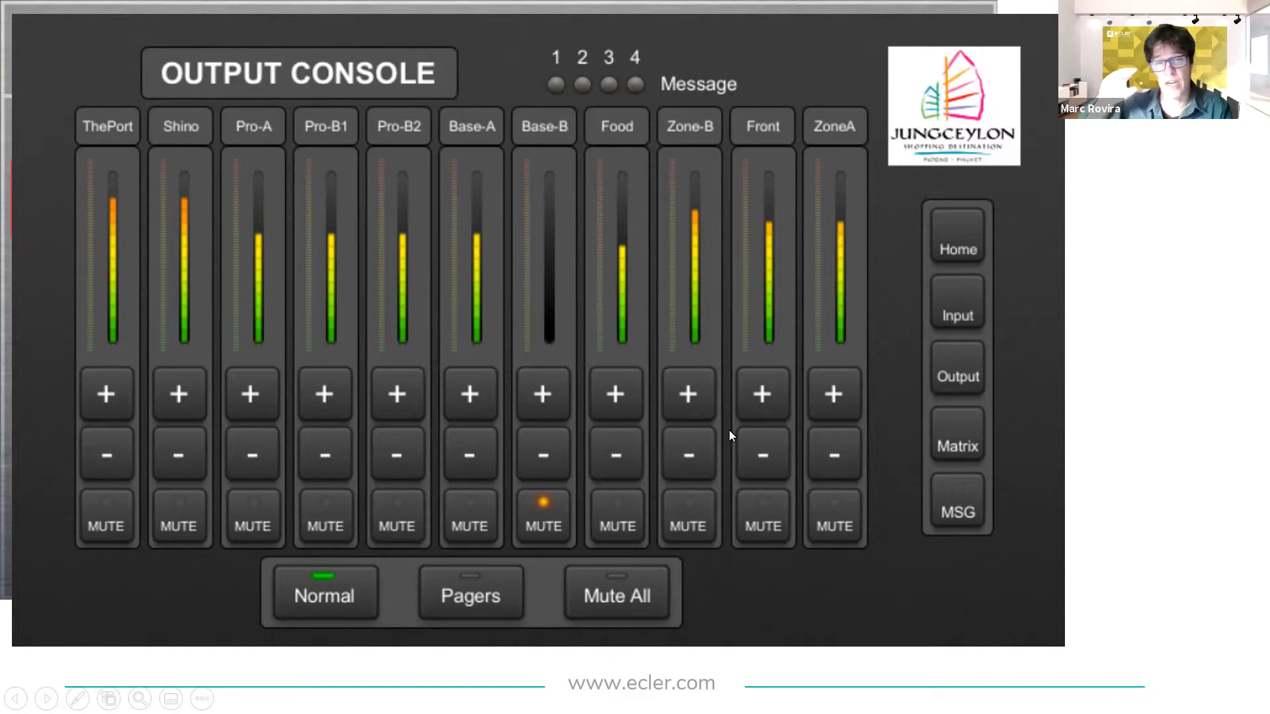
pyautogui.press('Right')
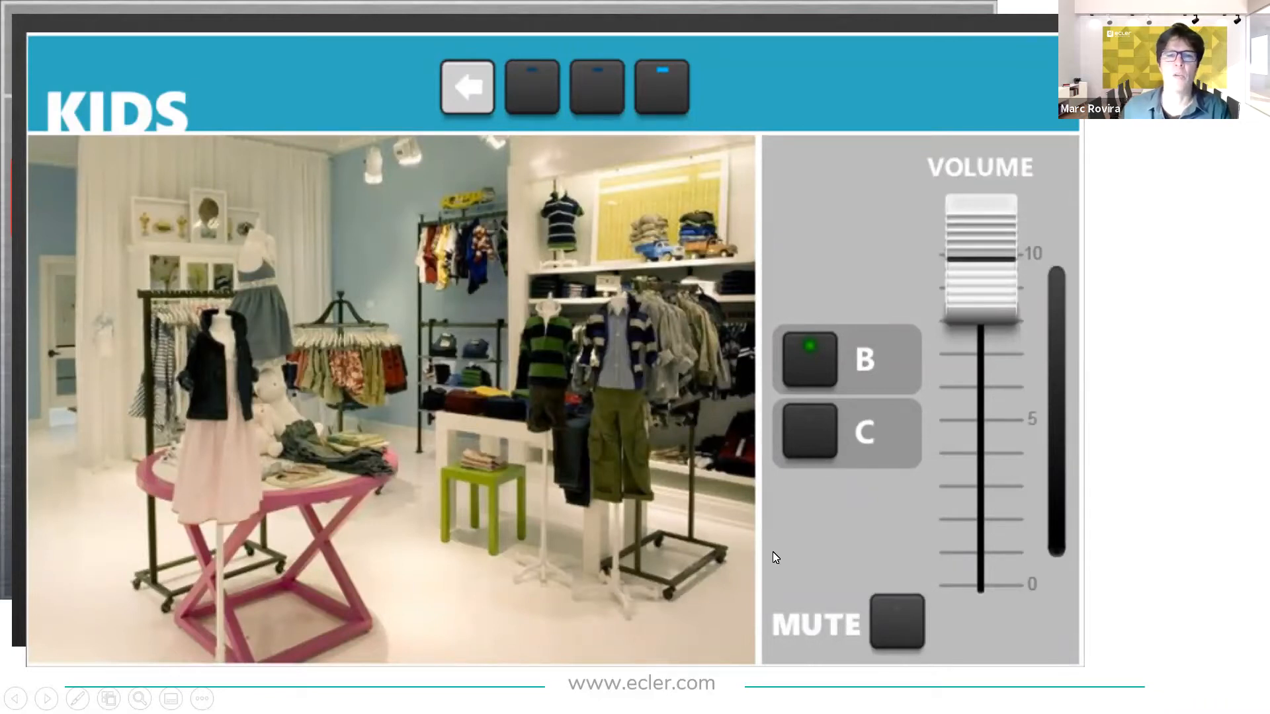
pyautogui.press('Right')
pyautogui.press('Right')
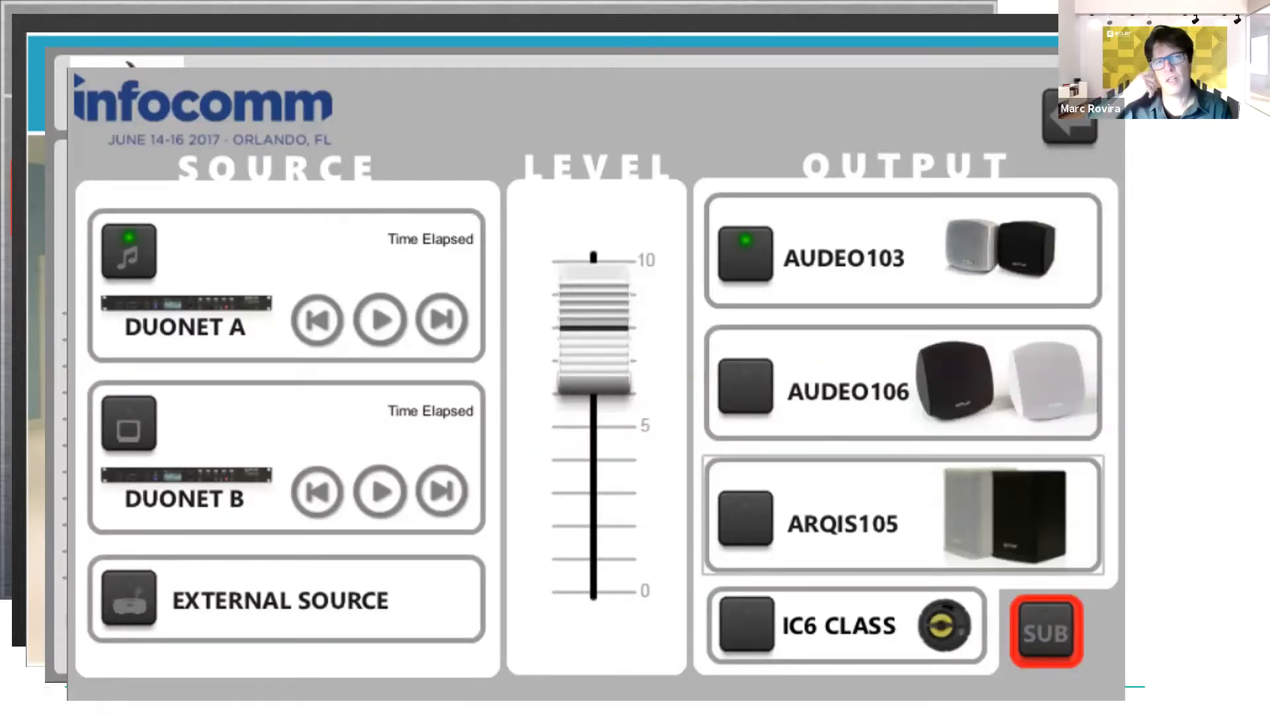
pyautogui.press('Right')
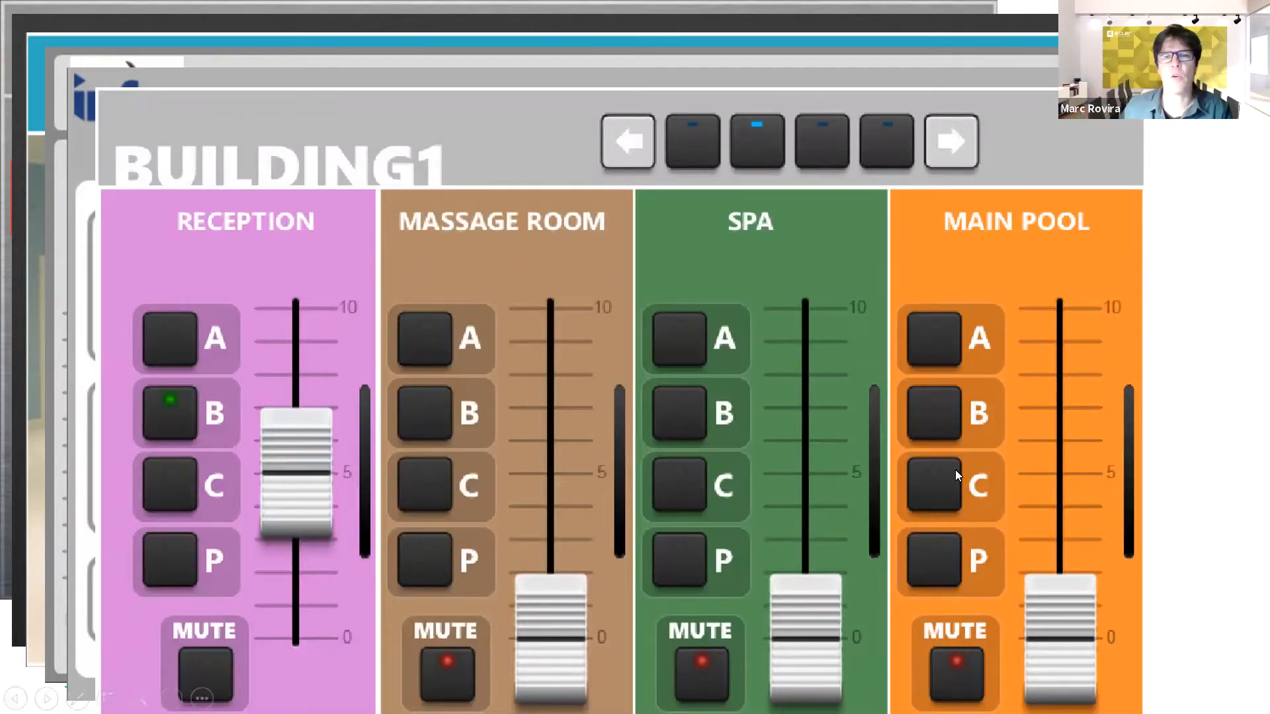
pyautogui.press('Right')
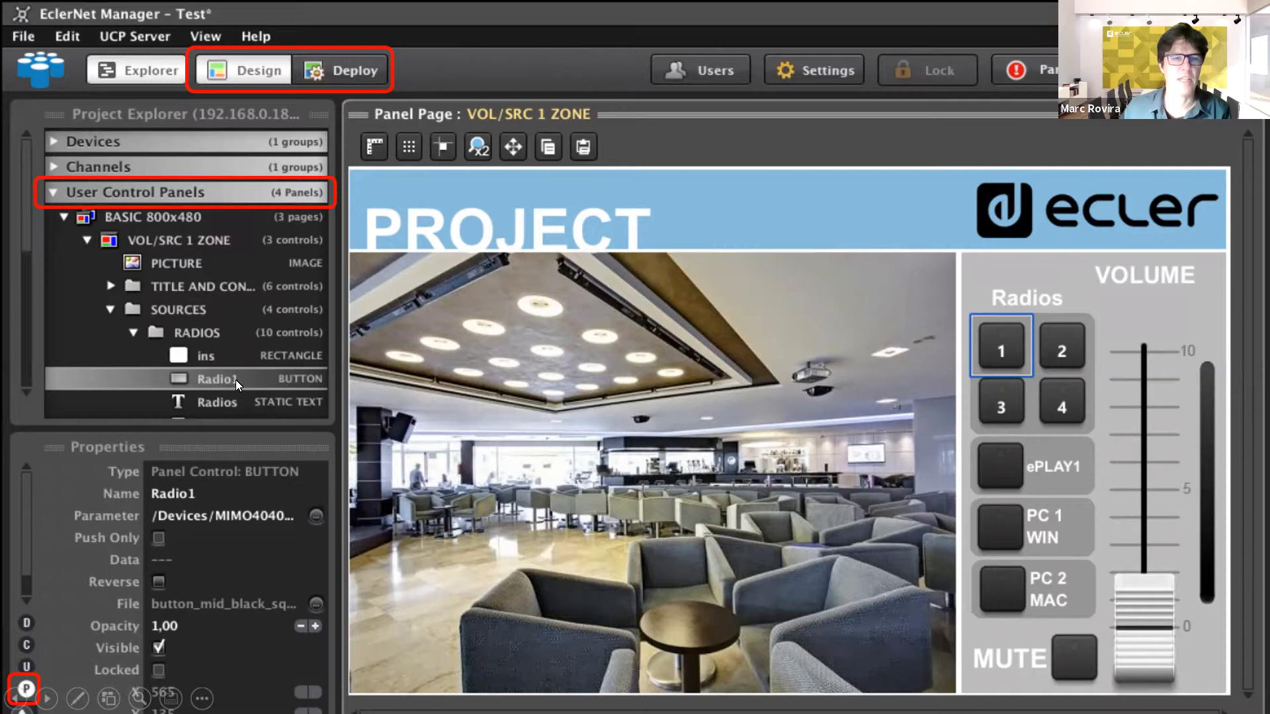
pyautogui.press('ctrl')
pyautogui.press('ctrl')
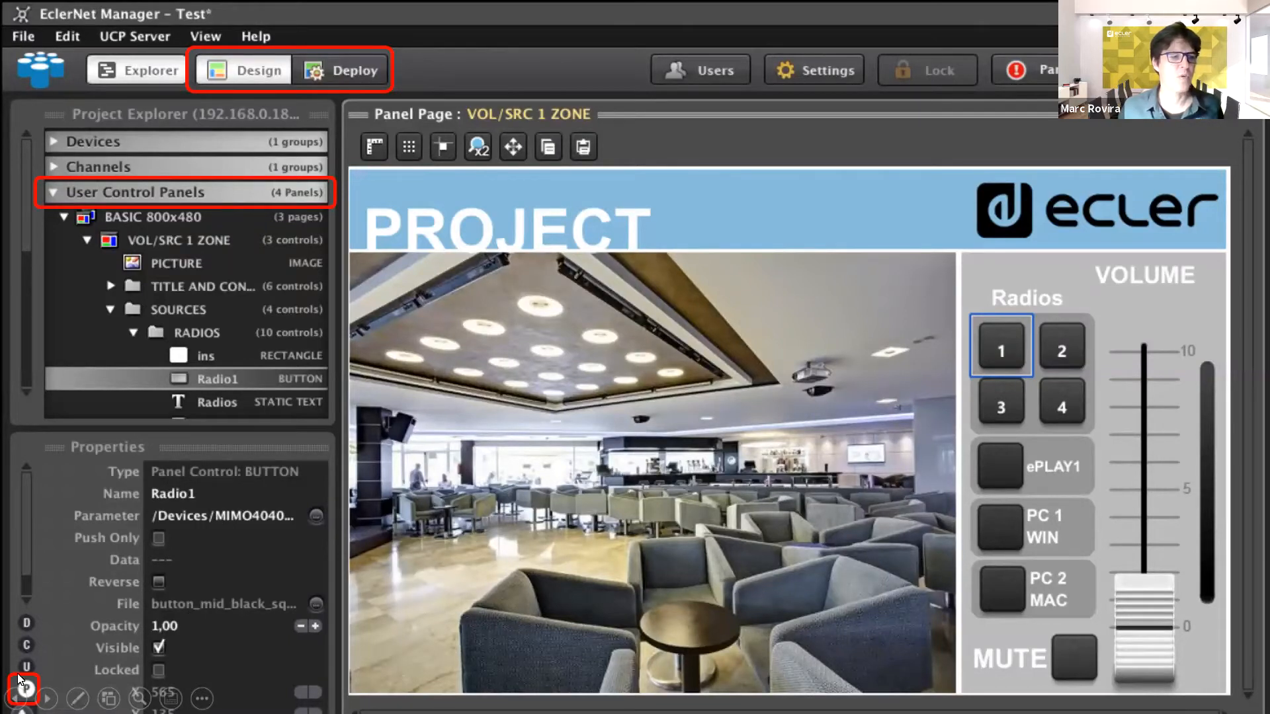
pyautogui.click(561, 503)
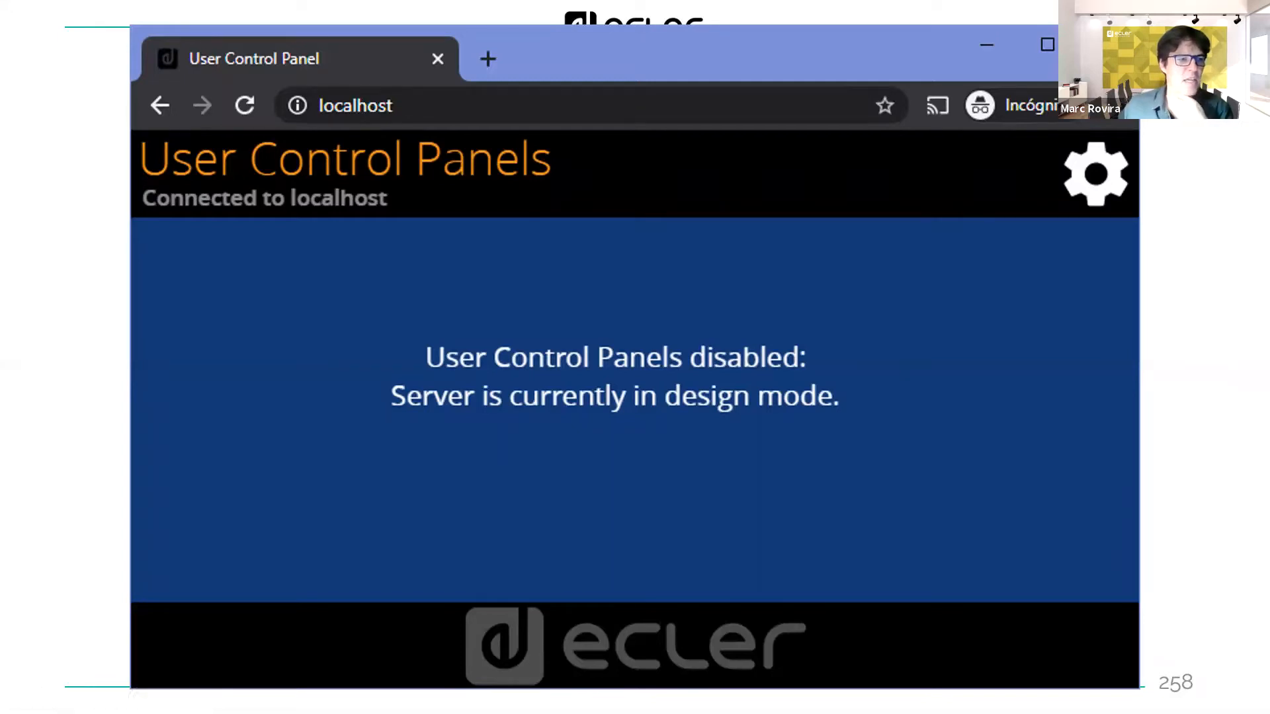
pyautogui.press('Right')
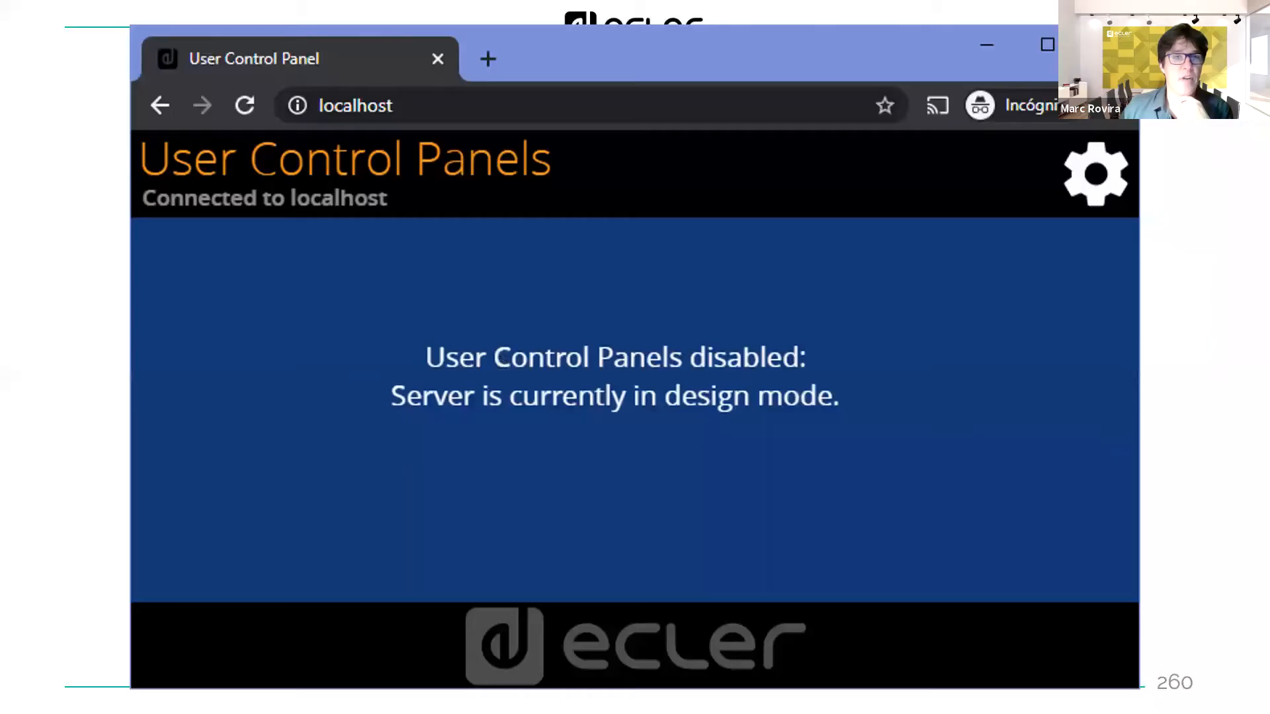
pyautogui.press('Right')
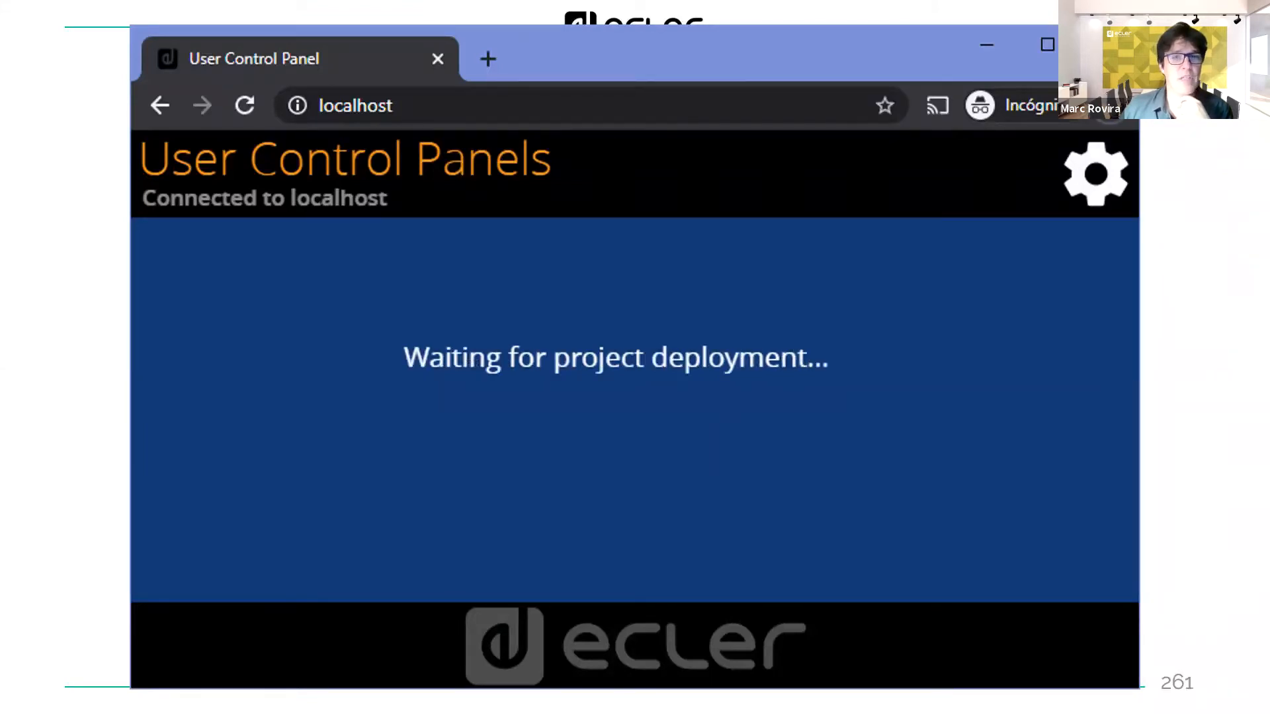
pyautogui.press('Right')
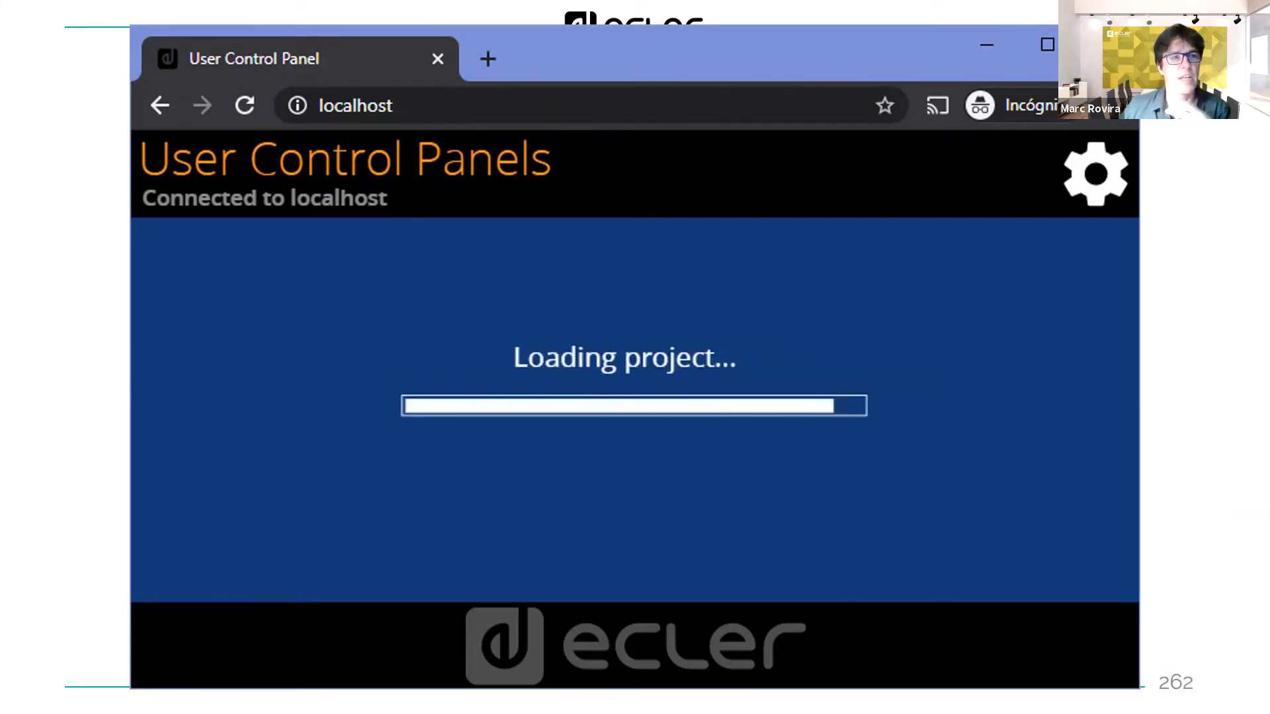
pyautogui.press('Right')
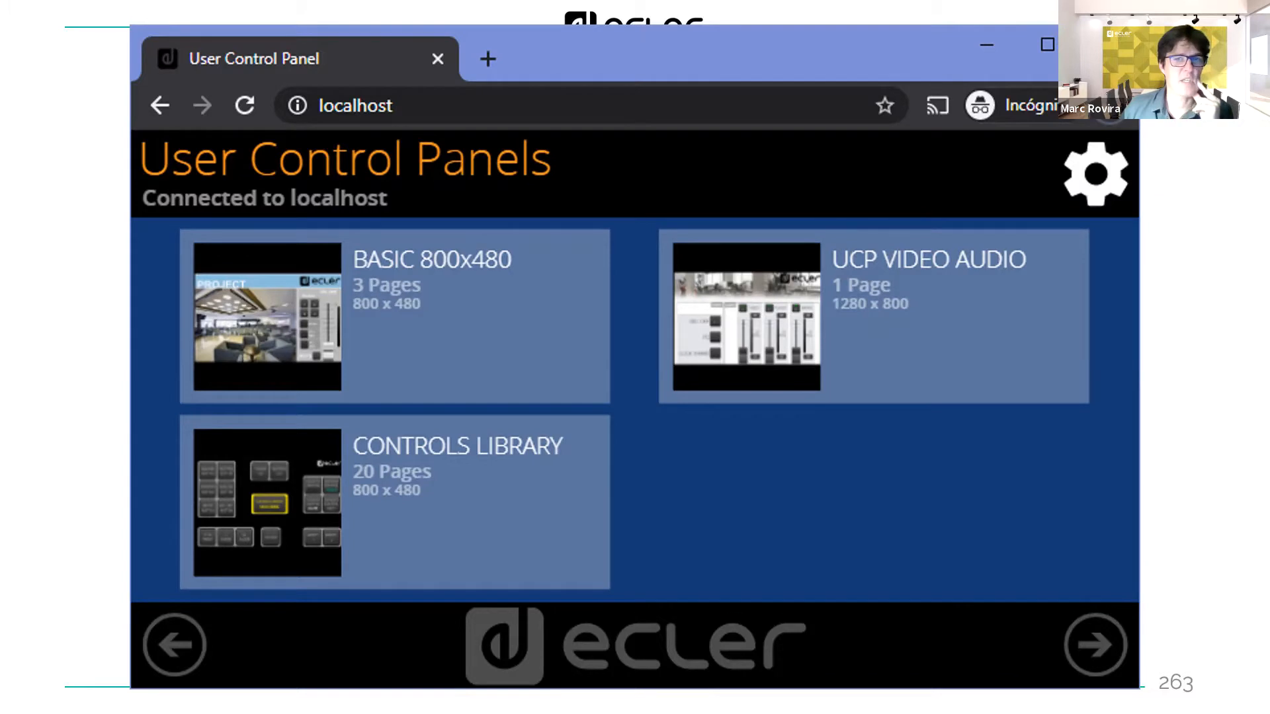
pyautogui.press('Right')
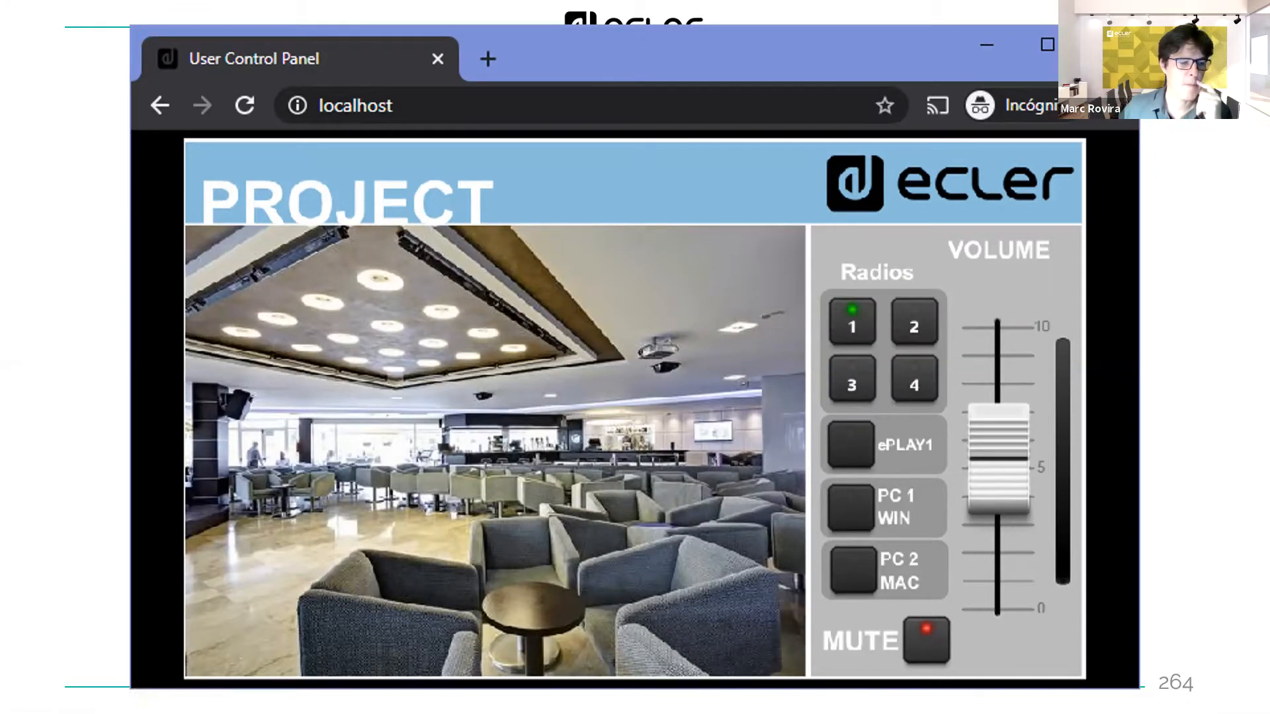
# Switch to EclerNet Manager and open the recent project EXAMPLE UCP 3 CDN.enp
pyautogui.hotkey('alt', 'Tab')
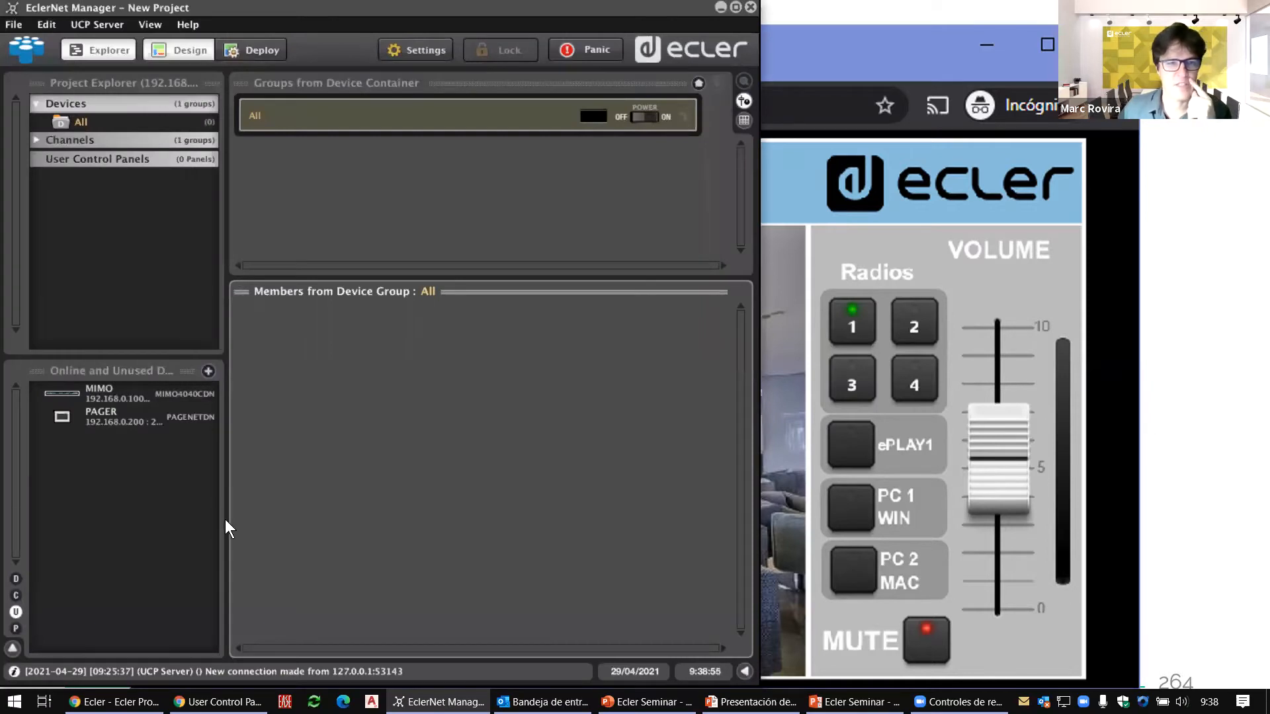
pyautogui.click(17, 27)
pyautogui.moveTo(35, 118)
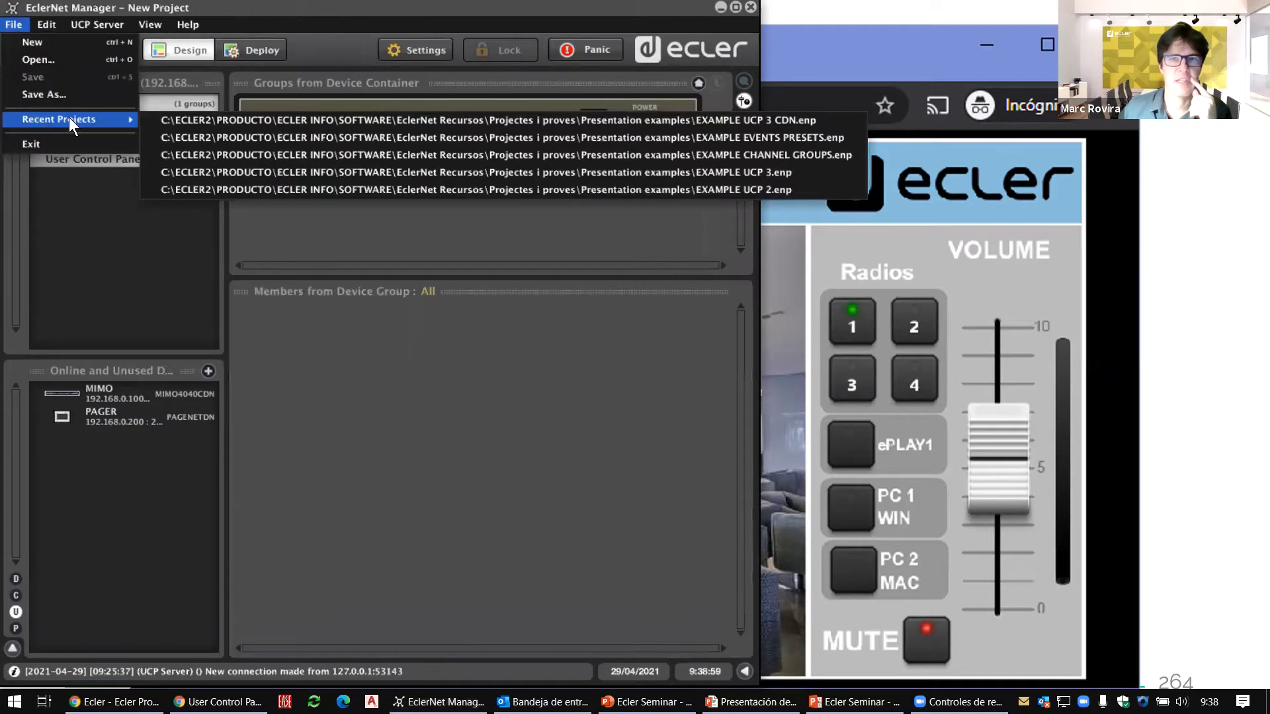
pyautogui.click(249, 125)
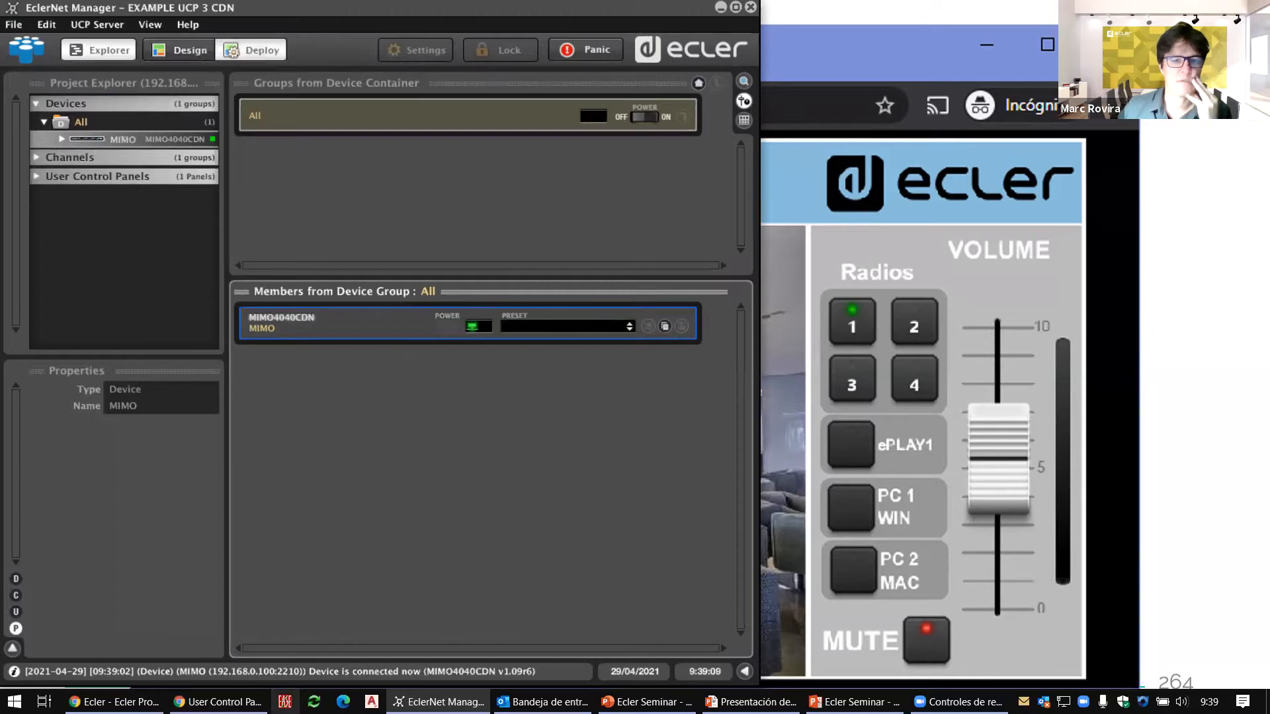
# Bring up the User Control Panels page in the browser and switch the project to Design mode and back to Deploy mode
pyautogui.click(218, 702)
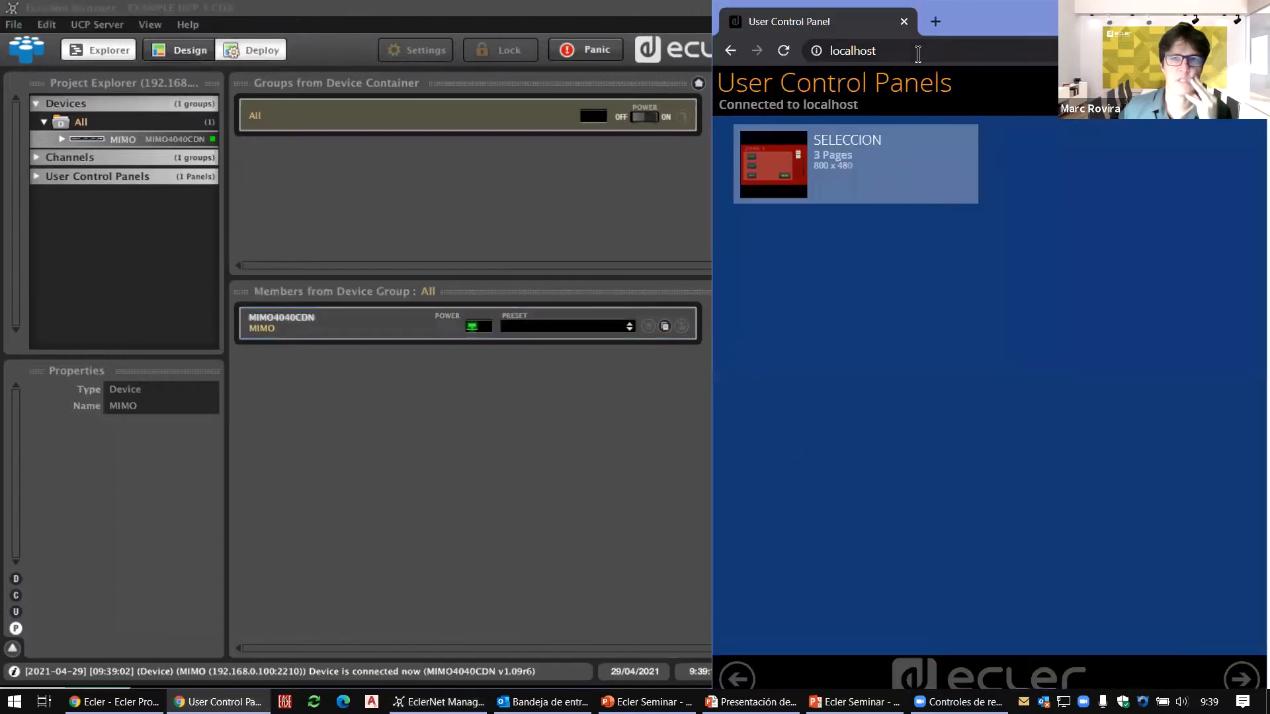
pyautogui.click(190, 52)
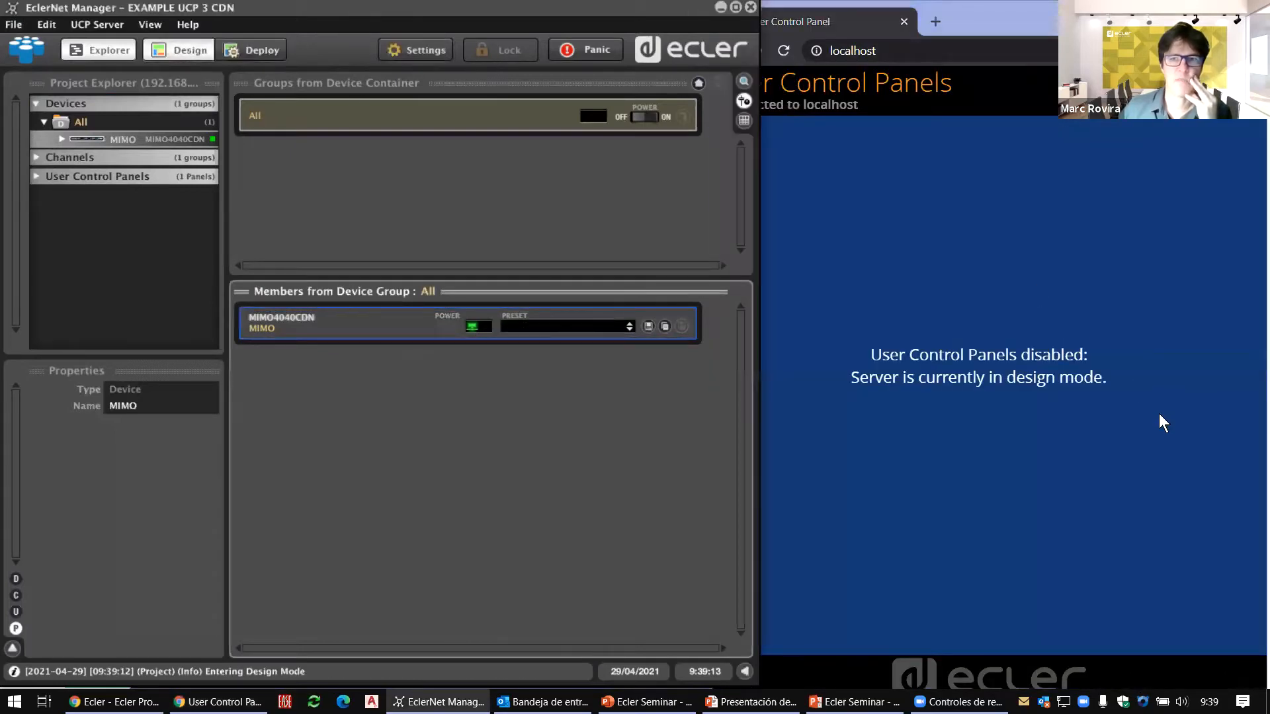
pyautogui.click(791, 219)
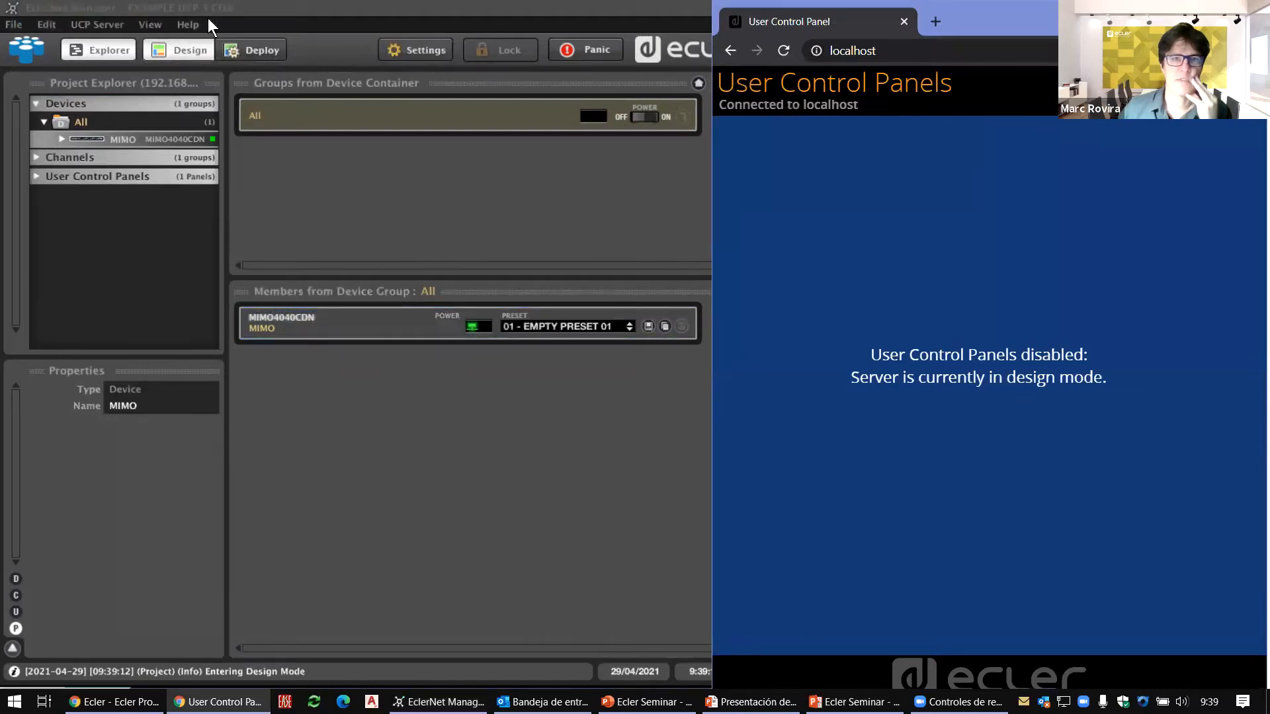
pyautogui.click(252, 50)
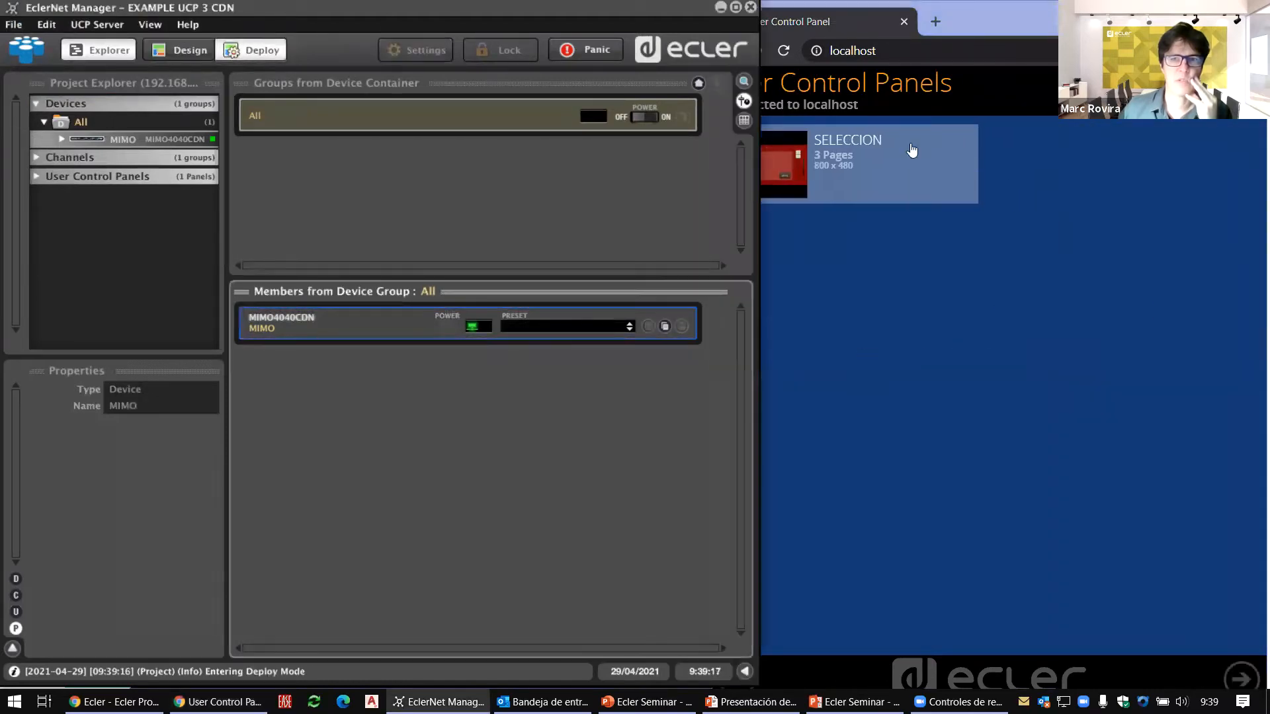
# Open the SELECCION panel in the browser and raise the ZONE 1 volume fader slightly
pyautogui.click(913, 238)
pyautogui.click(833, 179)
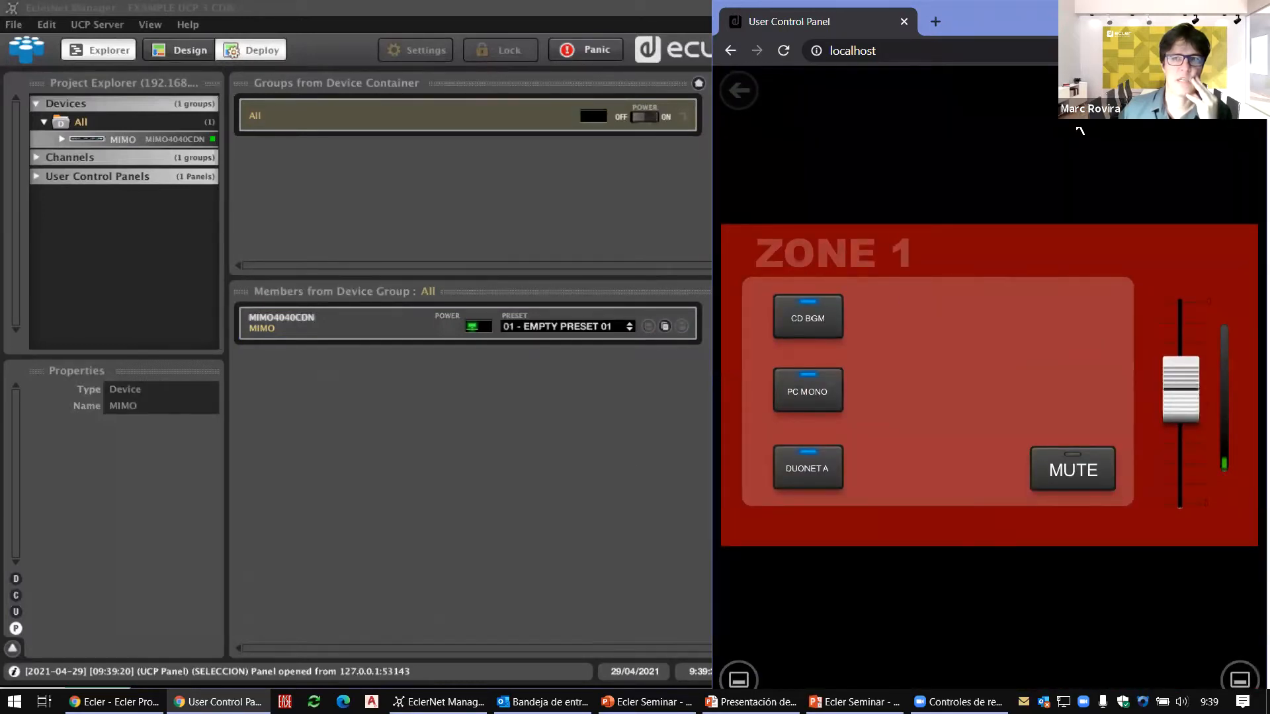
pyautogui.moveTo(1191, 398)
pyautogui.mouseDown()
pyautogui.moveTo(1191, 375)
pyautogui.moveTo(1190, 387)
pyautogui.mouseUp()
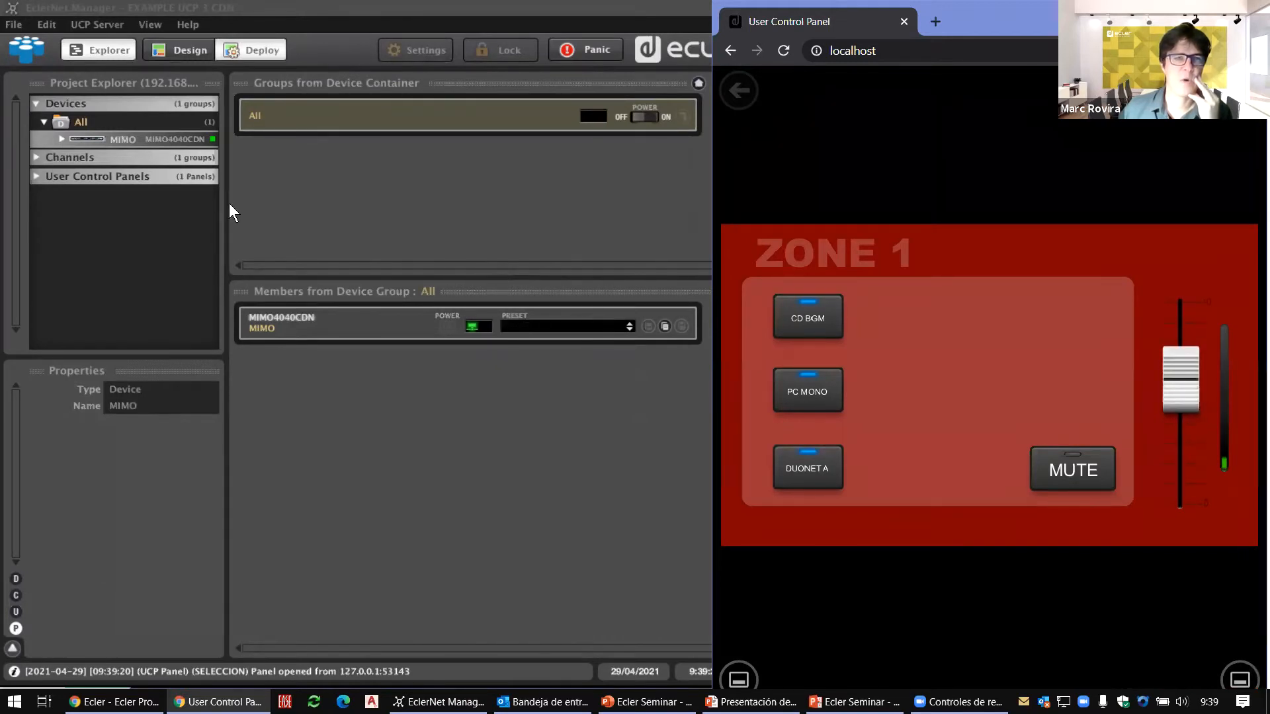
# Open the MIMO device's Matrix page in EclerNet Manager and lower the ZONE 1 fader in the browser panel to near its minimum
pyautogui.click(152, 140)
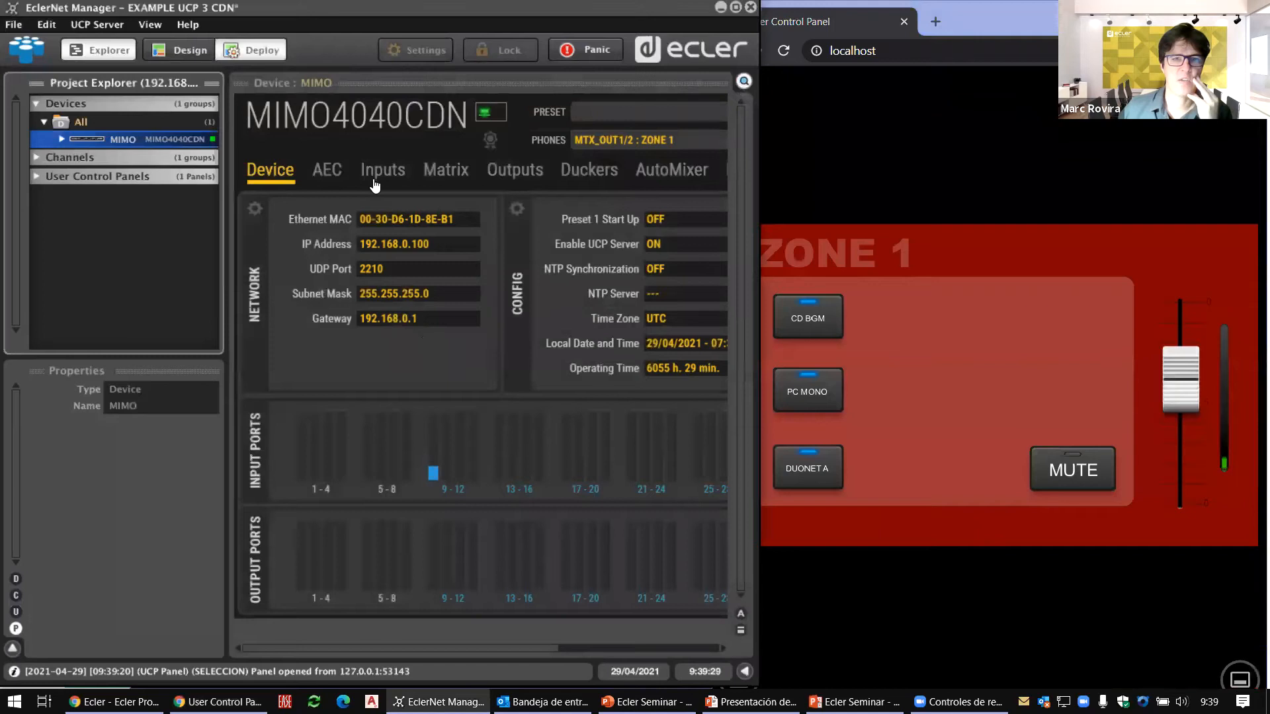
pyautogui.click(442, 173)
pyautogui.moveTo(1189, 406); pyautogui.dragTo(1188, 481)
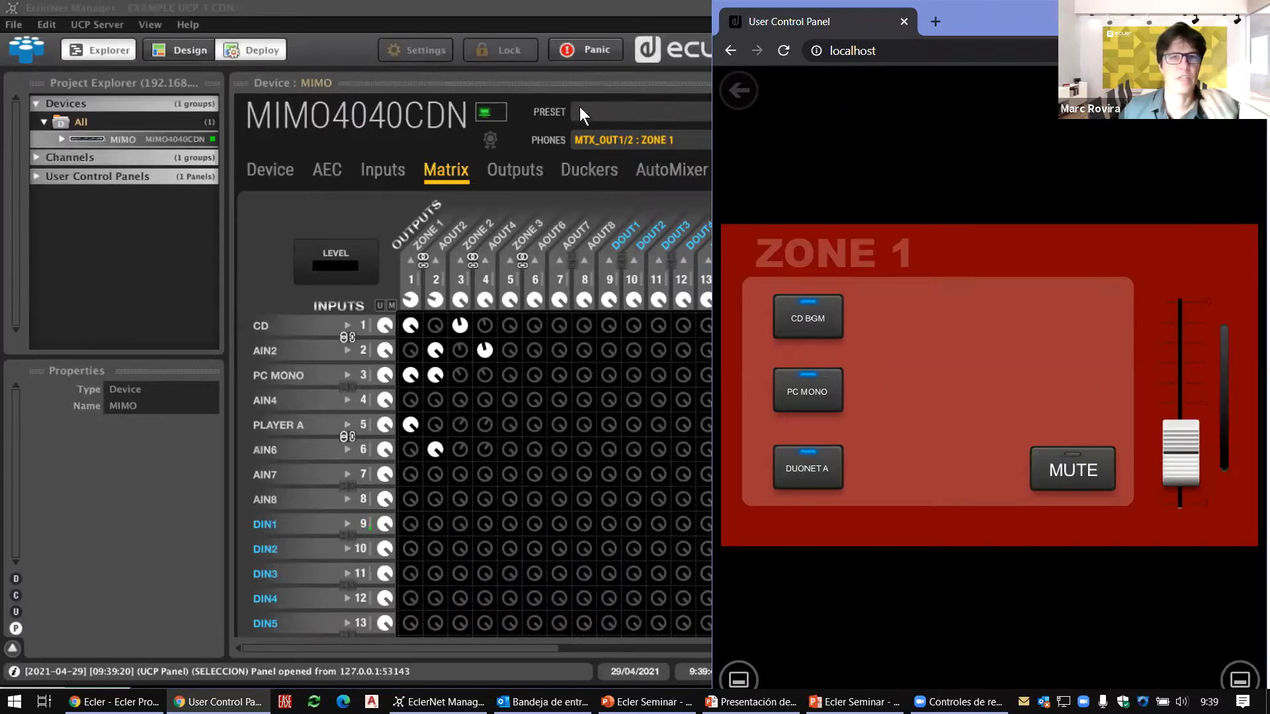
# Minimise EclerNet Manager and return to the slideshow
pyautogui.click(579, 10)
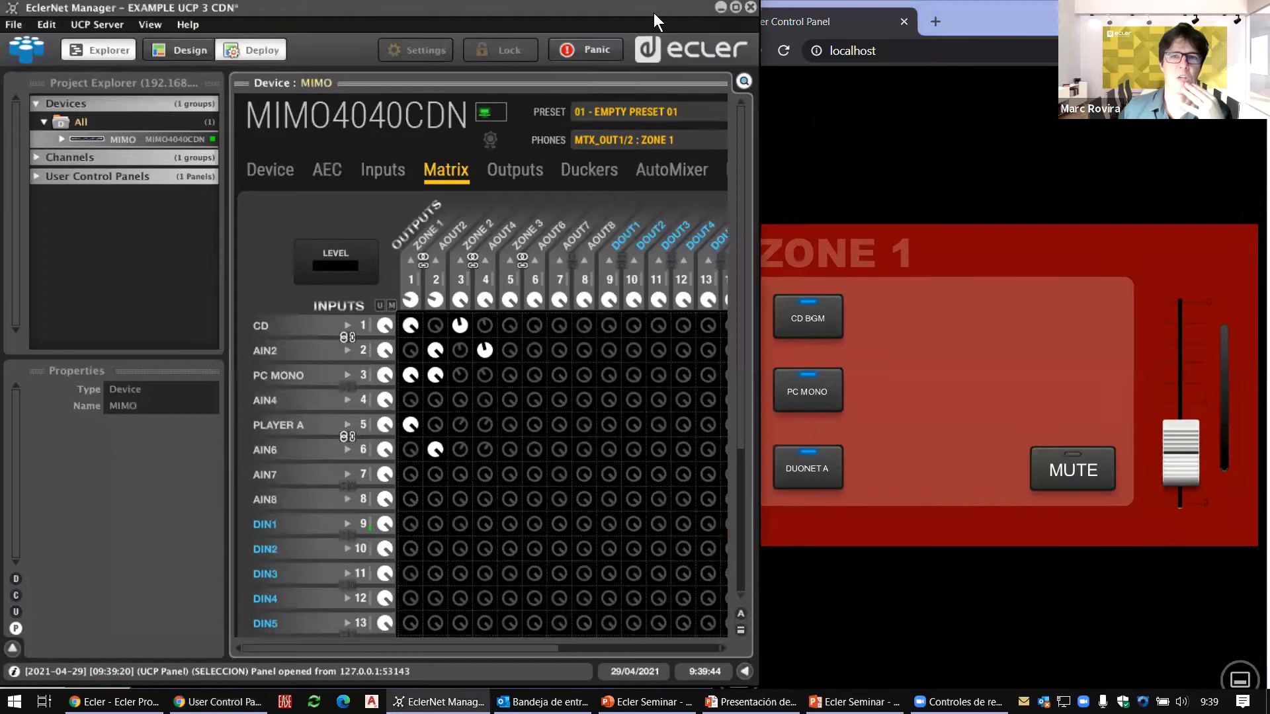
pyautogui.click(718, 9)
pyautogui.click(670, 193)
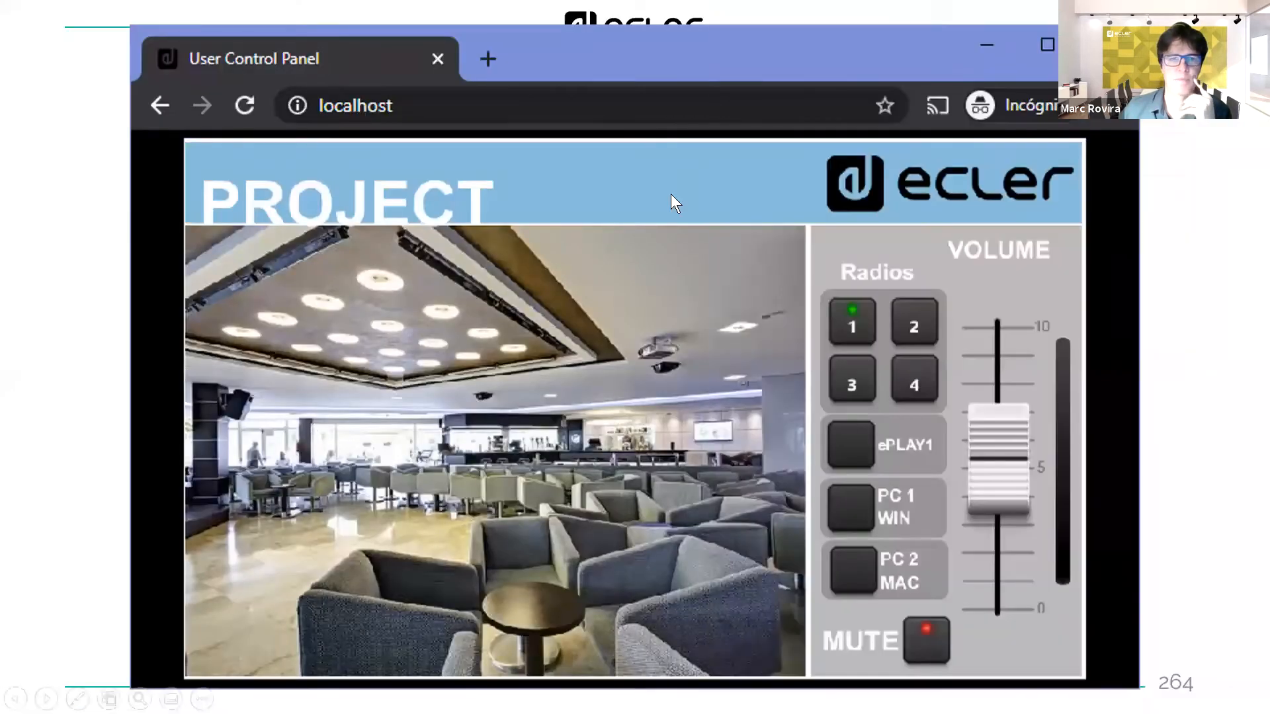
pyautogui.click(615, 346)
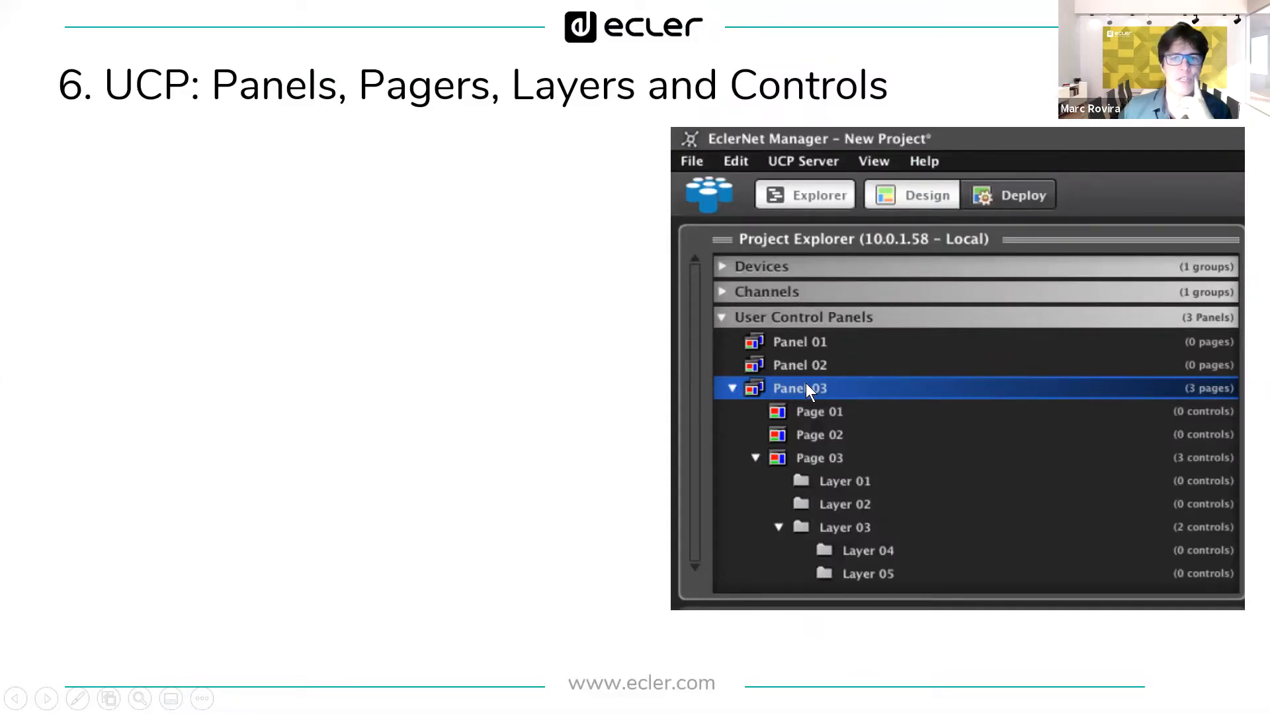
pyautogui.click(457, 321)
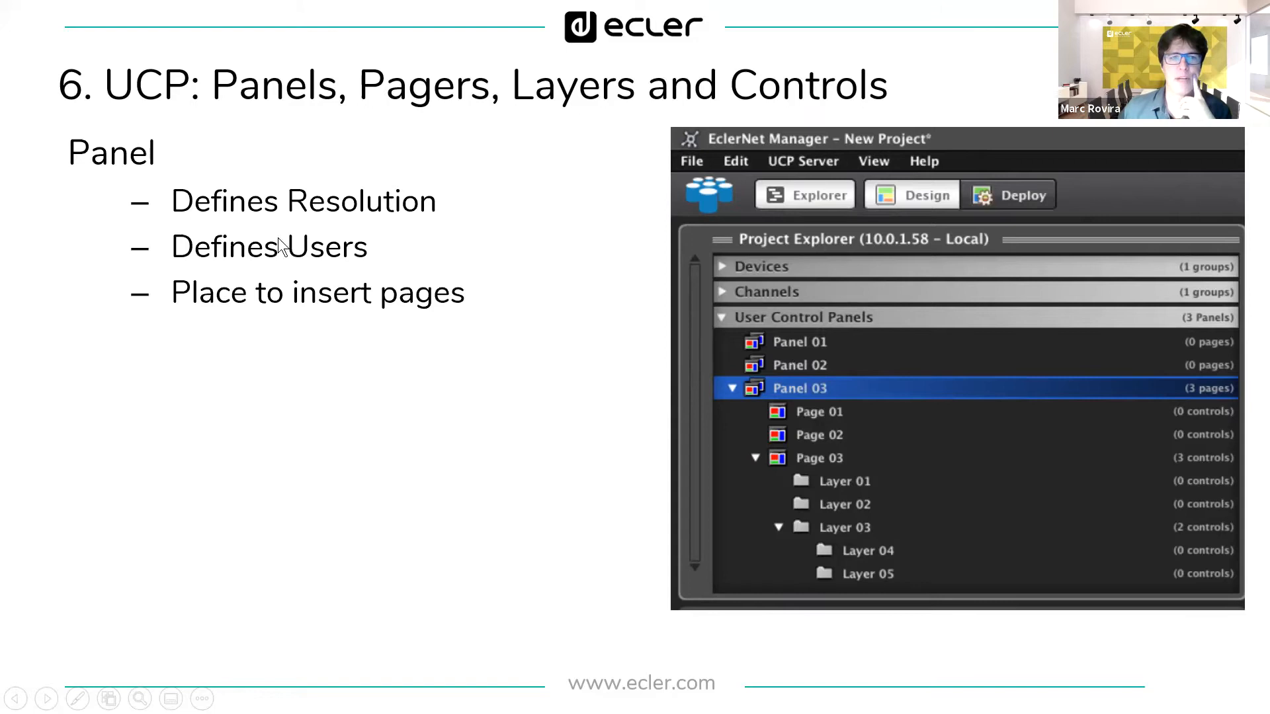
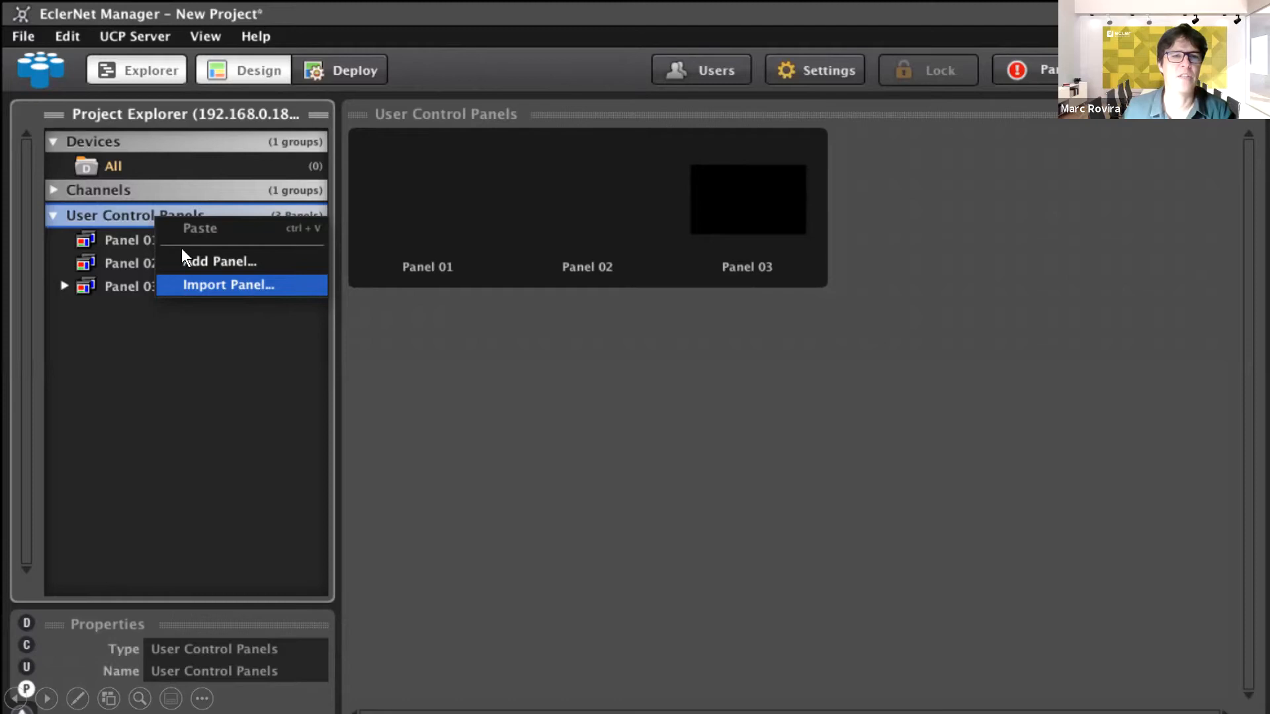
pyautogui.click(198, 287)
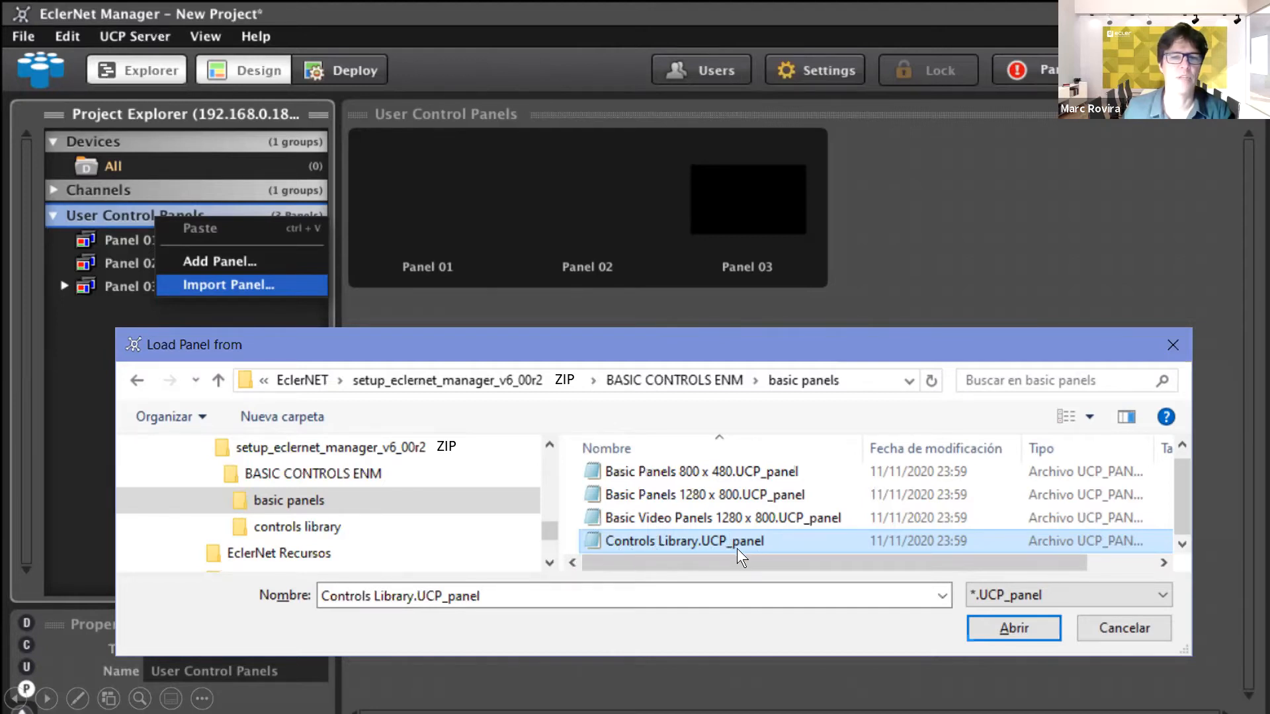
pyautogui.doubleClick(836, 542)
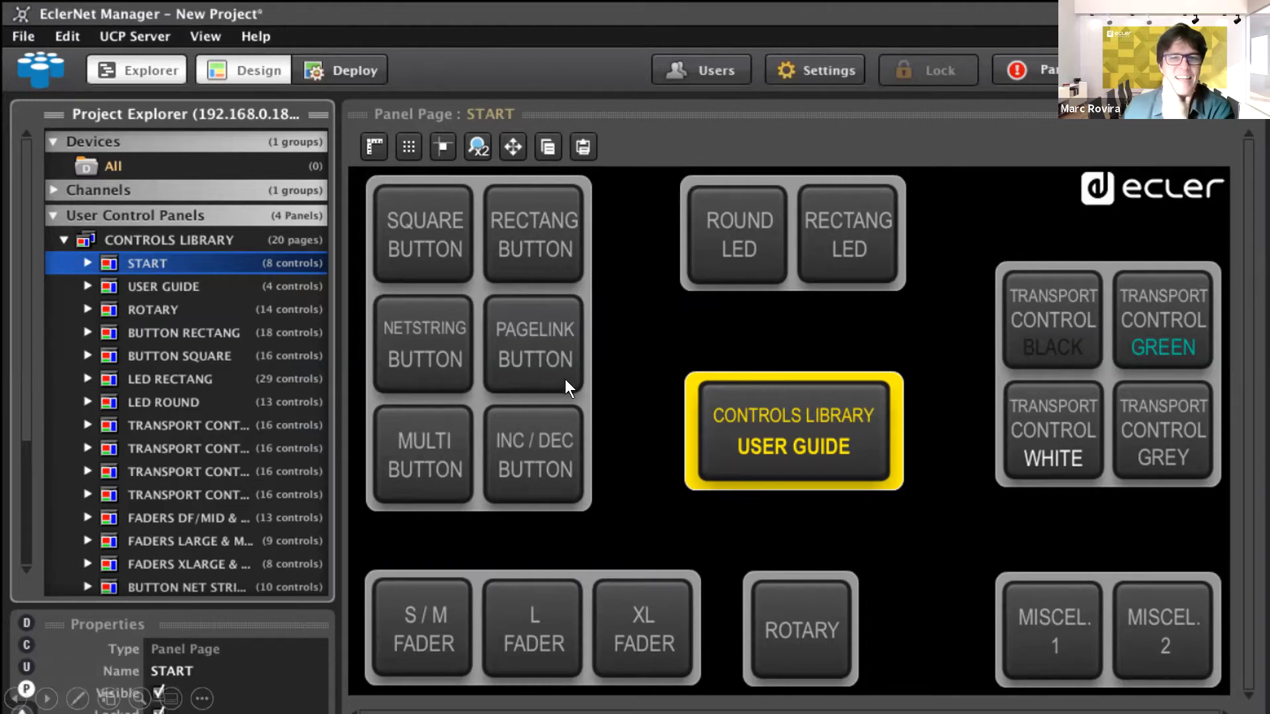
pyautogui.click(685, 378)
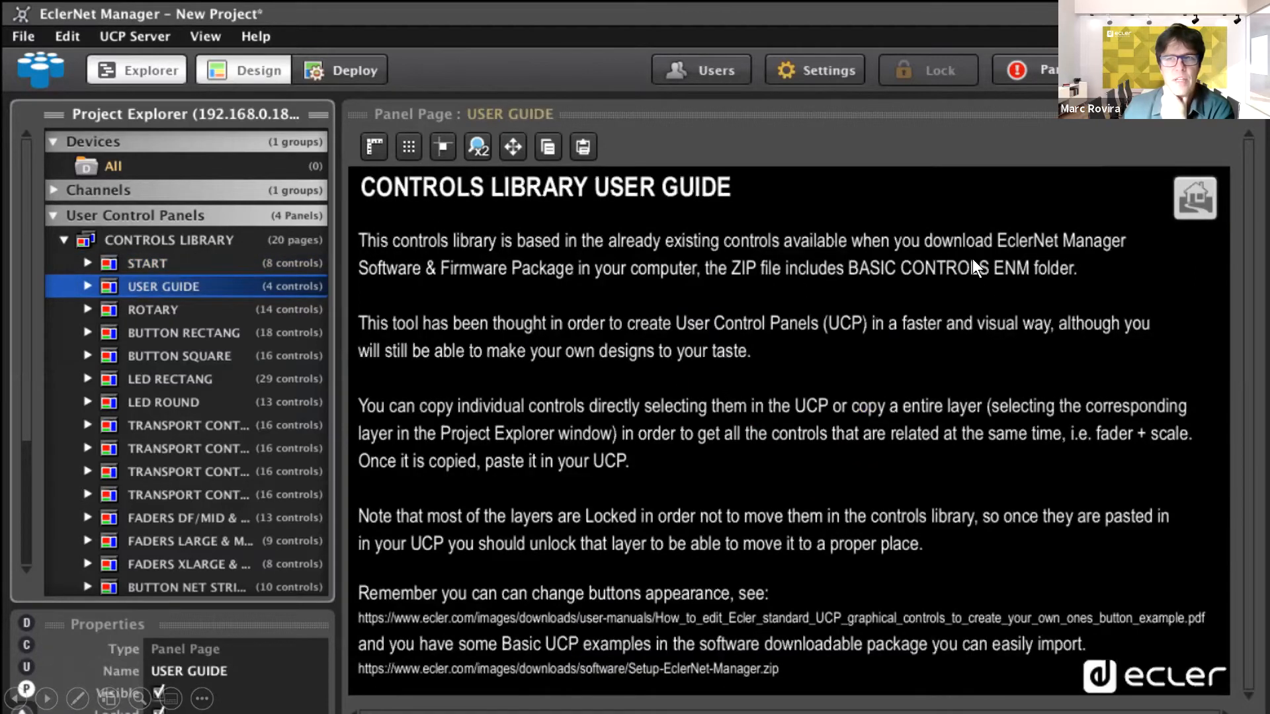
pyautogui.click(810, 292)
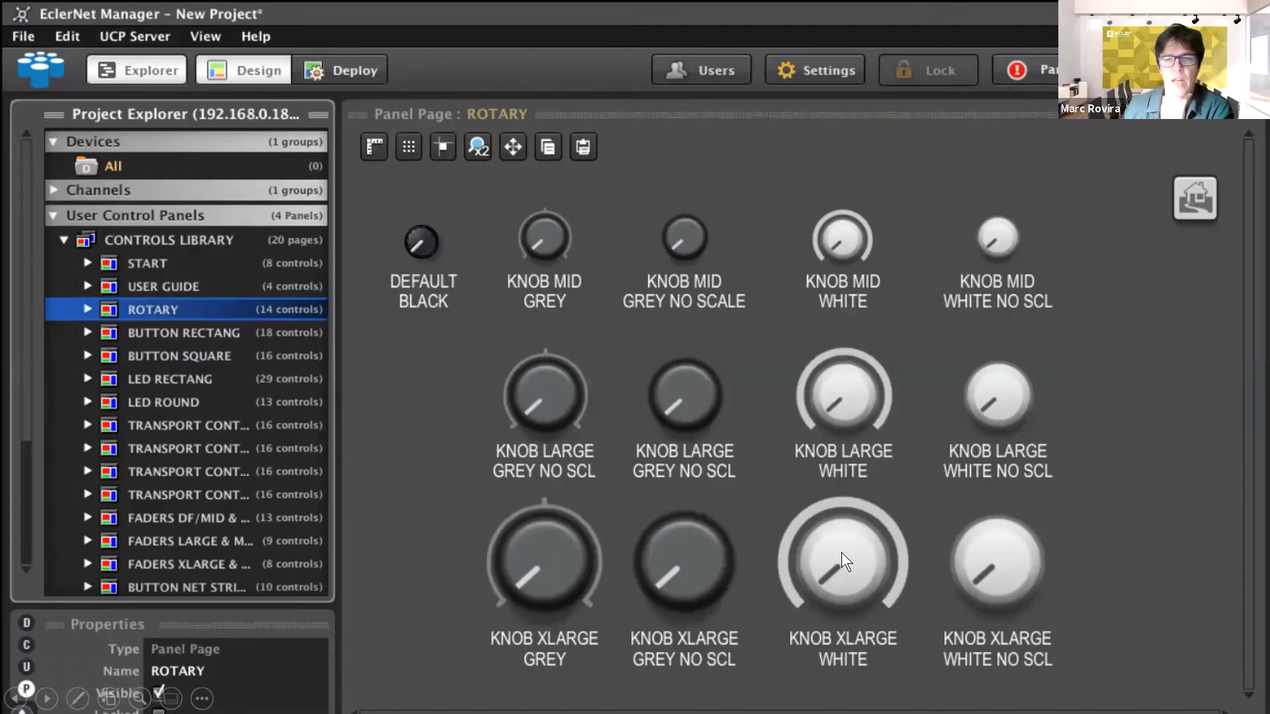
pyautogui.press('Down')
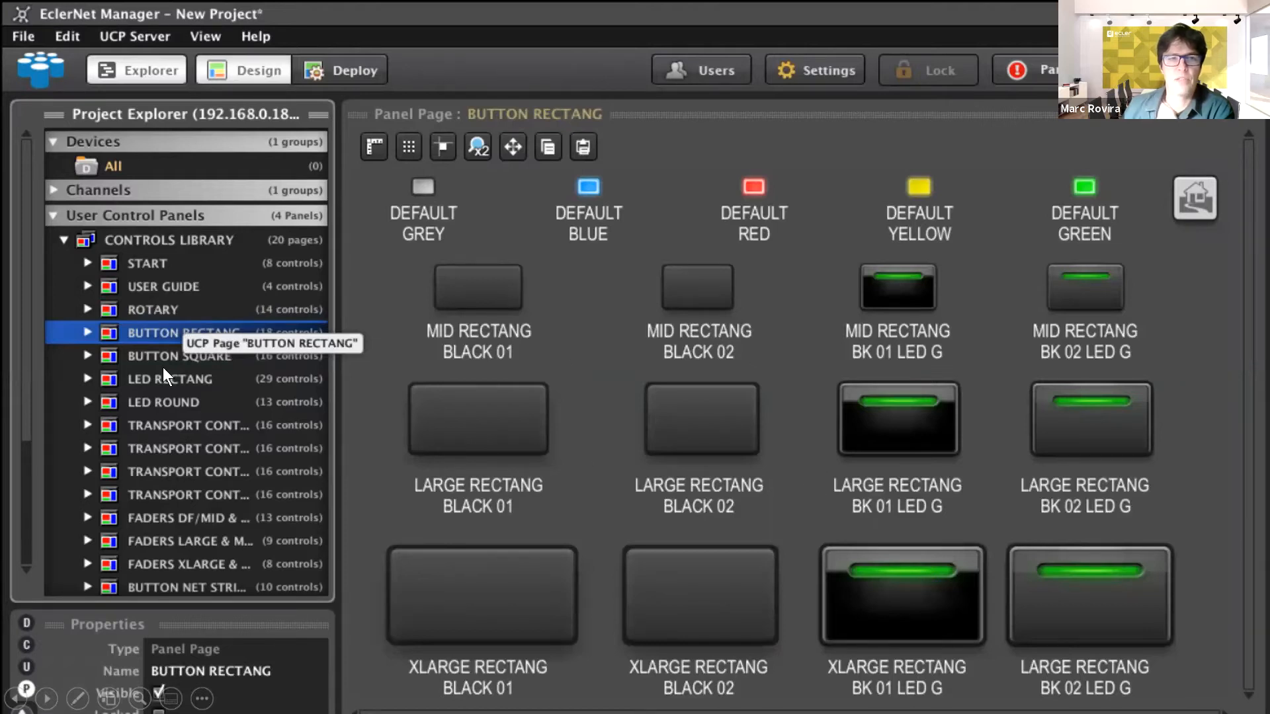
pyautogui.press('Down')
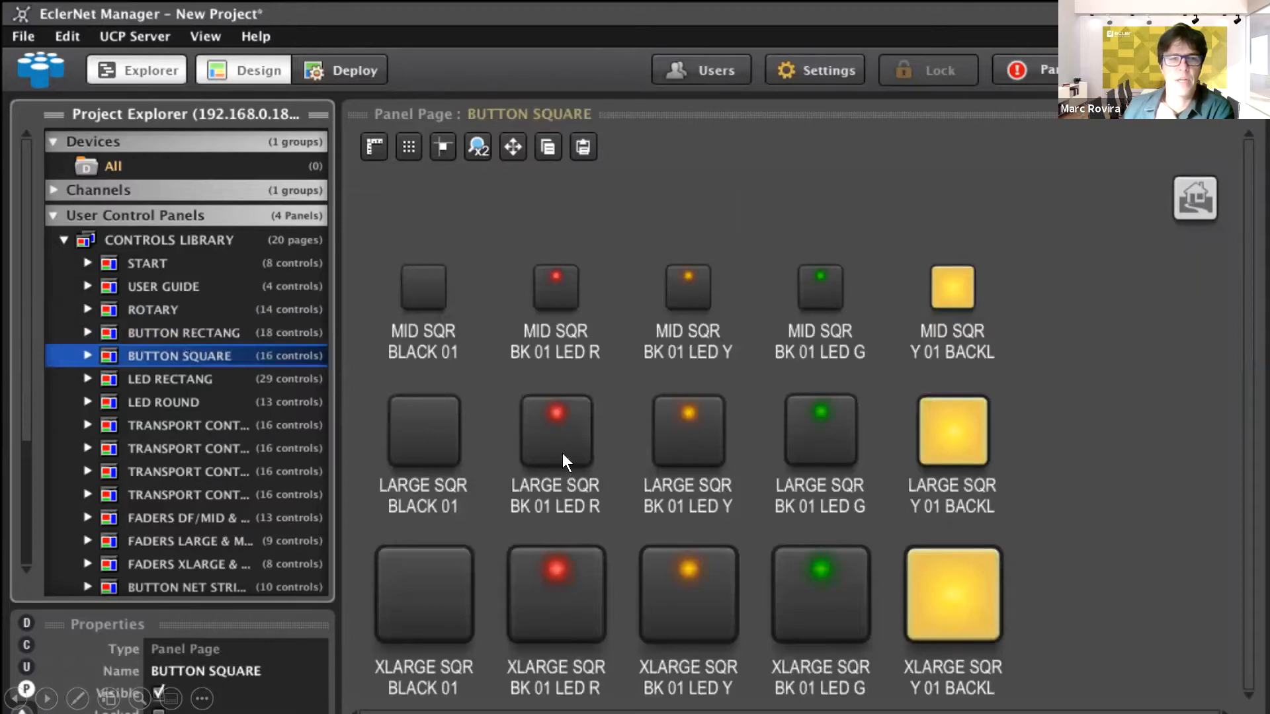
pyautogui.press('Down')
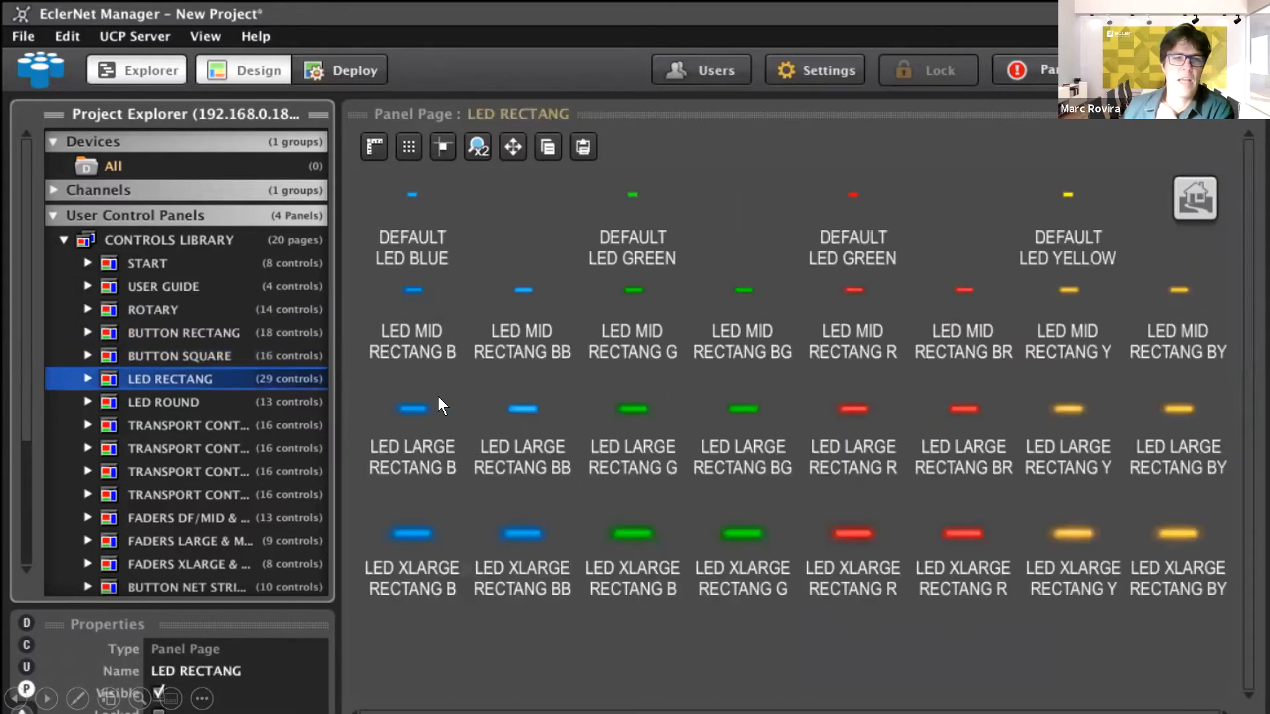
pyautogui.press('Down')
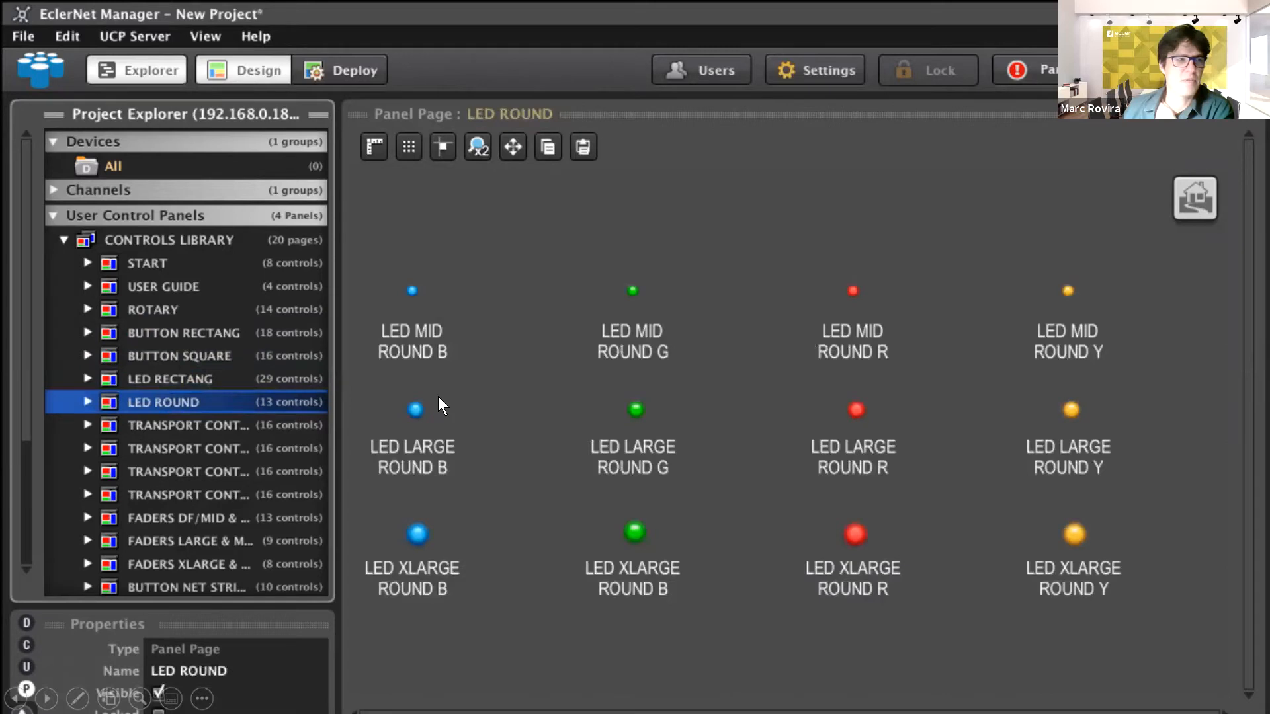
# Look through the CONTROLS LIBRARY pages from LED ROUND to the DF/MID and LARGE fader pages and MISCELANEA
pyautogui.press('Down')
pyautogui.press('Down')
pyautogui.press('Down')
pyautogui.press('Down')
pyautogui.press('Down')
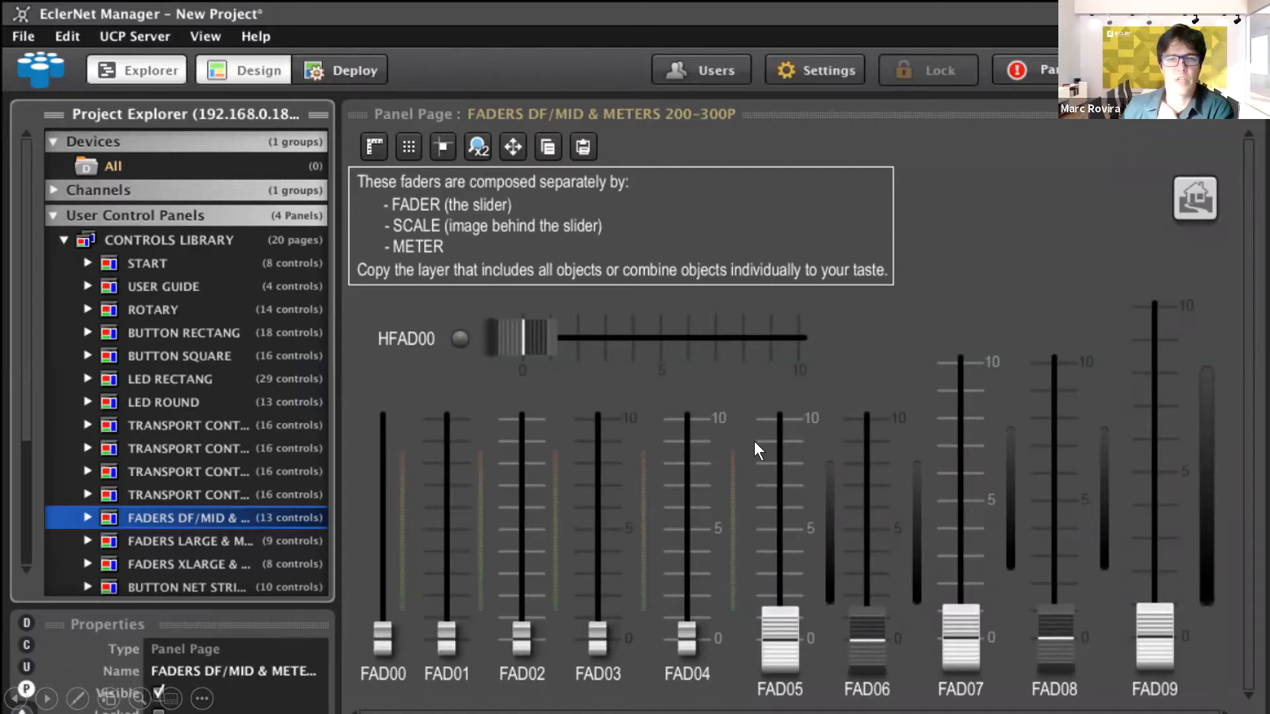
pyautogui.press('Down')
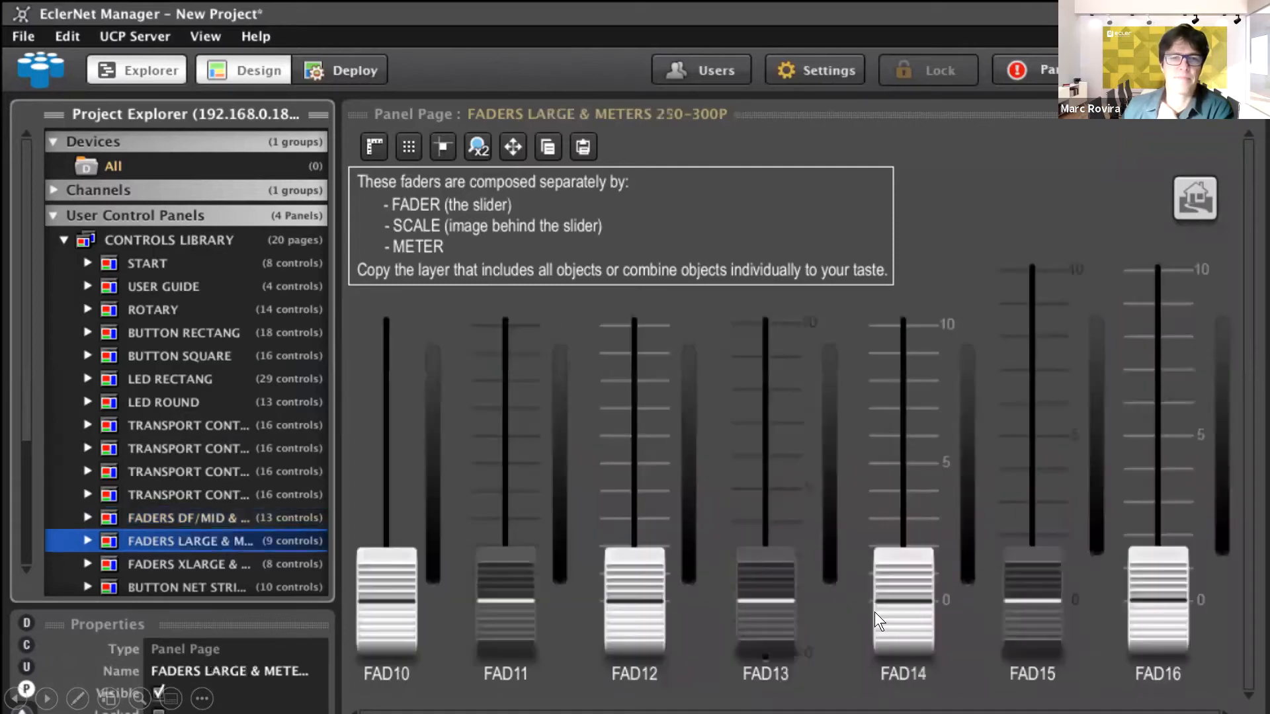
pyautogui.click(906, 609)
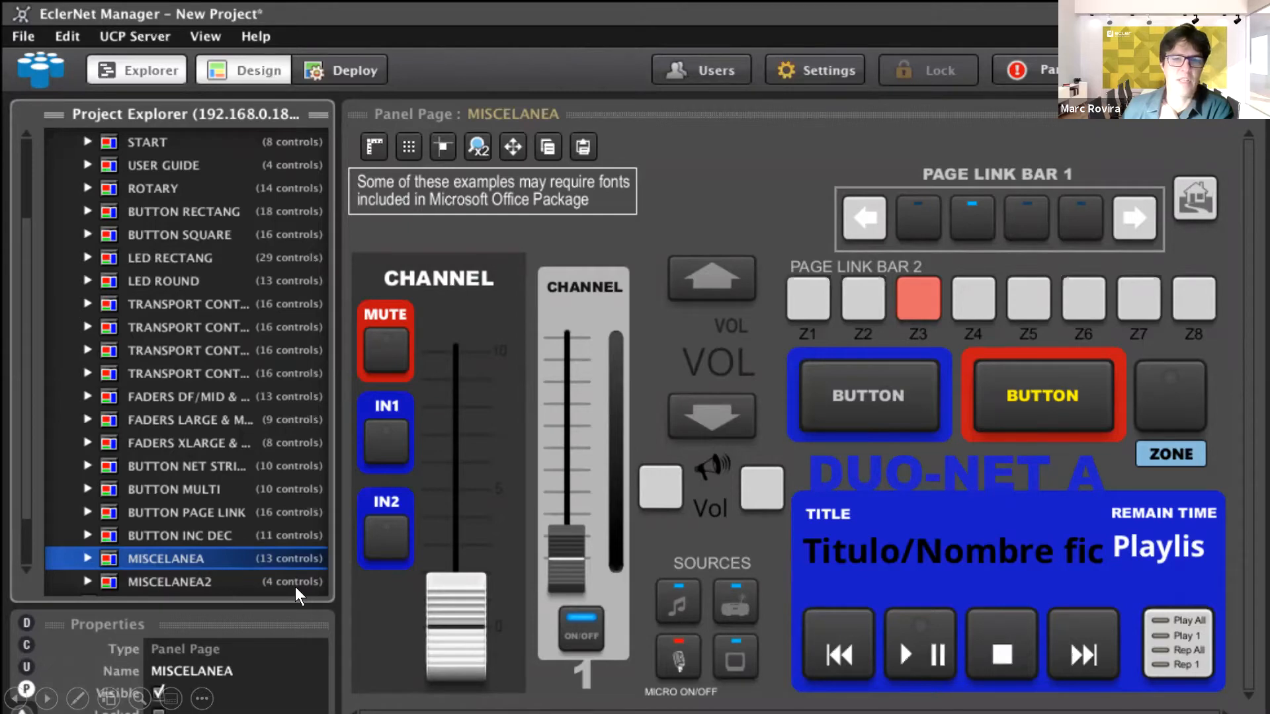
pyautogui.click(842, 498)
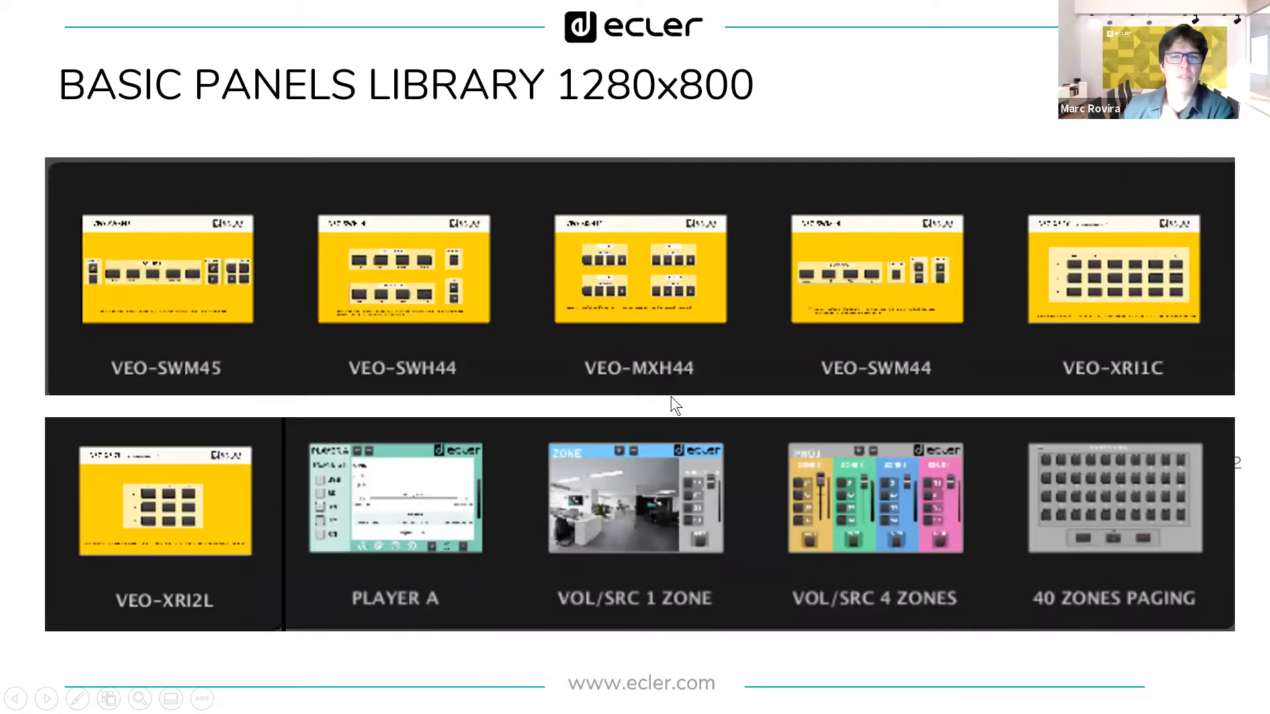
# Review the Controls Library import and BASIC PANELS LIBRARY 1280x800 slides, ending on the PROGRAMMING BASIC EXAMPLE title slide
pyautogui.click(580, 482)
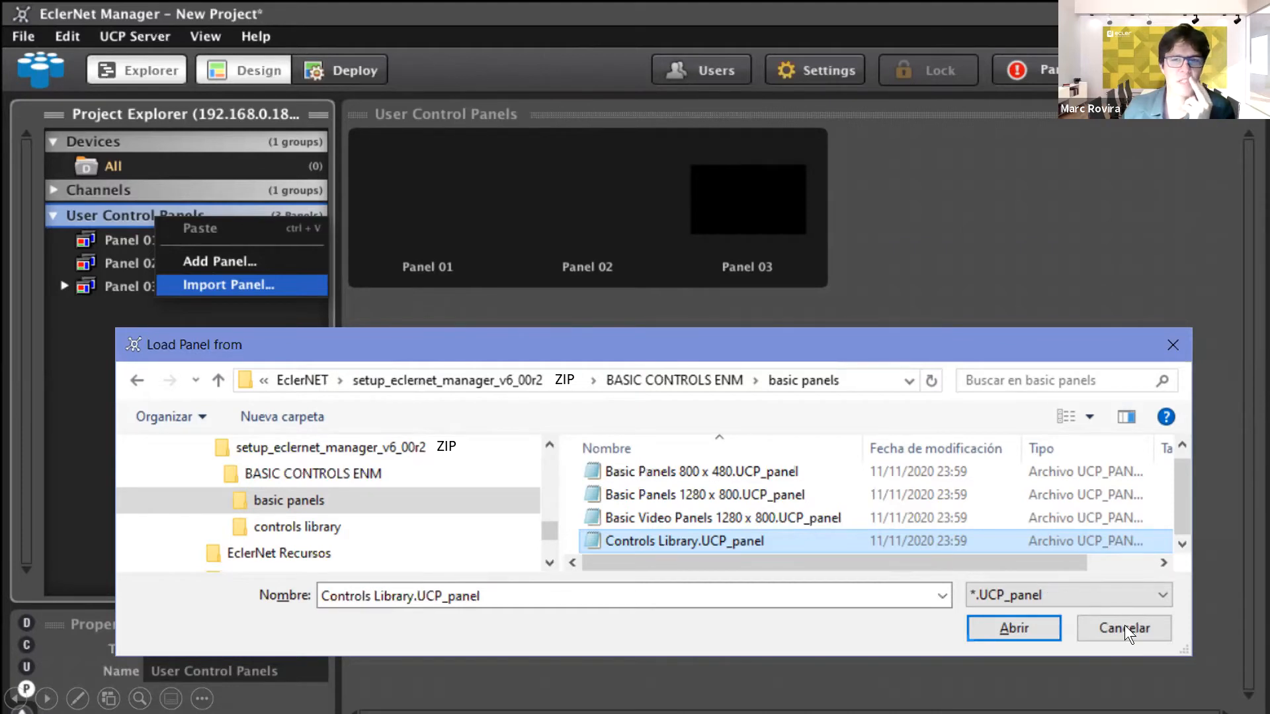
pyautogui.press('Right')
pyautogui.press('Right')
pyautogui.press('Right')
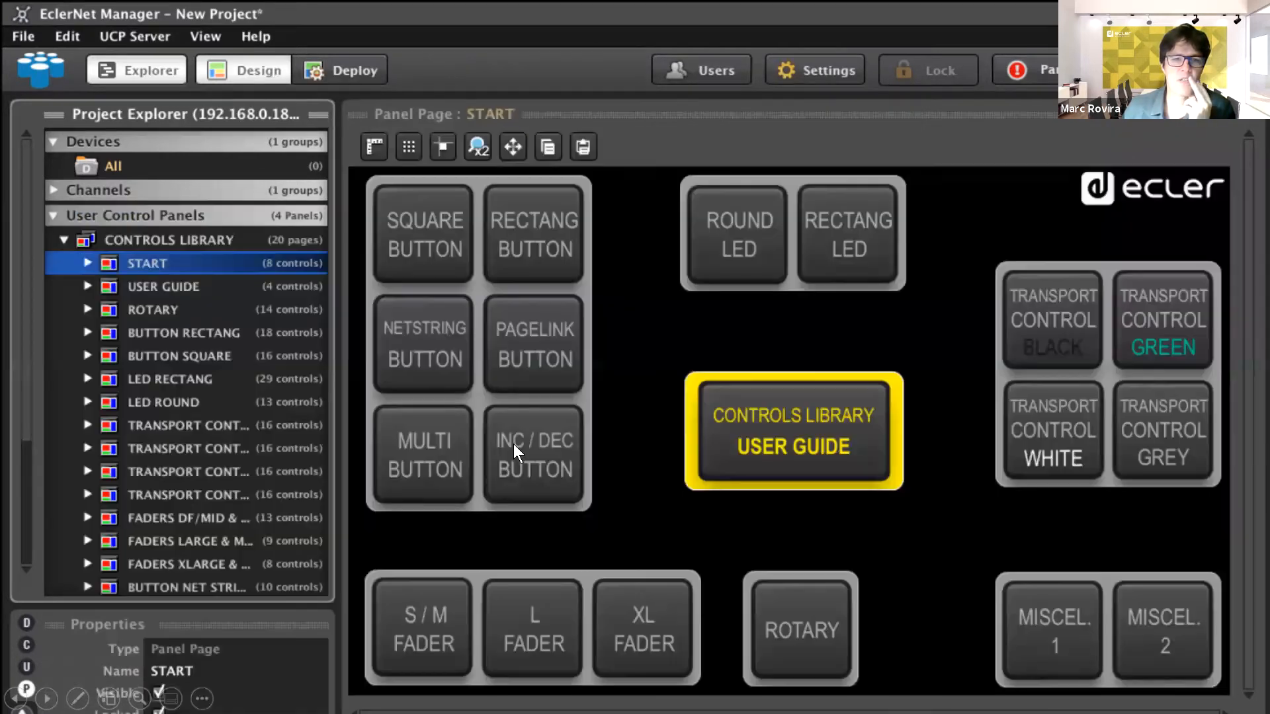
pyautogui.press('Left')
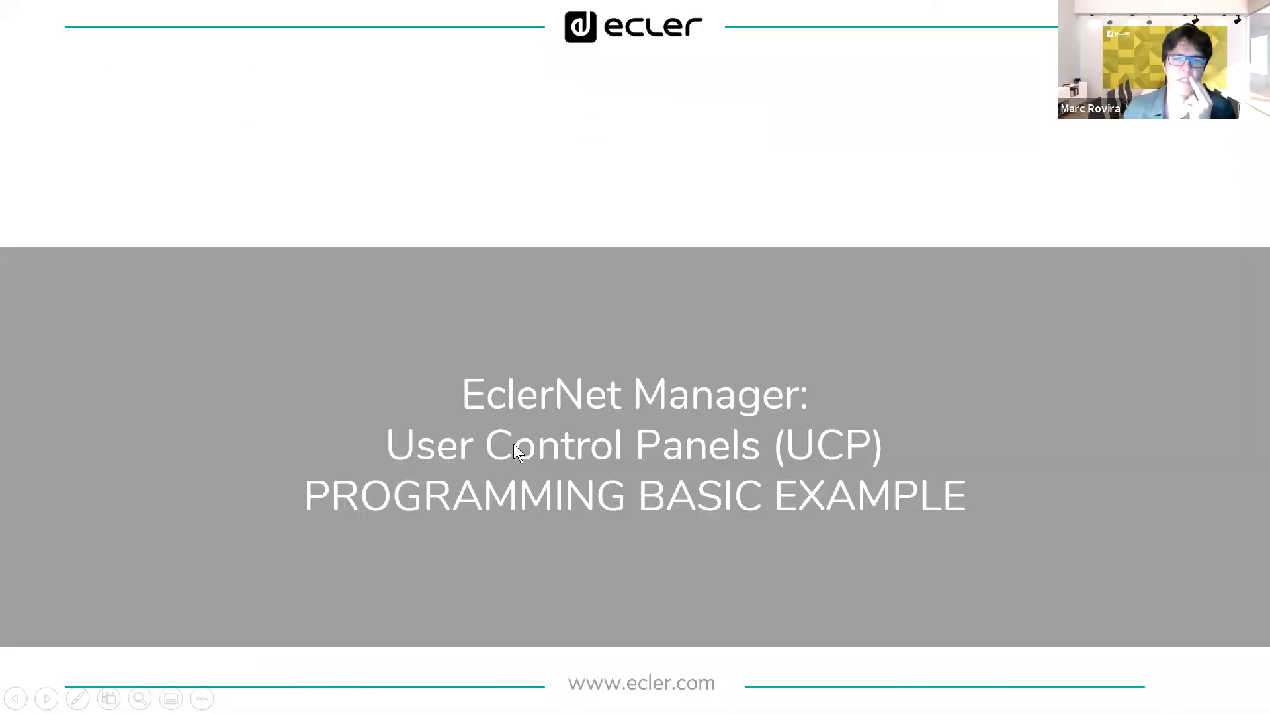
pyautogui.press('Left')
pyautogui.press('Left')
pyautogui.press('Right')
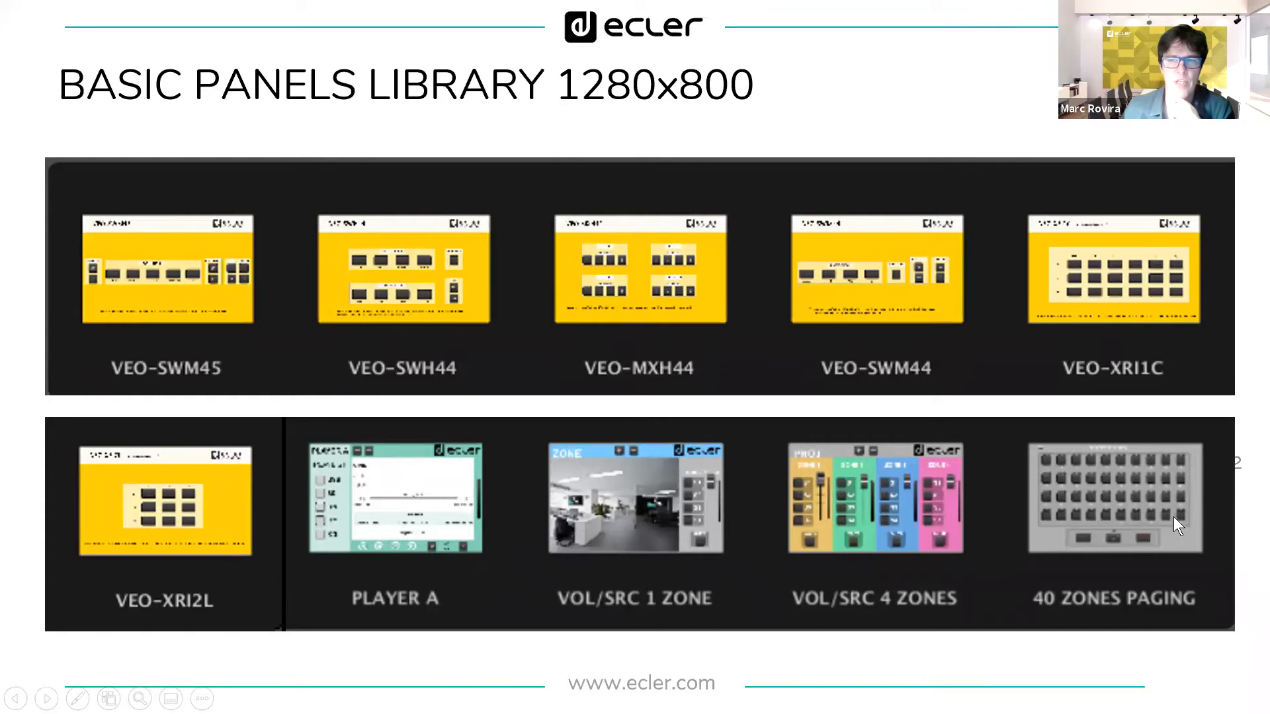
pyautogui.click(1158, 570)
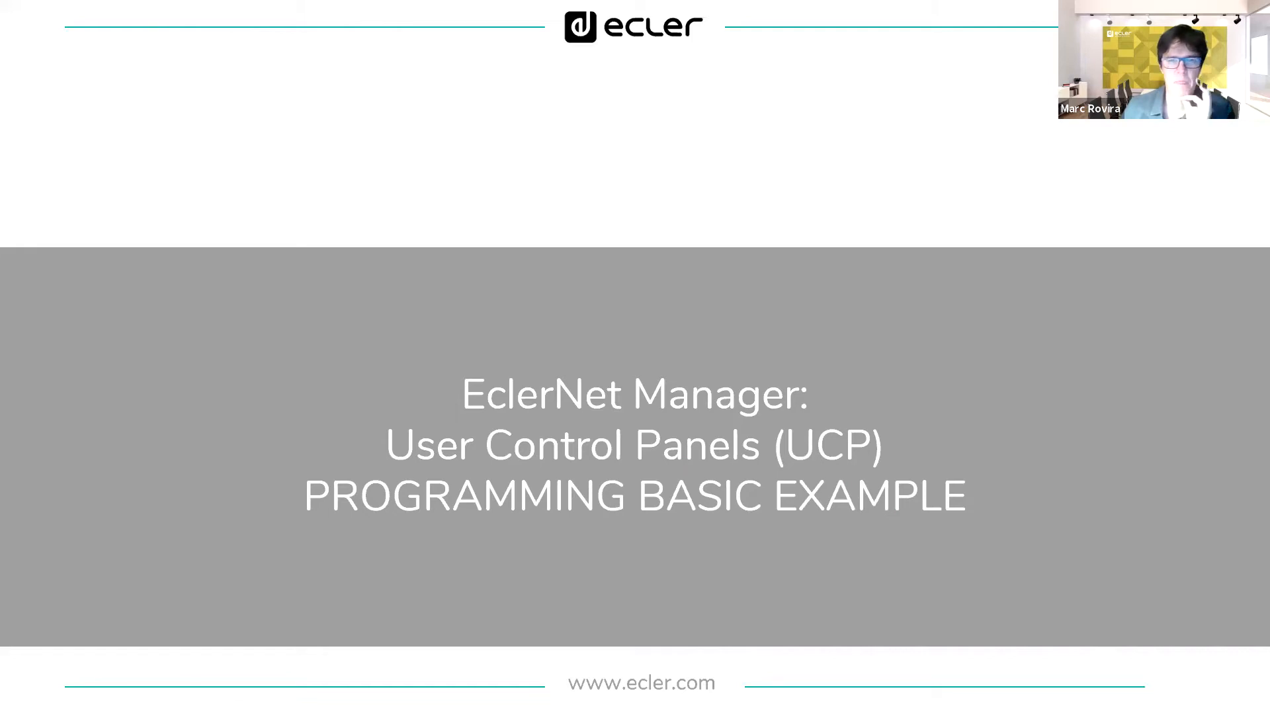
# Present the example's wiring diagram with its sources, zones and stereo links, continuing to the Selector & Volume slide
pyautogui.press('Right')
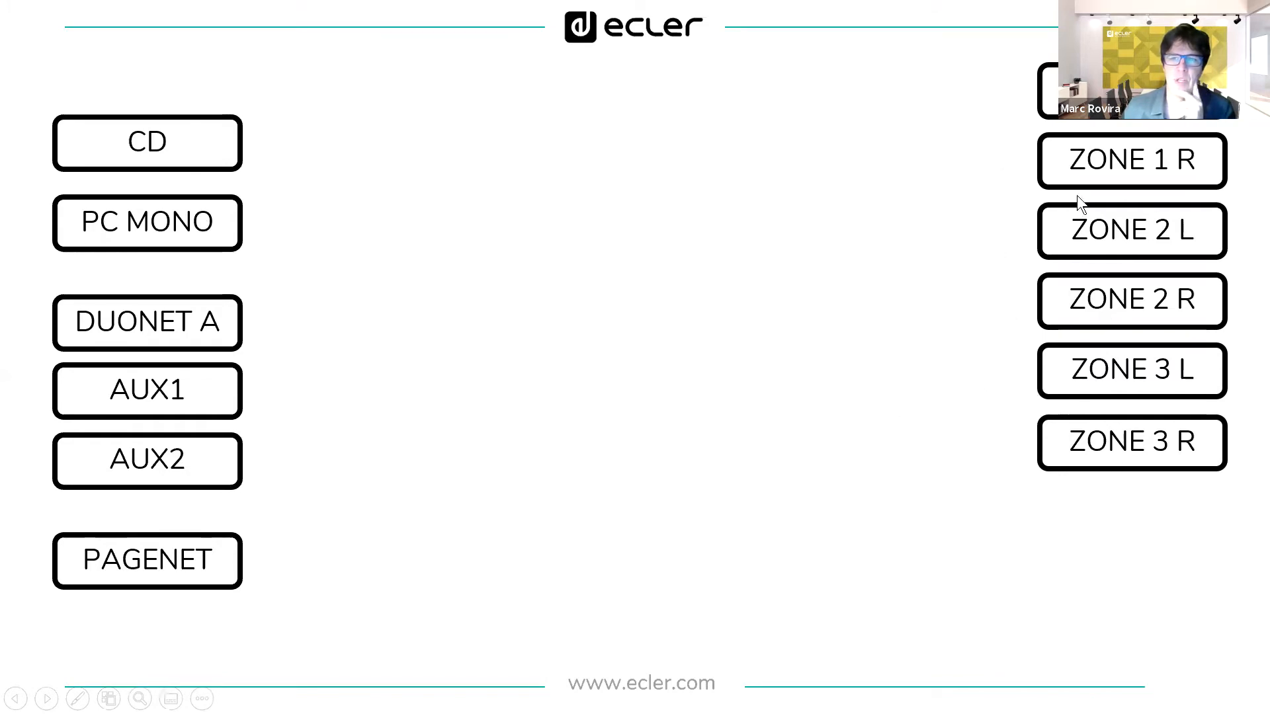
pyautogui.click(1093, 269)
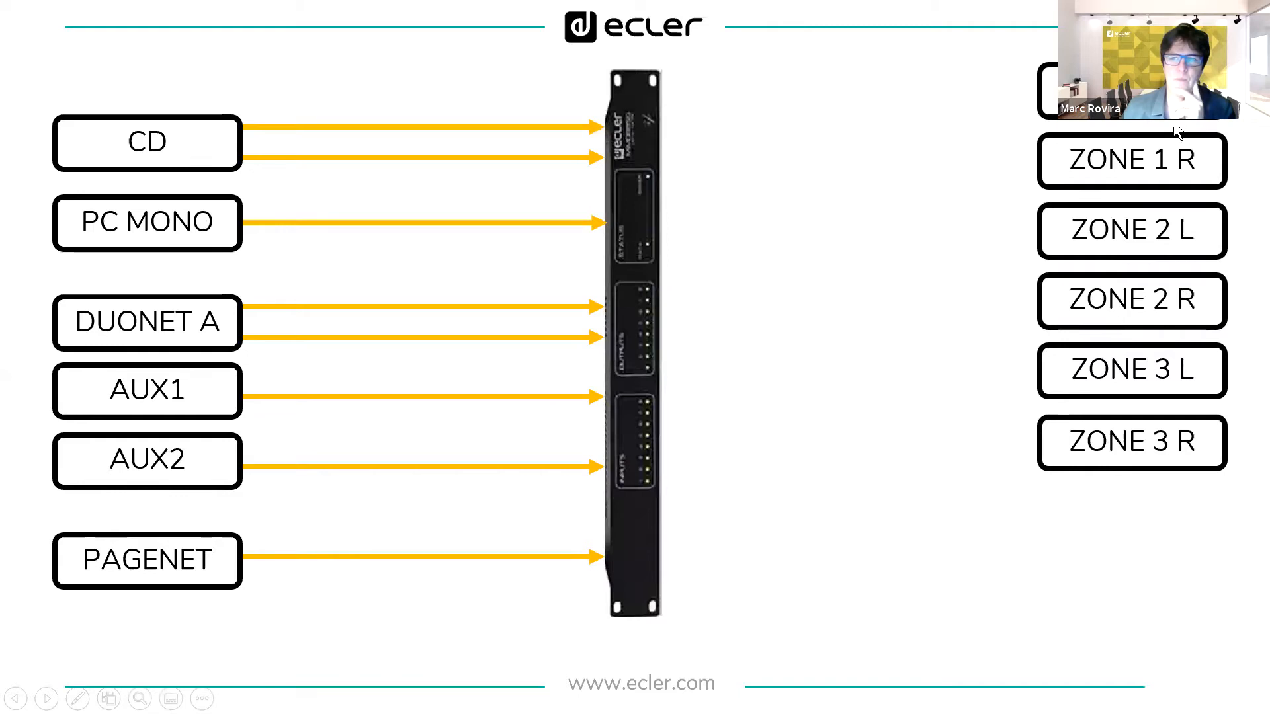
pyautogui.click(866, 260)
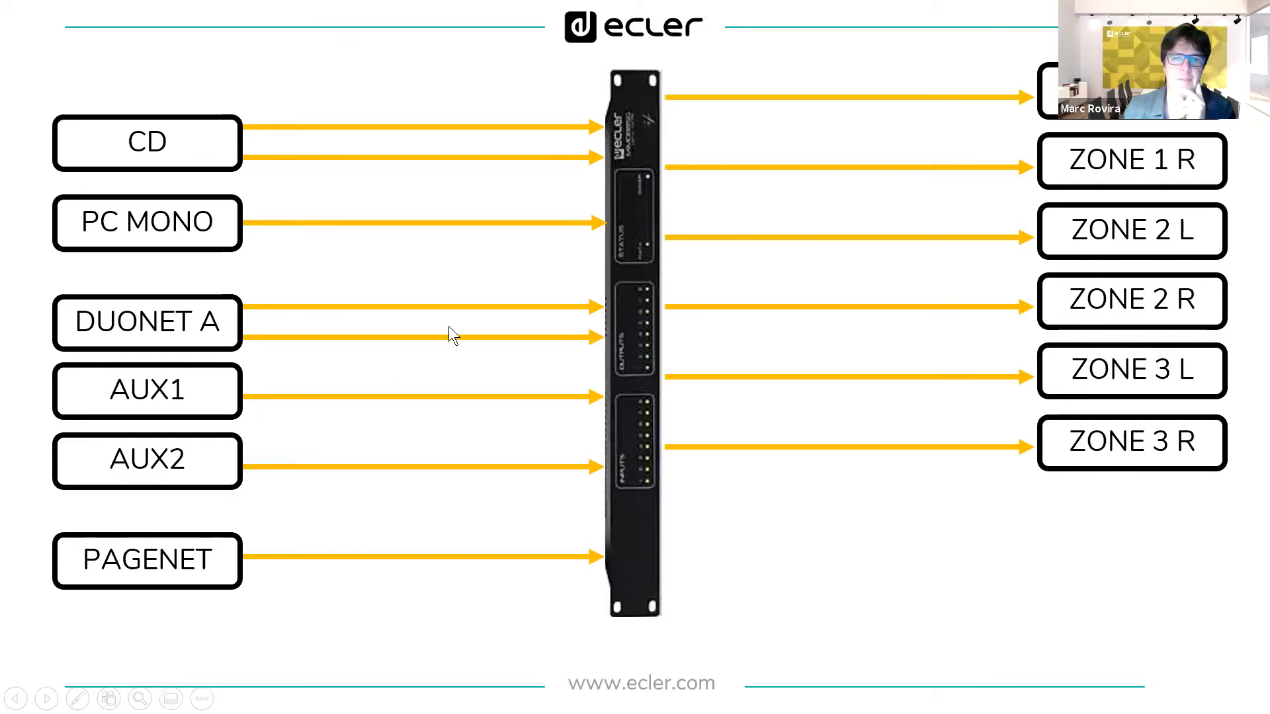
pyautogui.click(684, 398)
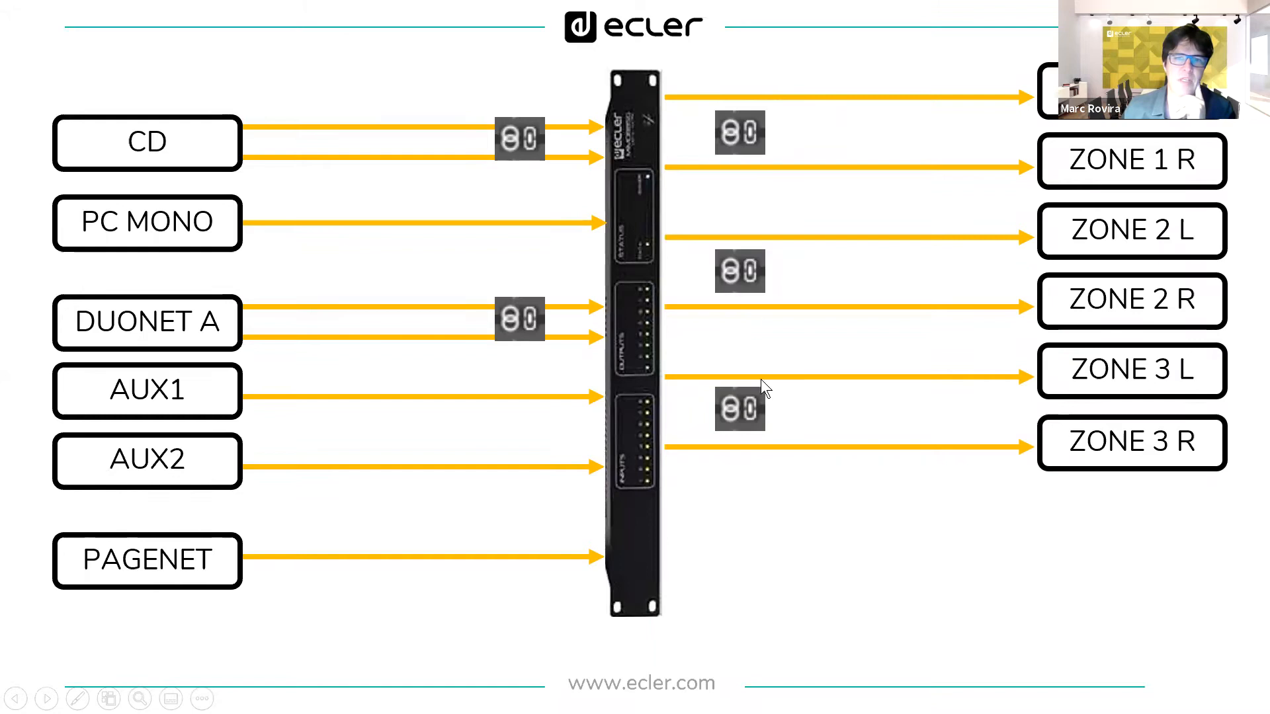
pyautogui.click(816, 426)
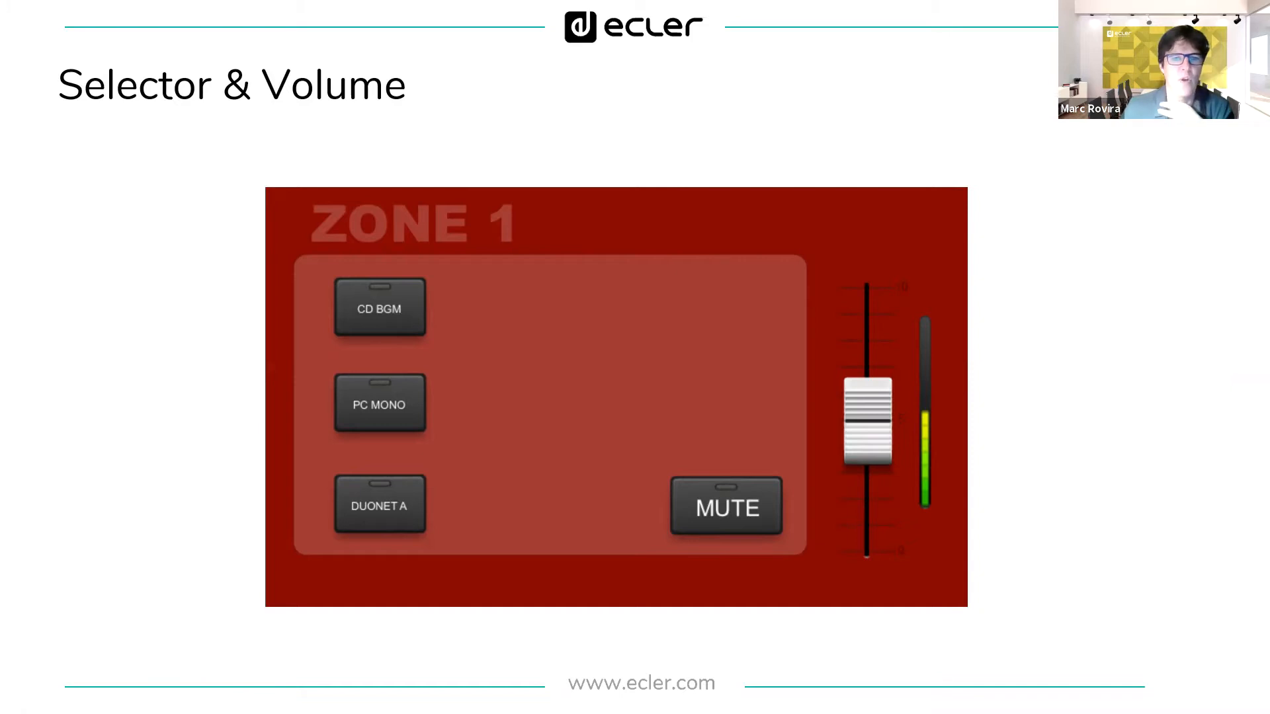
# Rename the MIMO device's input channel MTX_IN1 as CD
pyautogui.hotkey('alt', 'Tab')
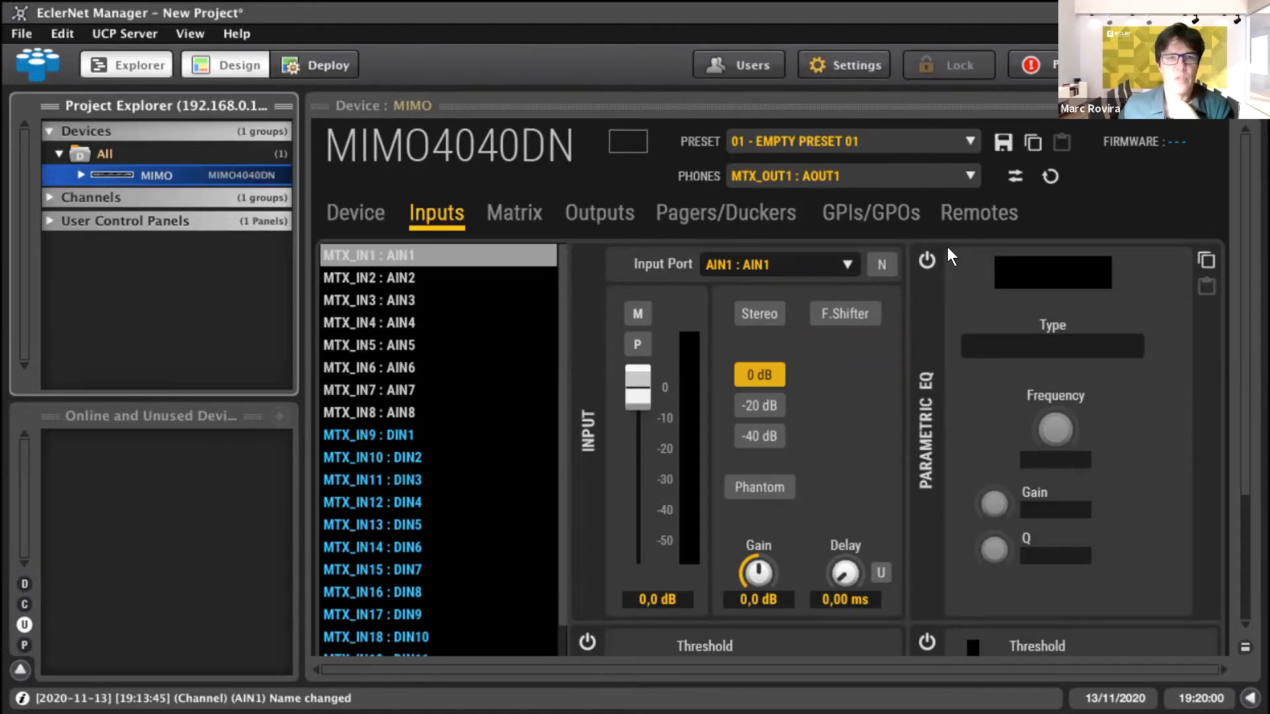
pyautogui.rightClick(403, 253)
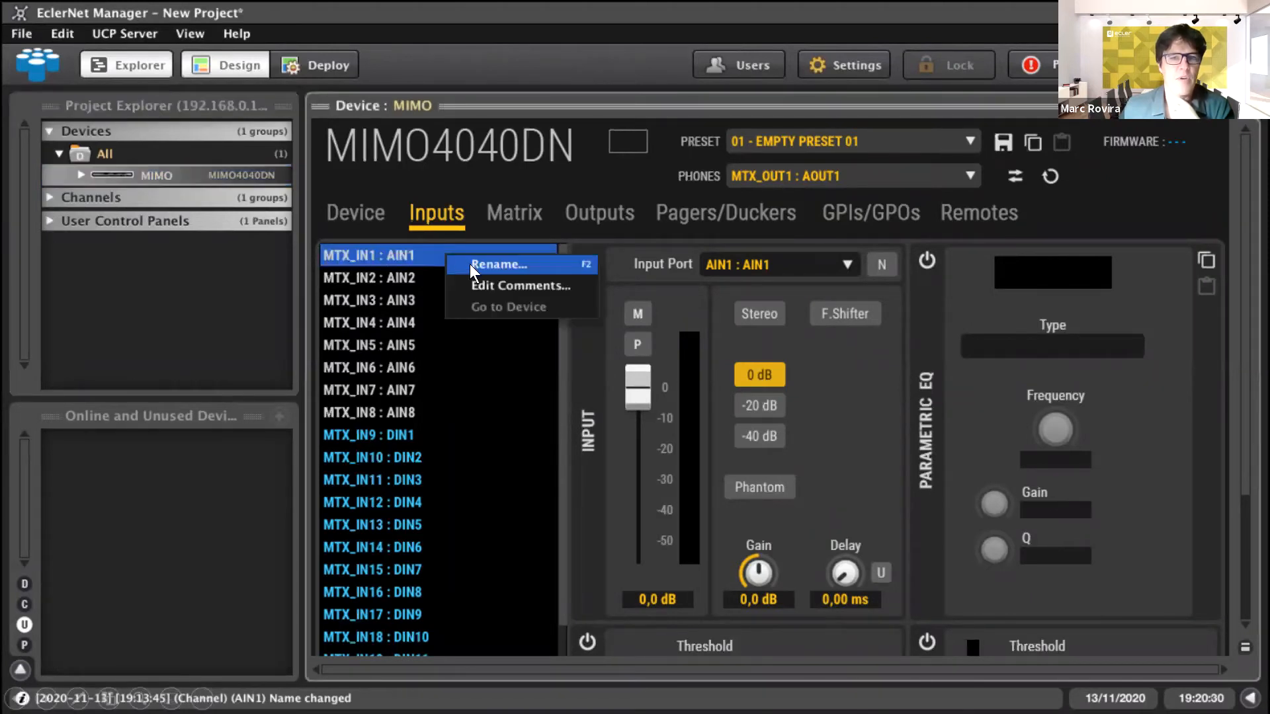
pyautogui.click(492, 269)
pyautogui.write('CD')
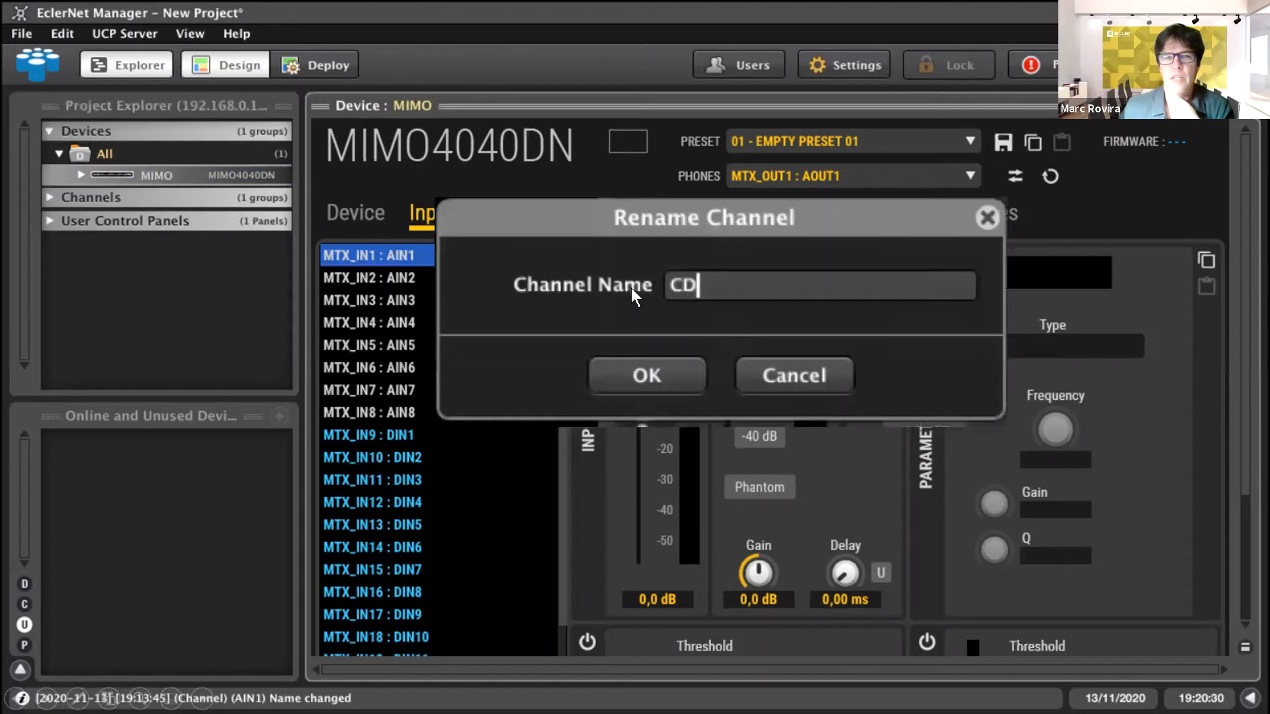
pyautogui.click(648, 375)
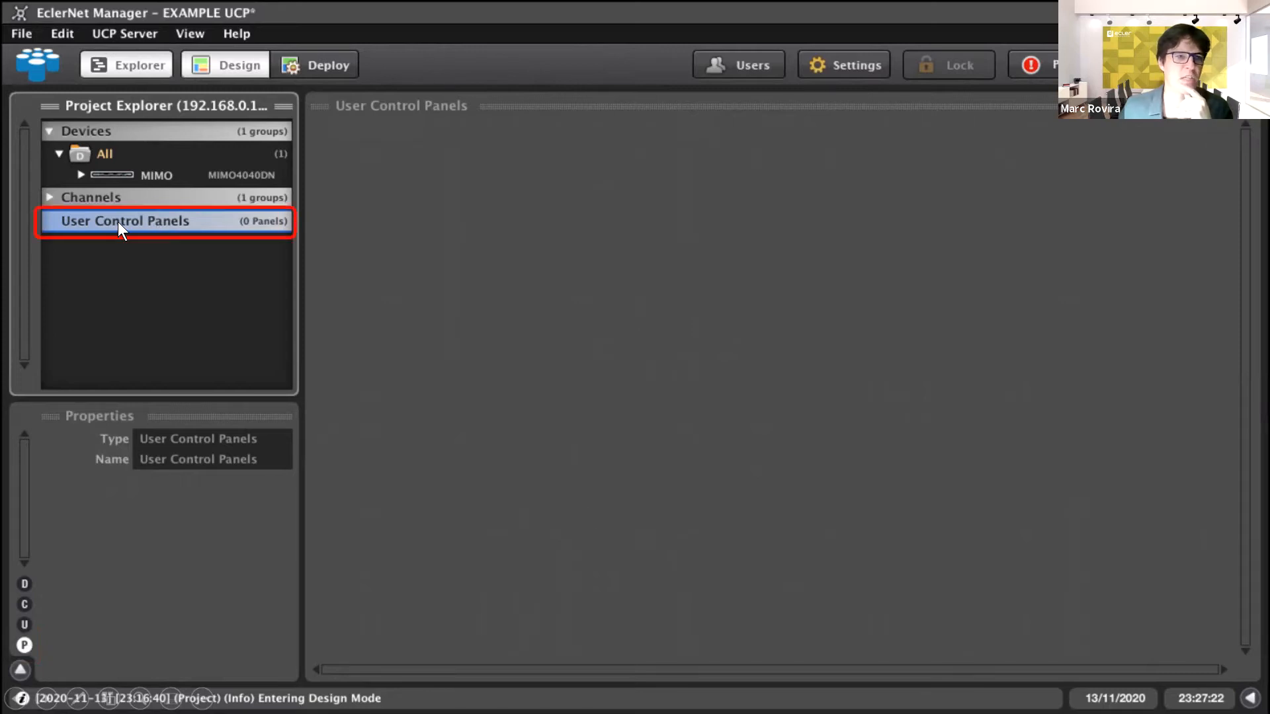
# Add a user control panel named Panel 01 and give it a page named Page 01
pyautogui.rightClick(91, 220)
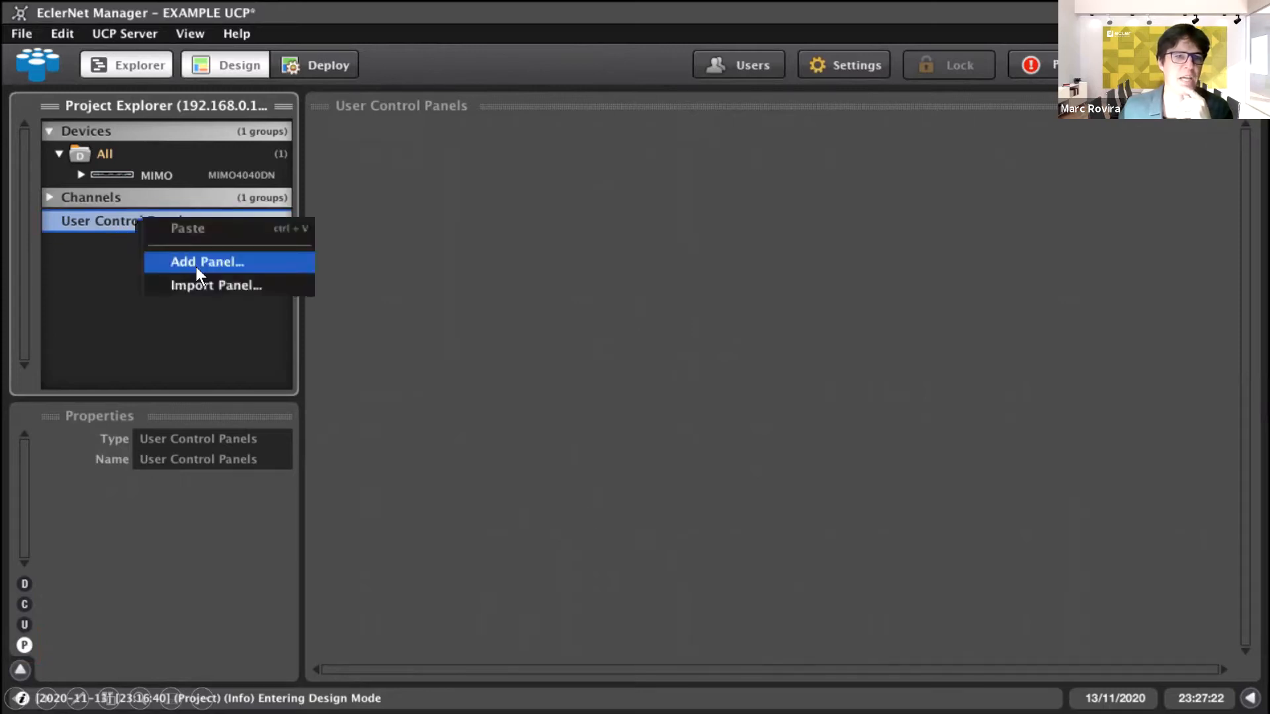
pyautogui.press('Return')
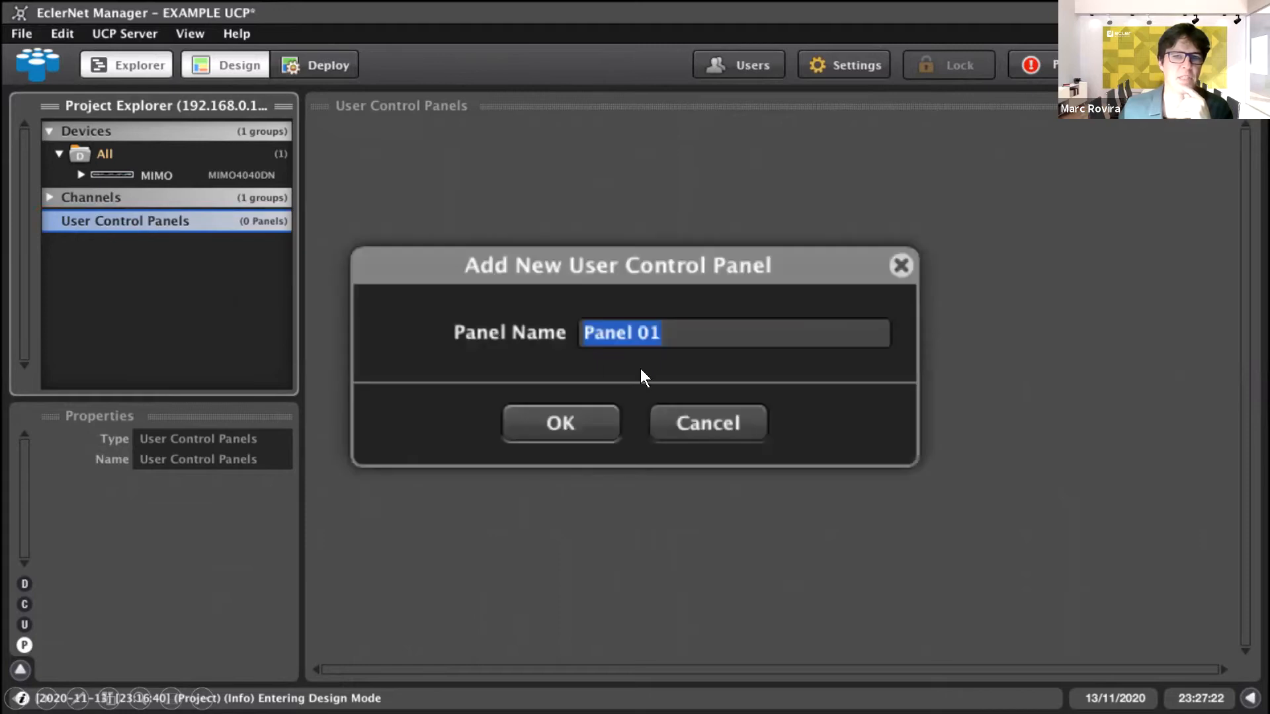
pyautogui.click(539, 424)
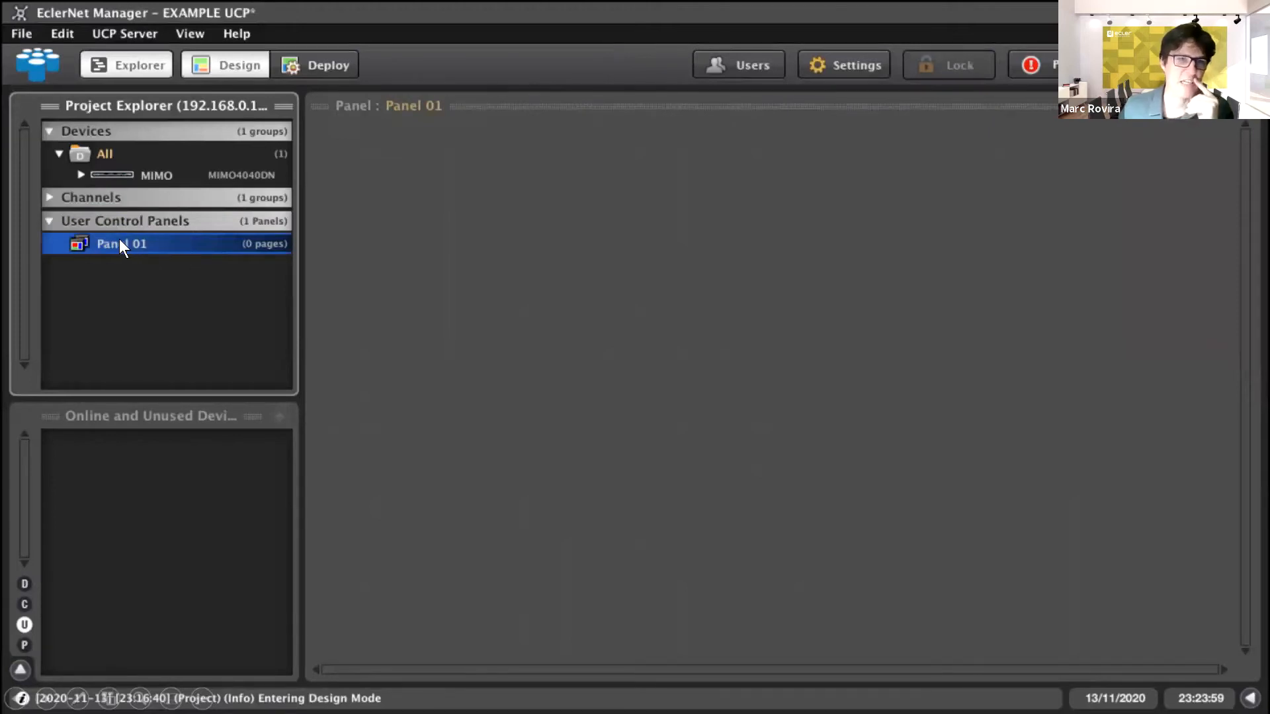
pyautogui.rightClick(119, 243)
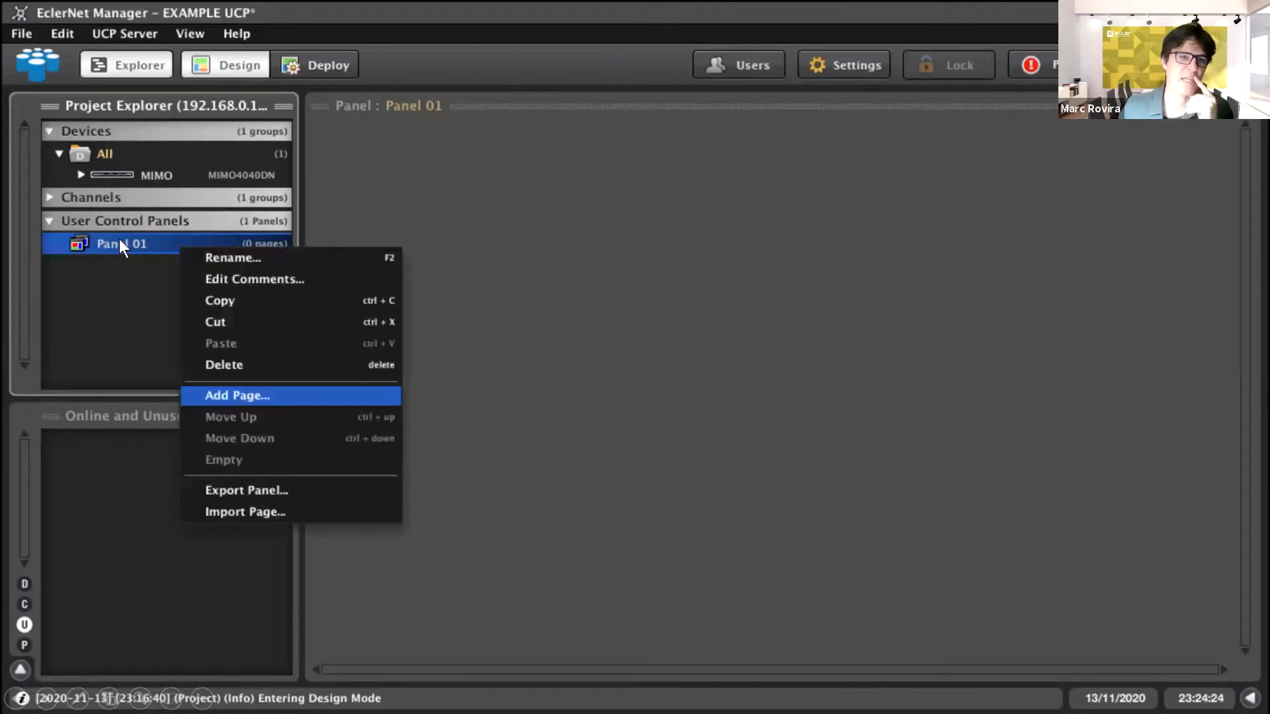
pyautogui.click(270, 395)
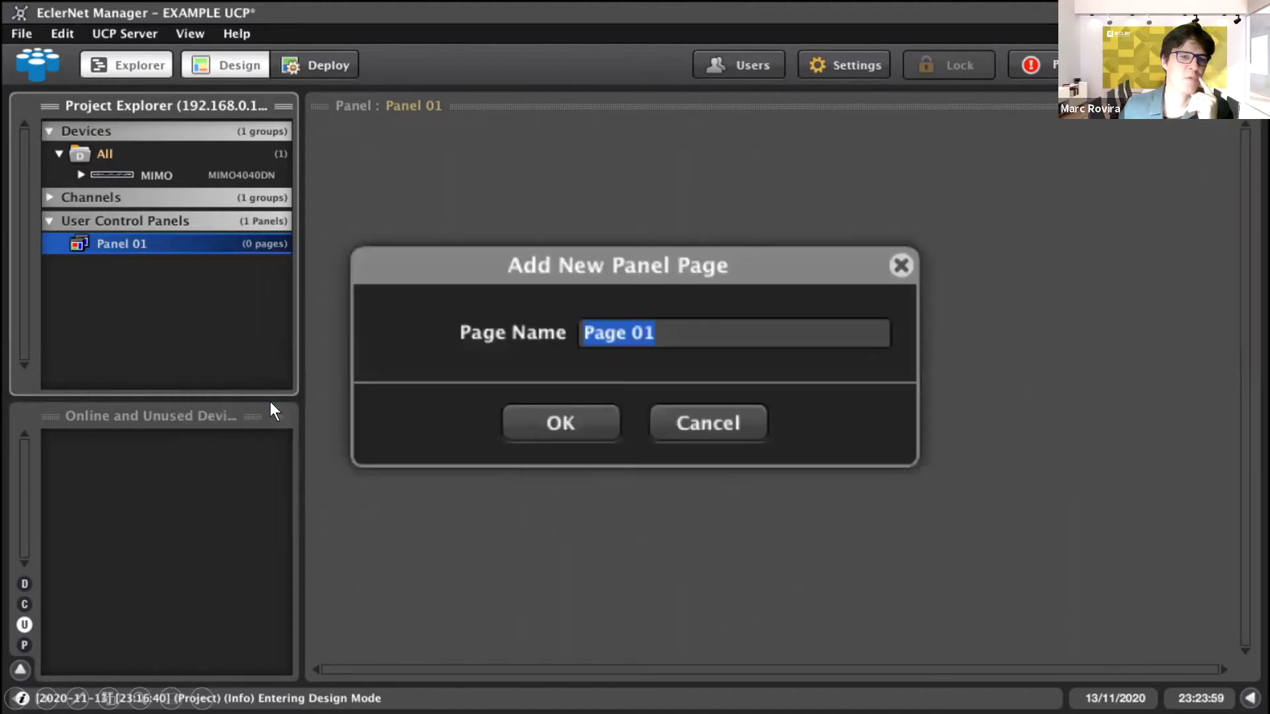
pyautogui.click(559, 434)
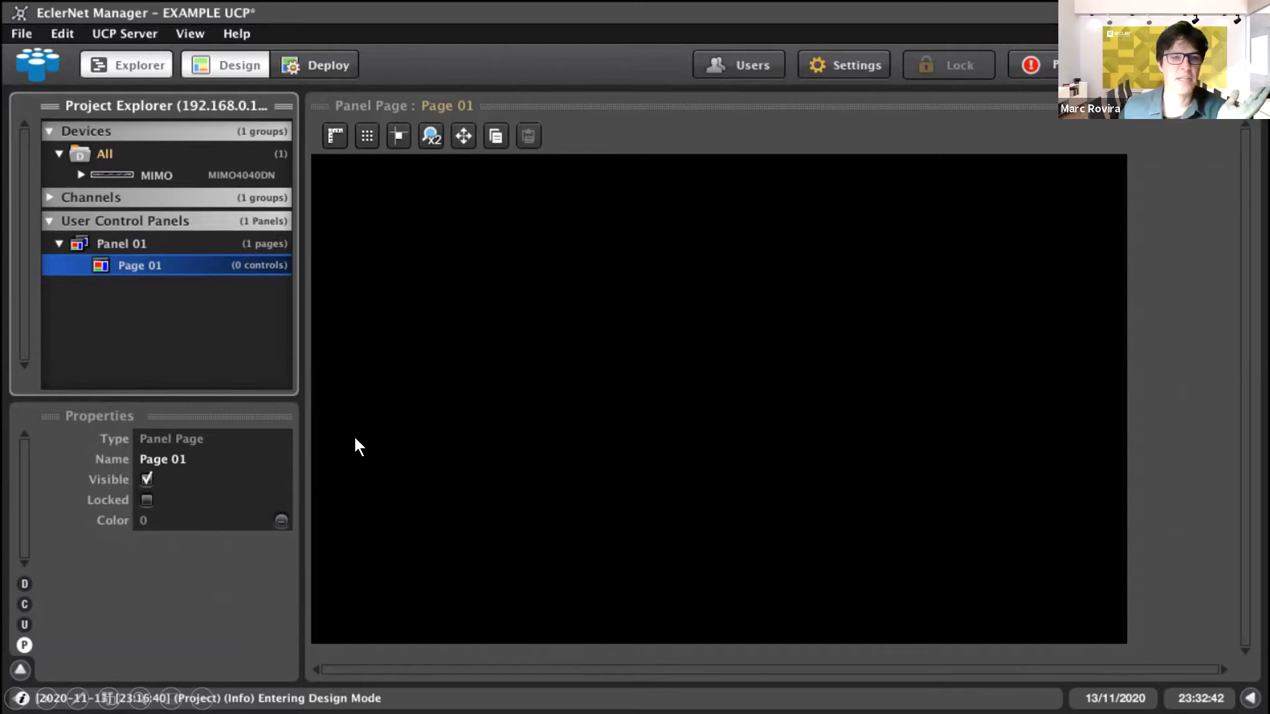
# Add a Button control to Page 01
pyautogui.rightClick(376, 415)
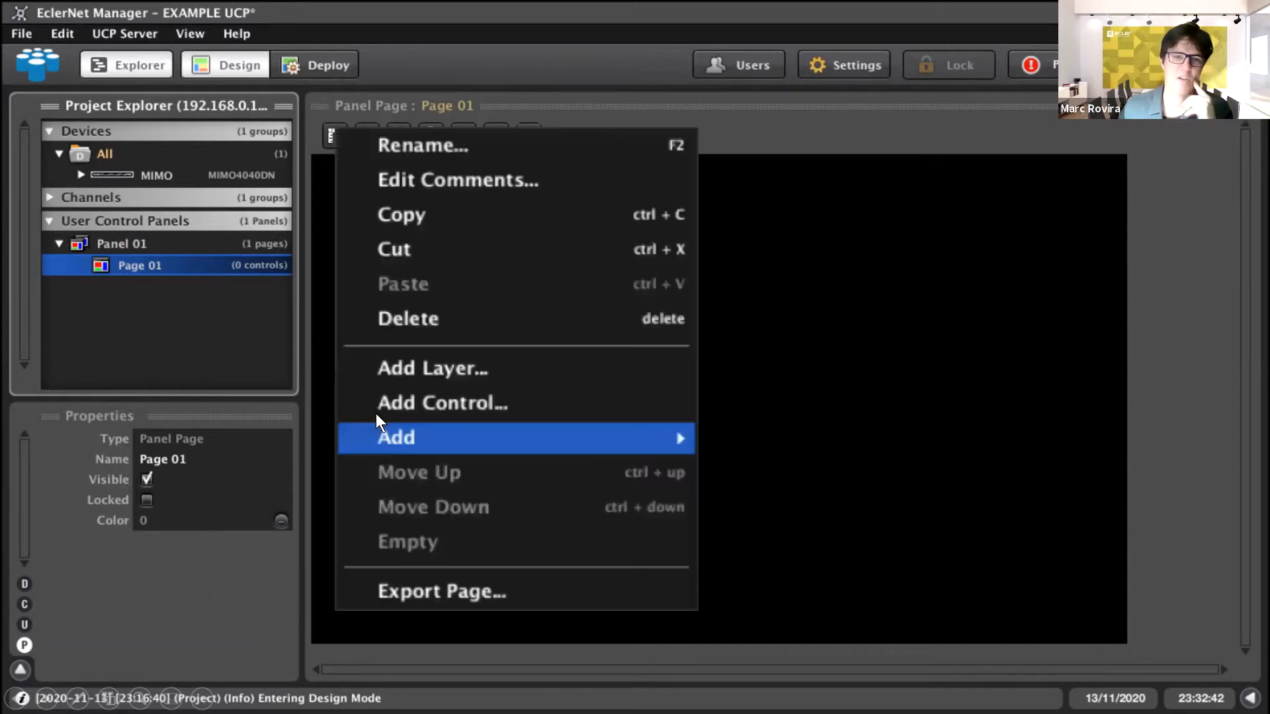
pyautogui.moveTo(587, 449)
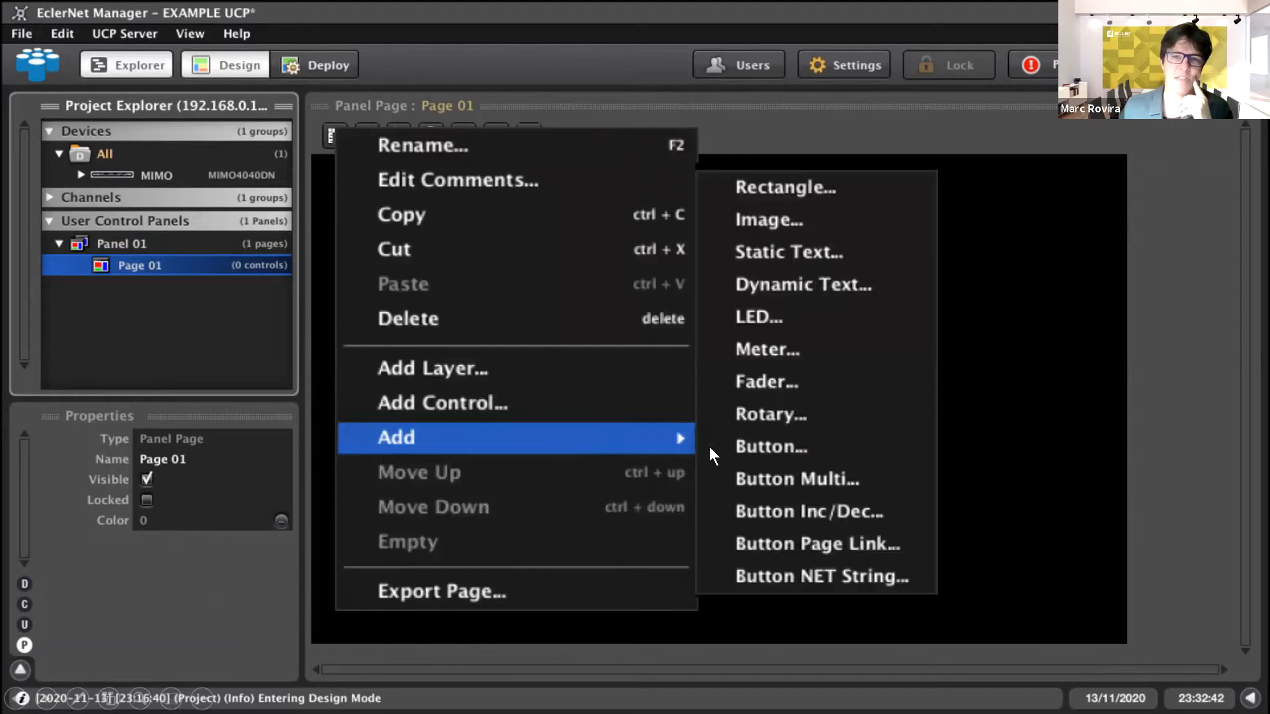
pyautogui.click(777, 450)
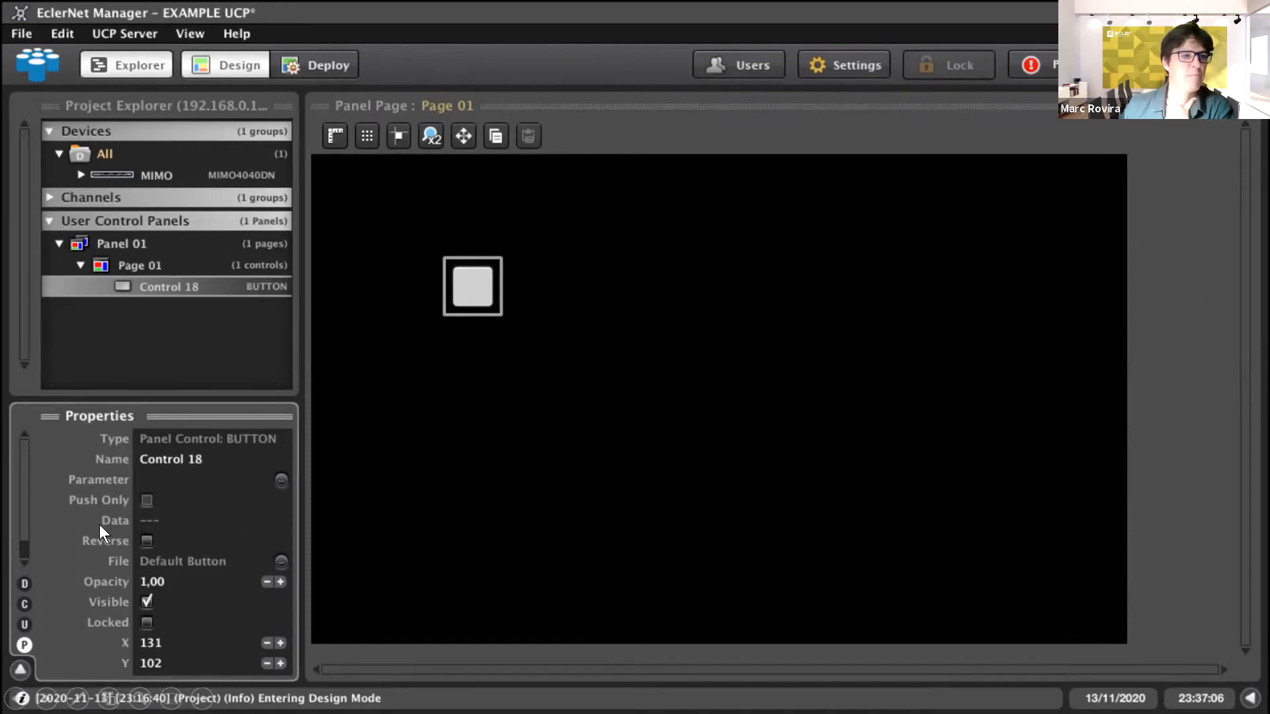
# Link the button's parameter to /Devices/MIMO/Matrix IN-OUT/IN1/OUT1/Mute and load button_large_black_rectangular_01.button as its graphic
pyautogui.click(281, 480)
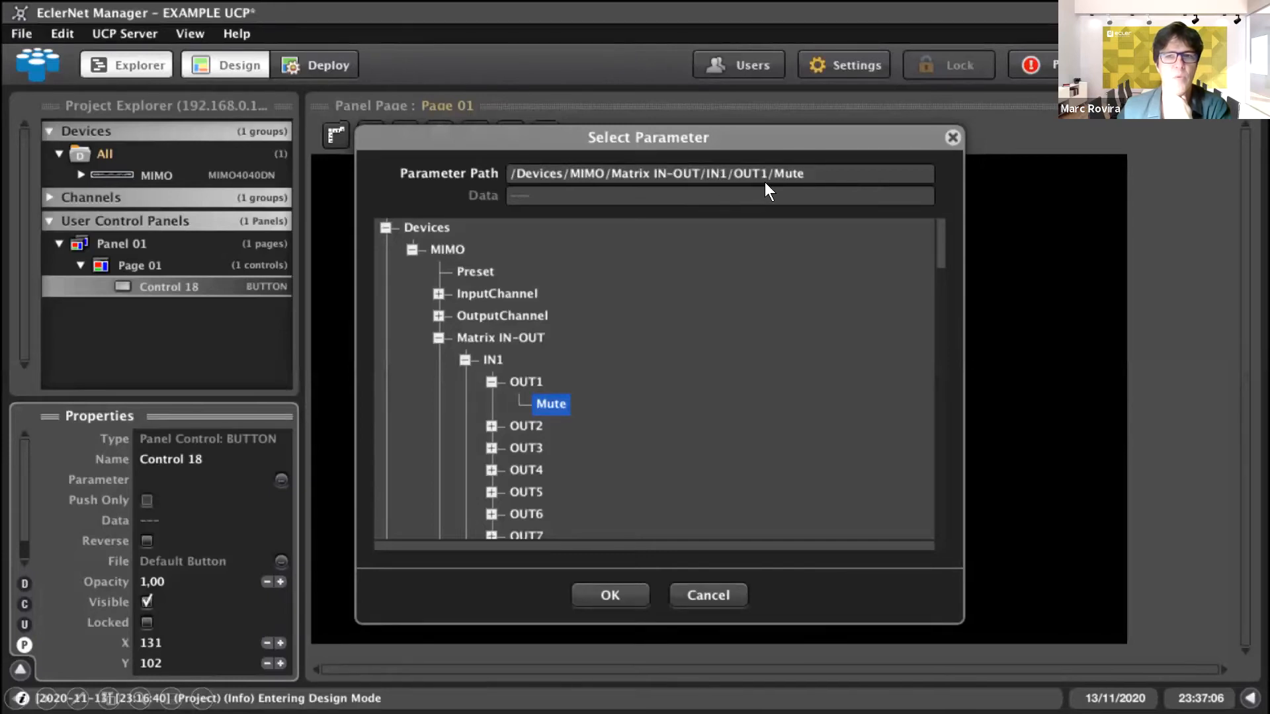
pyautogui.click(619, 591)
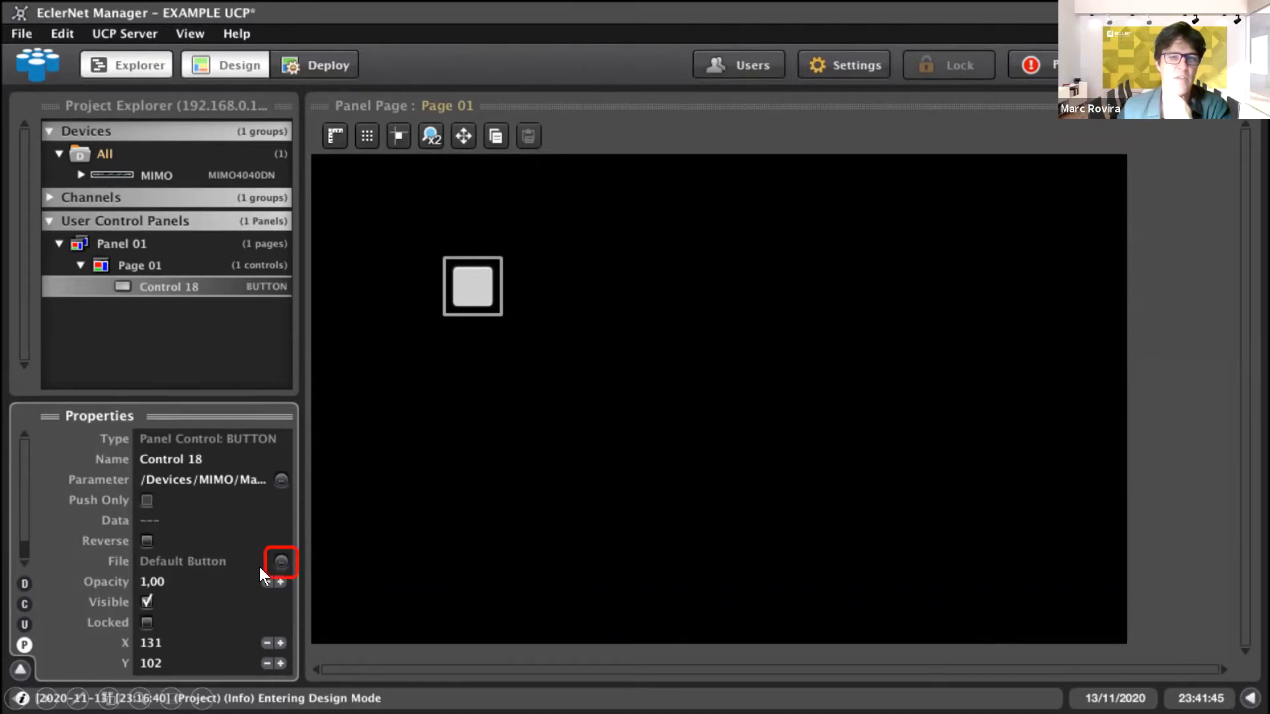
pyautogui.click(280, 561)
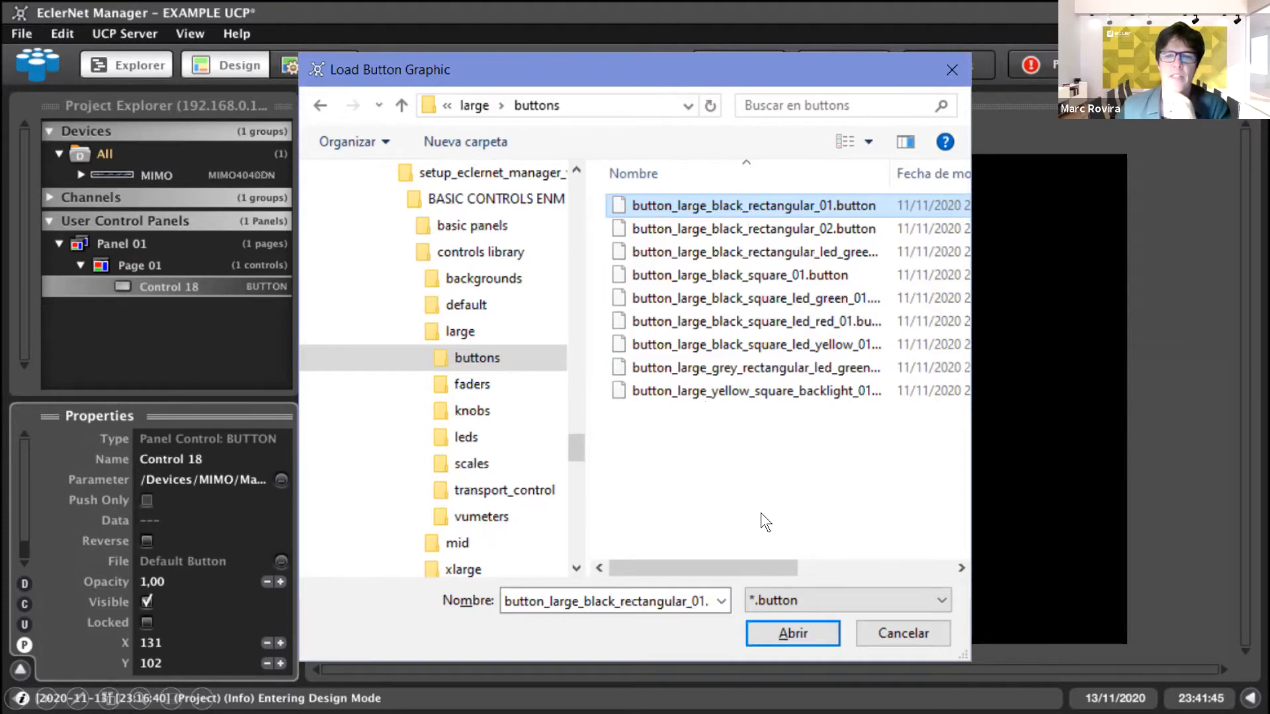
pyautogui.click(803, 633)
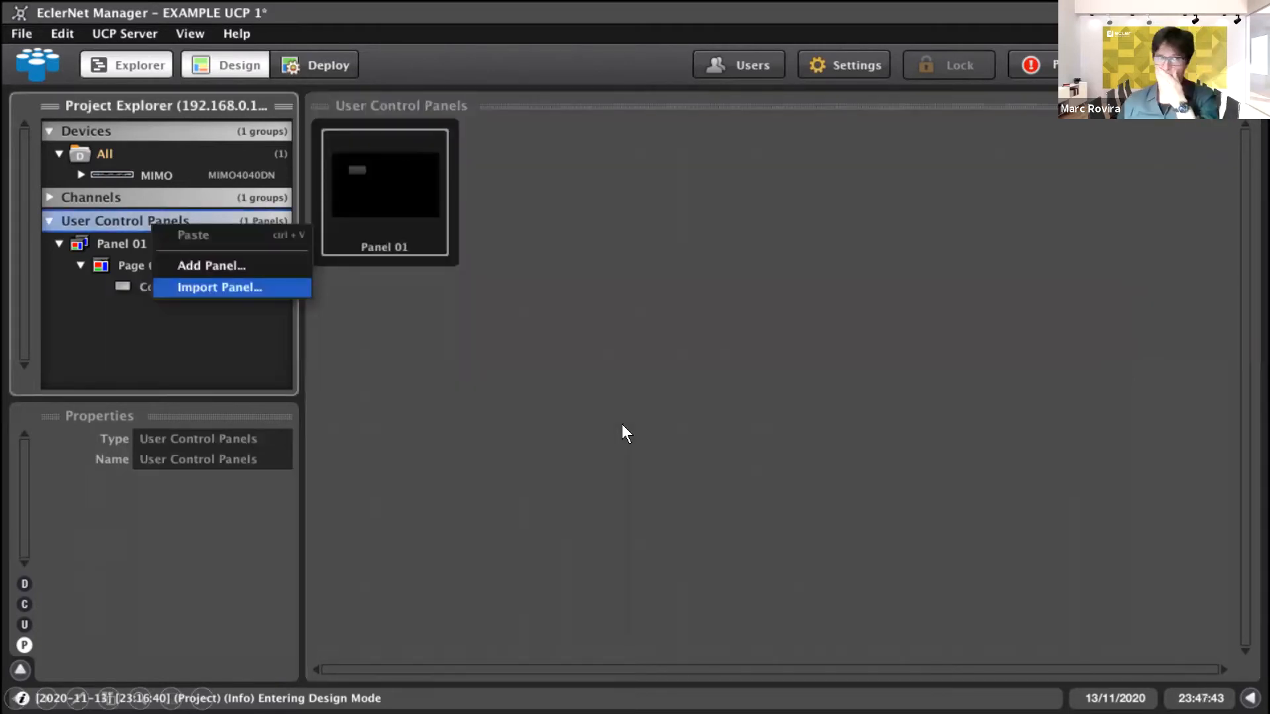
# Import Controls Library.UCP_panel into the project and paste the FADER 14 250P layer onto Page 01
pyautogui.click(426, 414)
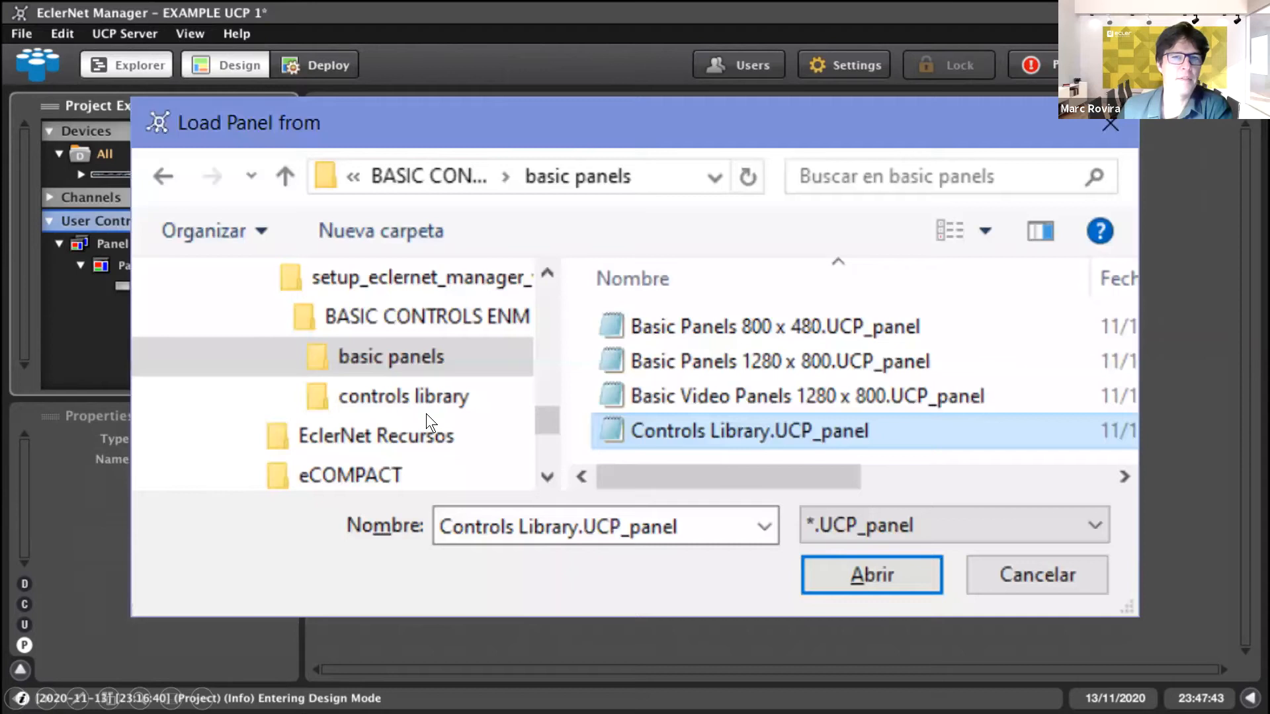
pyautogui.click(330, 399)
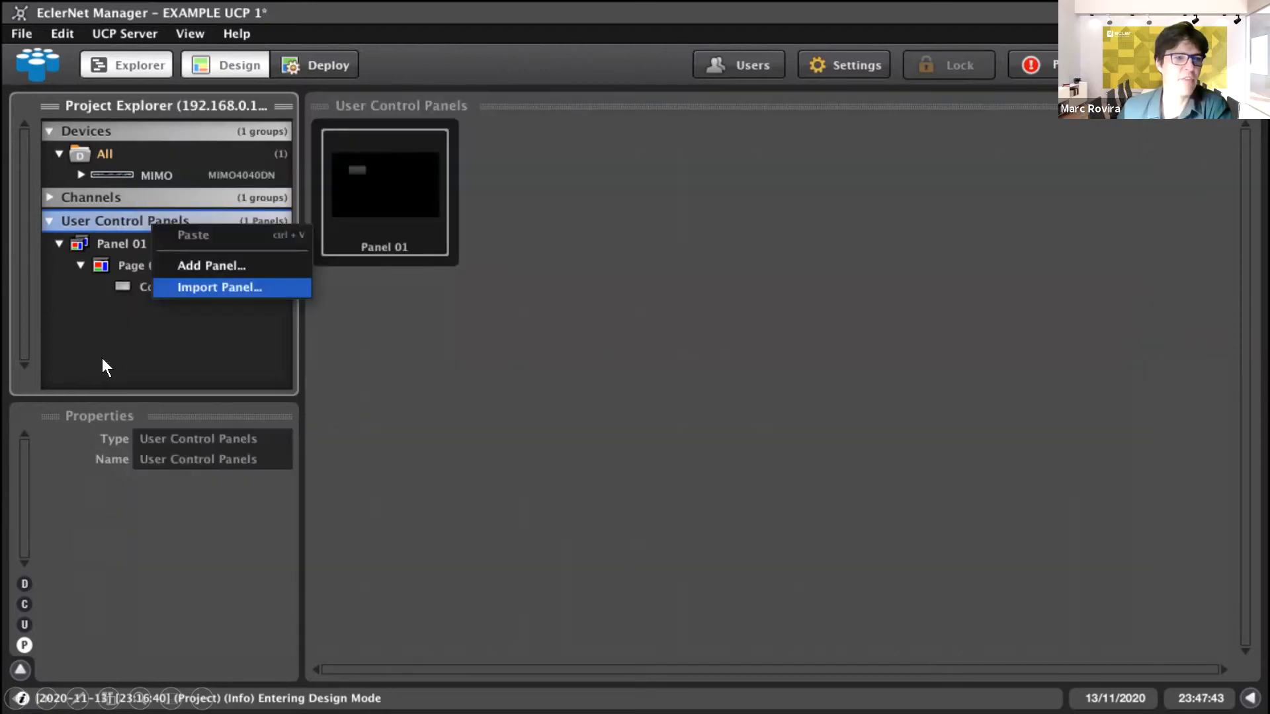
pyautogui.click(201, 284)
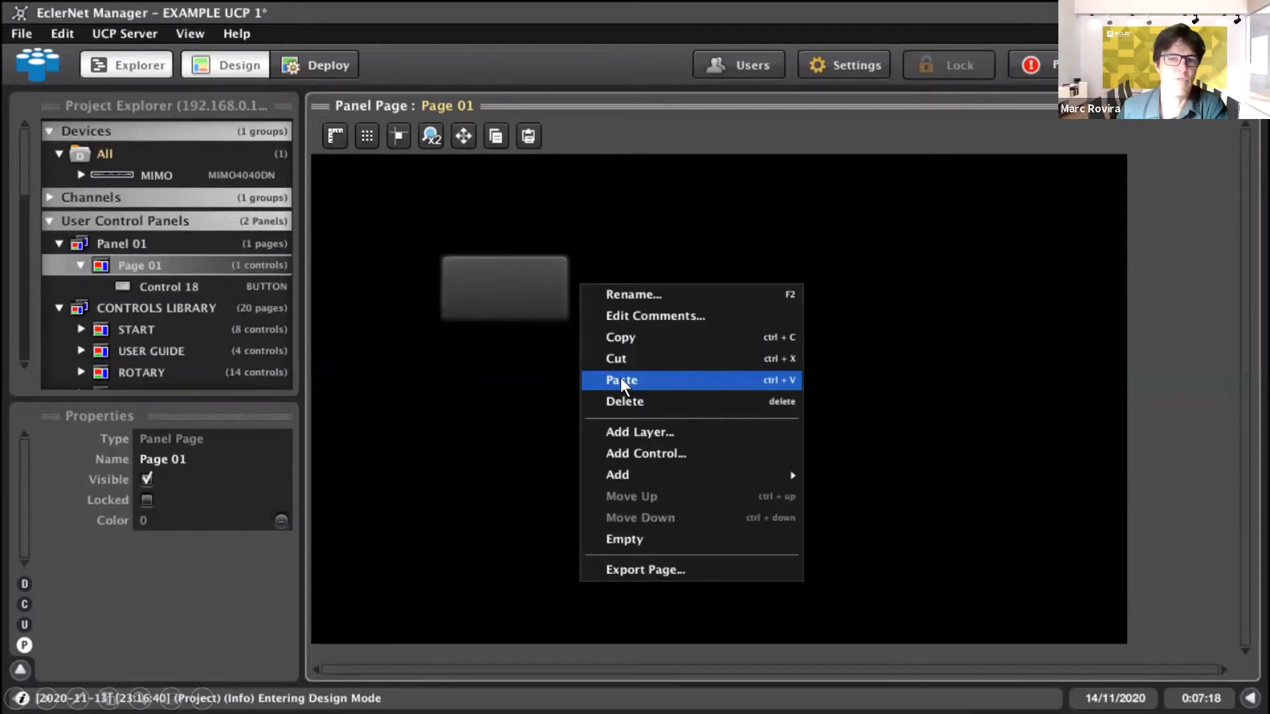
pyautogui.click(670, 386)
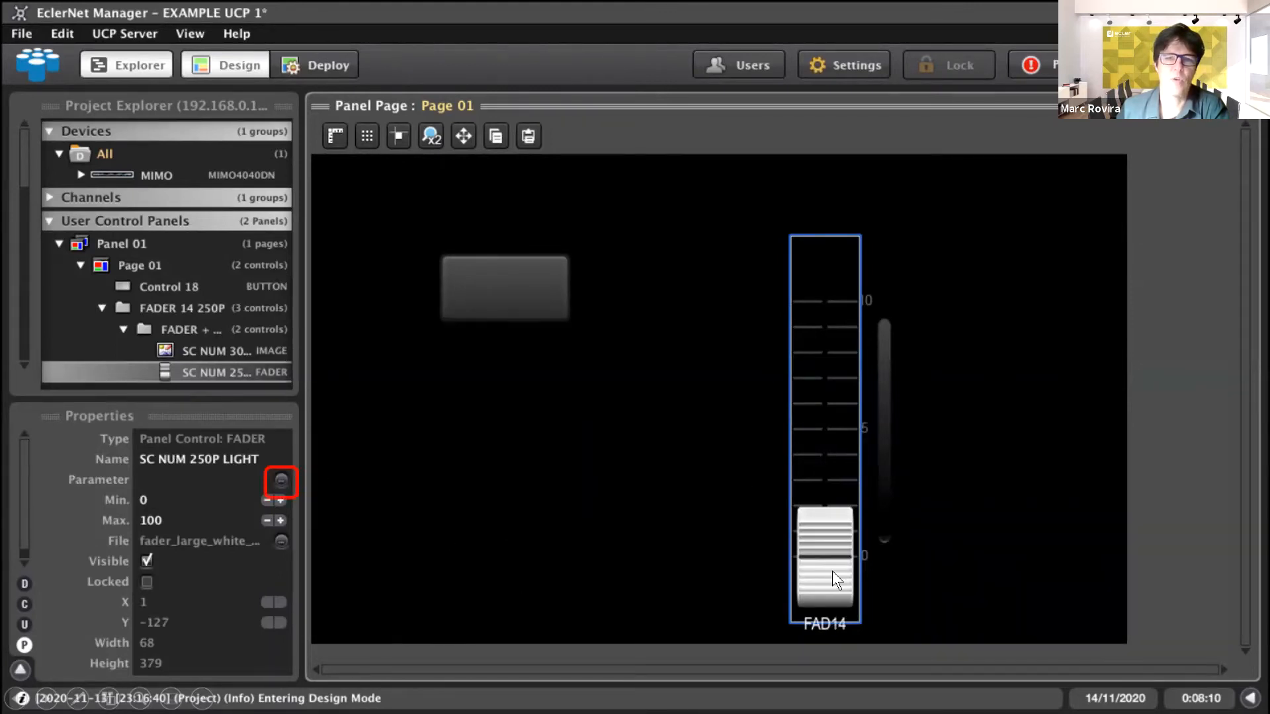
# Open the parameter selection for the fader on Page 01 and for its level meter
pyautogui.click(281, 480)
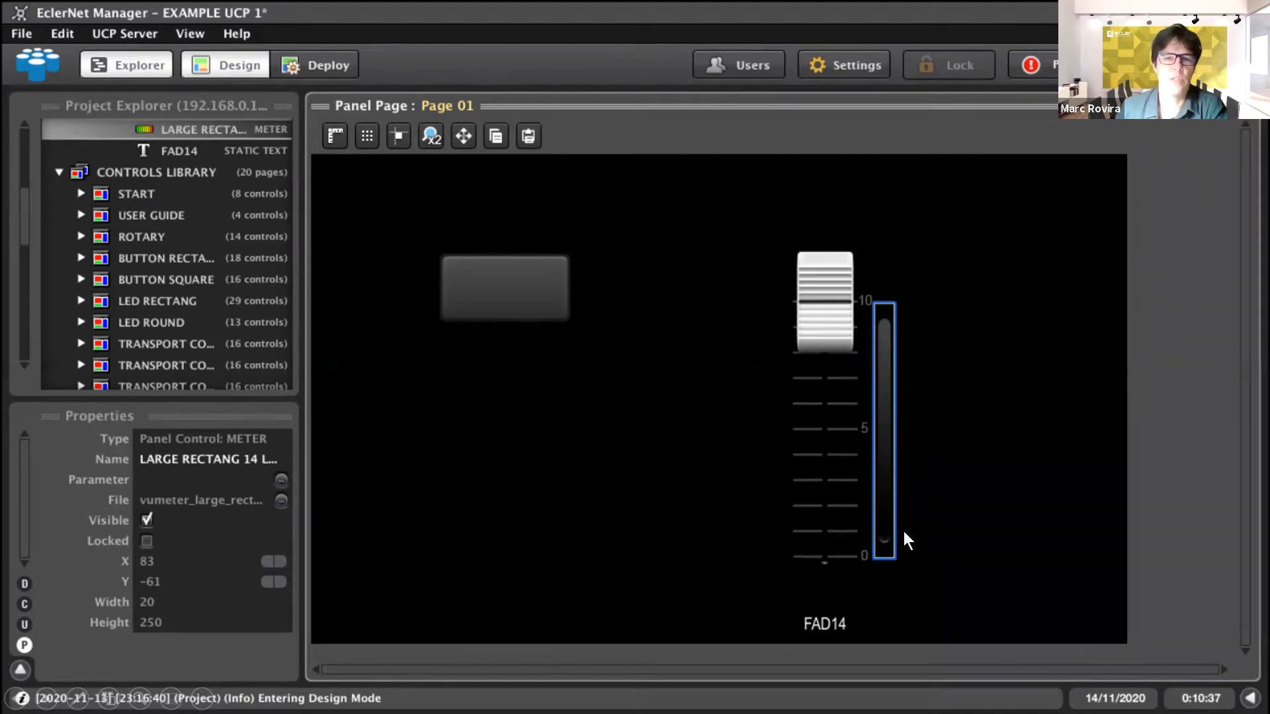
pyautogui.click(282, 481)
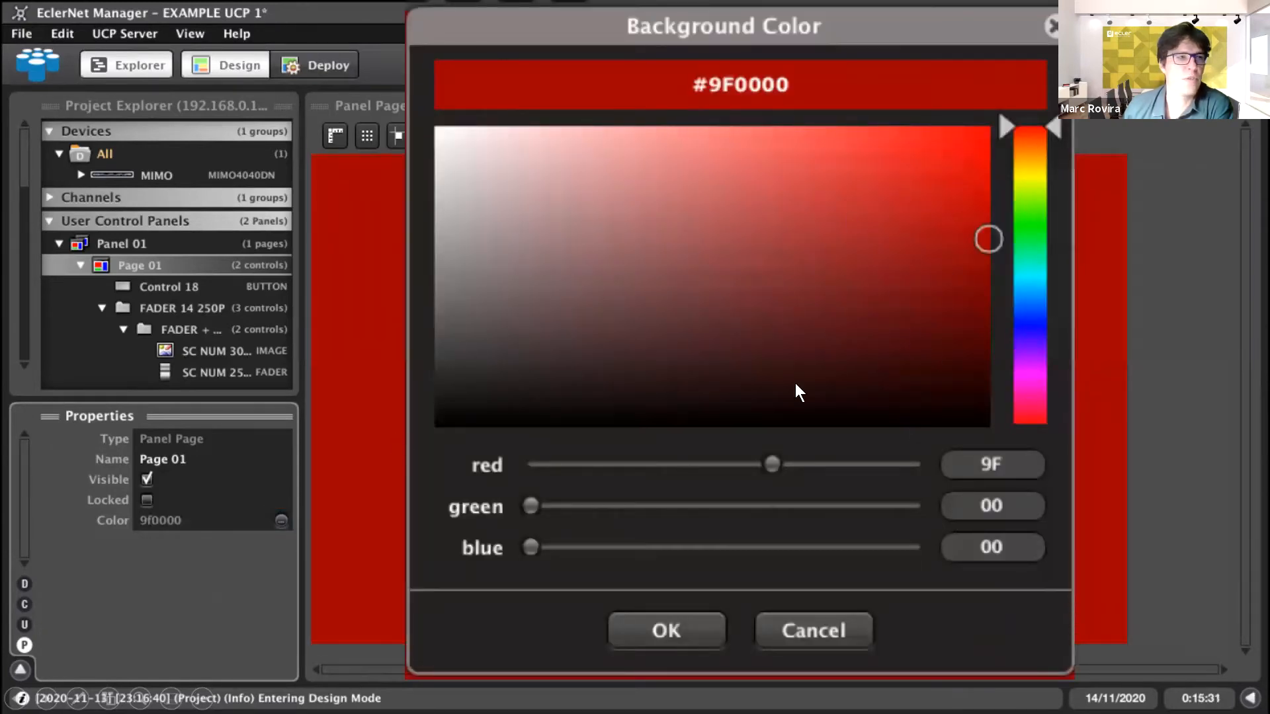
# Set the background color of Page 01 to #9F0000
pyautogui.click(705, 628)
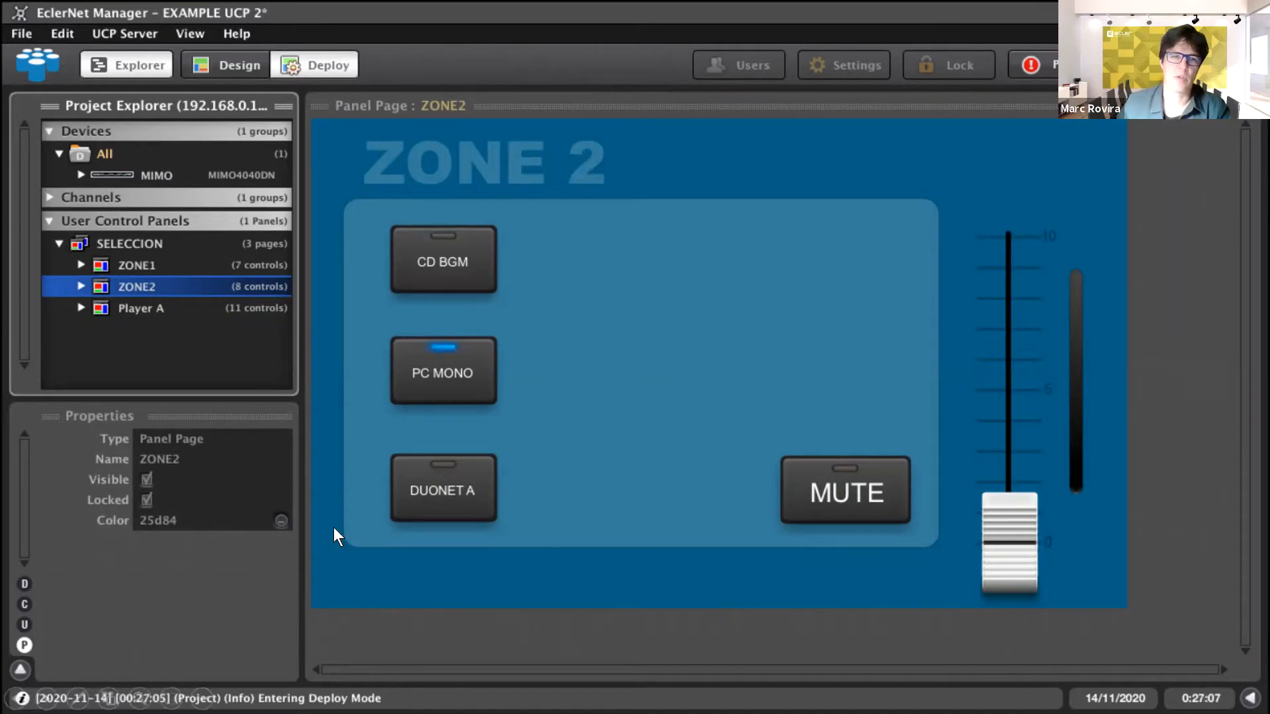
# Select DUONET A as the source on the deployed ZONE2 page
pyautogui.click(448, 494)
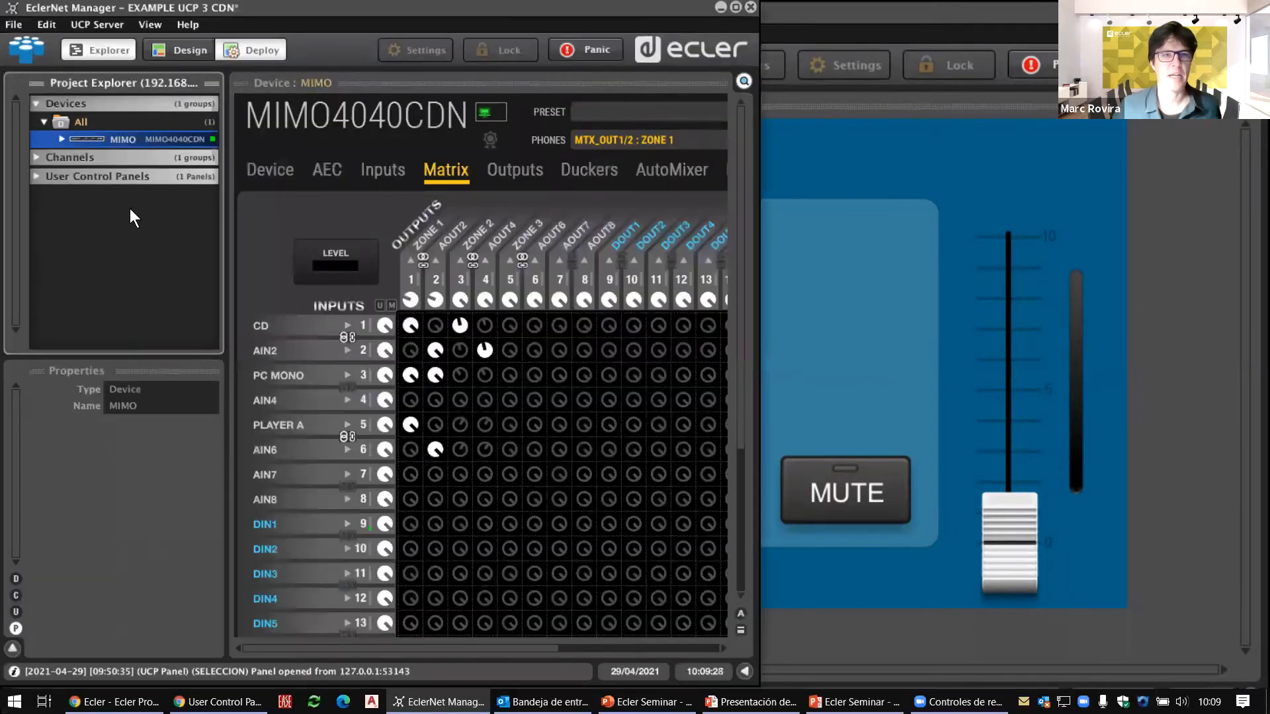
# View the pages of the SELECCION user control panel and return to the MIMO device's Matrix
pyautogui.click(37, 177)
pyautogui.click(59, 195)
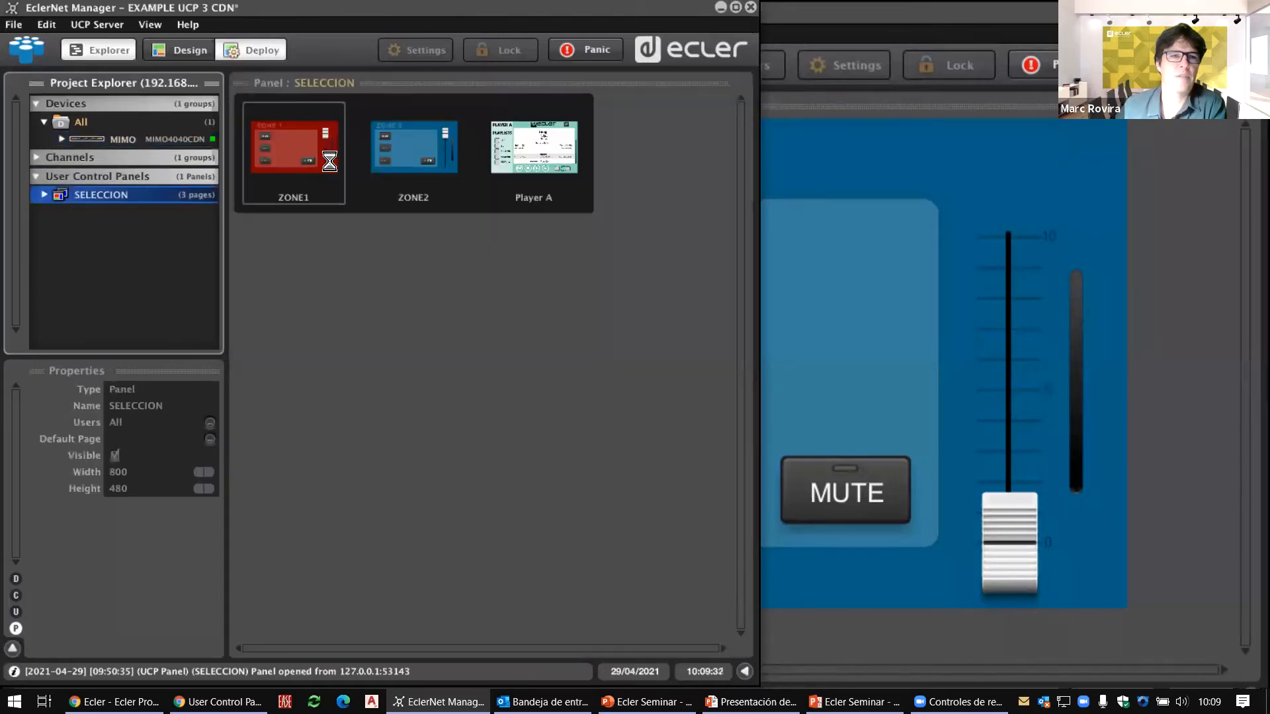
pyautogui.click(110, 136)
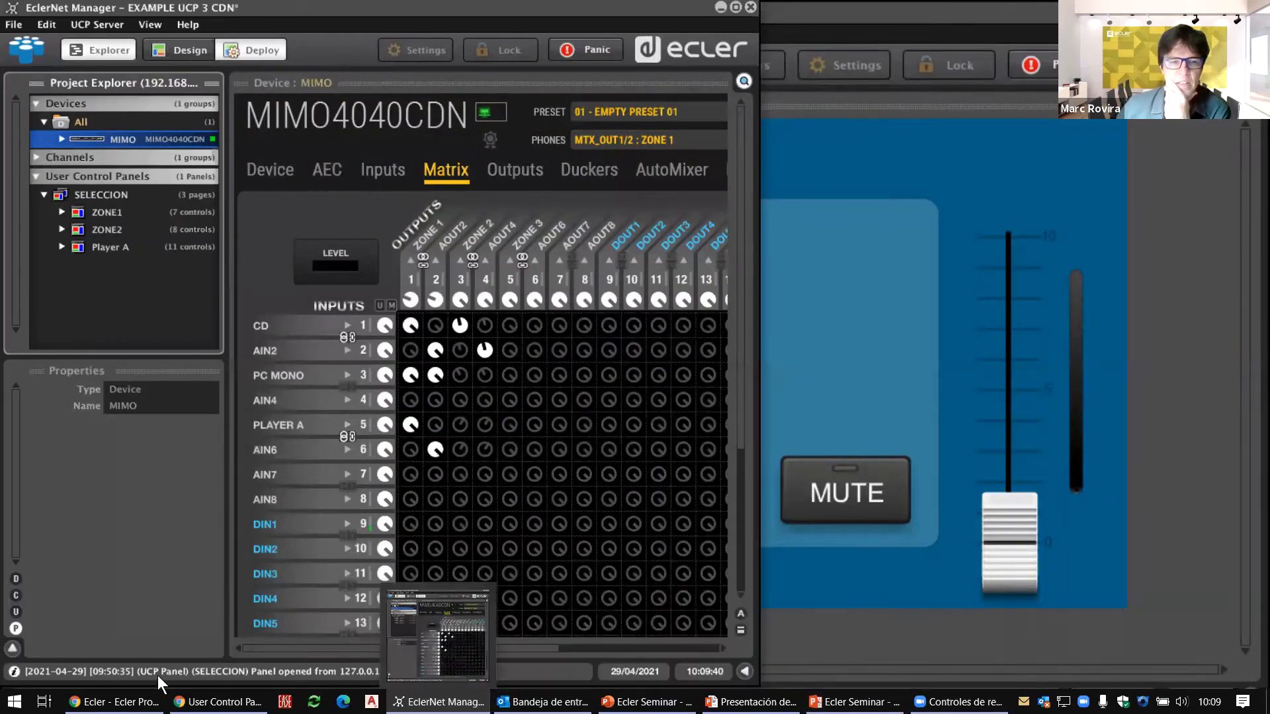
# Switch to the User Control Panel in the browser, turn off all three Zone 1 sources and raise the volume fader to maximum
pyautogui.click(218, 702)
pyautogui.click(797, 490)
pyautogui.click(807, 529)
pyautogui.click(815, 611)
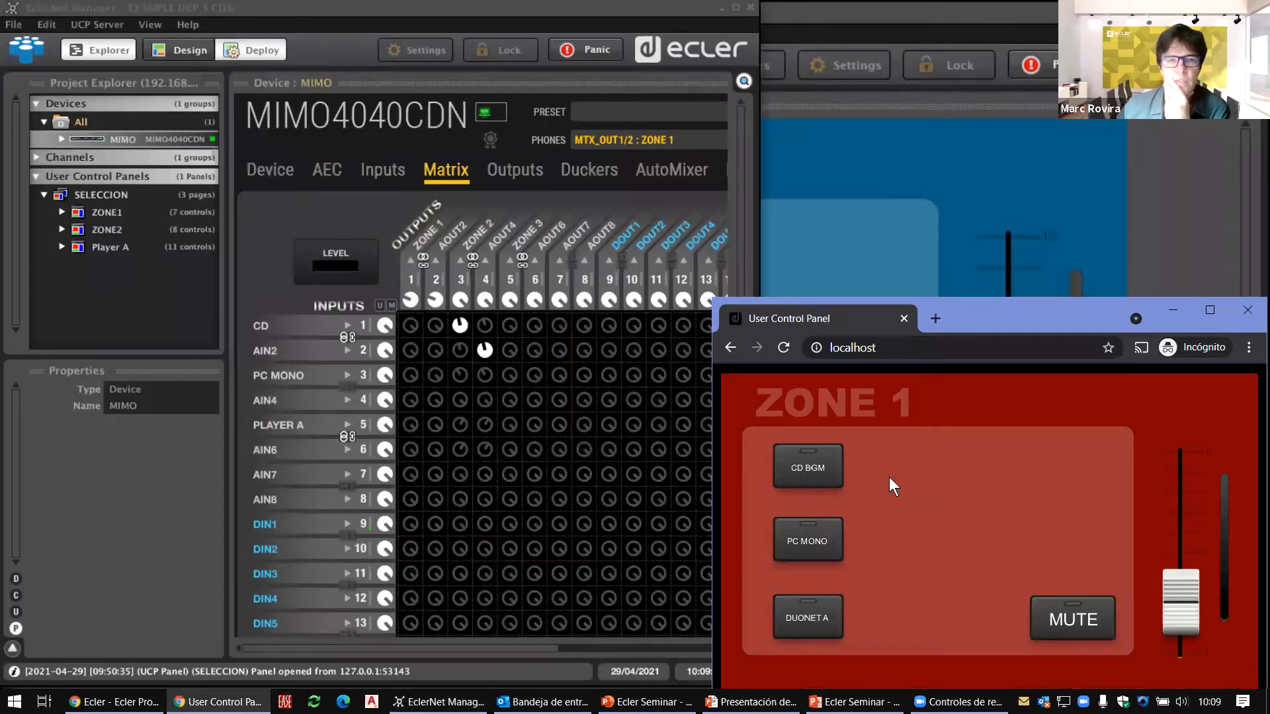
pyautogui.moveTo(1164, 588); pyautogui.dragTo(1143, 421)
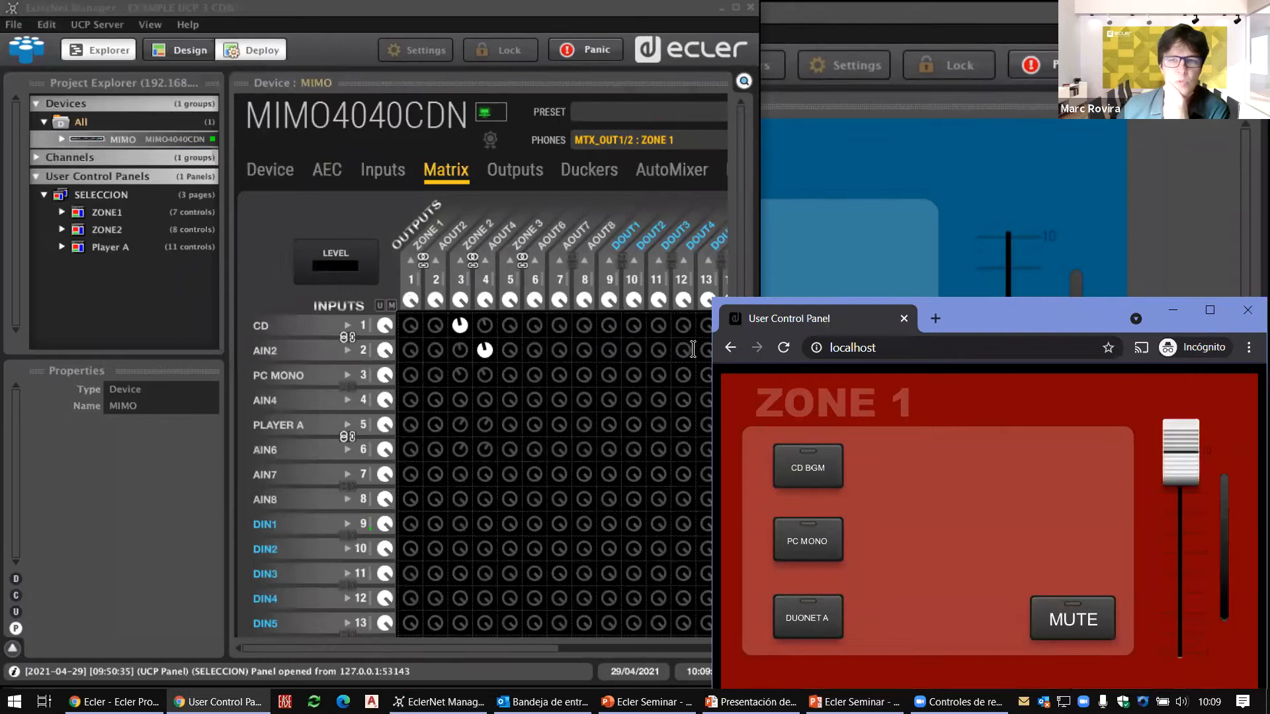
# Test the Zone 1 source buttons by switching CD BGM, PC MONO and DUONET A on and off in turn
pyautogui.click(818, 486)
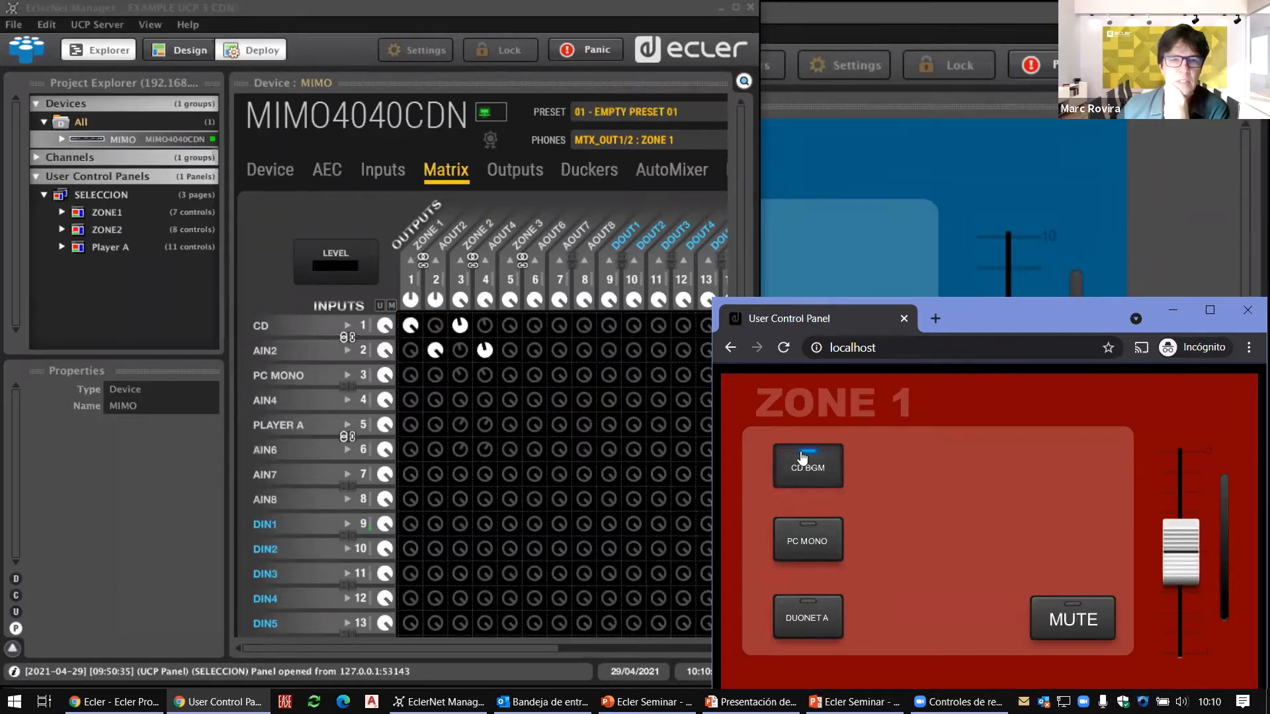
pyautogui.click(821, 546)
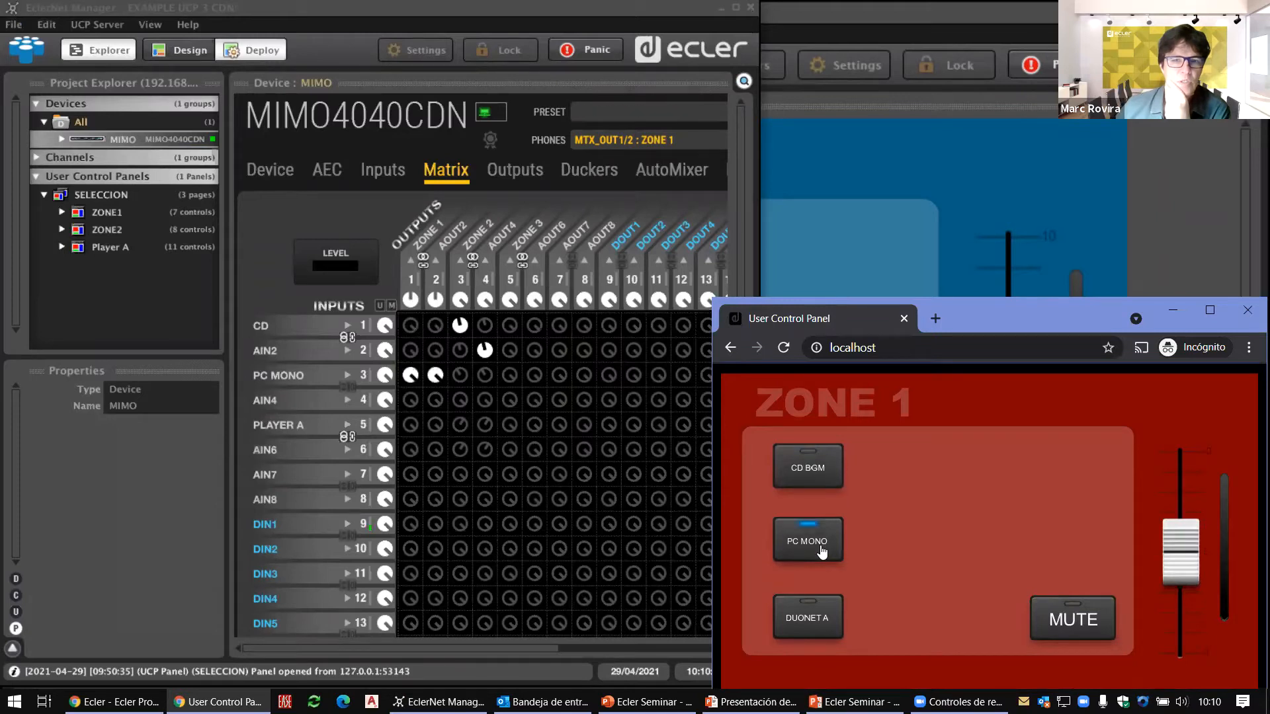
pyautogui.click(821, 546)
pyautogui.click(816, 621)
pyautogui.click(816, 621)
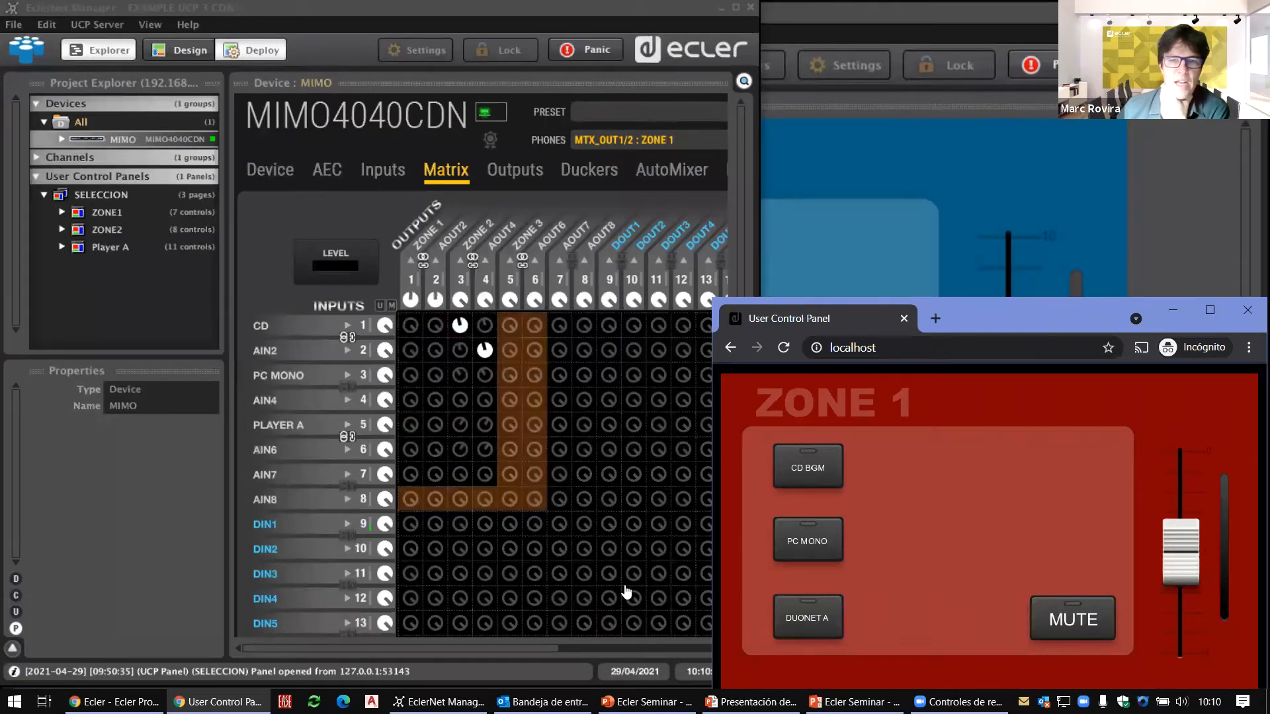
# Toggle the CD BGM, PC MONO and DUONET A sources of Zone 1 in different combinations, ending with all three off
pyautogui.click(805, 625)
pyautogui.click(806, 465)
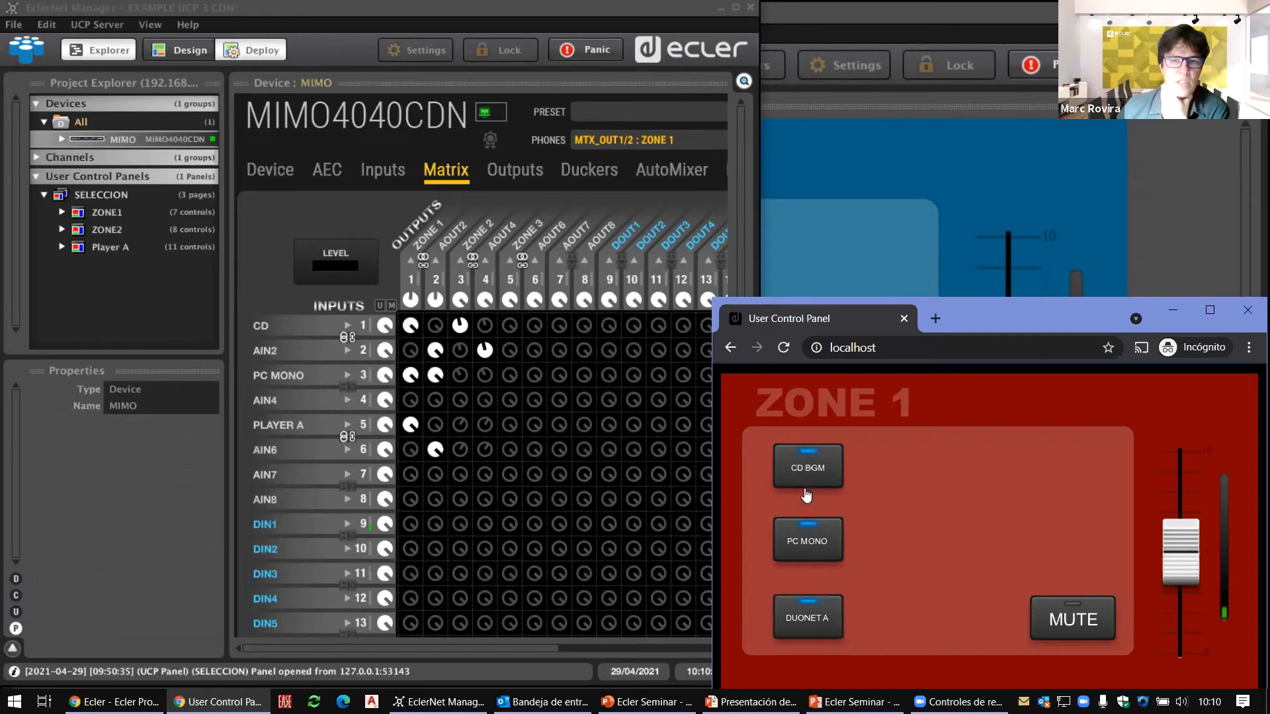
pyautogui.click(820, 536)
pyautogui.click(821, 625)
pyautogui.click(820, 476)
pyautogui.click(823, 619)
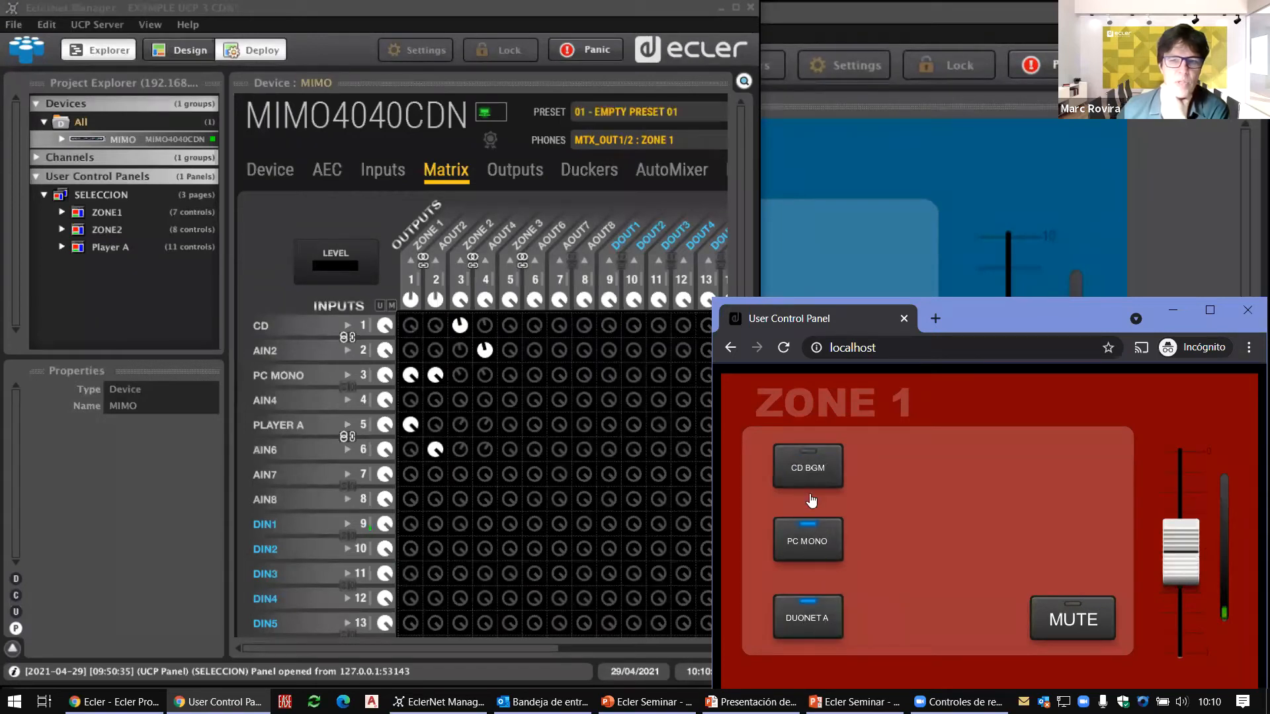
pyautogui.click(804, 558)
pyautogui.click(797, 614)
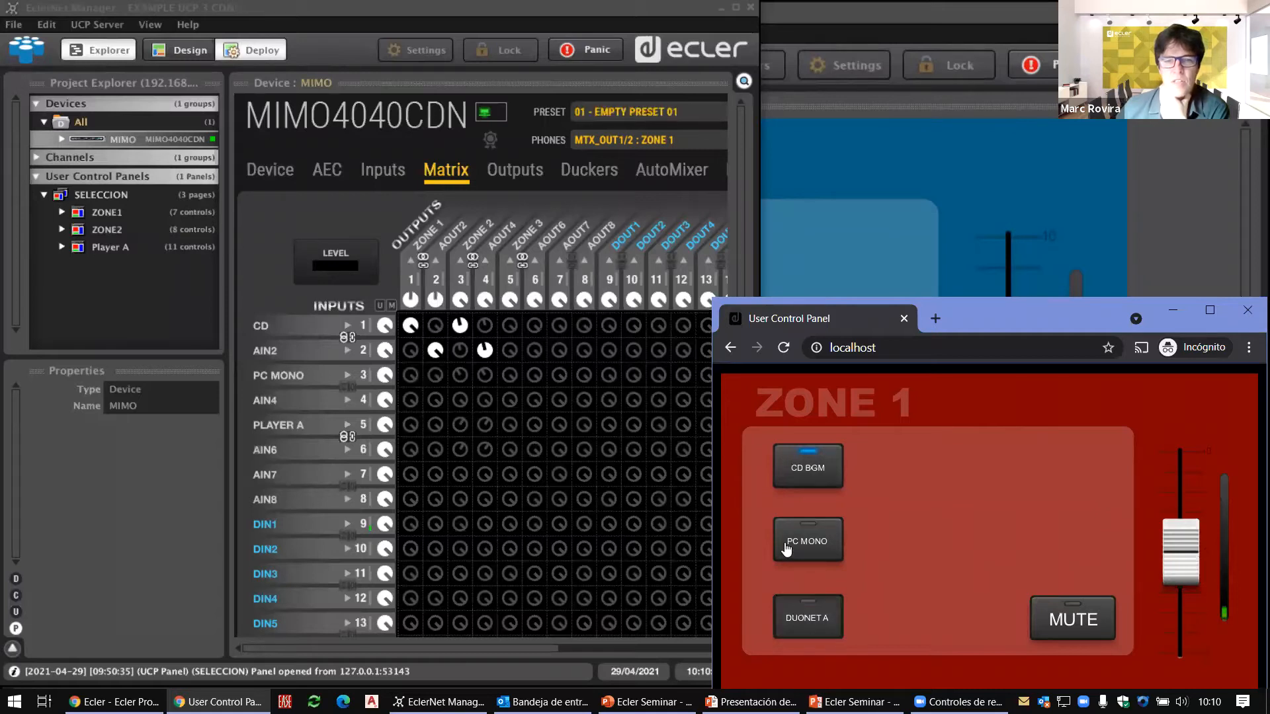
pyautogui.click(787, 548)
pyautogui.click(804, 475)
pyautogui.click(796, 553)
pyautogui.click(804, 627)
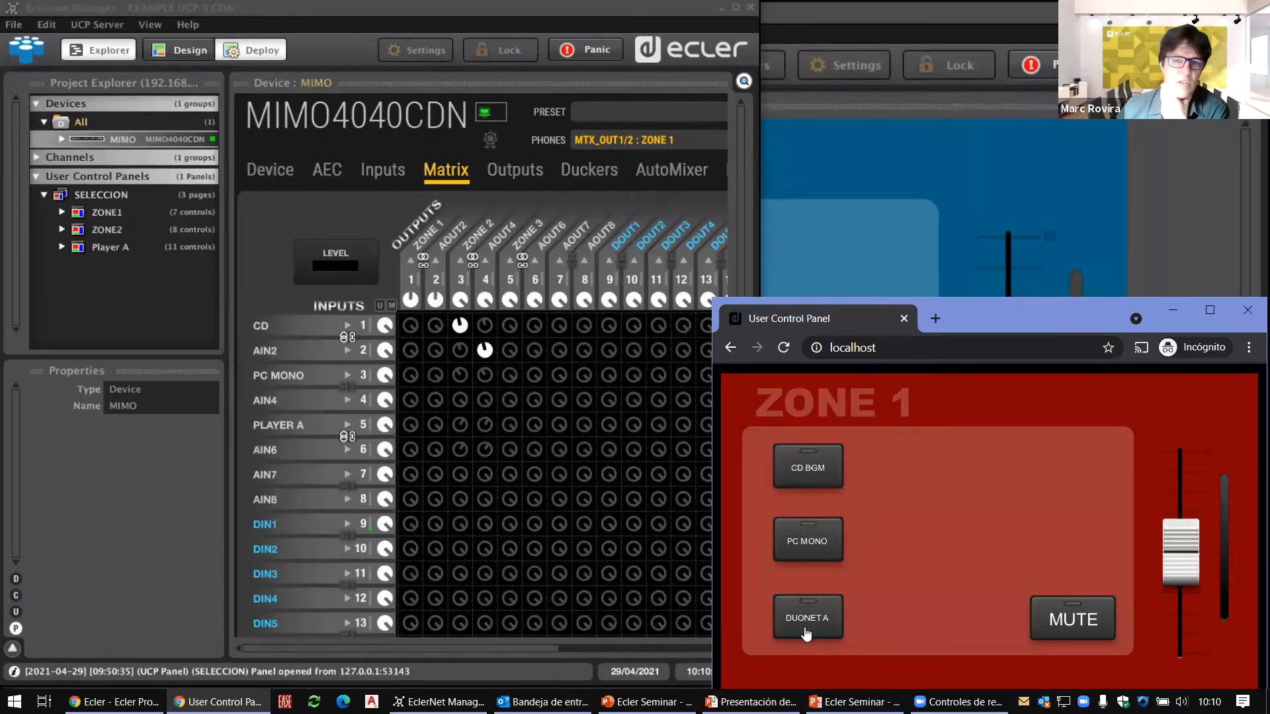
# Turn on CD BGM, PC MONO and DUONET A together in Zone 1 and raise the volume fader slightly
pyautogui.click(808, 534)
pyautogui.click(808, 468)
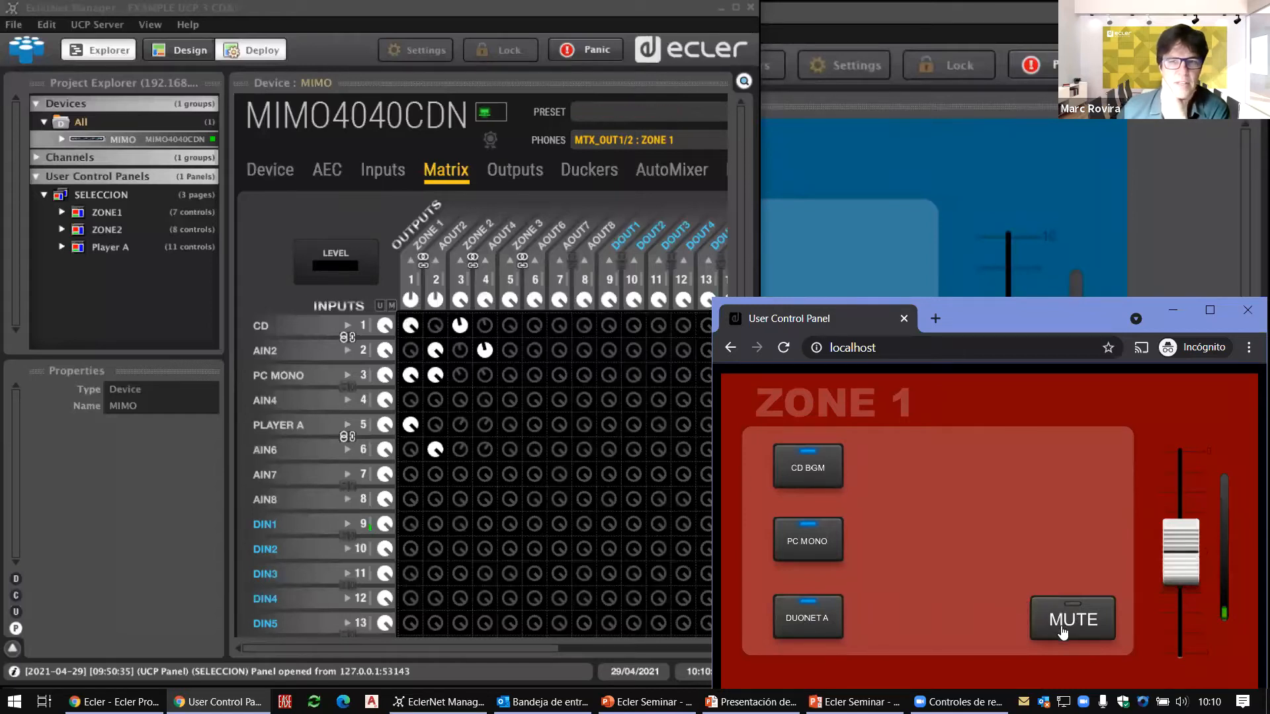
pyautogui.moveTo(1181, 560); pyautogui.dragTo(1181, 543)
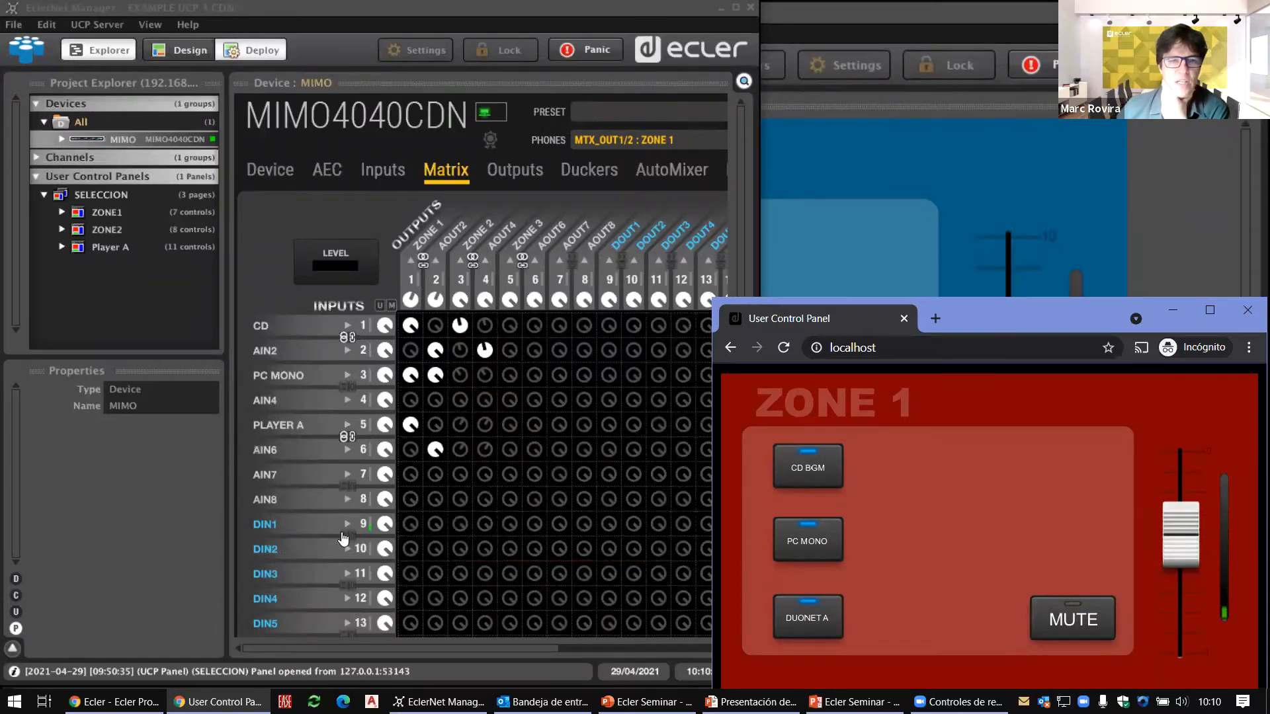
# Mute Zone 1 and lower its volume fader to slightly below the middle
pyautogui.click(1083, 625)
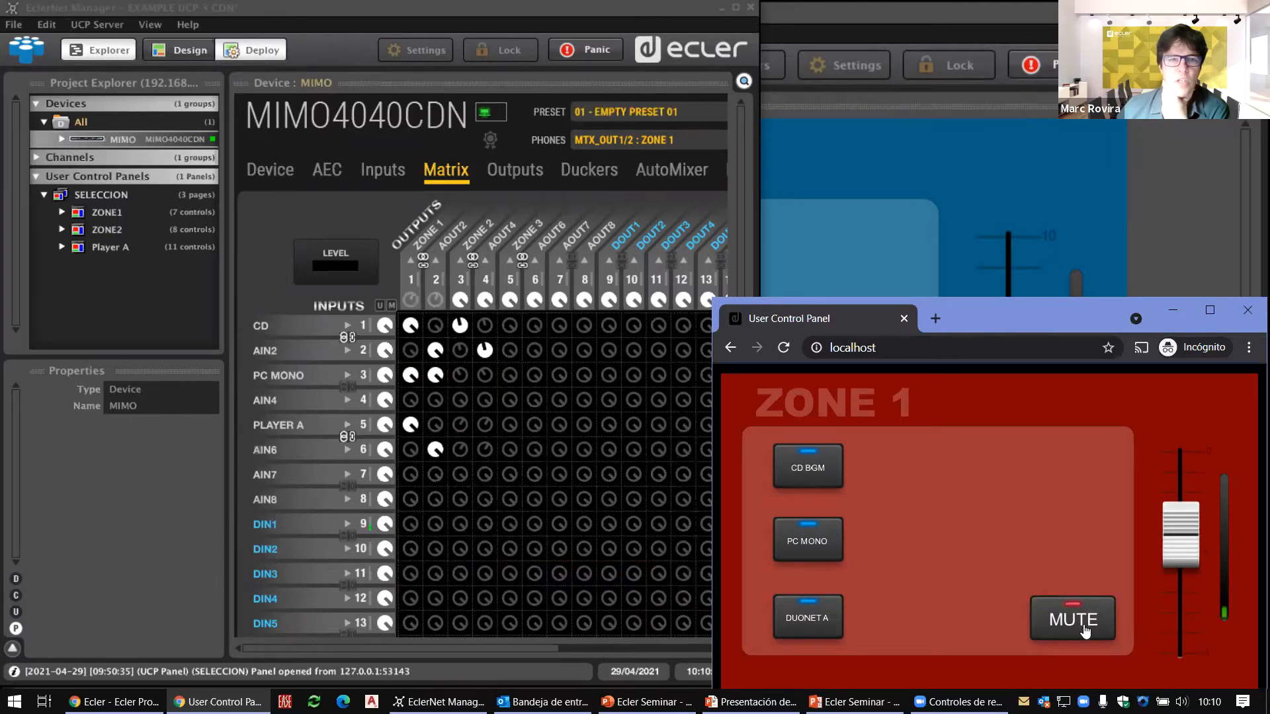
pyautogui.moveTo(1185, 663); pyautogui.dragTo(1174, 569)
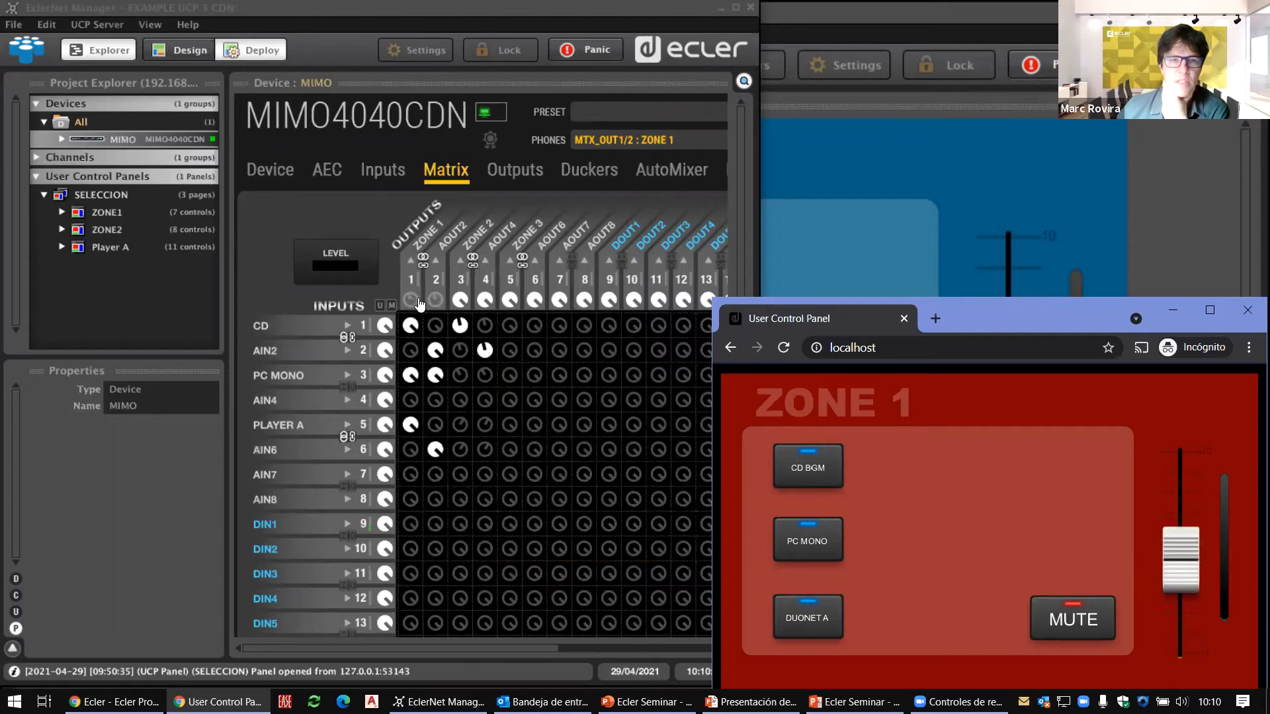
pyautogui.moveTo(1196, 575)
pyautogui.mouseDown()
pyautogui.moveTo(1193, 532)
pyautogui.moveTo(1192, 582)
pyautogui.mouseUp()
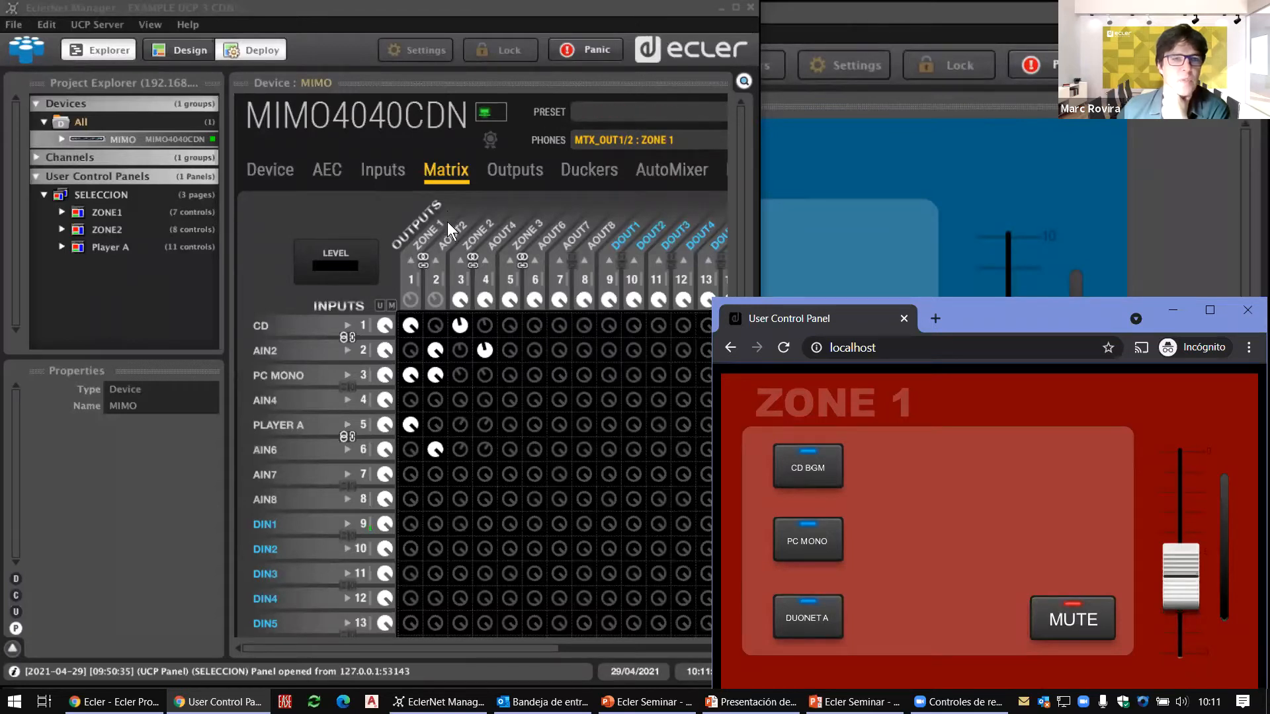
# Switch back to the slide presentation
pyautogui.click(408, 295)
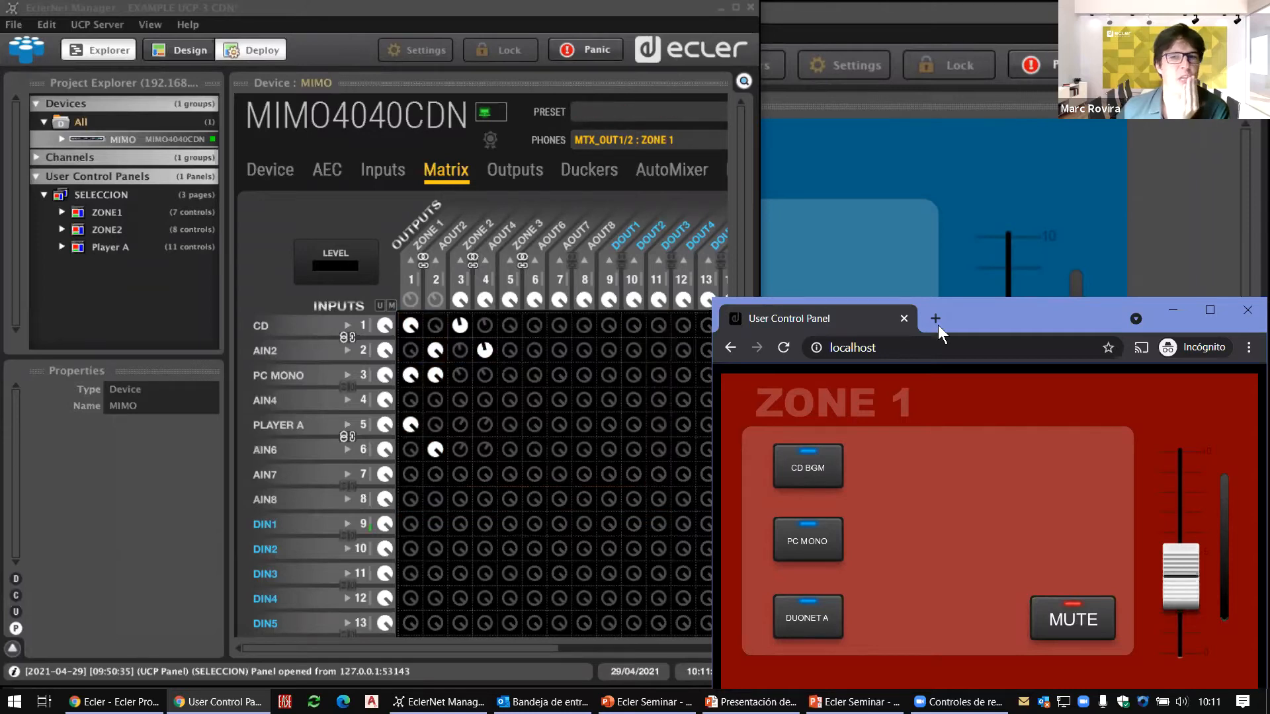
pyautogui.click(880, 15)
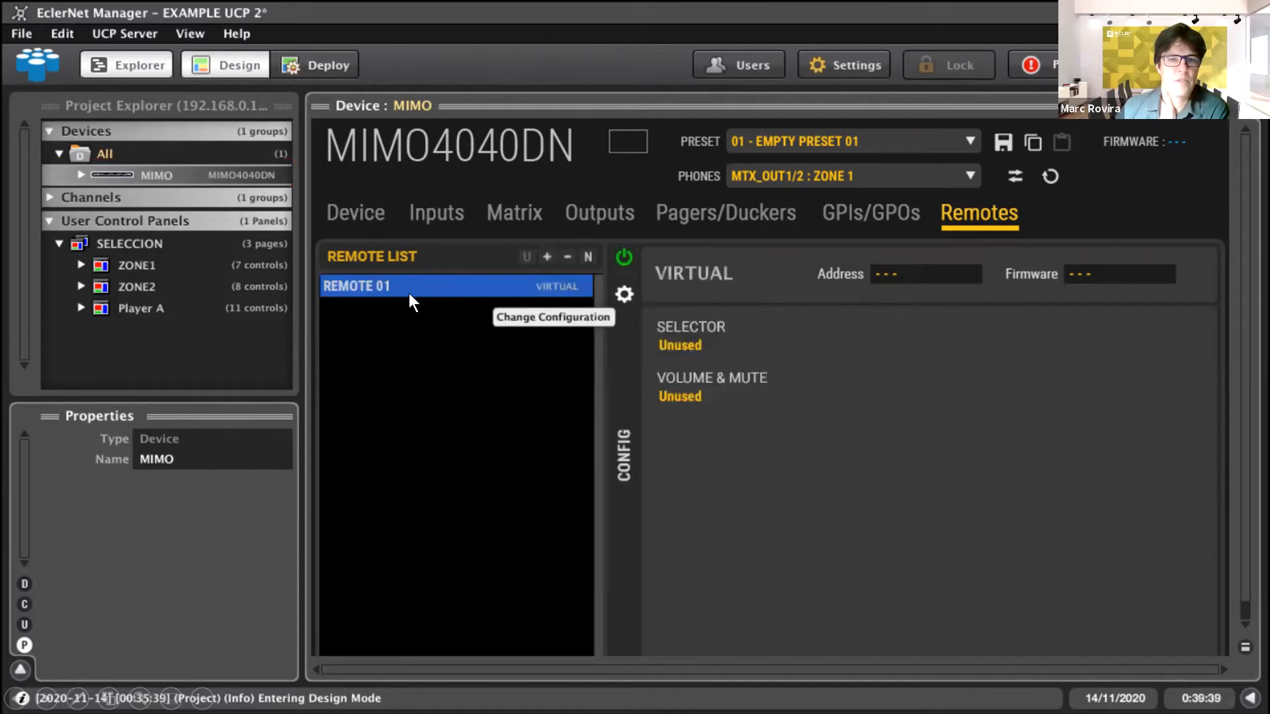
# Open the configuration of the virtual remote REMOTE 01 and set its selector type to CAROUSEL
pyautogui.click(629, 303)
pyautogui.click(614, 408)
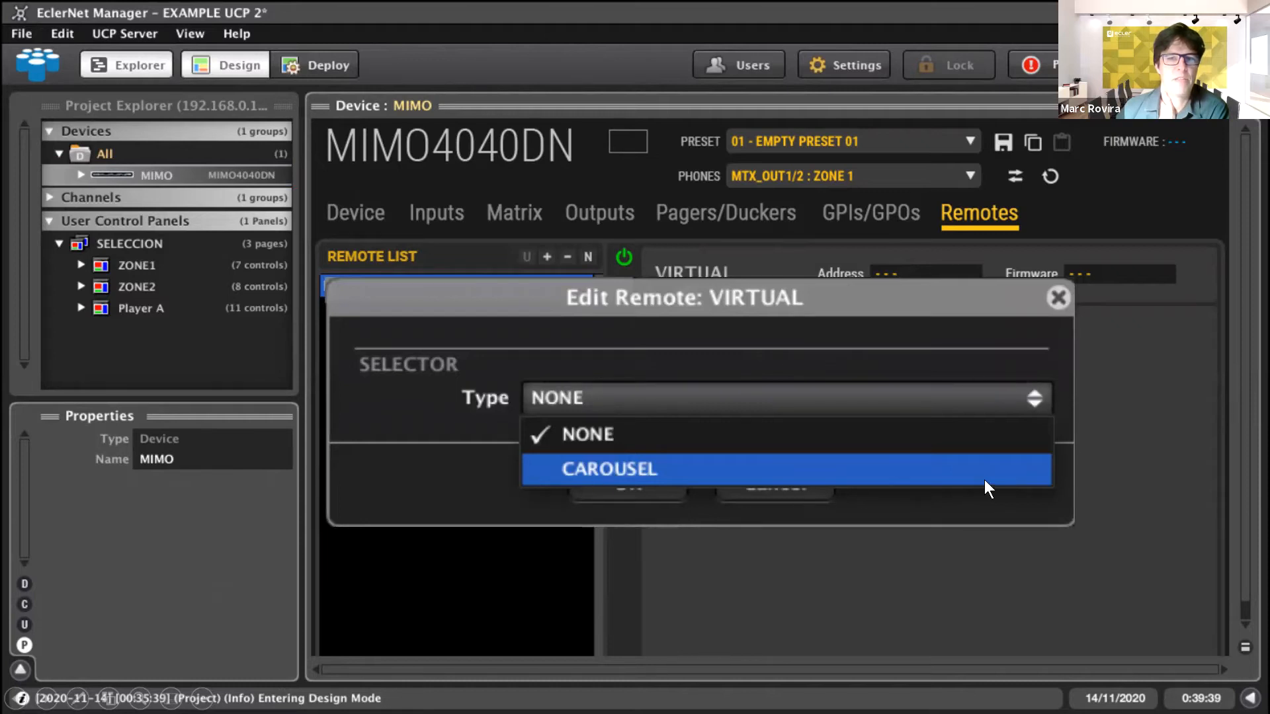
pyautogui.click(485, 445)
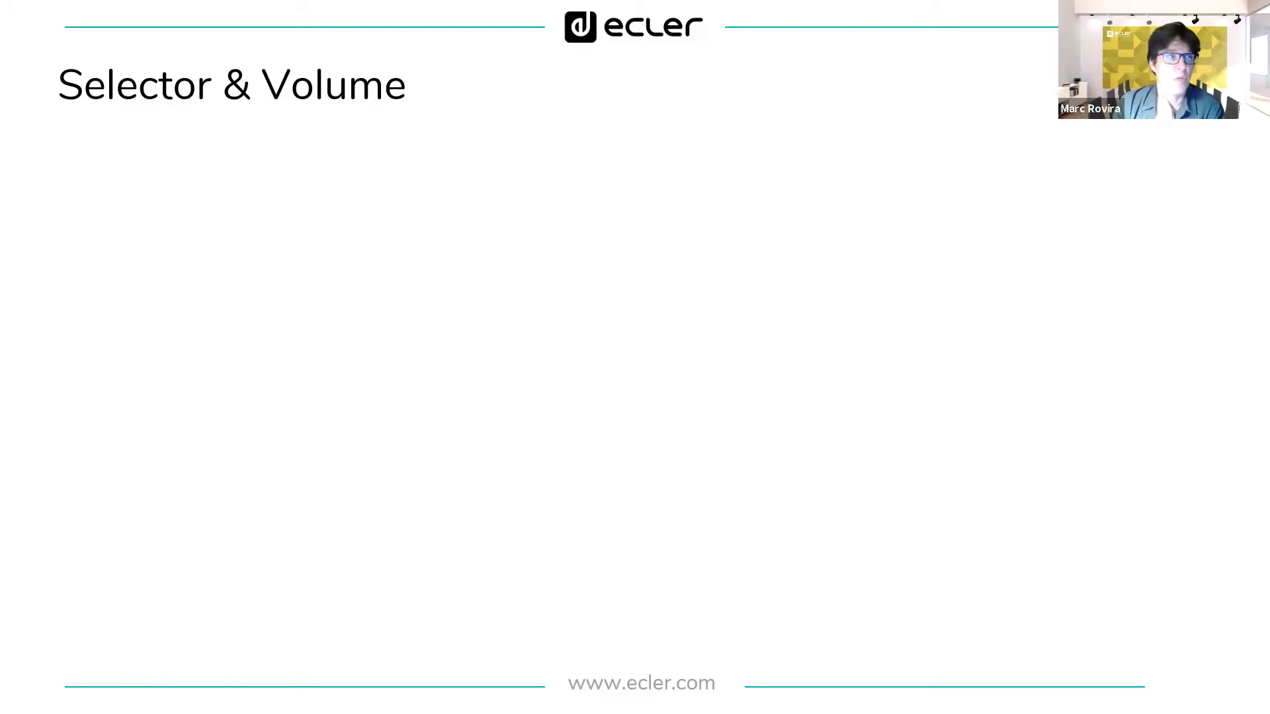
pyautogui.press('Right')
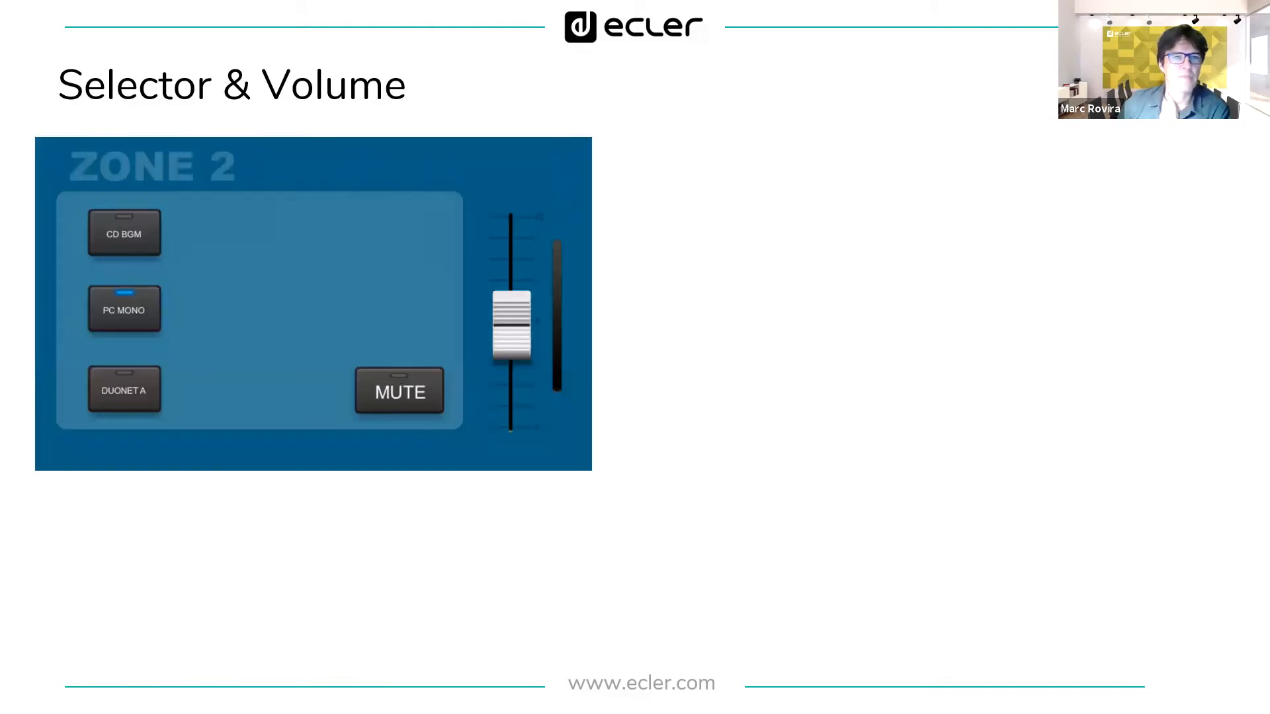
pyautogui.press('Right')
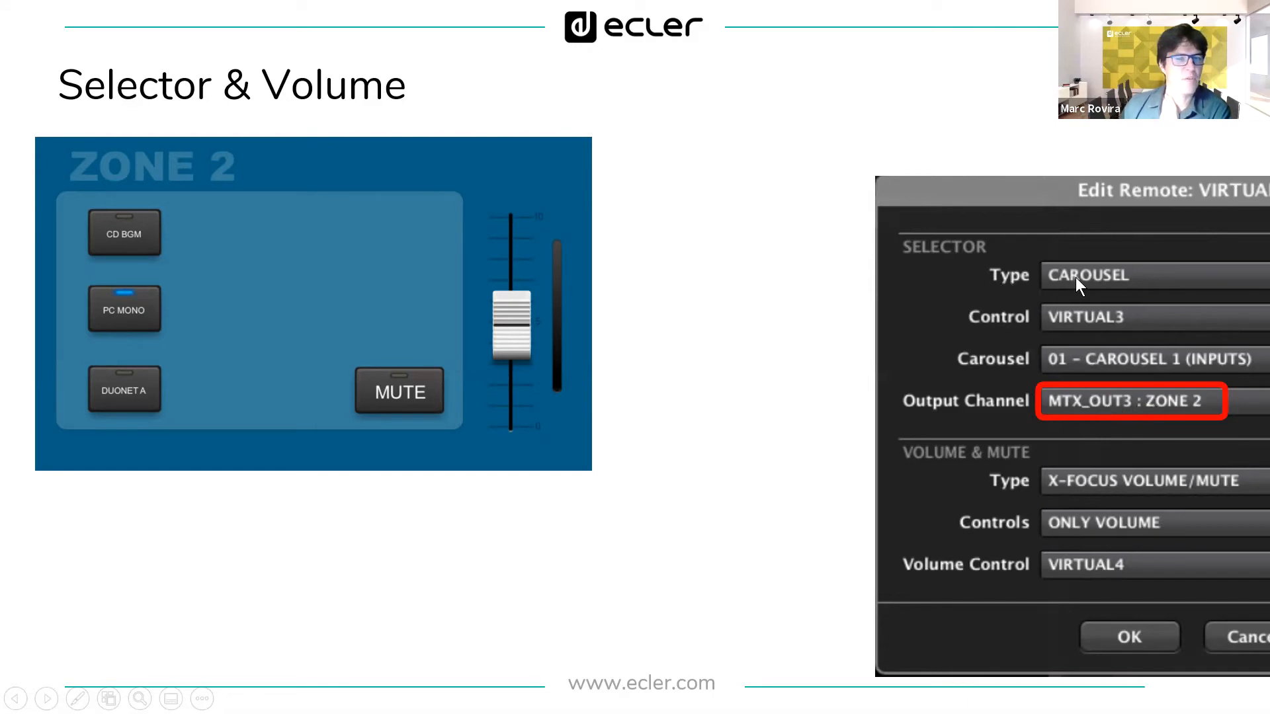
pyautogui.click(994, 307)
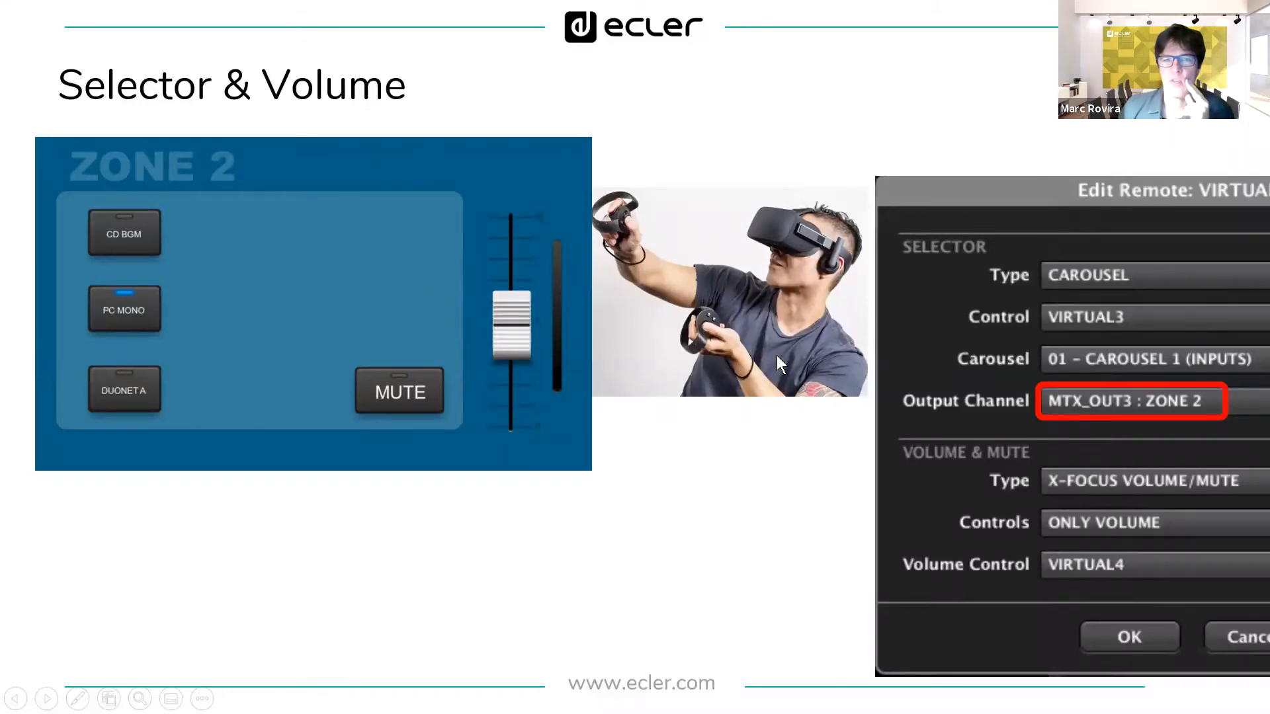
pyautogui.click(727, 386)
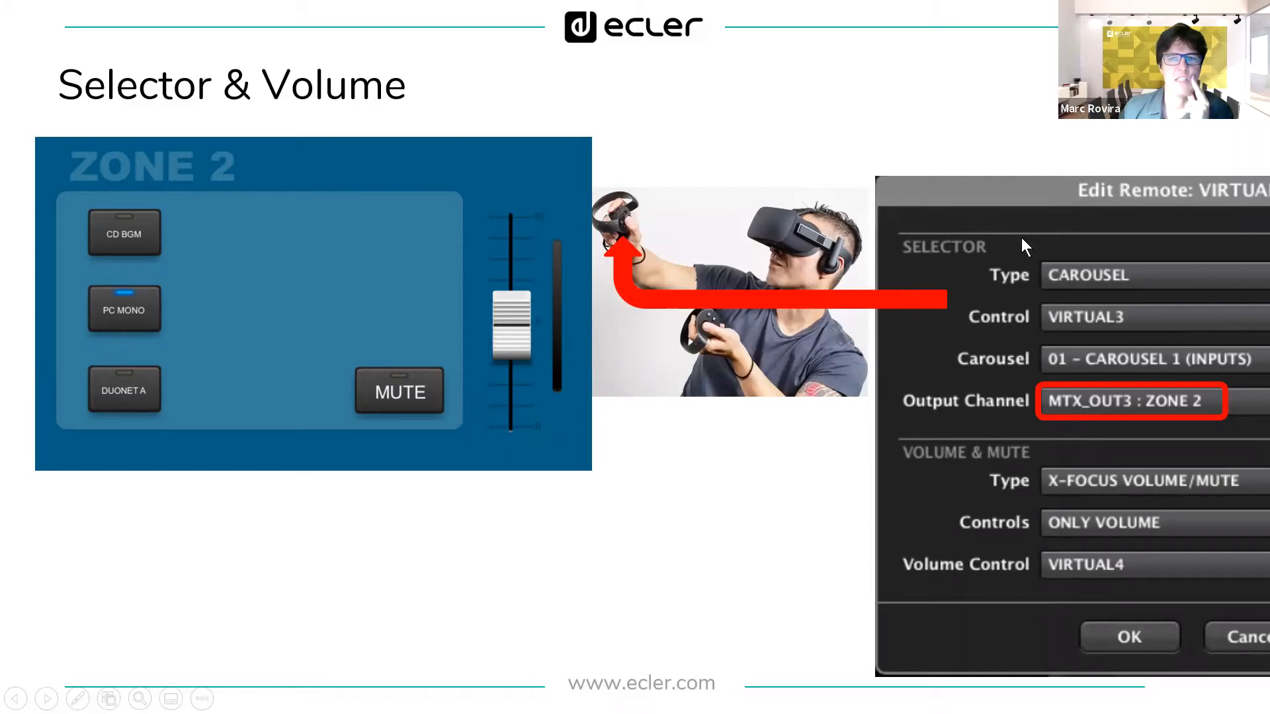
pyautogui.click(955, 336)
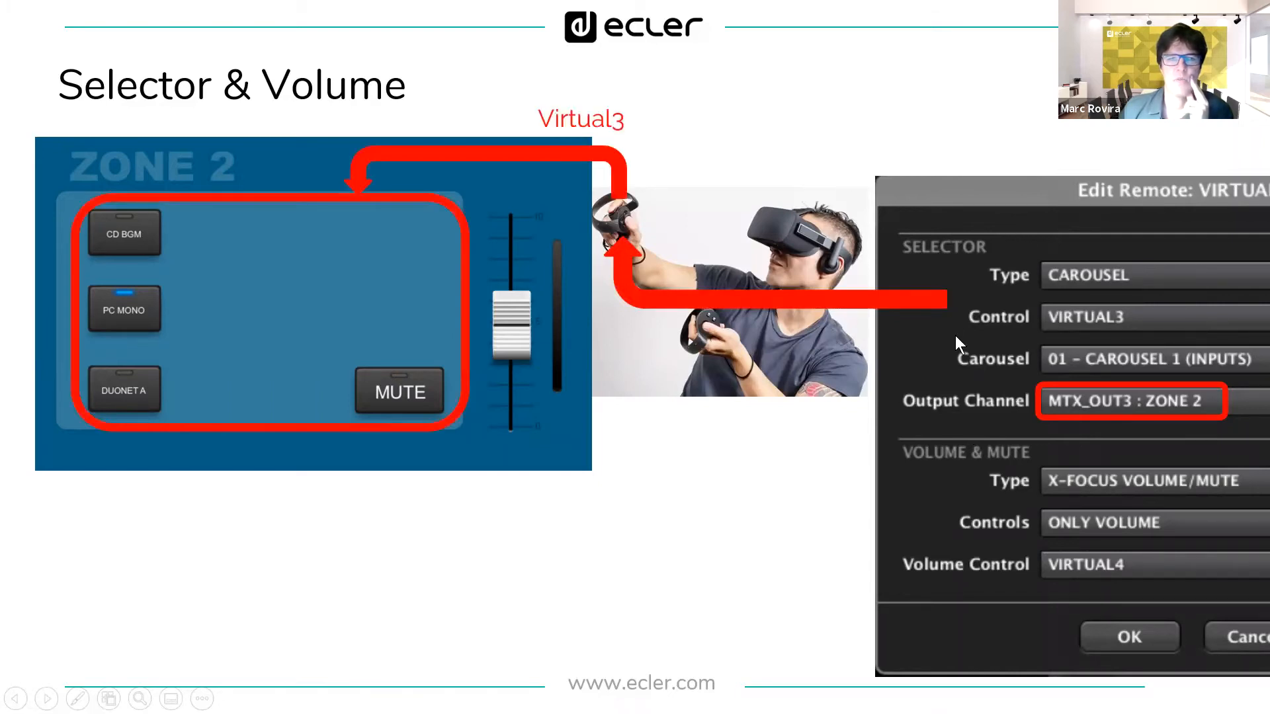
pyautogui.click(955, 335)
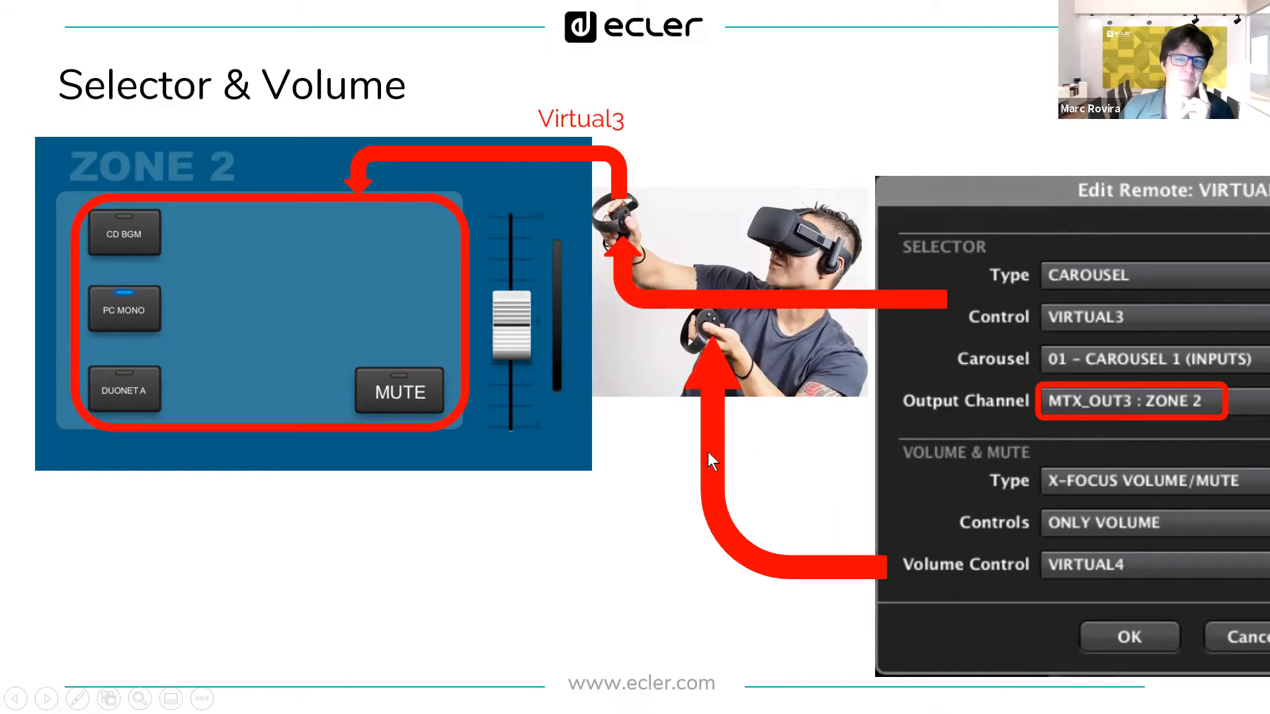
pyautogui.click(571, 454)
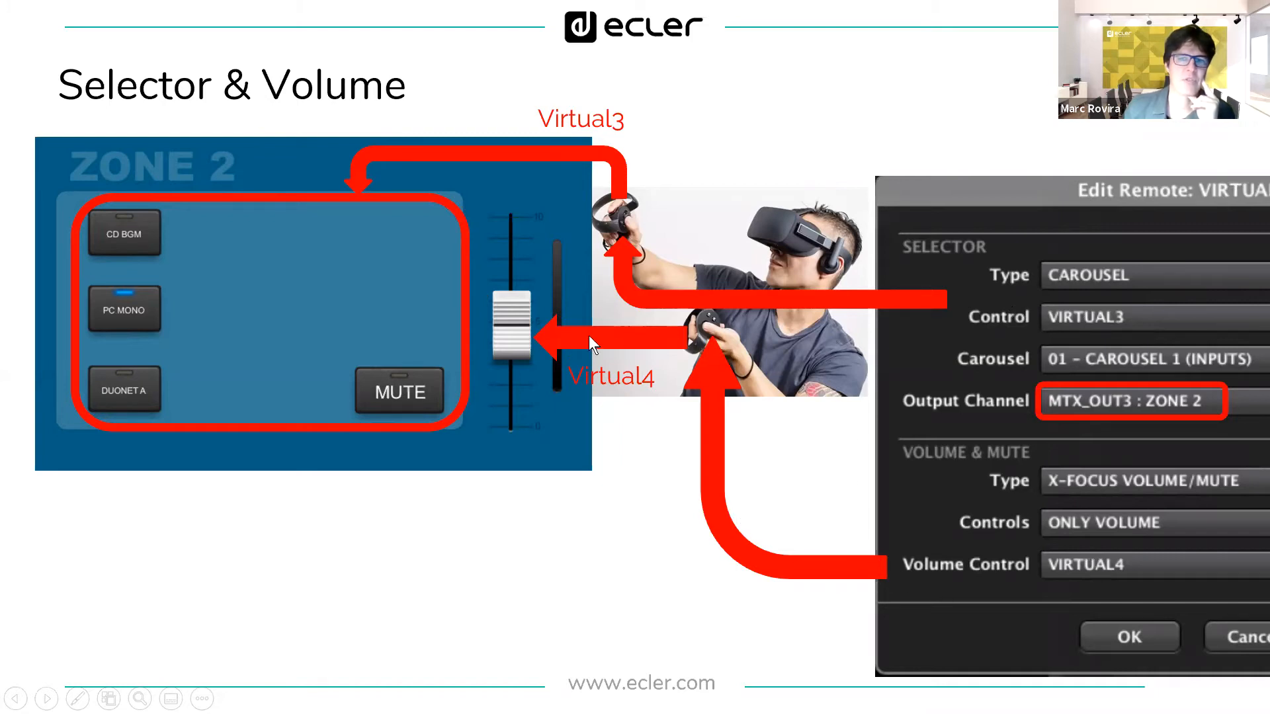
pyautogui.click(674, 358)
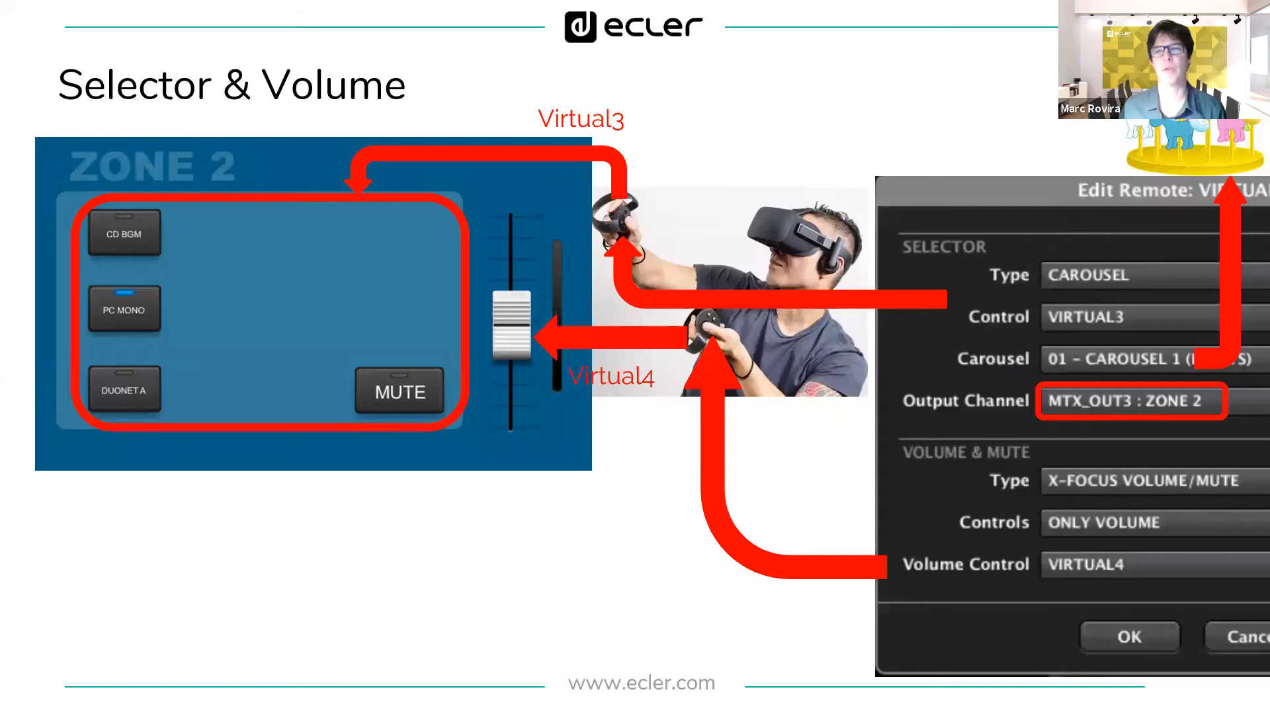
pyautogui.press('Right')
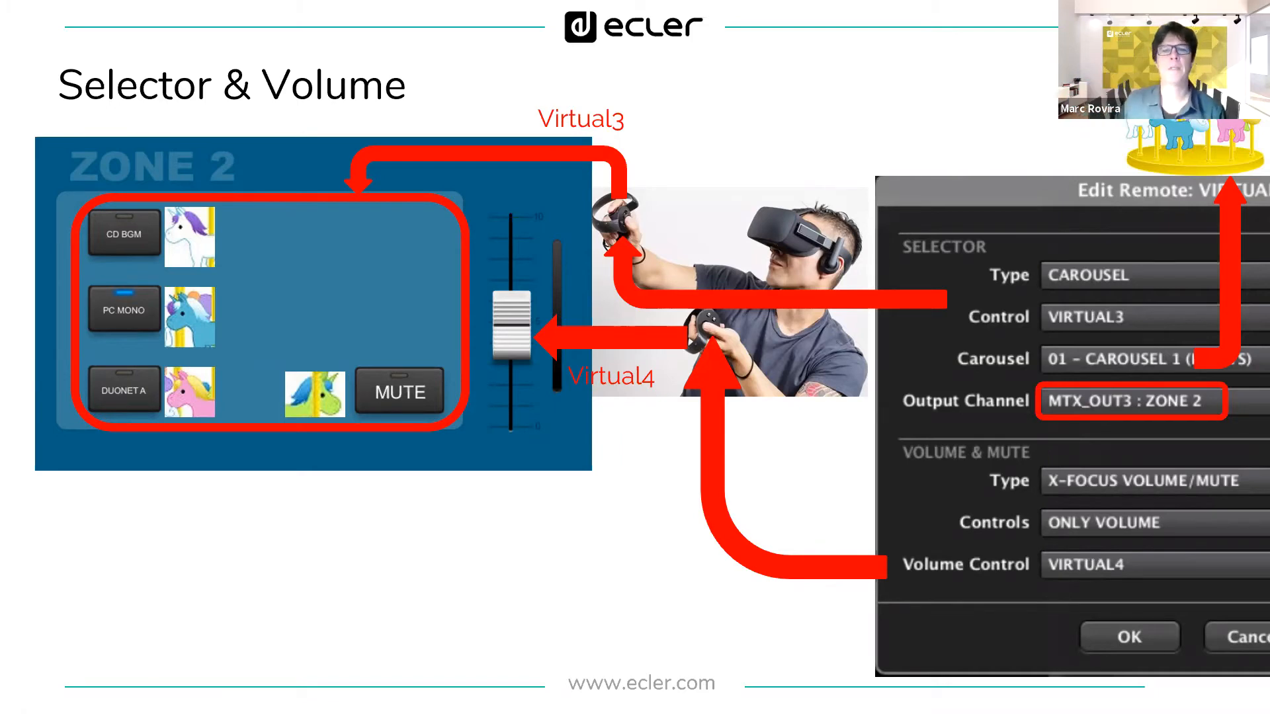
pyautogui.press('Right')
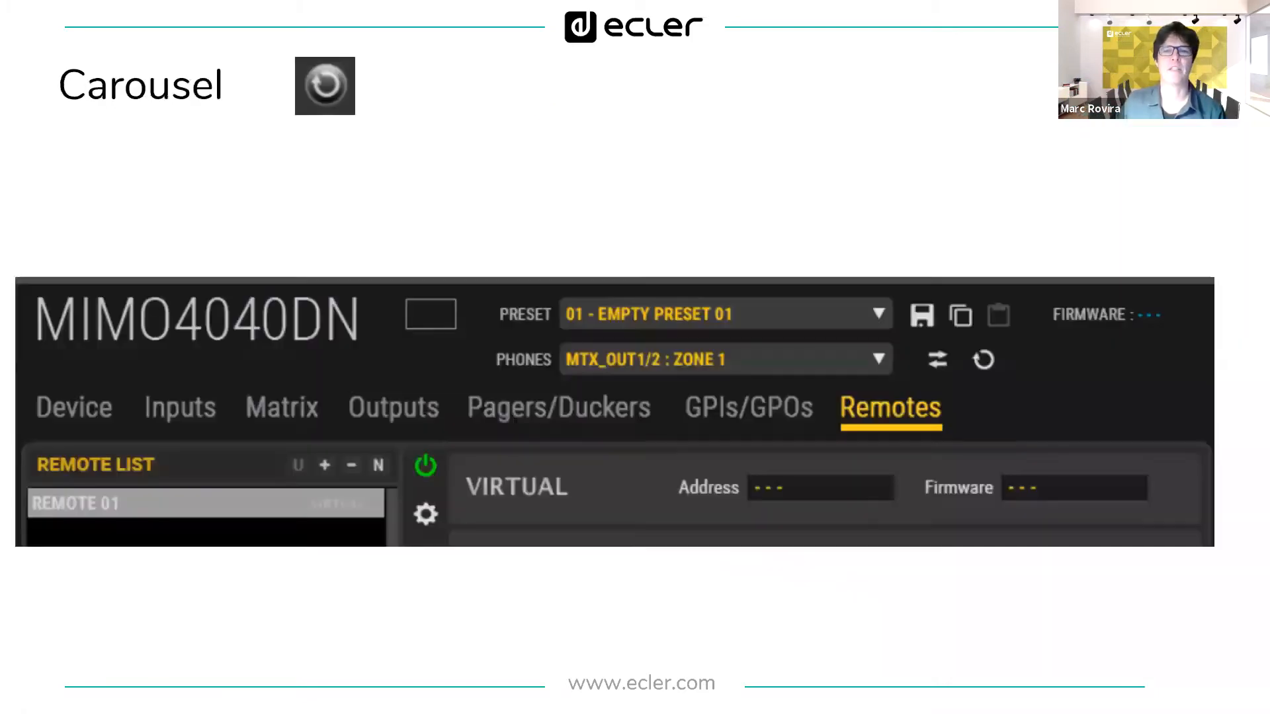
pyautogui.press('Left')
pyautogui.press('Right')
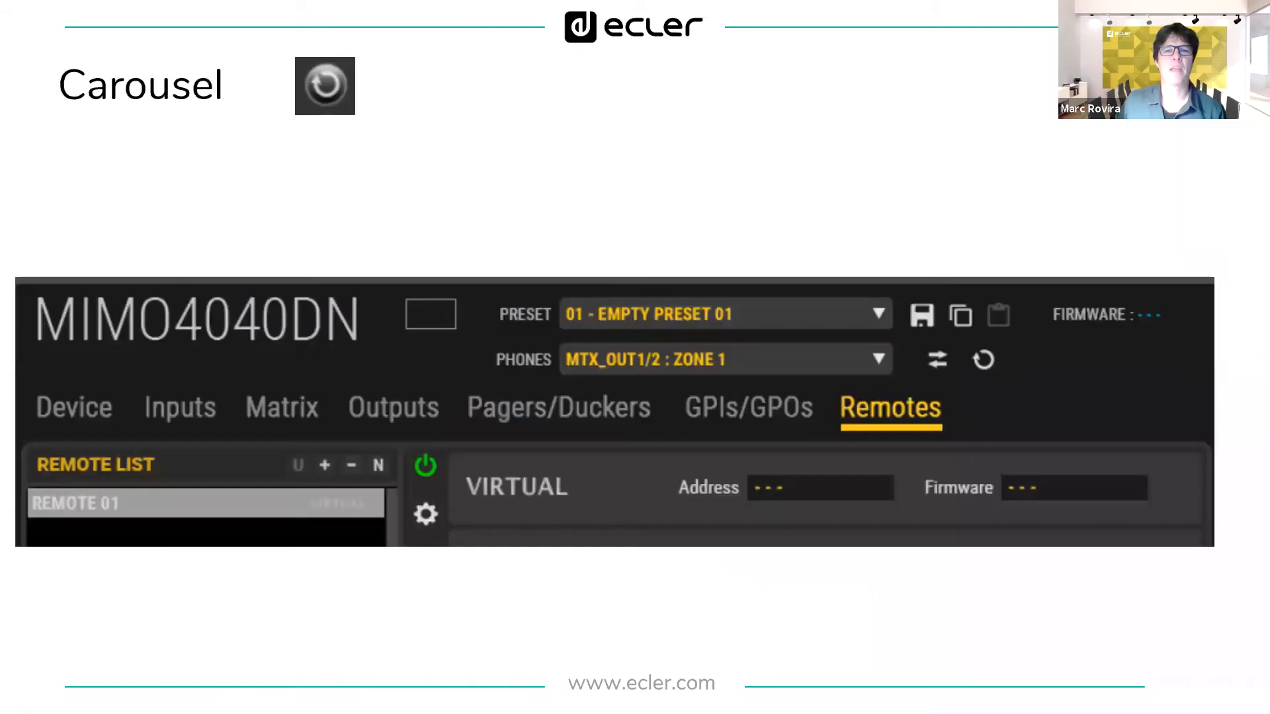
# Advance the Carousel slide through the carousel list values and the DUONET A button's parameter, Push Only and Data settings
pyautogui.press('Right')
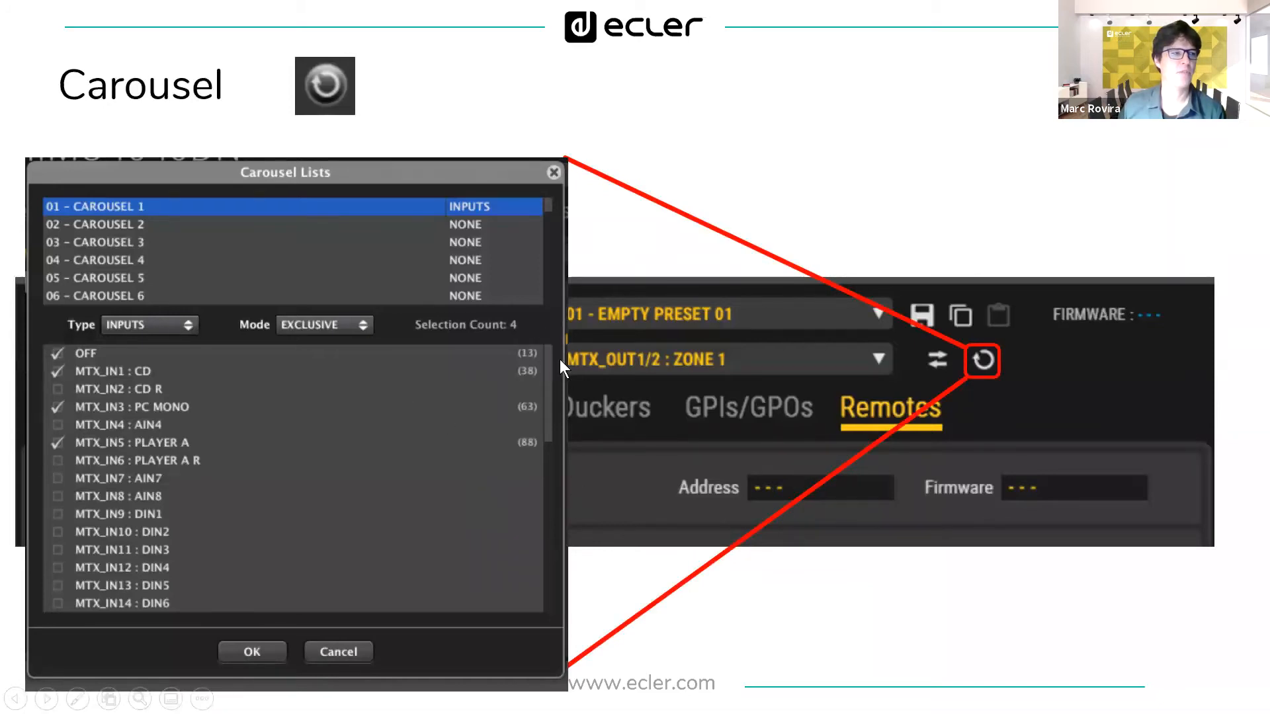
pyautogui.click(489, 352)
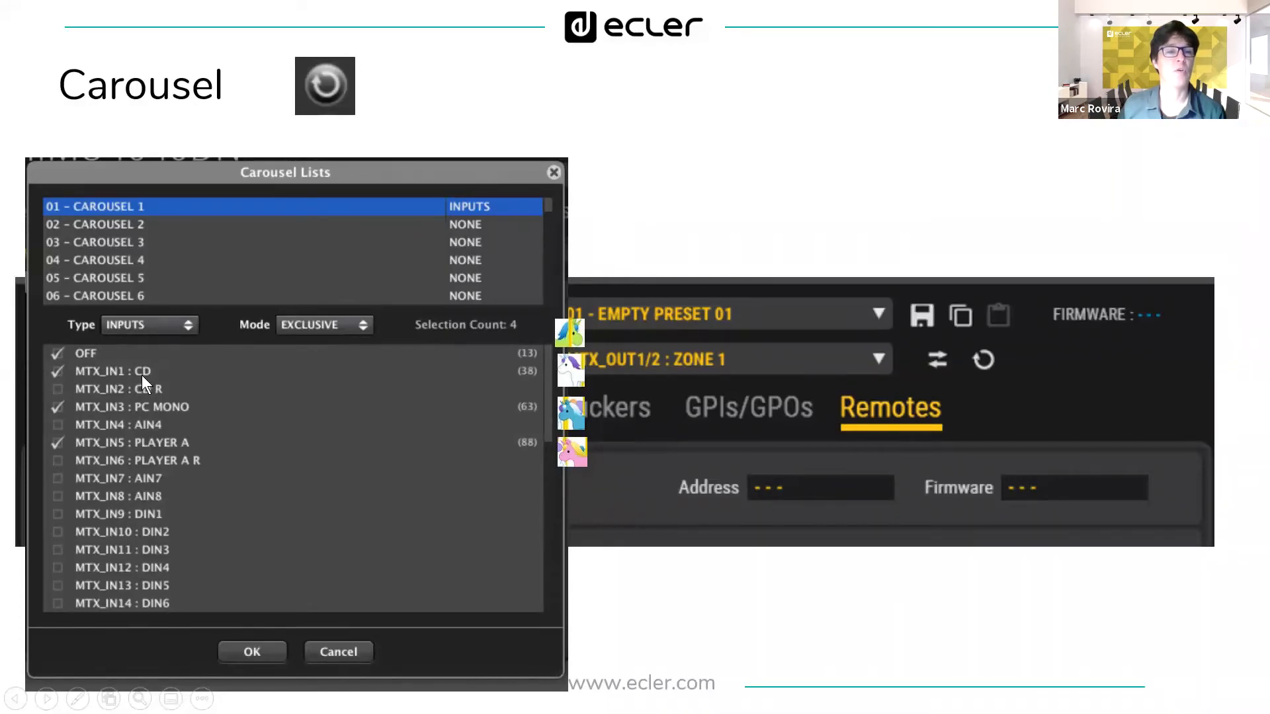
pyautogui.click(532, 380)
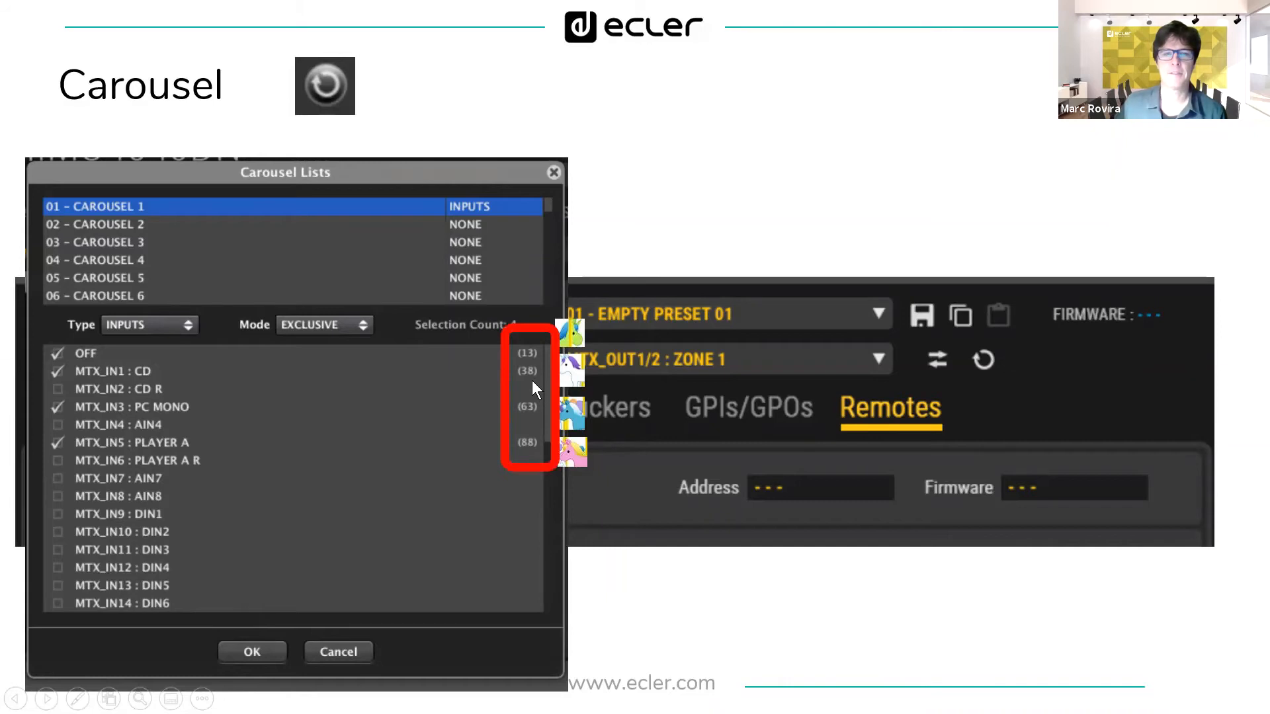
pyautogui.click(532, 380)
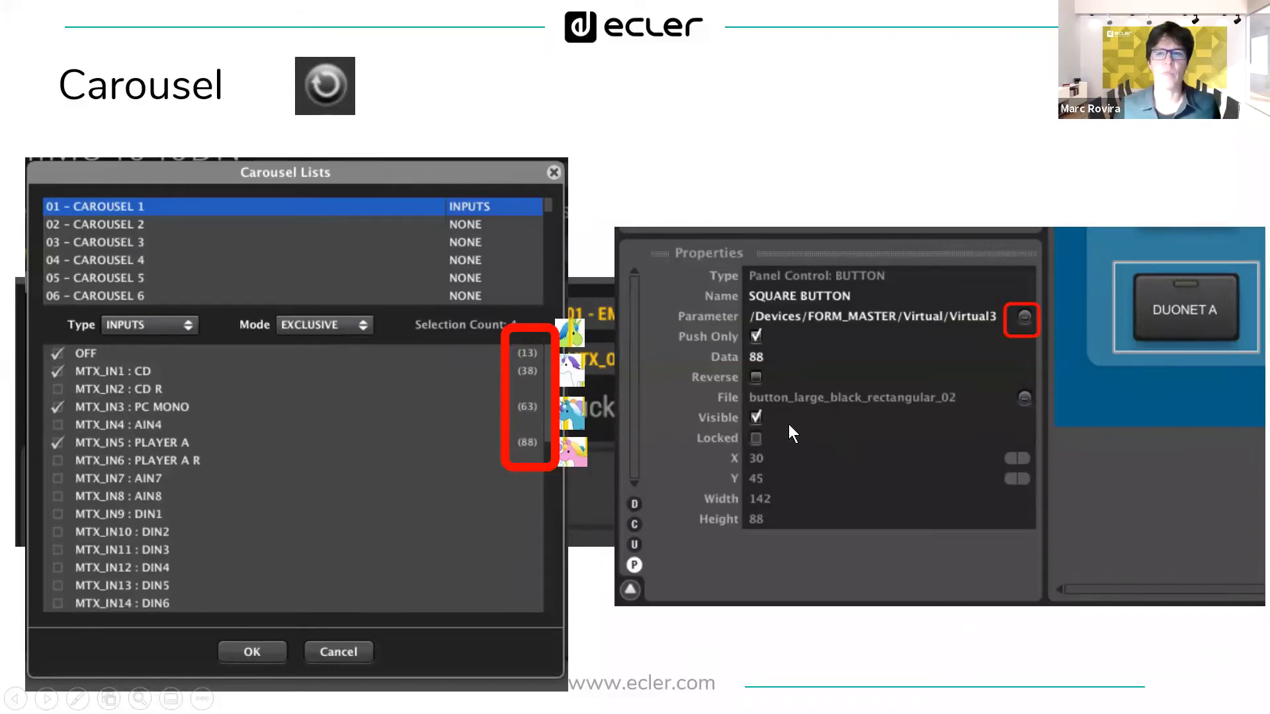
pyautogui.click(1026, 327)
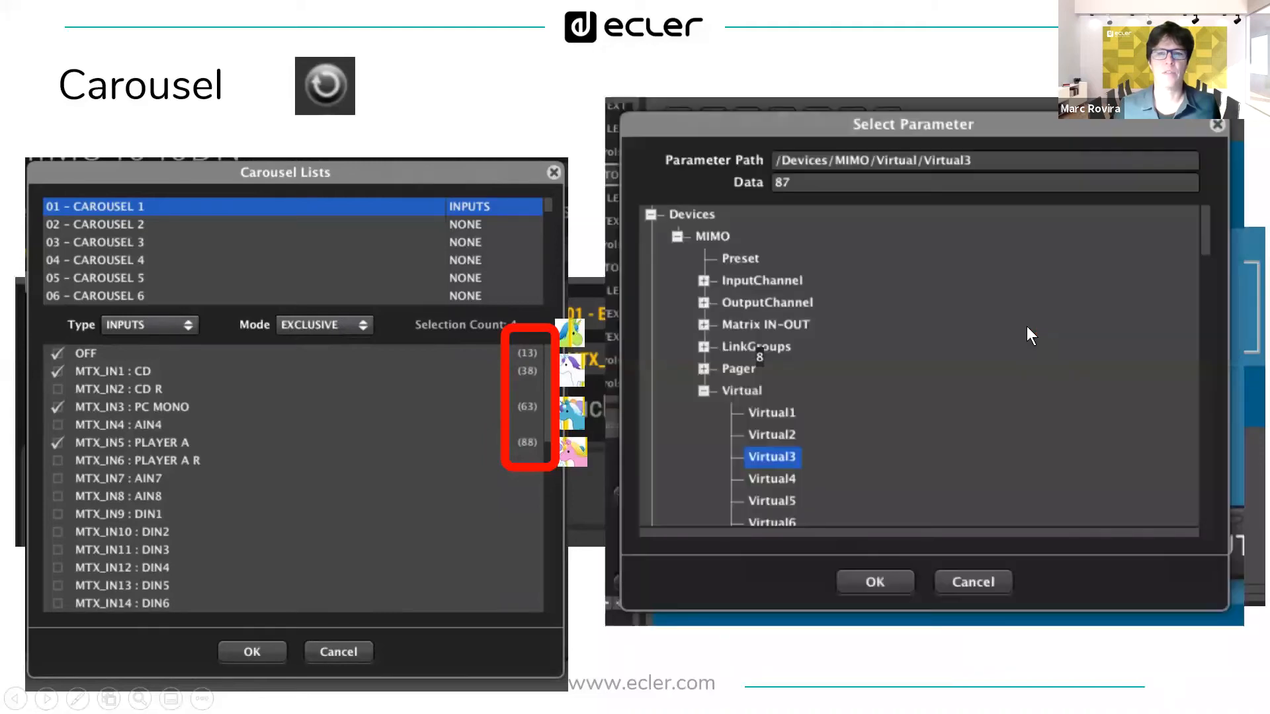
pyautogui.click(808, 454)
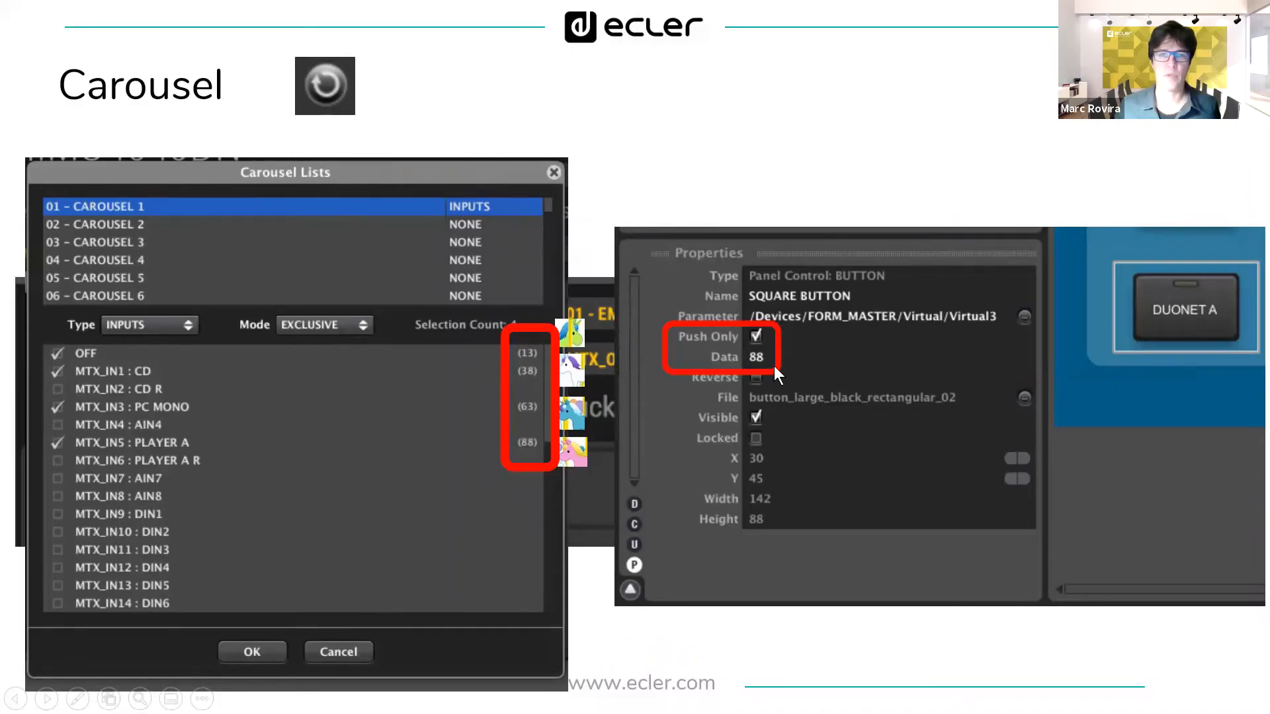
# Switch to EclerNet Manager, open the ZONE2 panel page in a maximized window and enter Design mode
pyautogui.hotkey('alt', 'Tab')
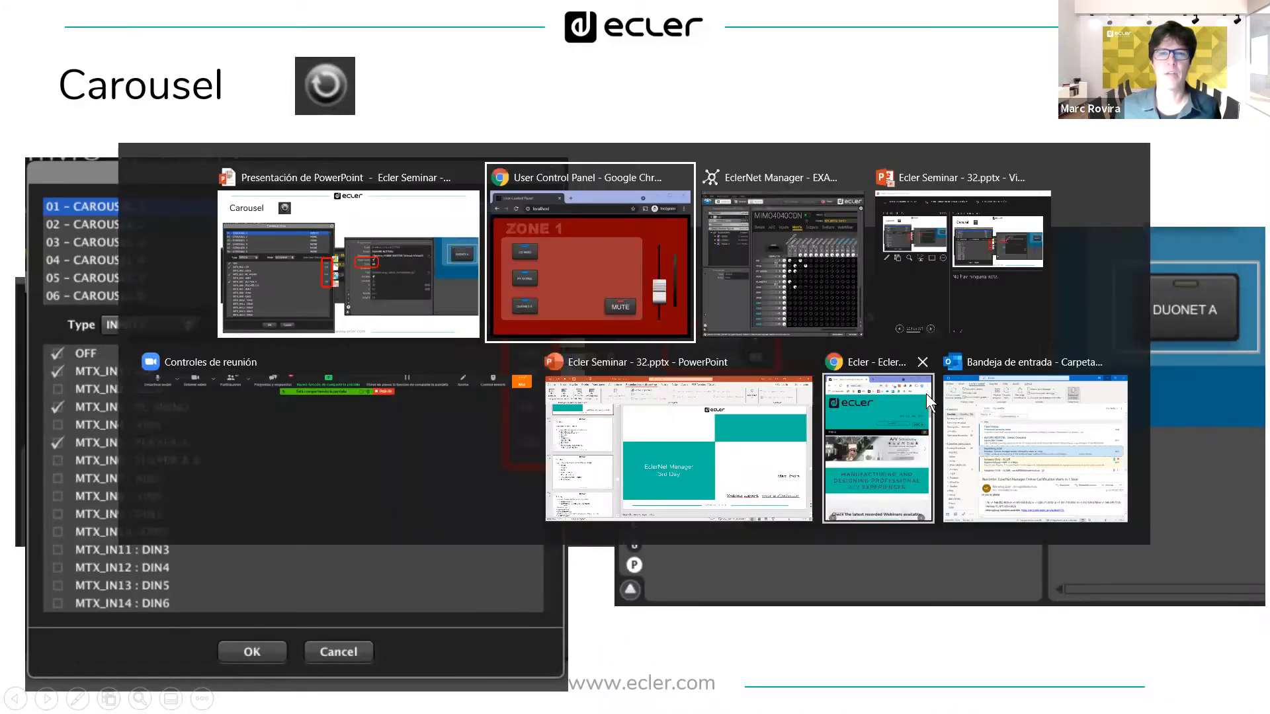
pyautogui.hotkey('alt', 'Tab')
pyautogui.click(130, 229)
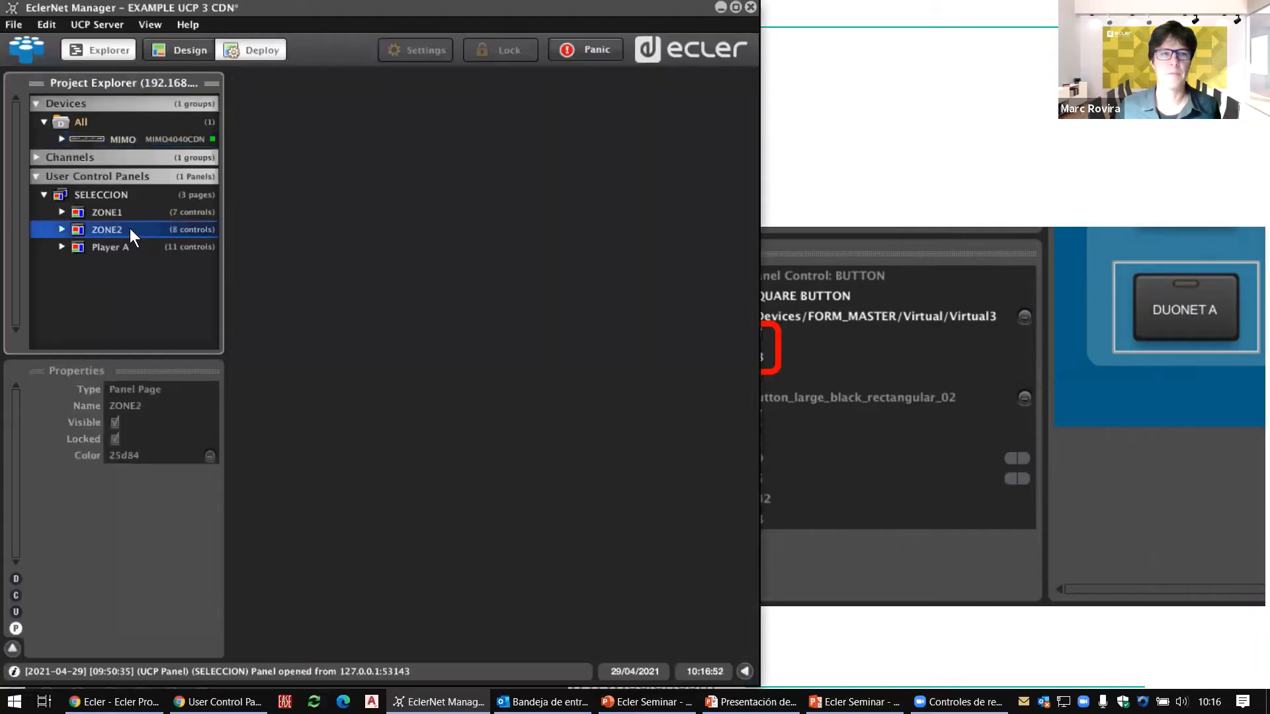
pyautogui.click(736, 7)
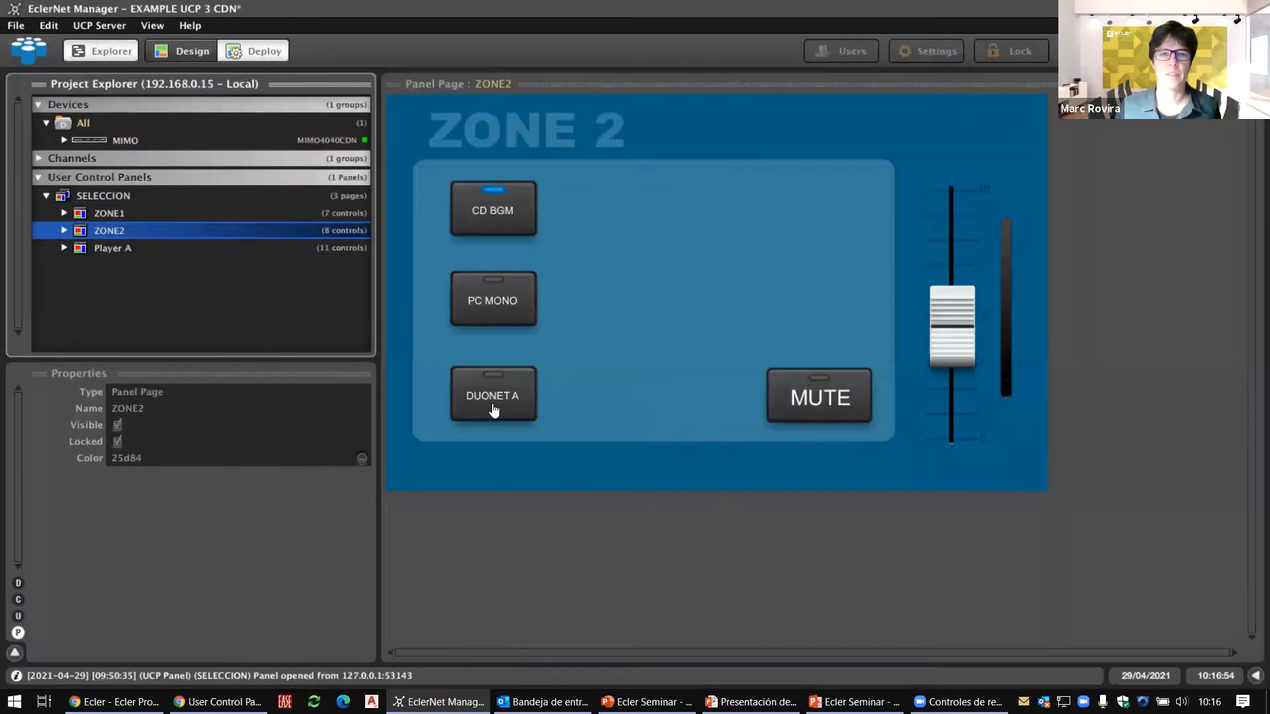
pyautogui.click(182, 51)
# Inspect the parameter and data properties of the DUONET A, PC MONO and CD BGM buttons in Zone 2
pyautogui.click(528, 447)
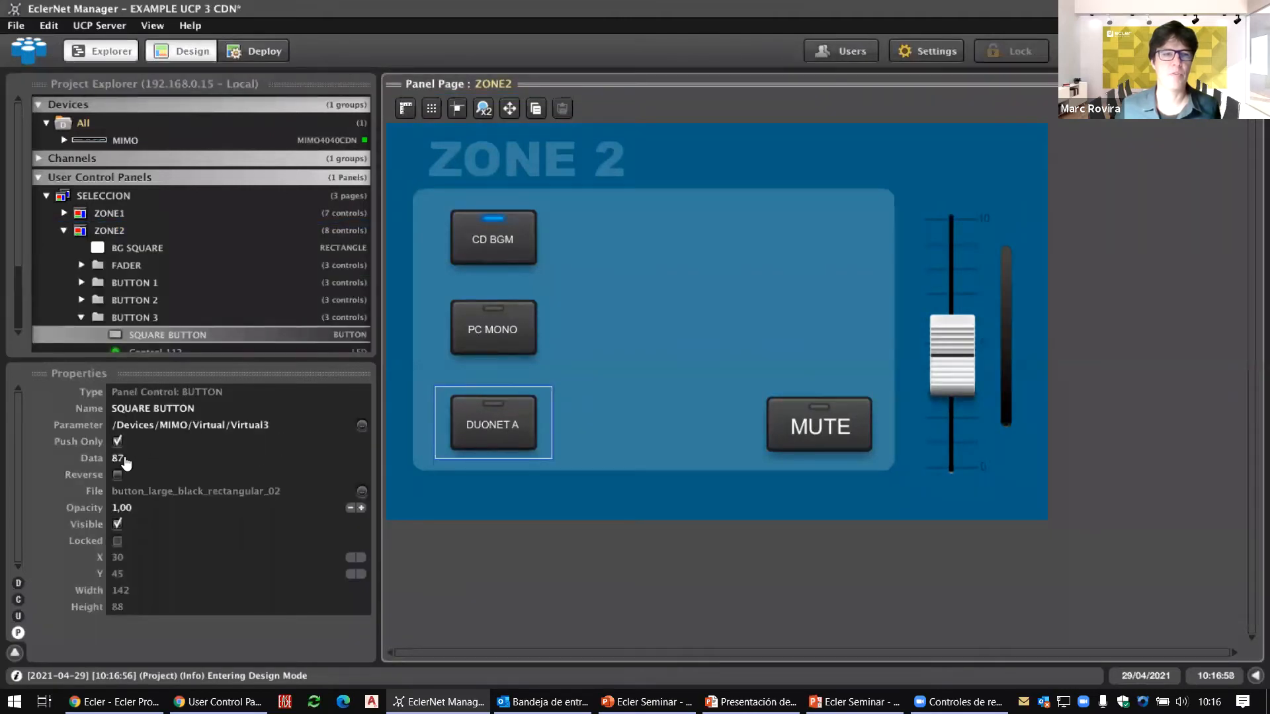
pyautogui.click(526, 352)
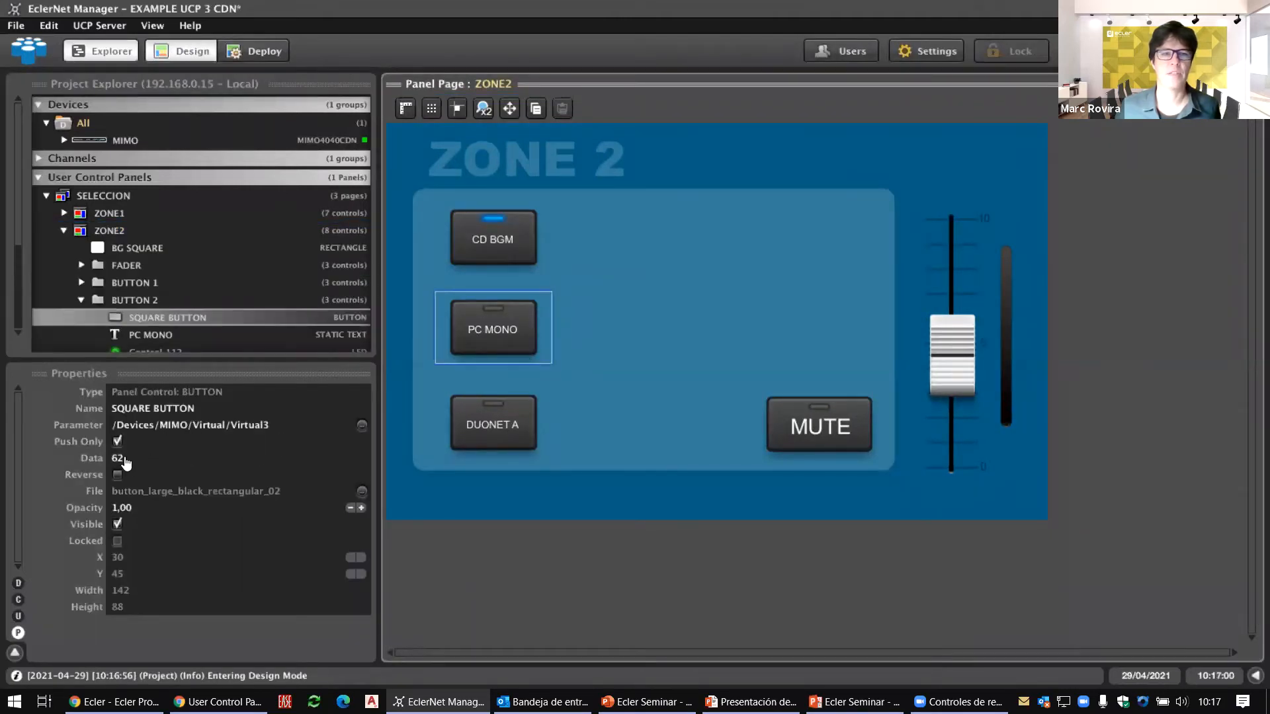
pyautogui.click(526, 261)
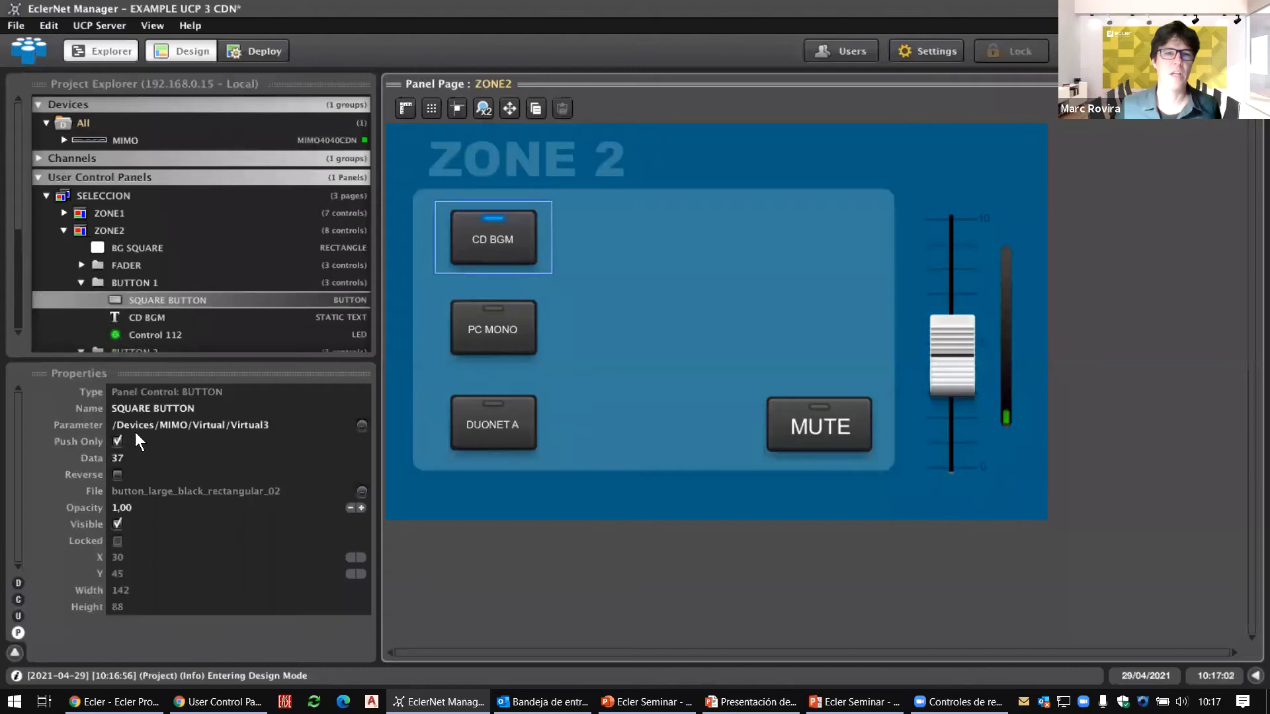
pyautogui.click(521, 350)
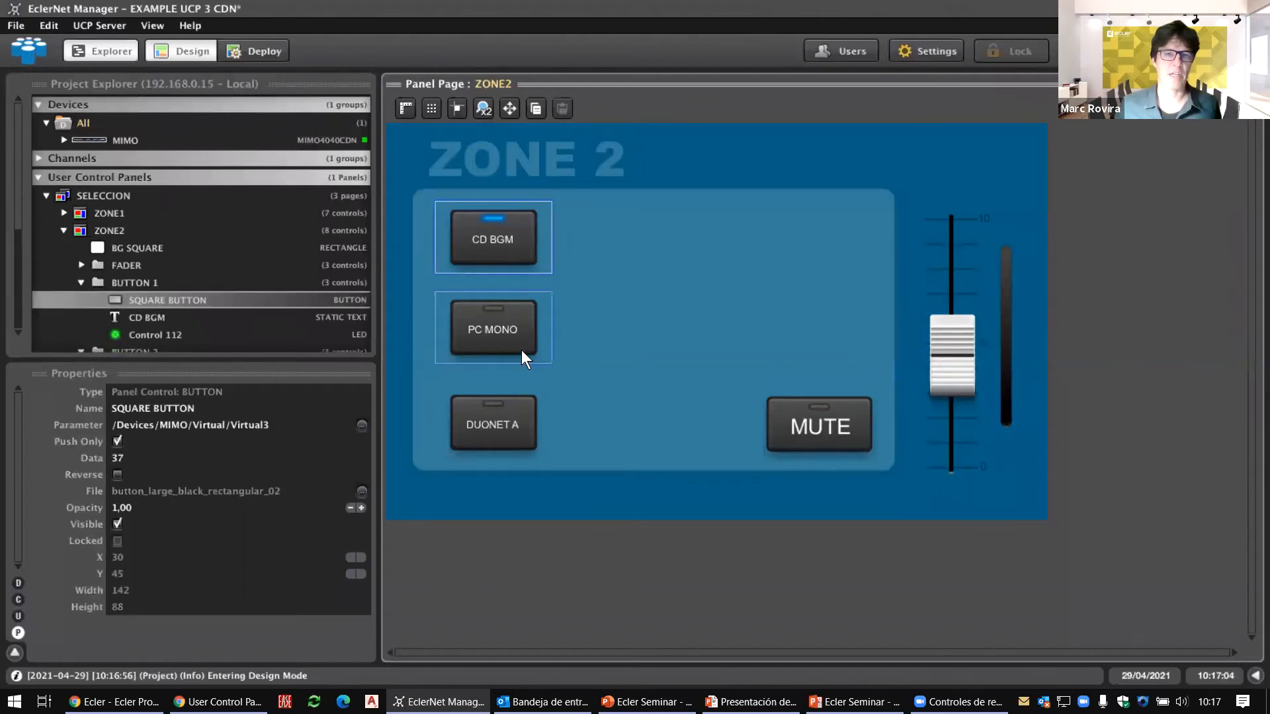
pyautogui.click(532, 426)
pyautogui.click(520, 343)
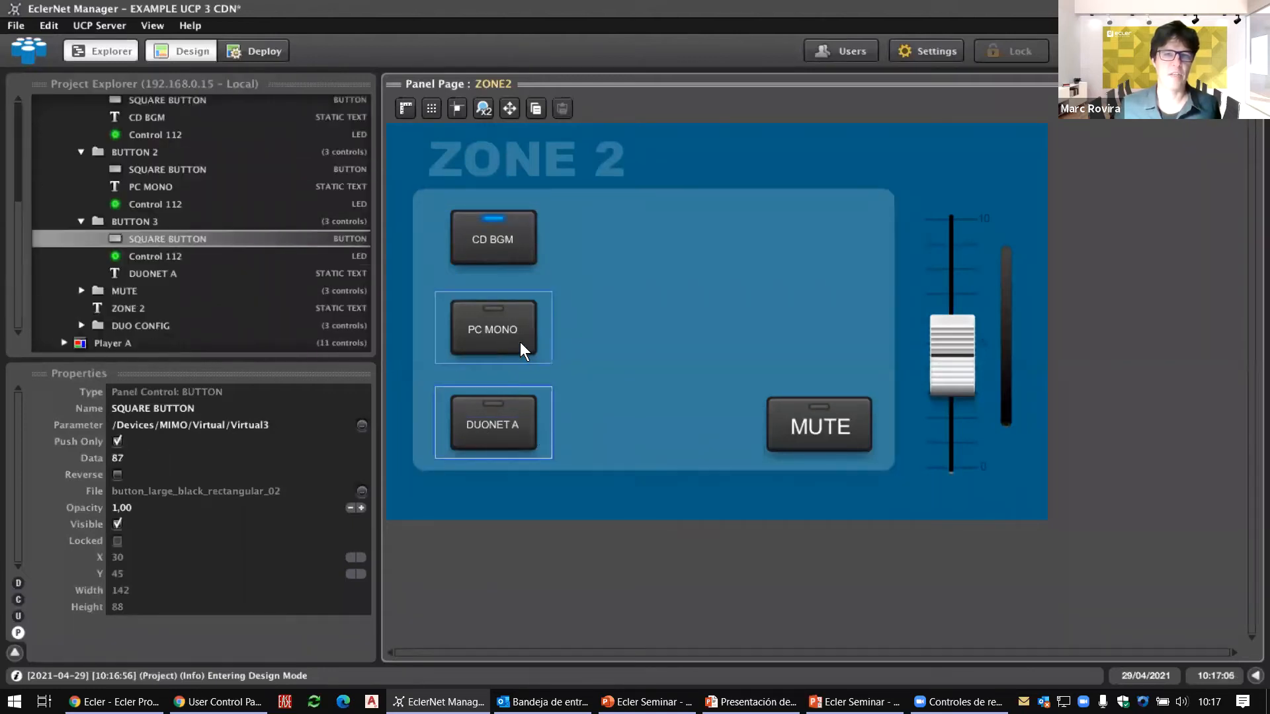
pyautogui.click(525, 273)
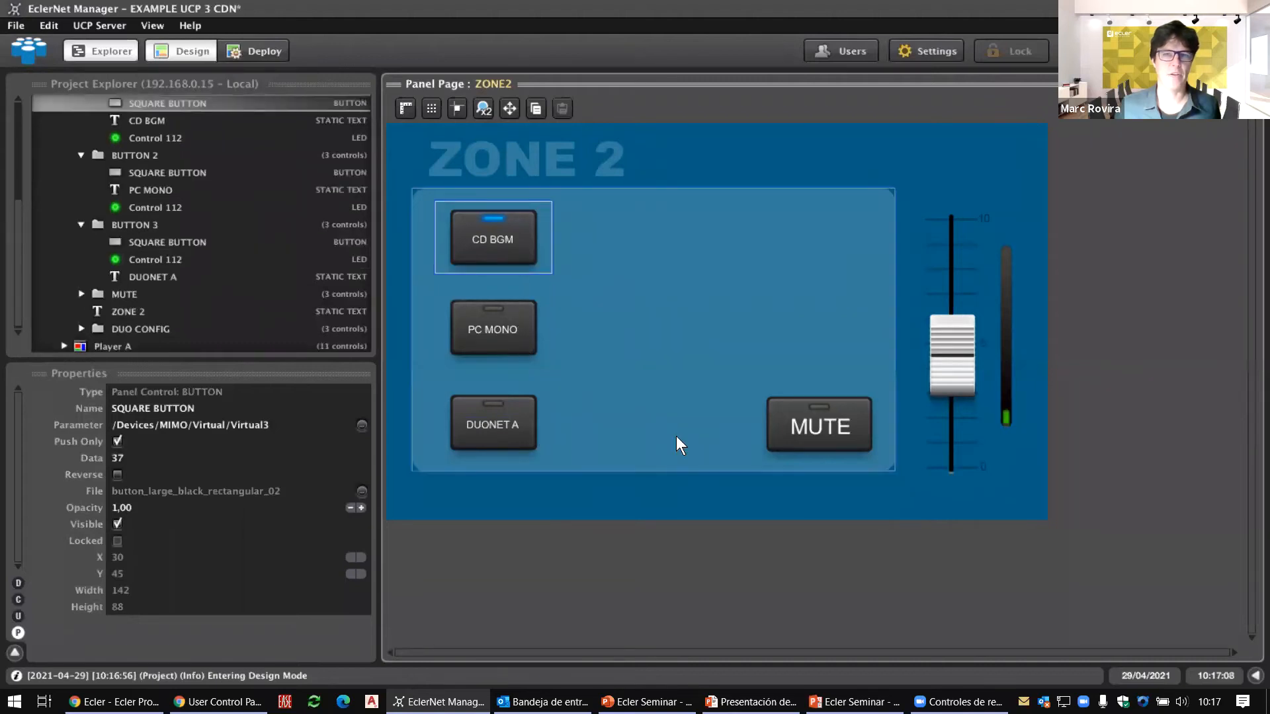
# Switch back to the presentation and advance the Selector & Volume MIMO4040DN slide through the Virtual3 and Virtual4 links
pyautogui.hotkey('alt', 'Tab')
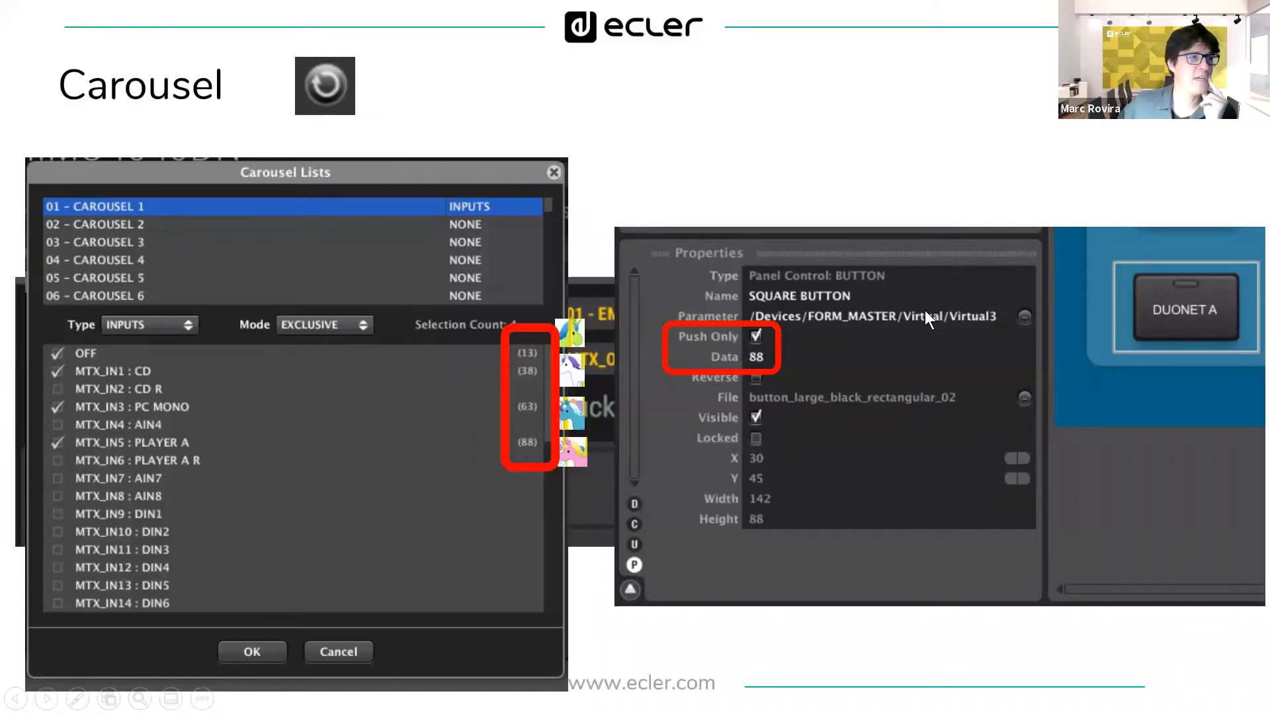
pyautogui.press('Right')
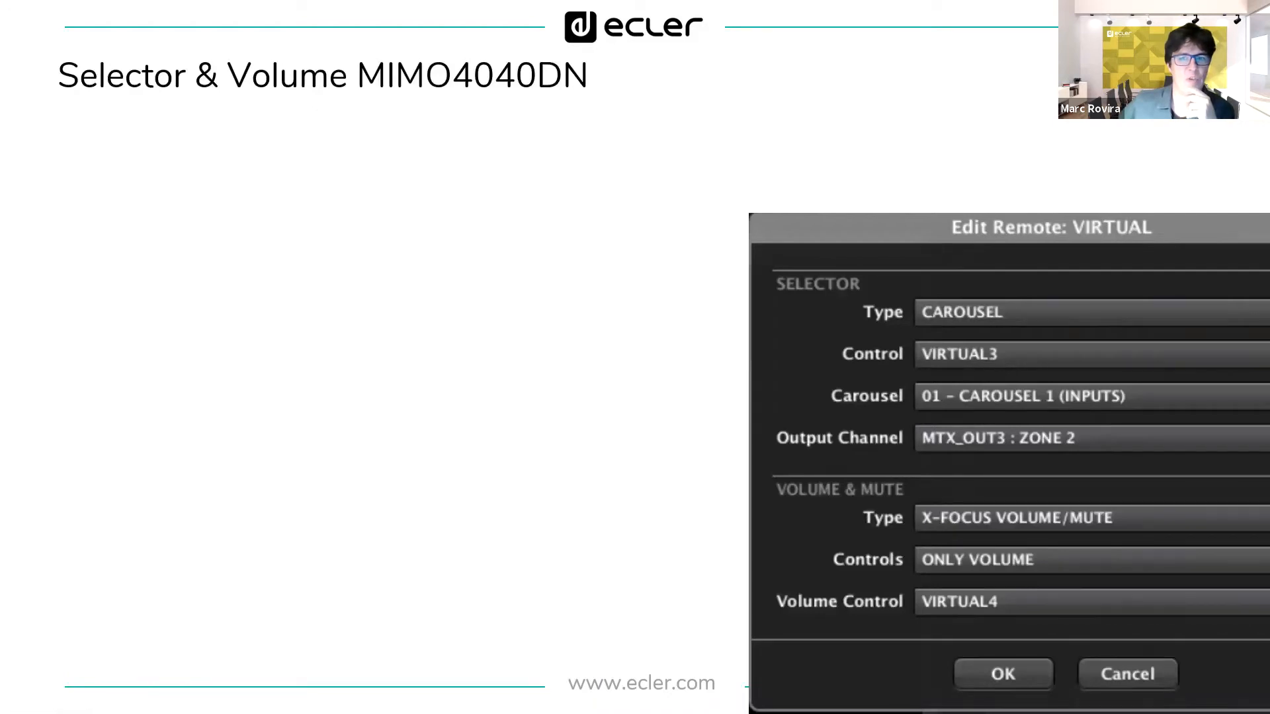
pyautogui.press('Right')
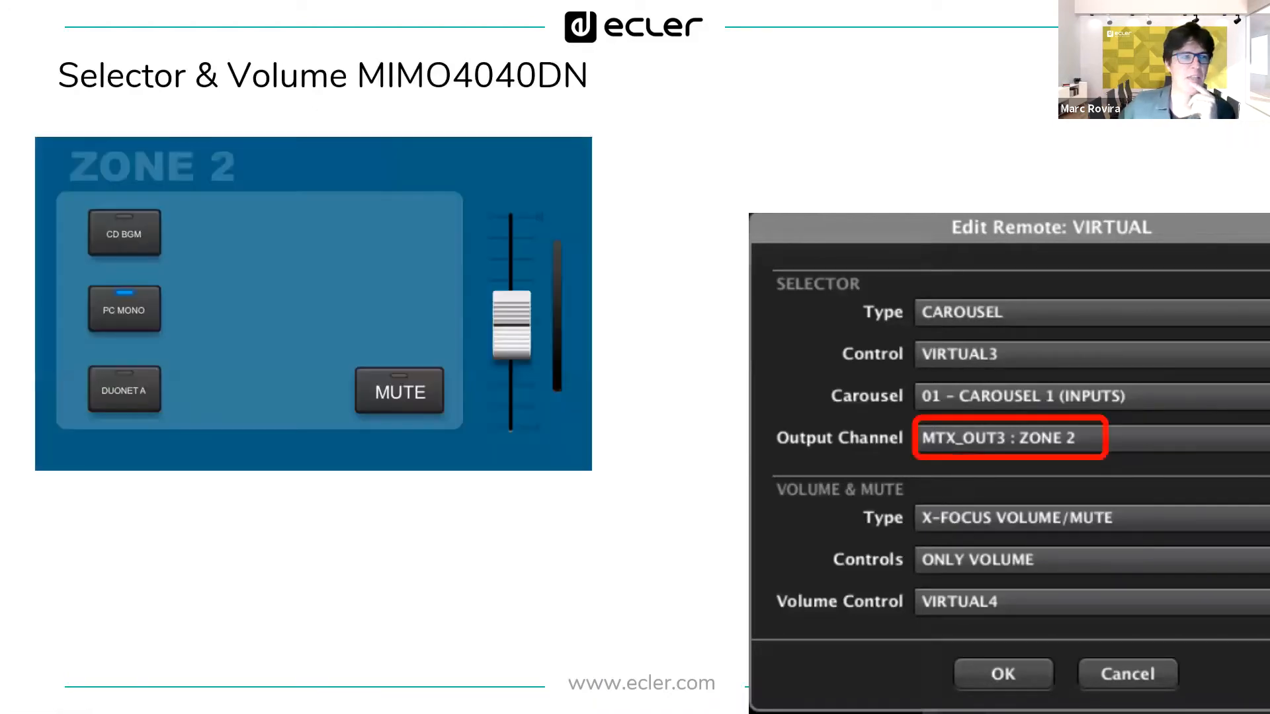
pyautogui.press('Right')
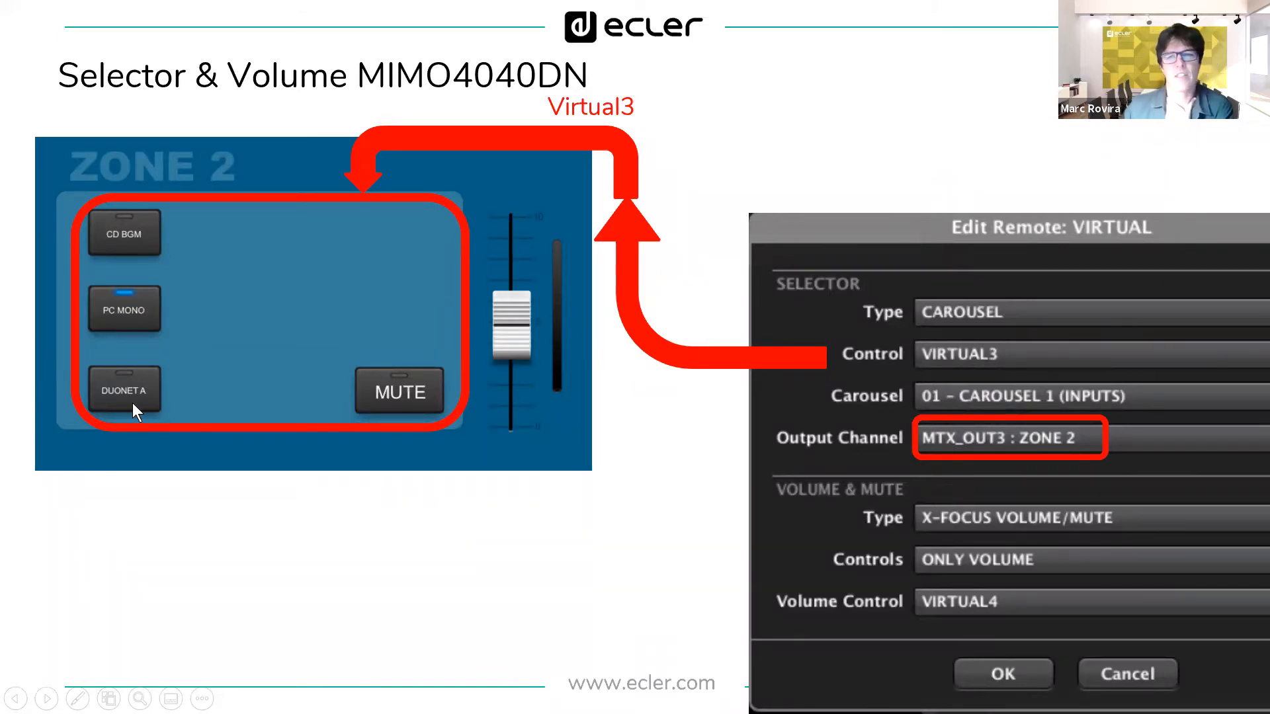
pyautogui.click(990, 335)
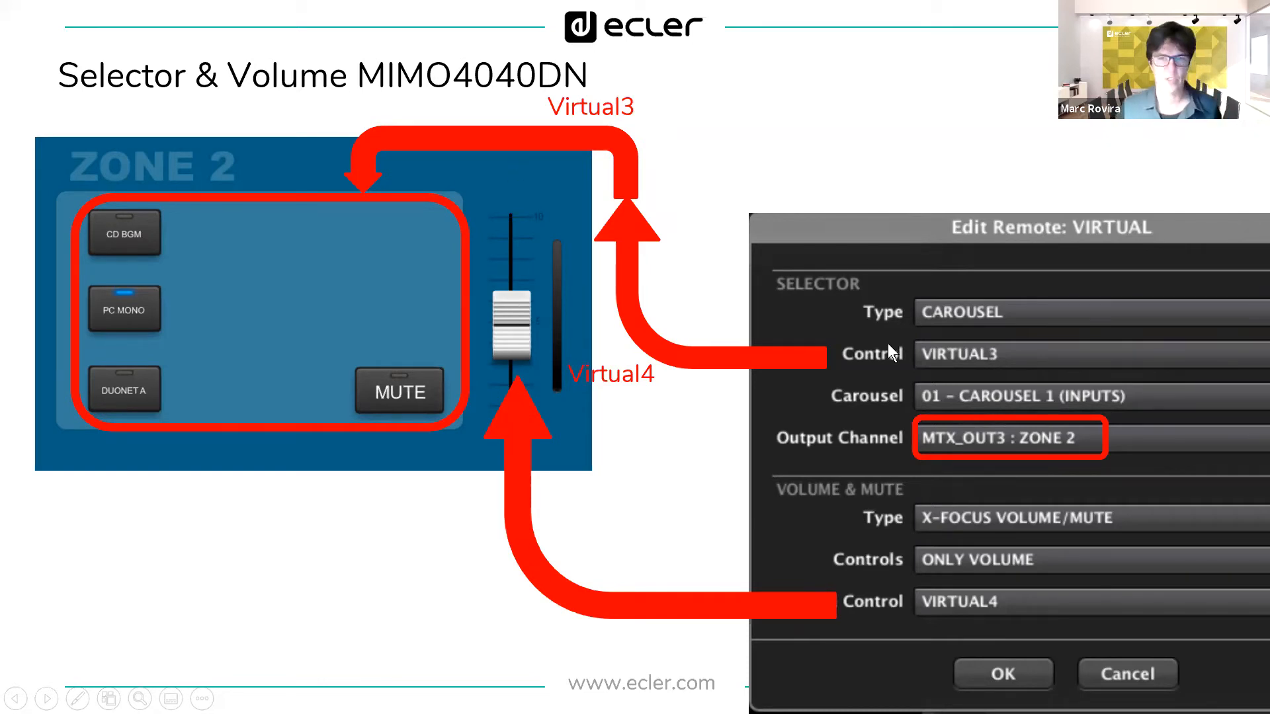
# Return to EclerNet Manager, set the Zone 2 volume fader's minimum to 20 and lower the fader fully in Deploy mode
pyautogui.hotkey('alt', 'Tab')
pyautogui.click(953, 367)
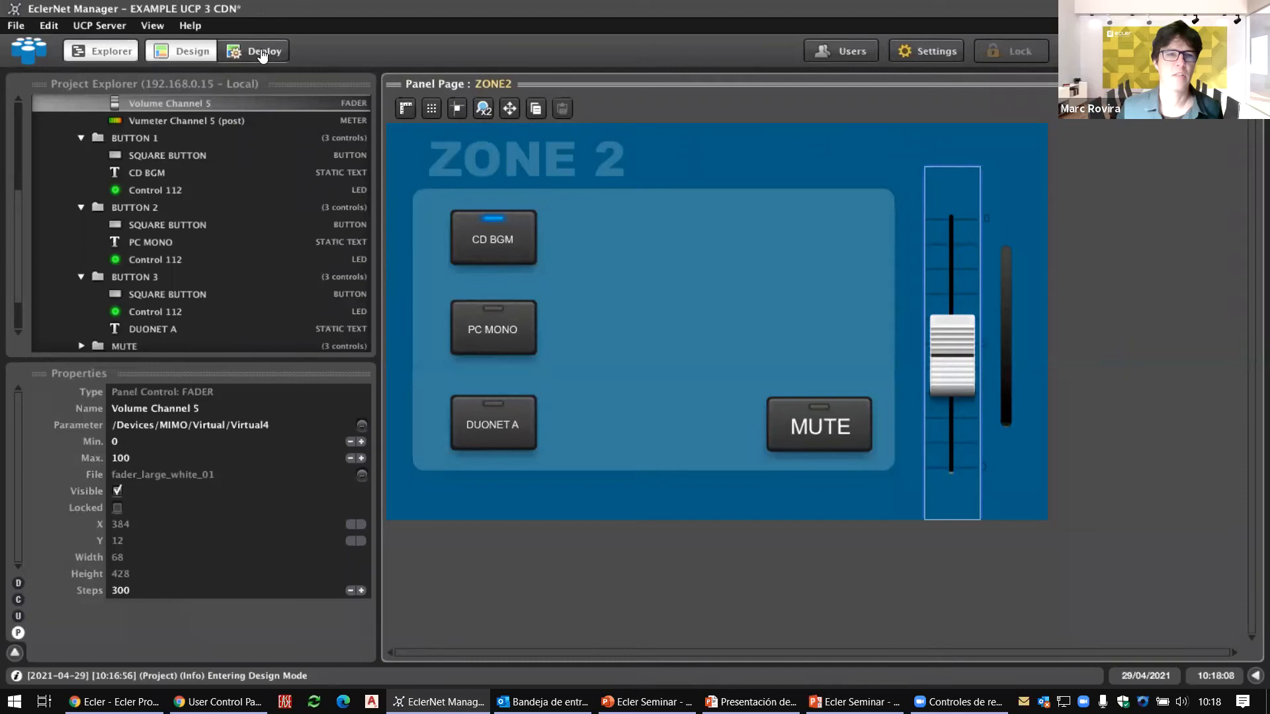
pyautogui.doubleClick(122, 441)
pyautogui.write('20')
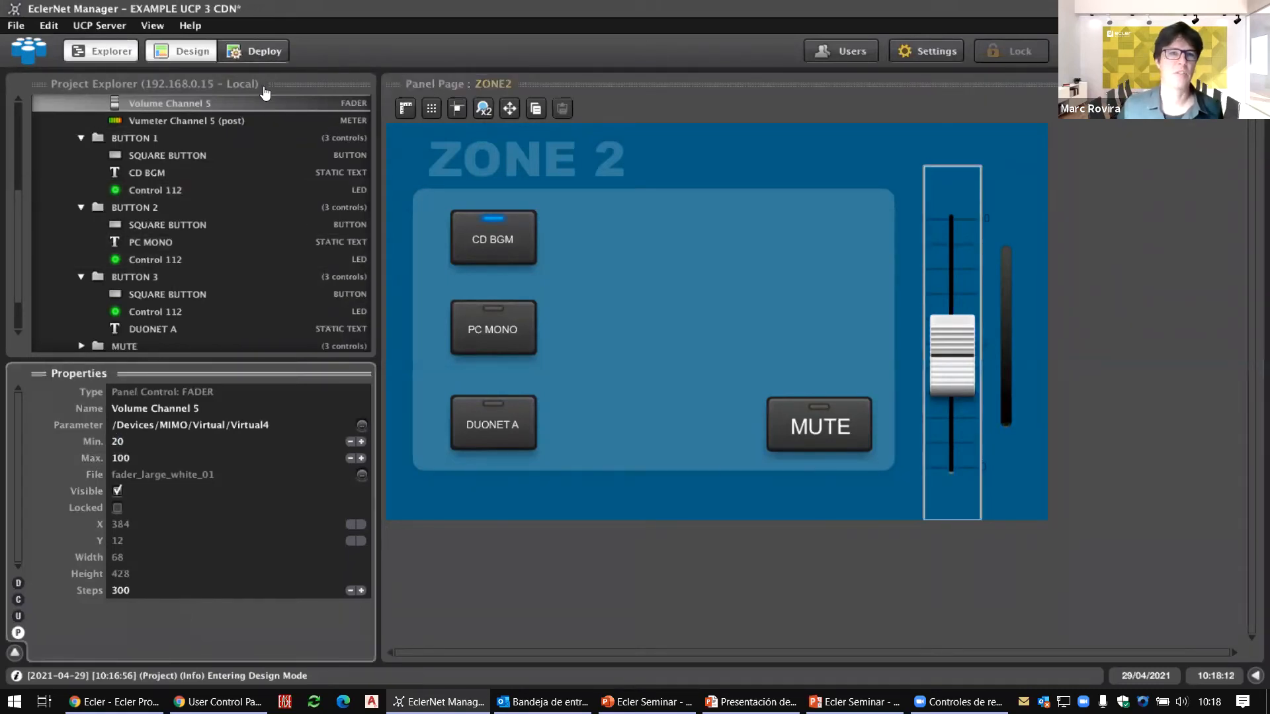
pyautogui.click(256, 51)
pyautogui.moveTo(950, 324); pyautogui.dragTo(955, 554)
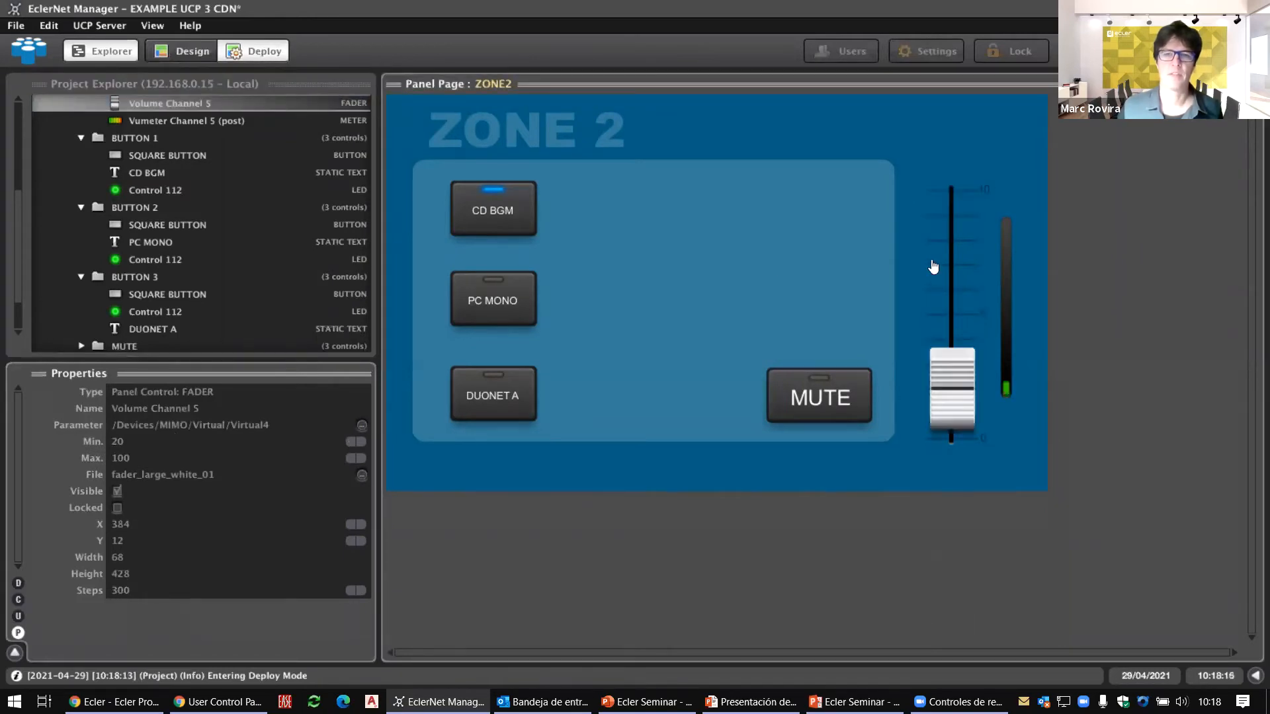
# Return to Design mode and set the Zone 2 volume fader's minimum to 0
pyautogui.click(189, 54)
pyautogui.click(120, 444)
pyautogui.write('0')
pyautogui.press('Return')
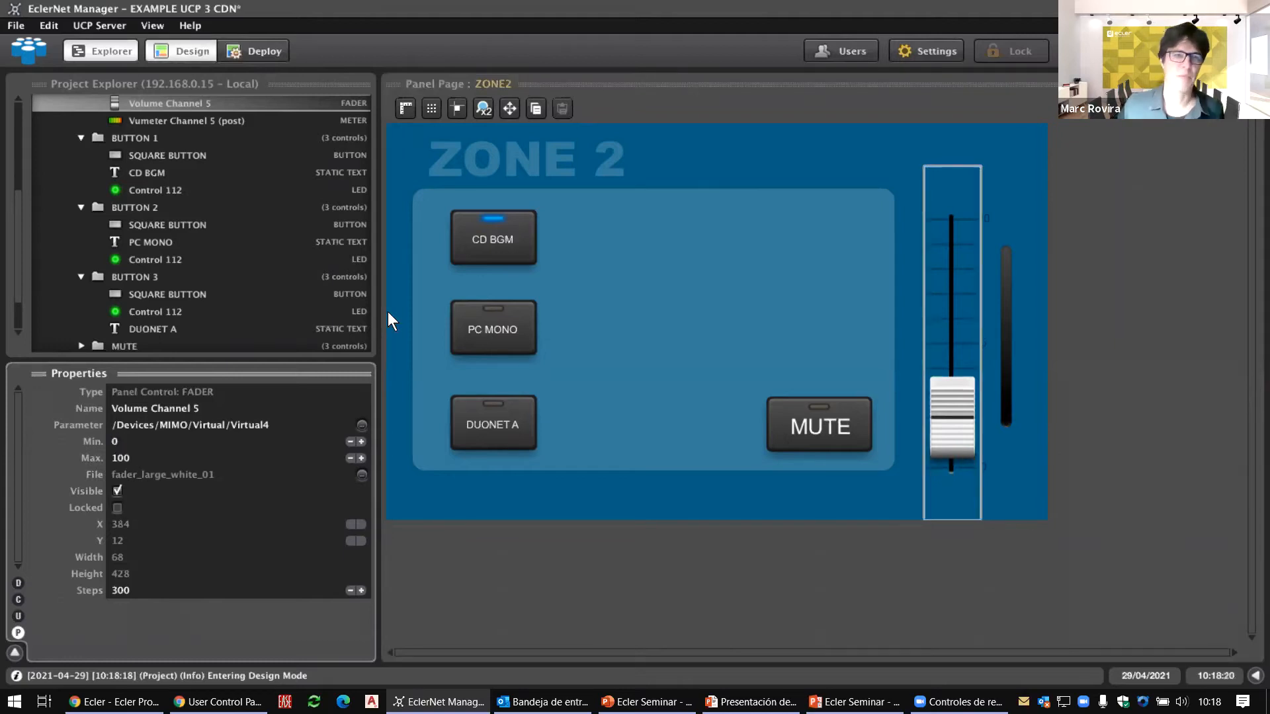
# Switch back to the presentation and advance the Selector & Volume slide to the carousel data values for each button
pyautogui.hotkey('alt', 'Tab')
pyautogui.click(844, 439)
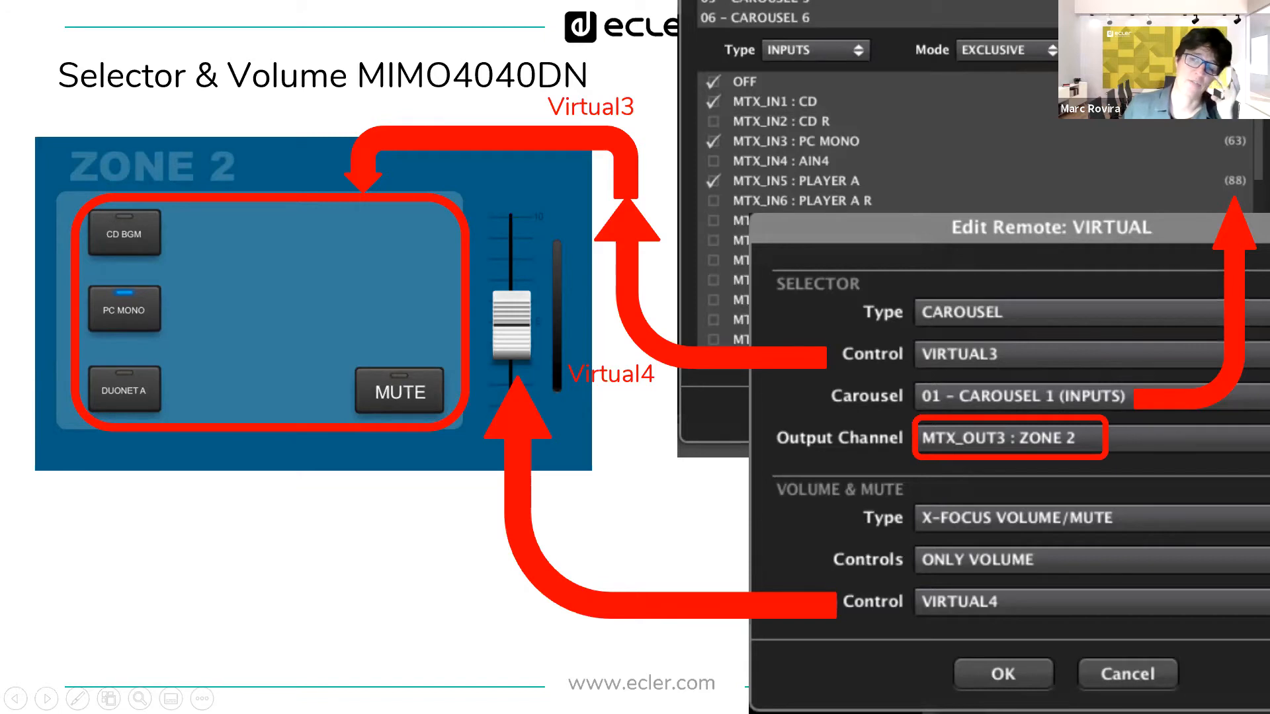
pyautogui.click(987, 147)
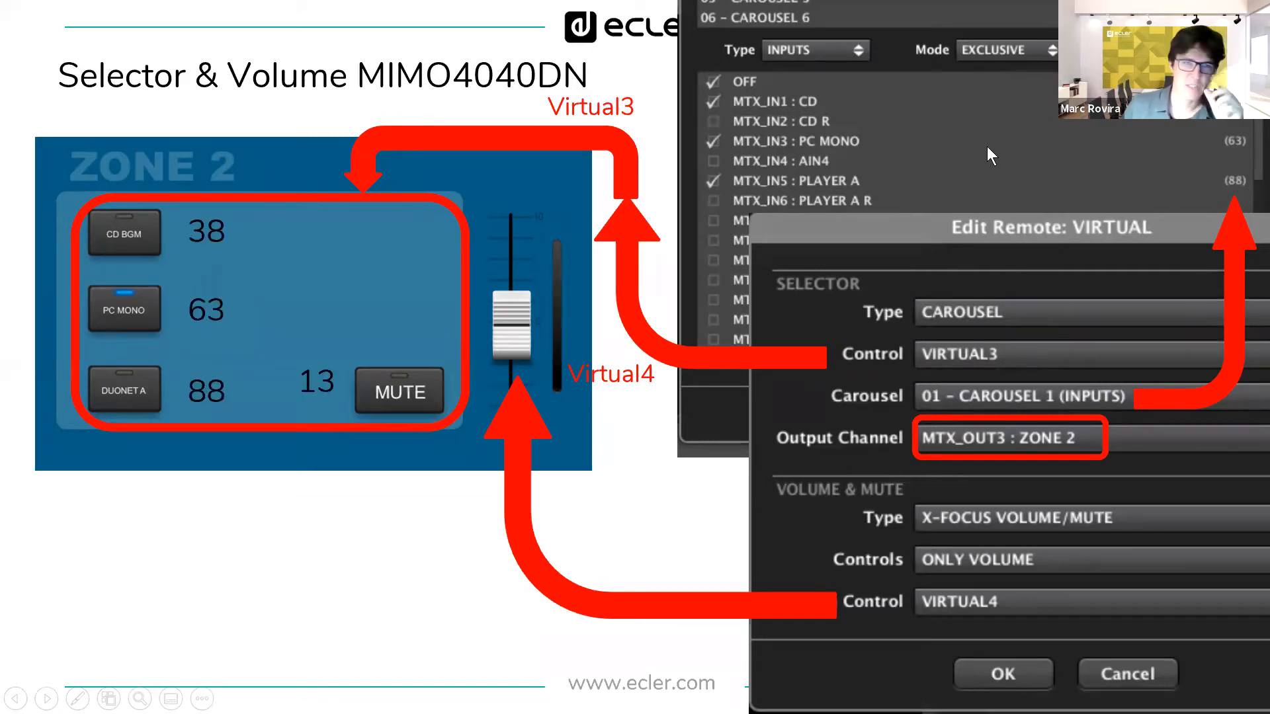
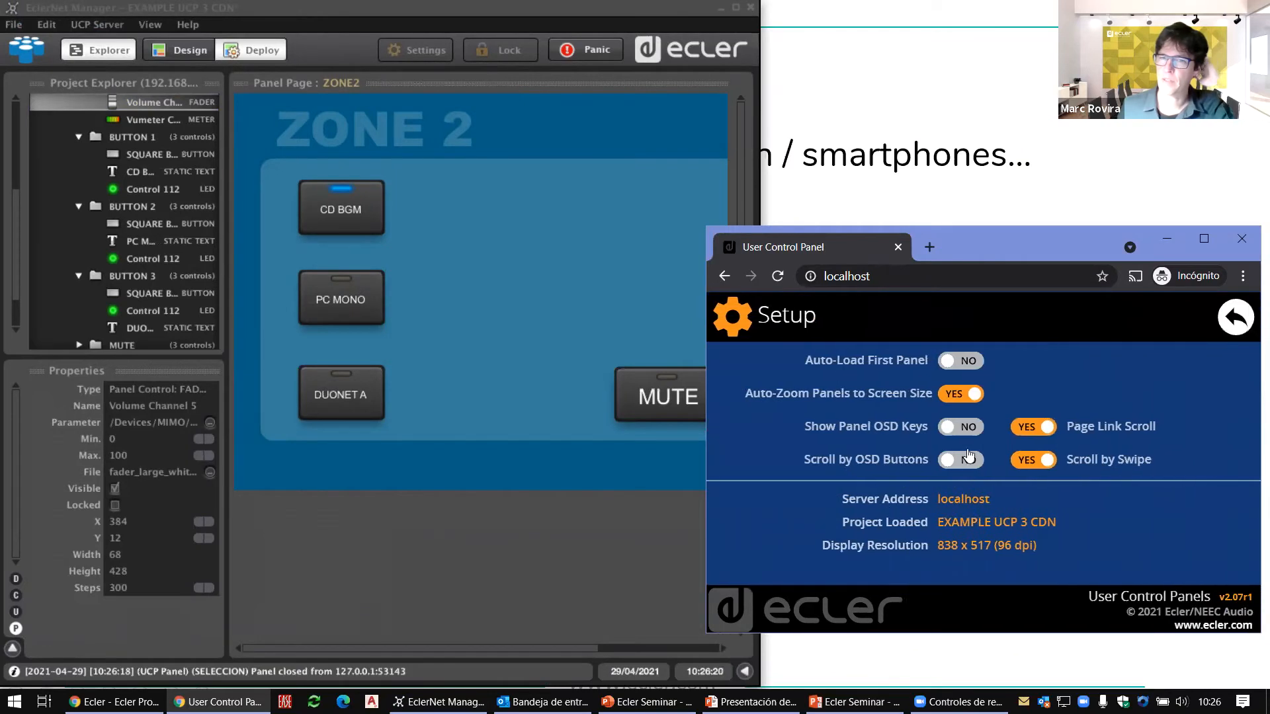
# Enable Show Panel OSD Keys in Setup, then open the SELECCION panel in a slightly smaller browser window
pyautogui.click(954, 430)
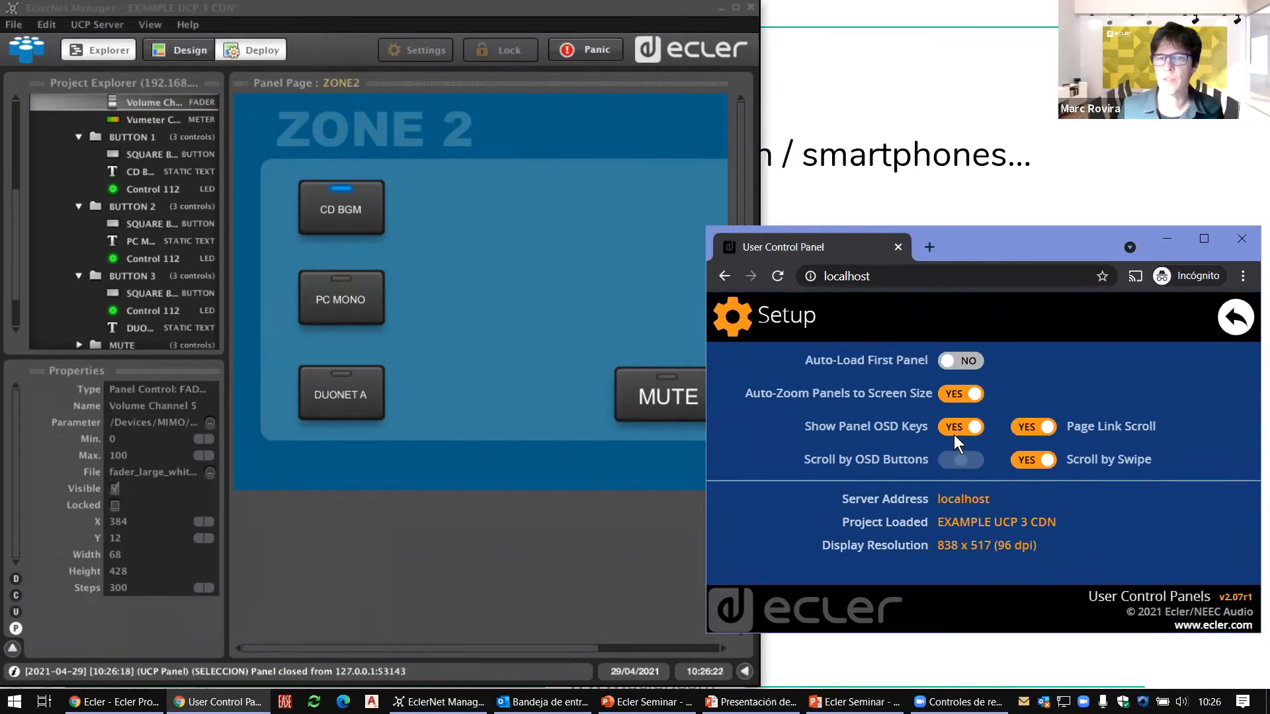
pyautogui.click(1235, 317)
pyautogui.click(912, 423)
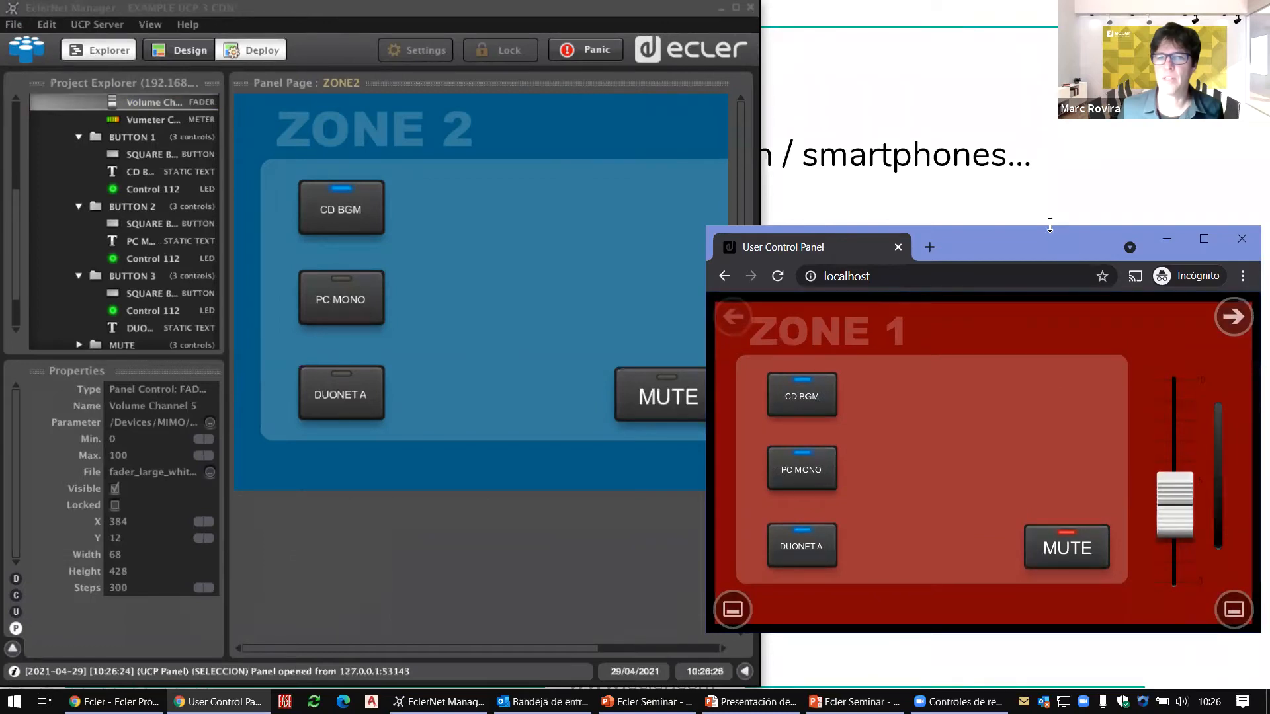
pyautogui.moveTo(1050, 226); pyautogui.dragTo(1050, 234)
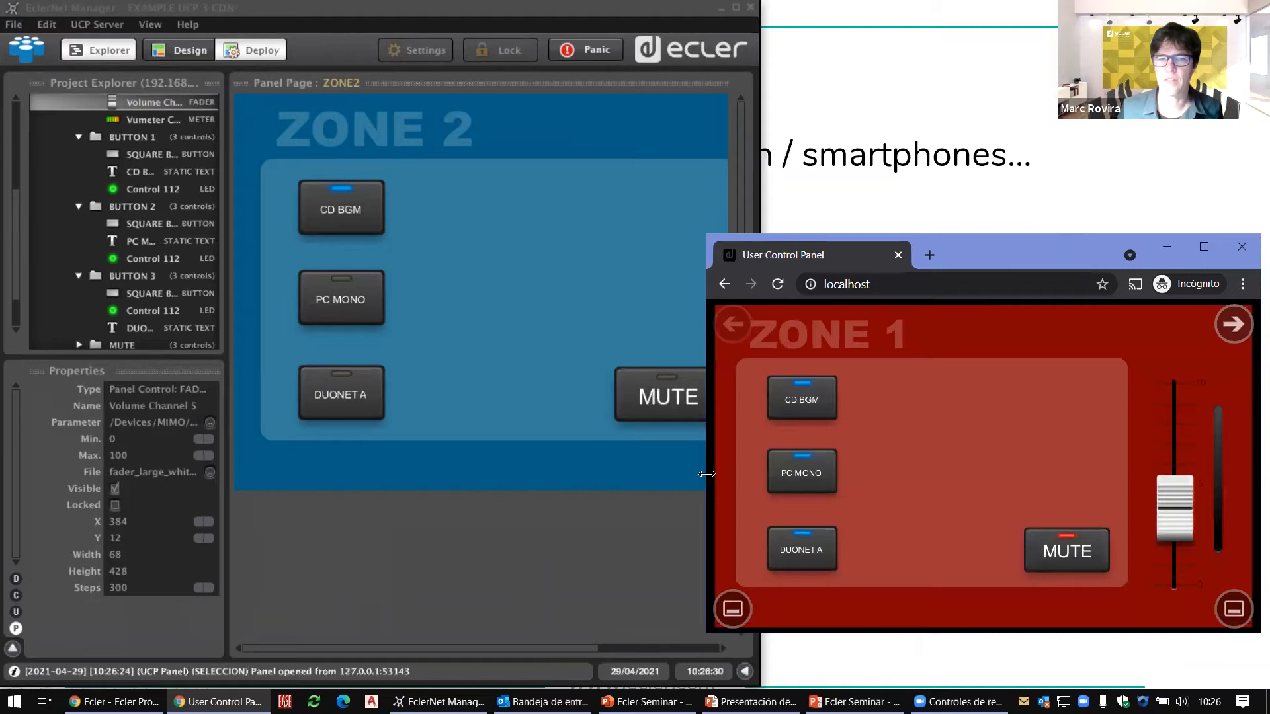
pyautogui.moveTo(706, 473); pyautogui.dragTo(711, 474)
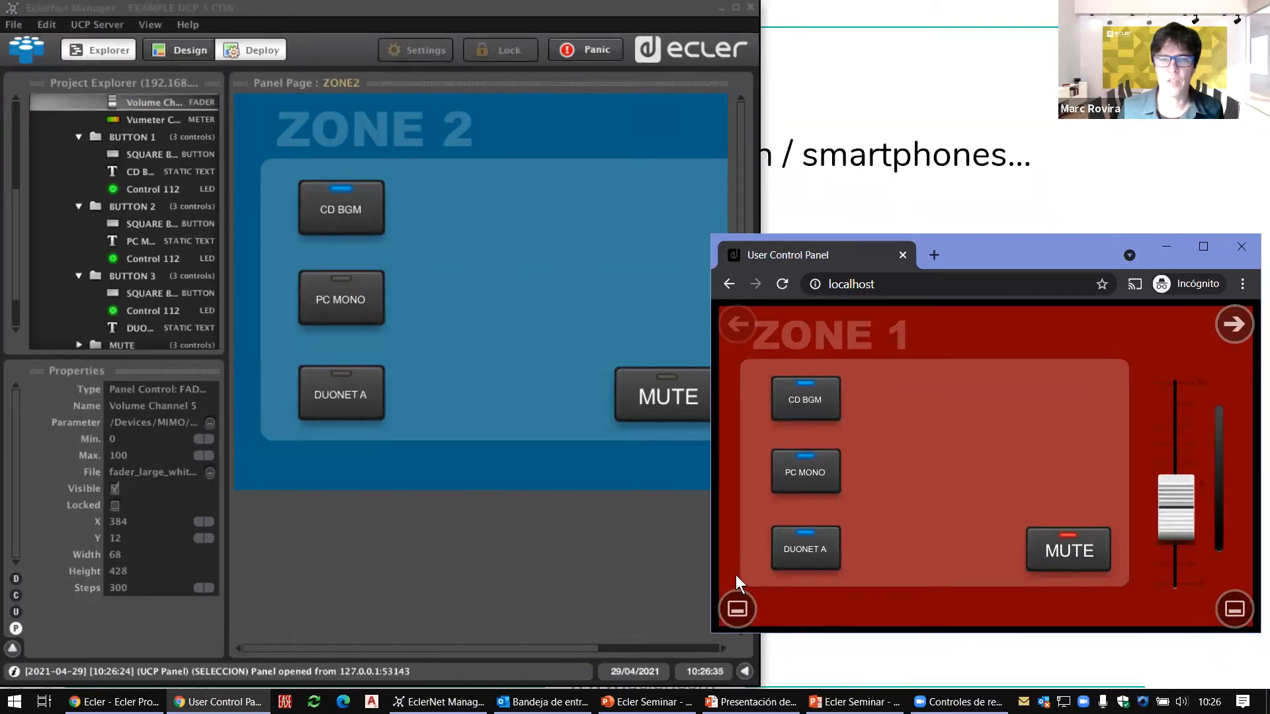
# Use the OSD keys to leave the SELECCION panel for the panel list, reopen it and return to the list again
pyautogui.click(737, 609)
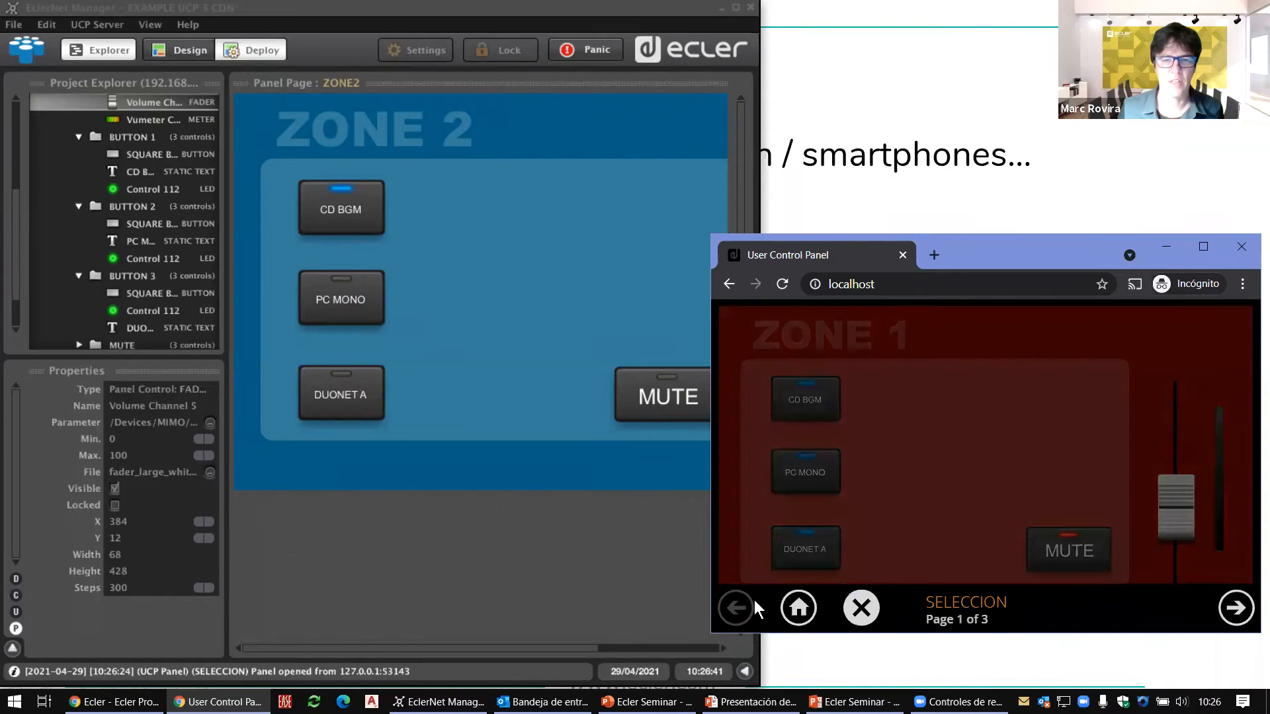
pyautogui.click(796, 605)
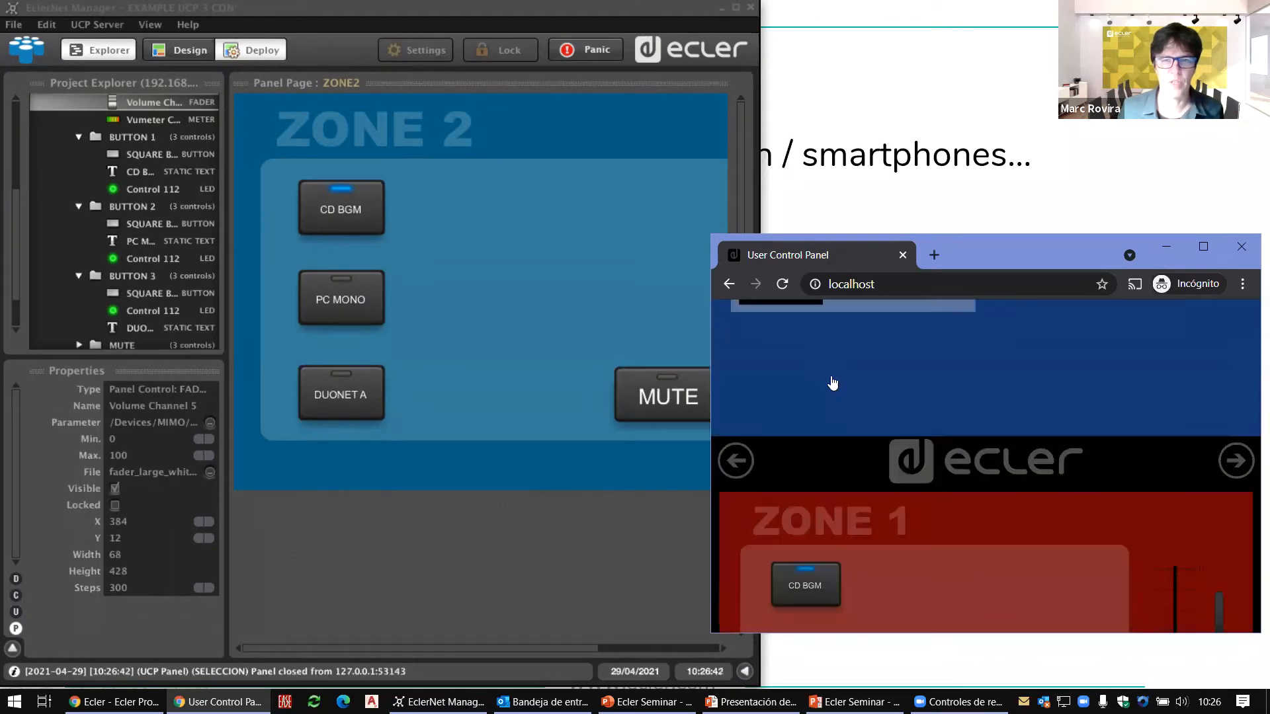
pyautogui.click(939, 423)
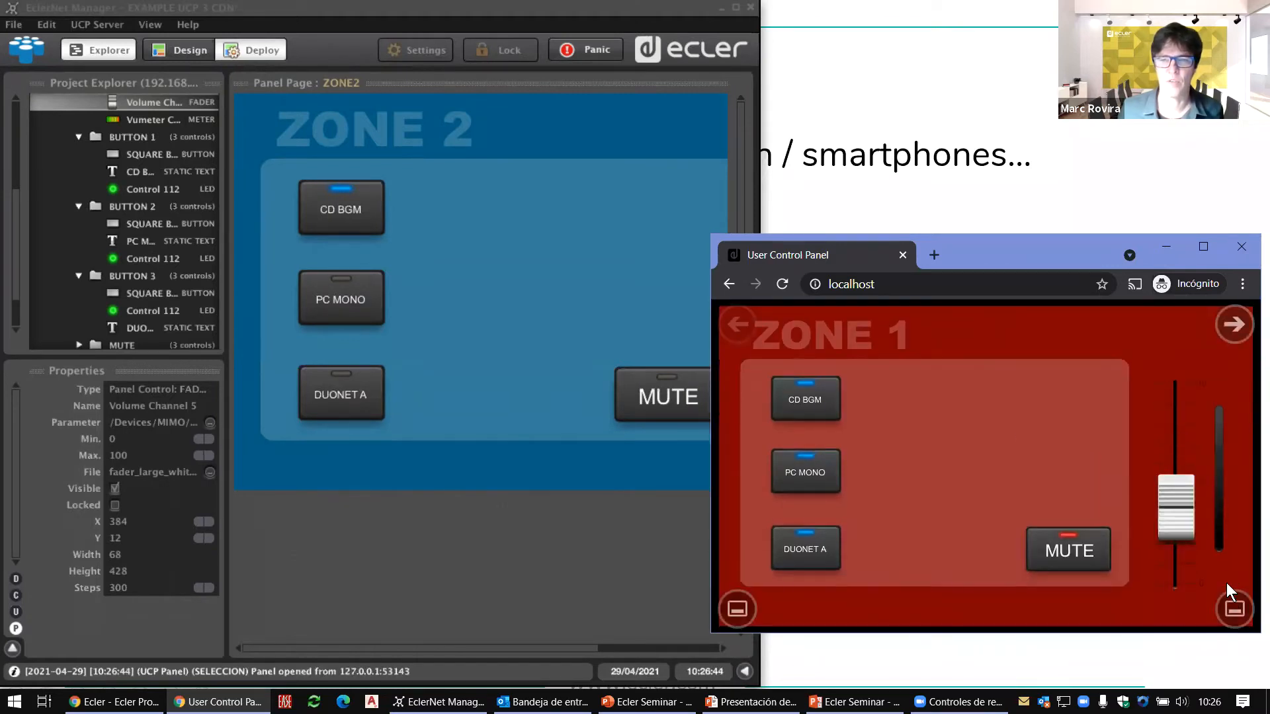
pyautogui.click(1236, 609)
pyautogui.click(879, 607)
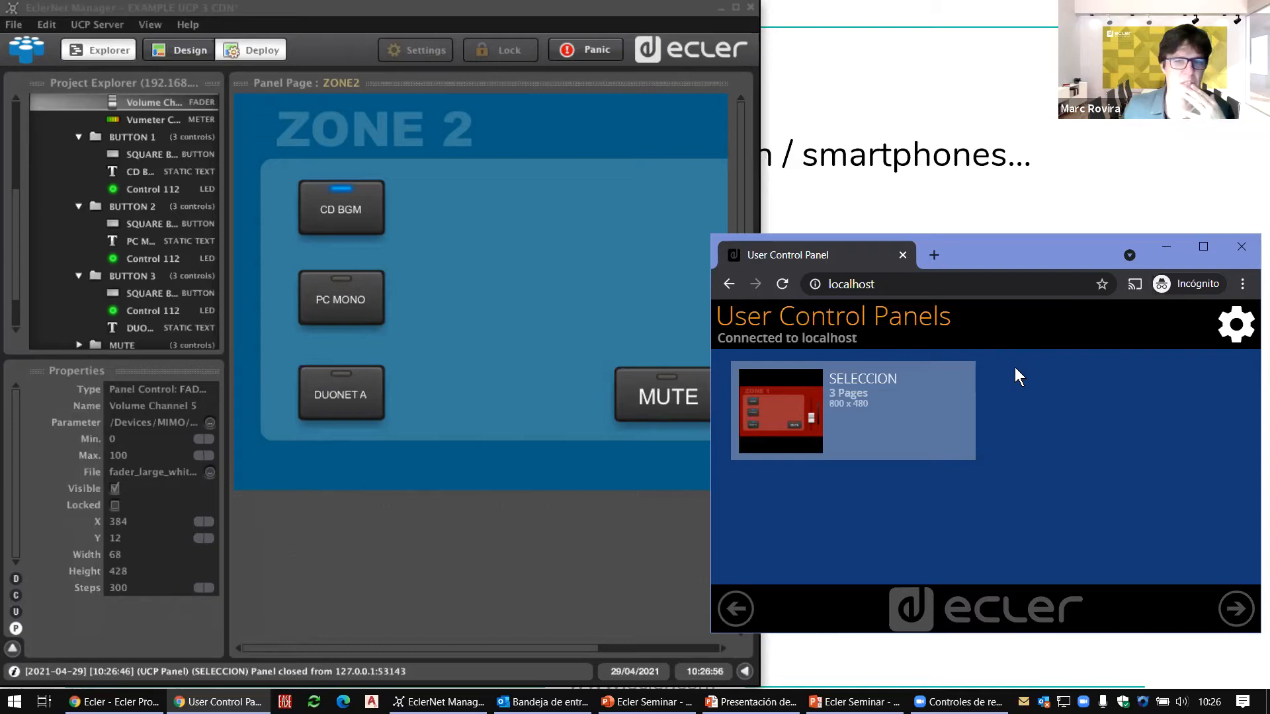
# Open the SELECCION panel in the browser, then return to the presentation and reveal the tip about using layers
pyautogui.click(767, 408)
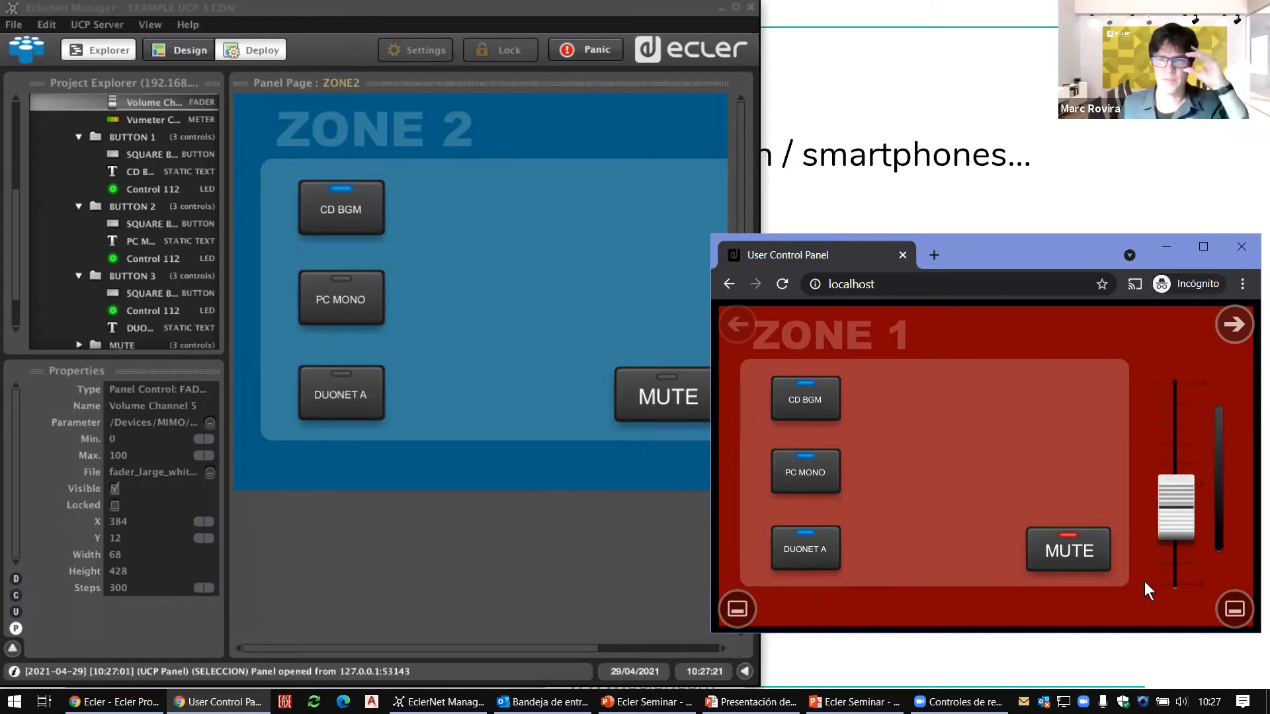
pyautogui.click(575, 513)
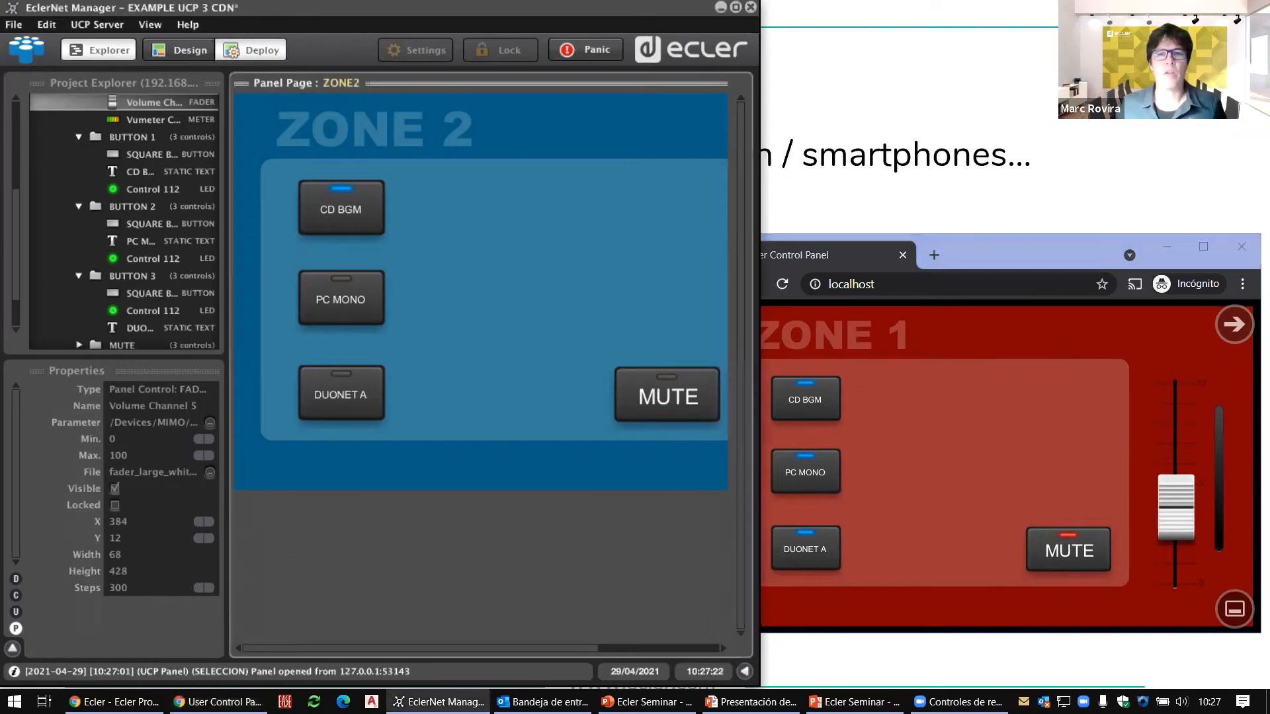
pyautogui.click(751, 701)
pyautogui.click(428, 335)
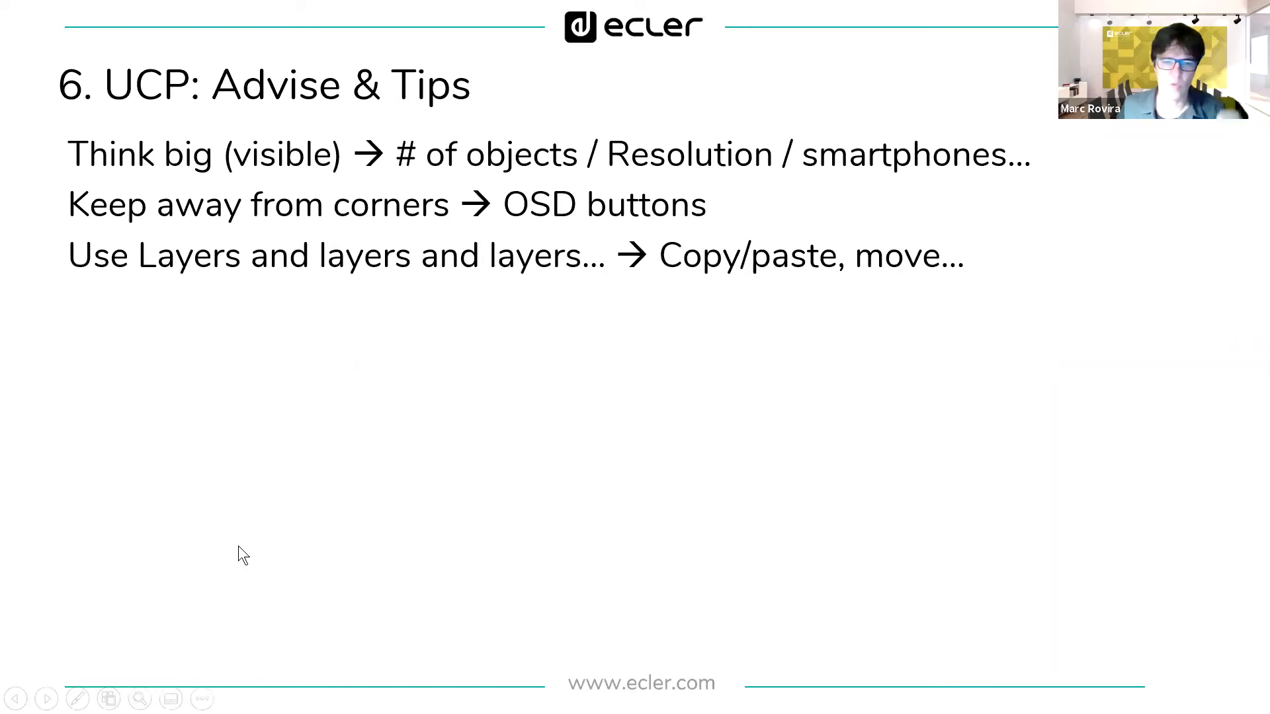
# Switch to EclerNet Manager, maximize its window and select the BUTTON 2 layer of the ZONE2 page
pyautogui.hotkey('alt', 'Tab')
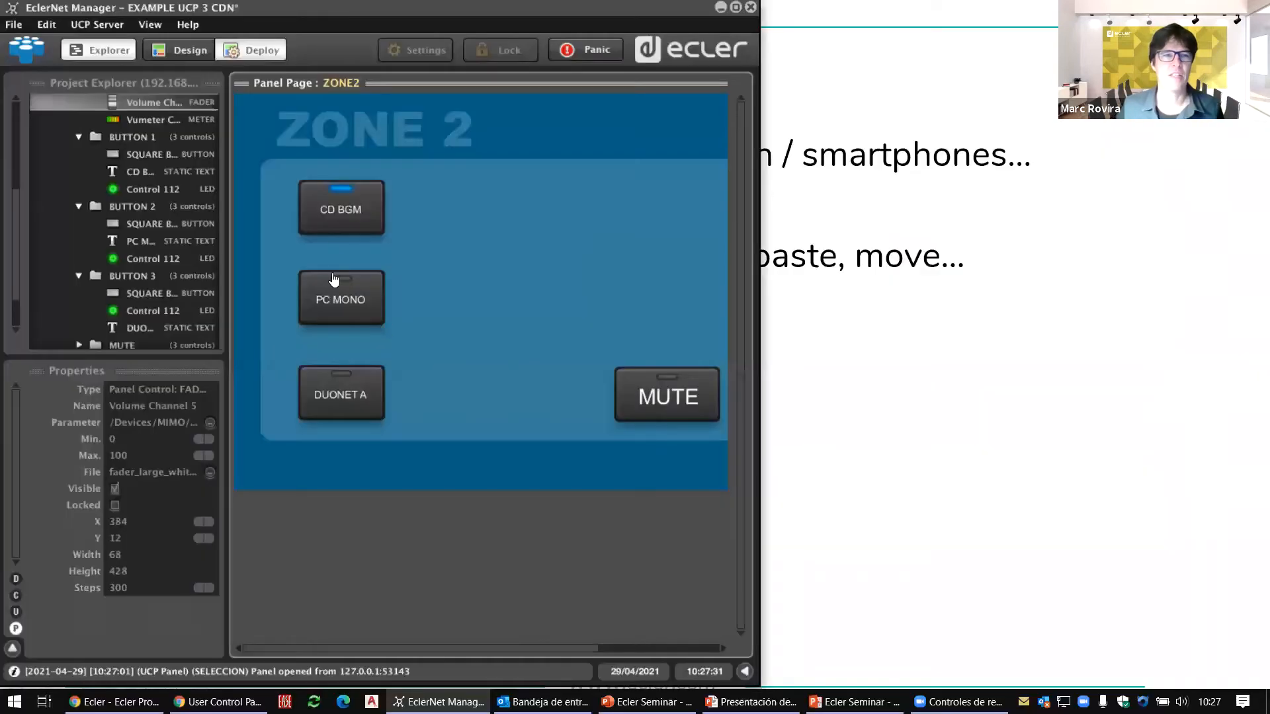
pyautogui.doubleClick(622, 10)
pyautogui.click(181, 209)
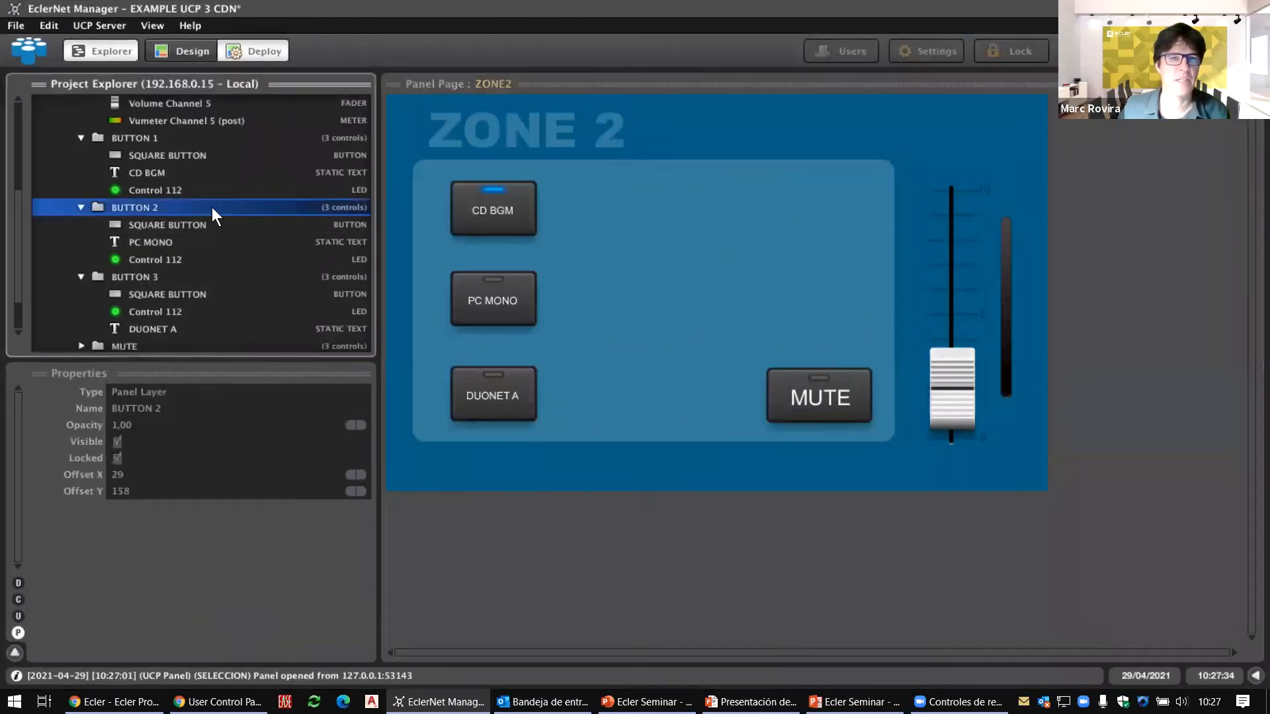
pyautogui.rightClick(225, 207)
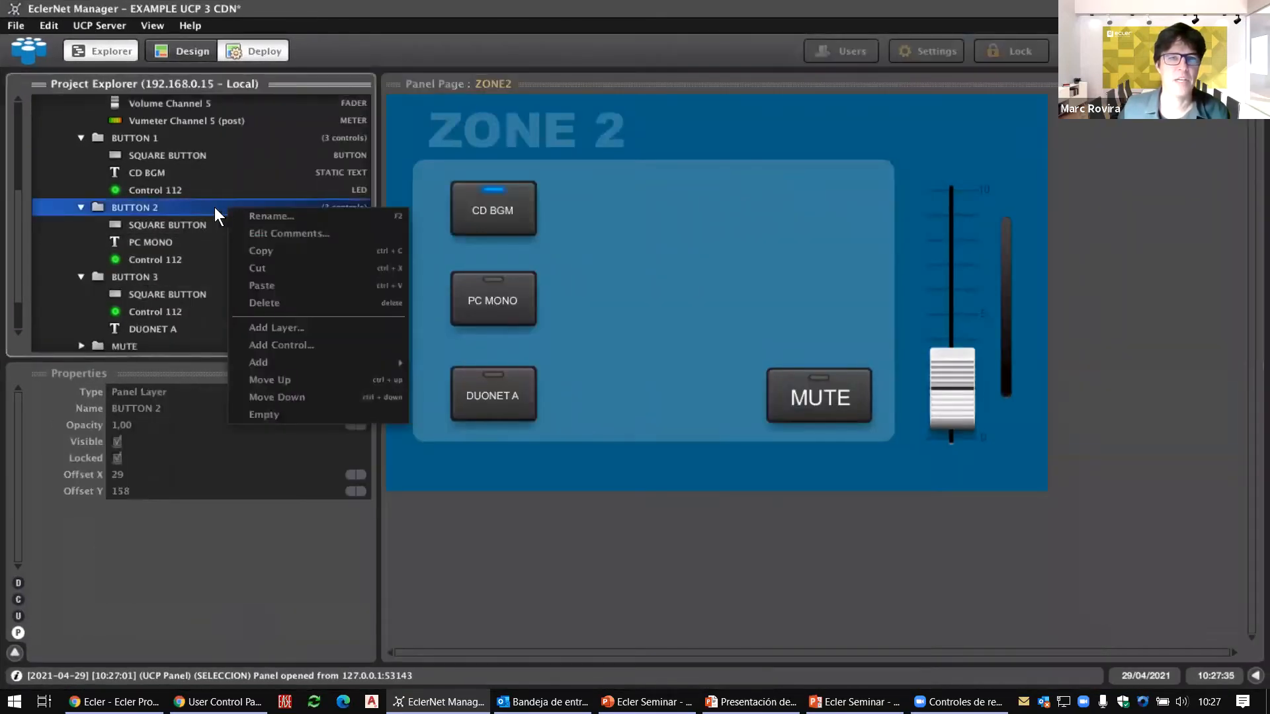
pyautogui.click(139, 276)
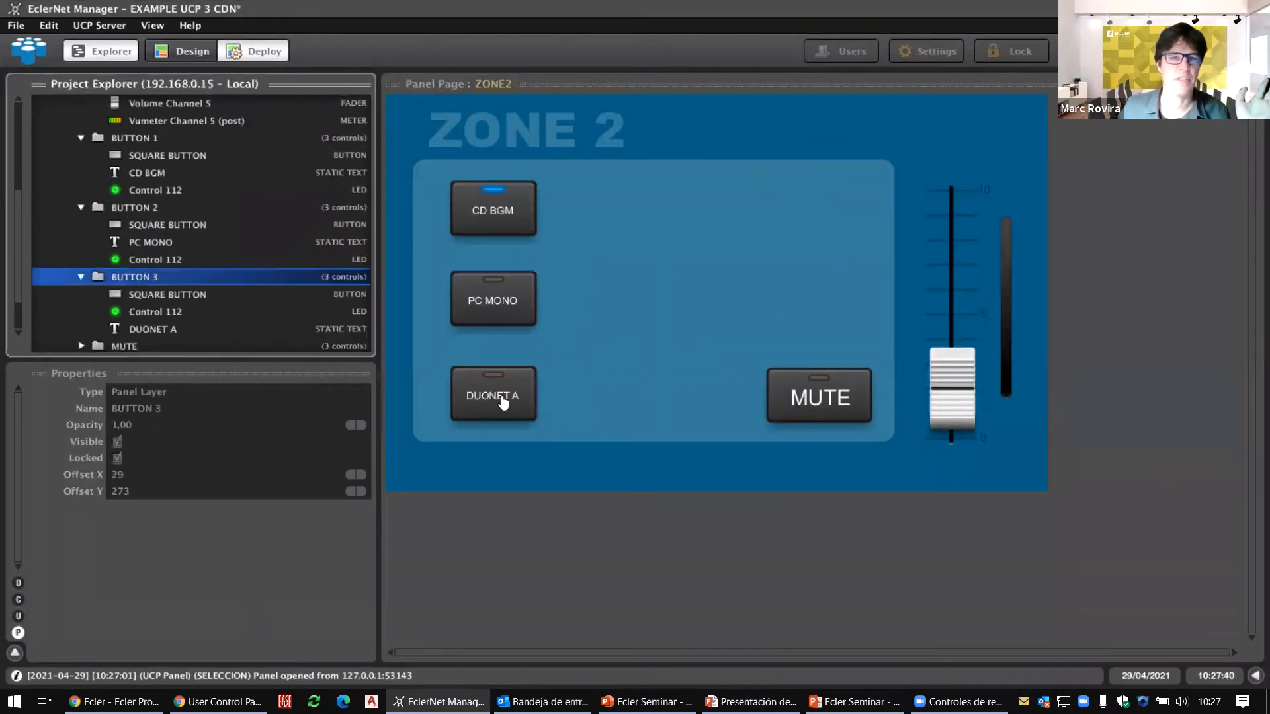
pyautogui.rightClick(150, 277)
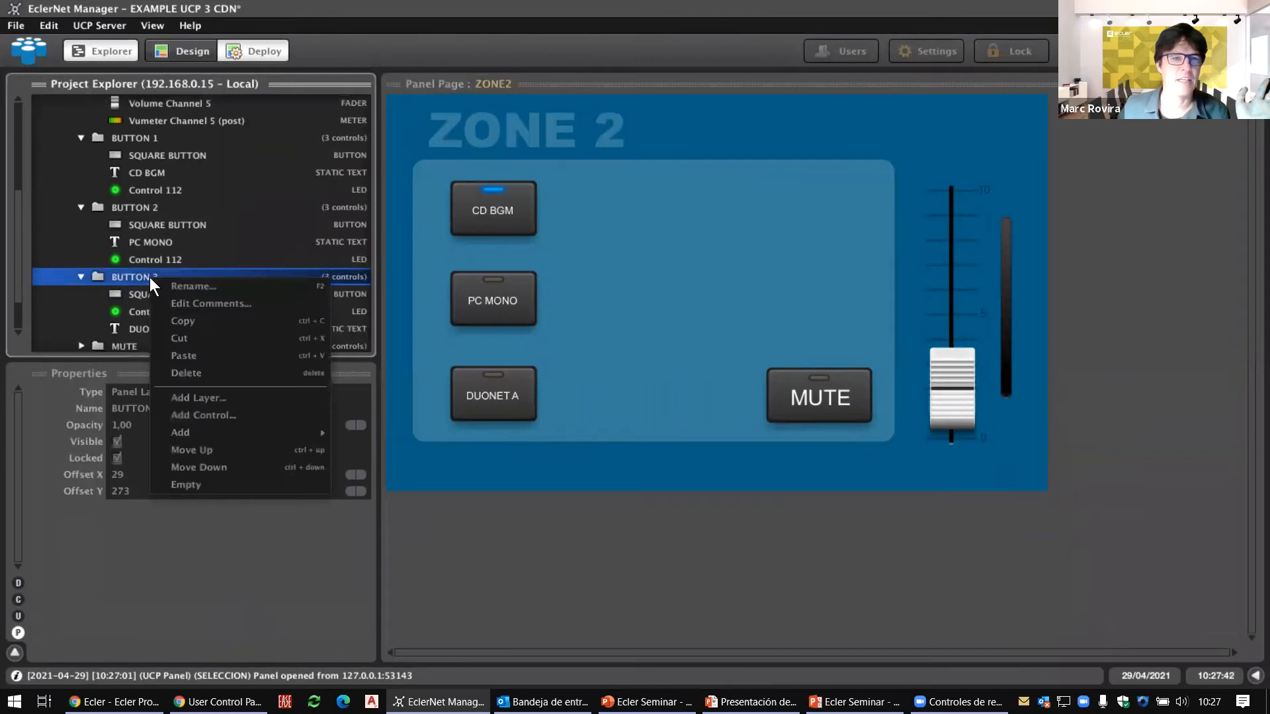
pyautogui.click(111, 283)
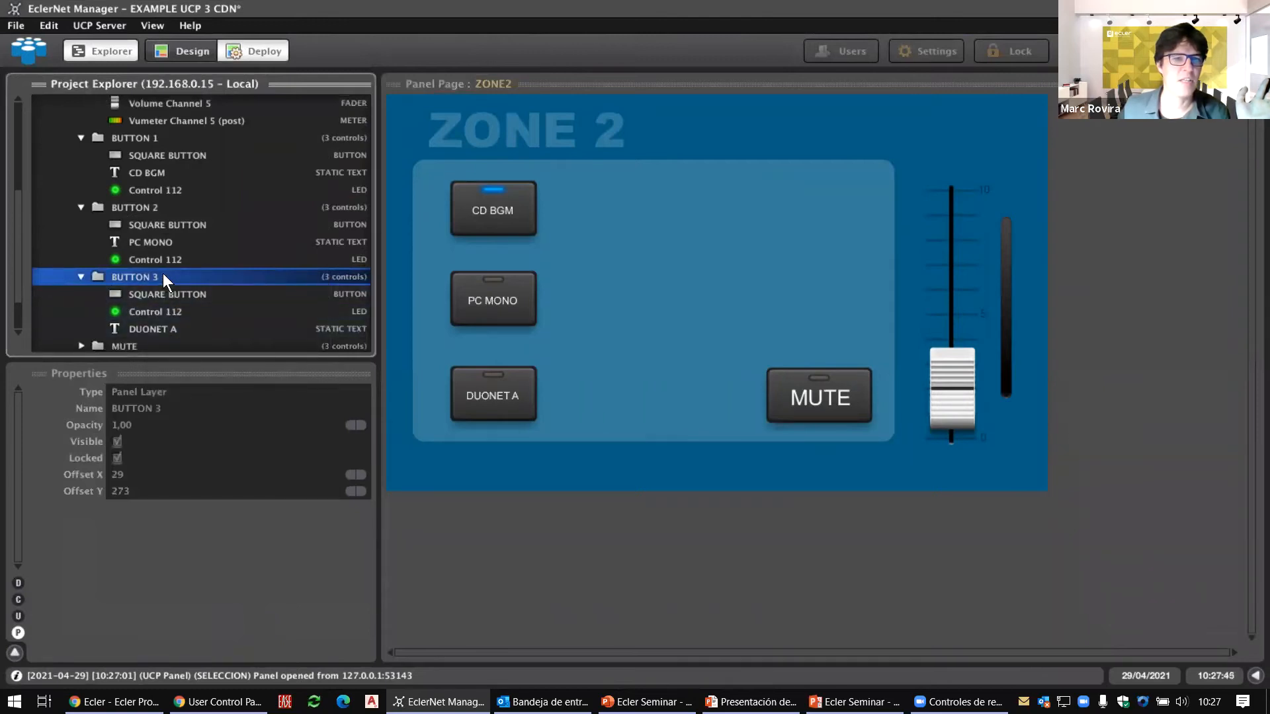
pyautogui.rightClick(130, 277)
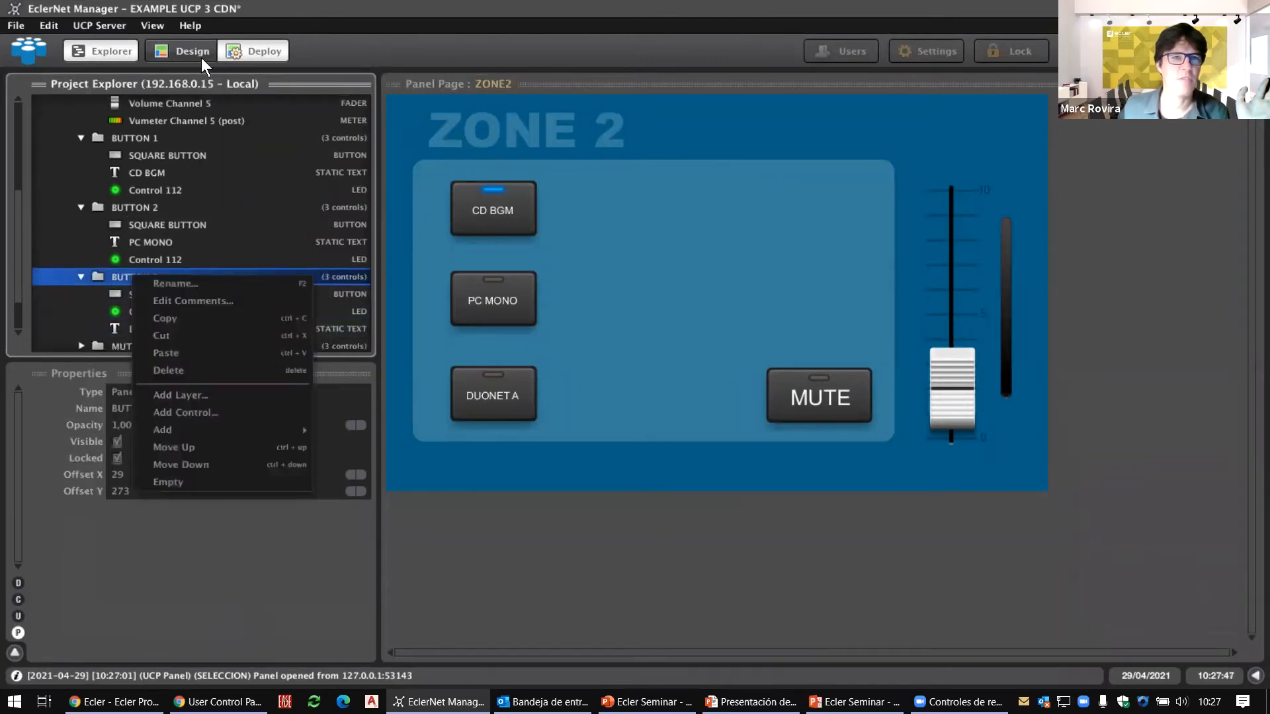
# Enter Design mode, copy the BUTTON 3 layer, paste it into the ZONE2 page and expand the pasted layer
pyautogui.click(198, 53)
pyautogui.rightClick(182, 273)
pyautogui.click(211, 318)
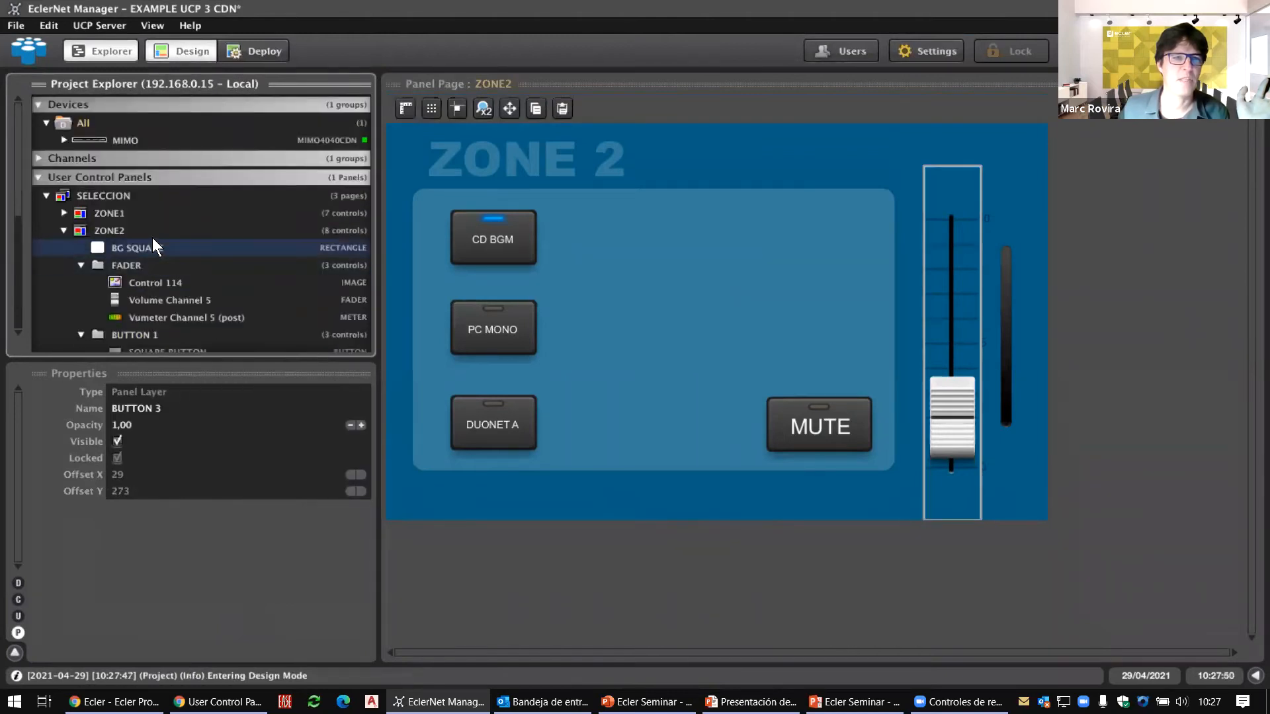
pyautogui.click(156, 232)
pyautogui.rightClick(156, 232)
pyautogui.click(194, 307)
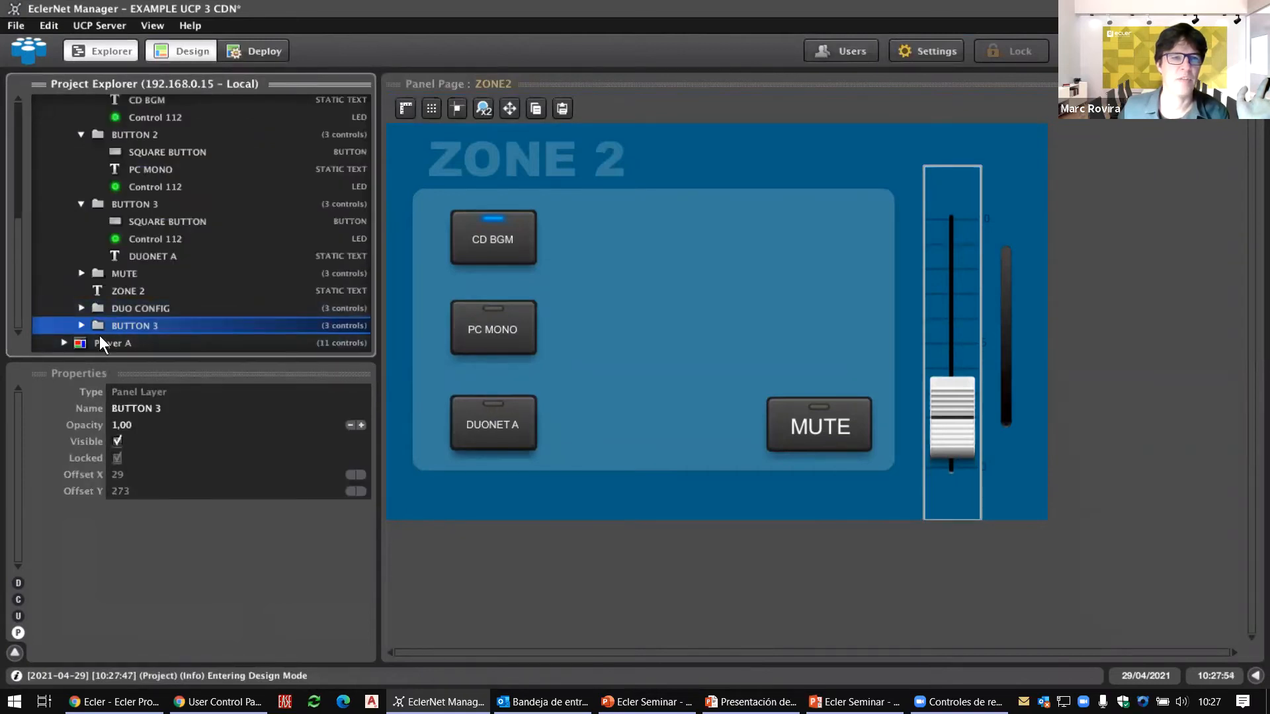
pyautogui.click(82, 326)
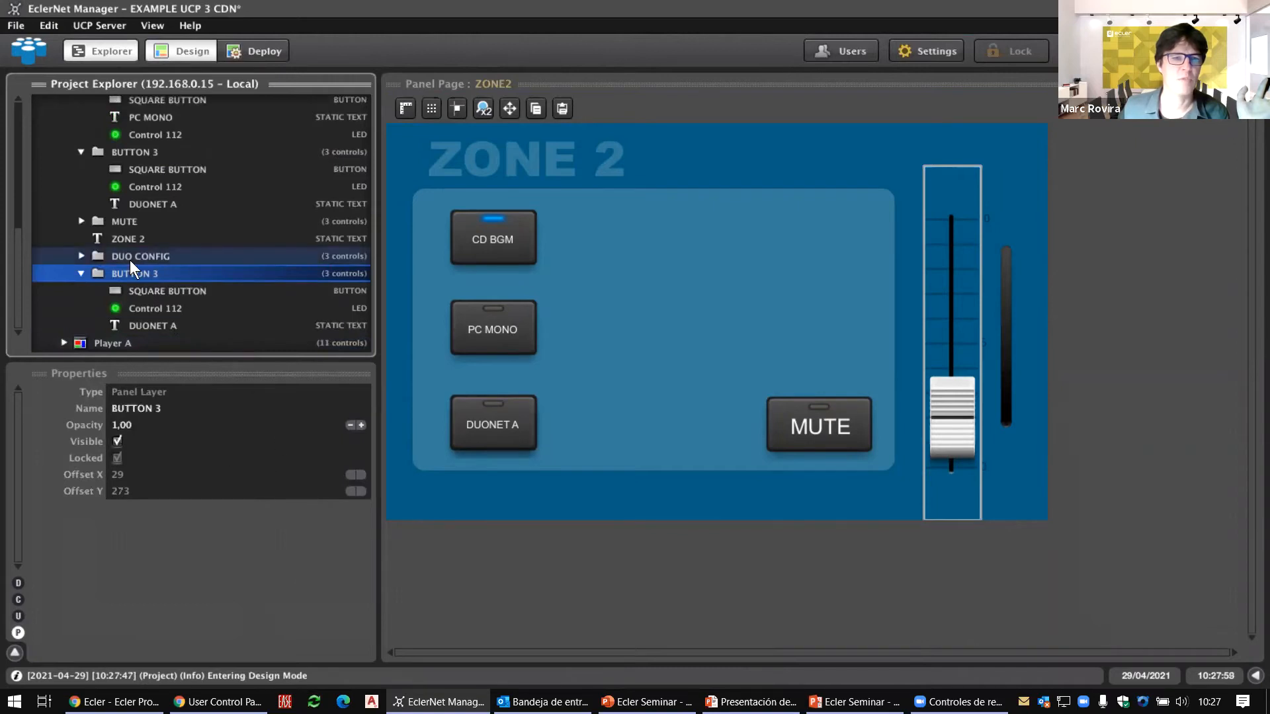
# Unlock the ZONE2 panel page
pyautogui.scroll(5, 163, 279)
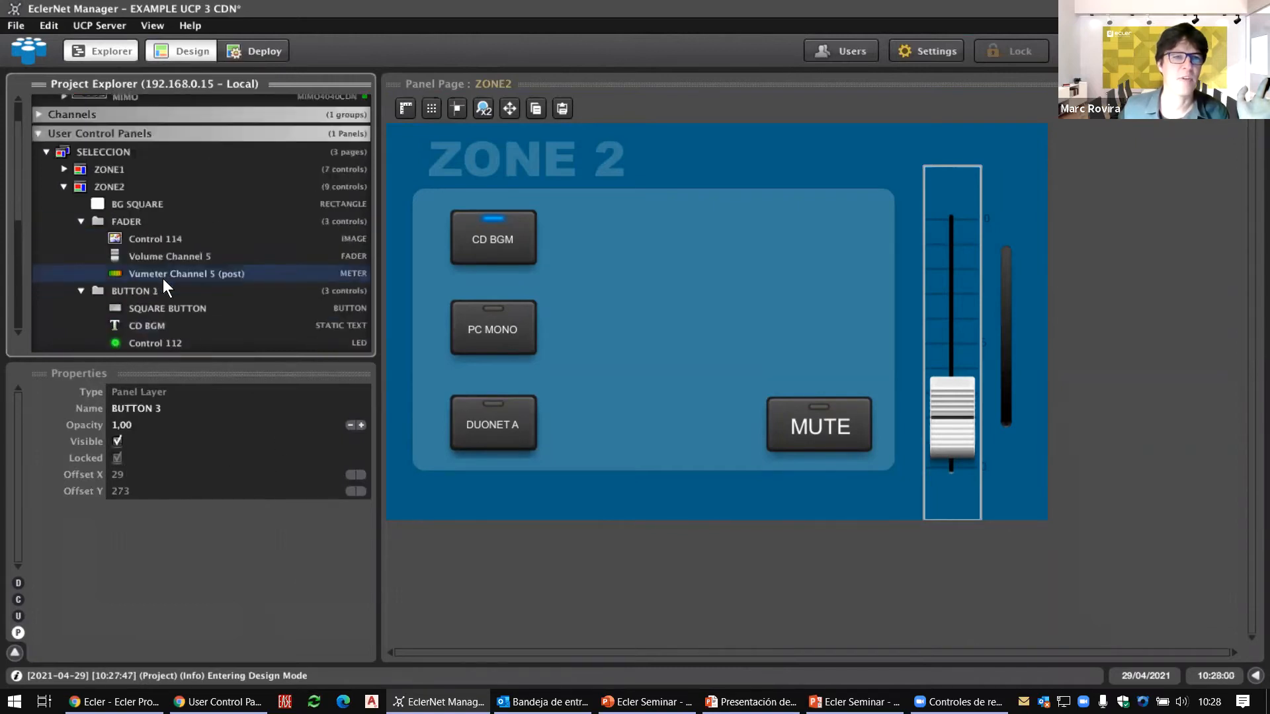
pyautogui.click(154, 188)
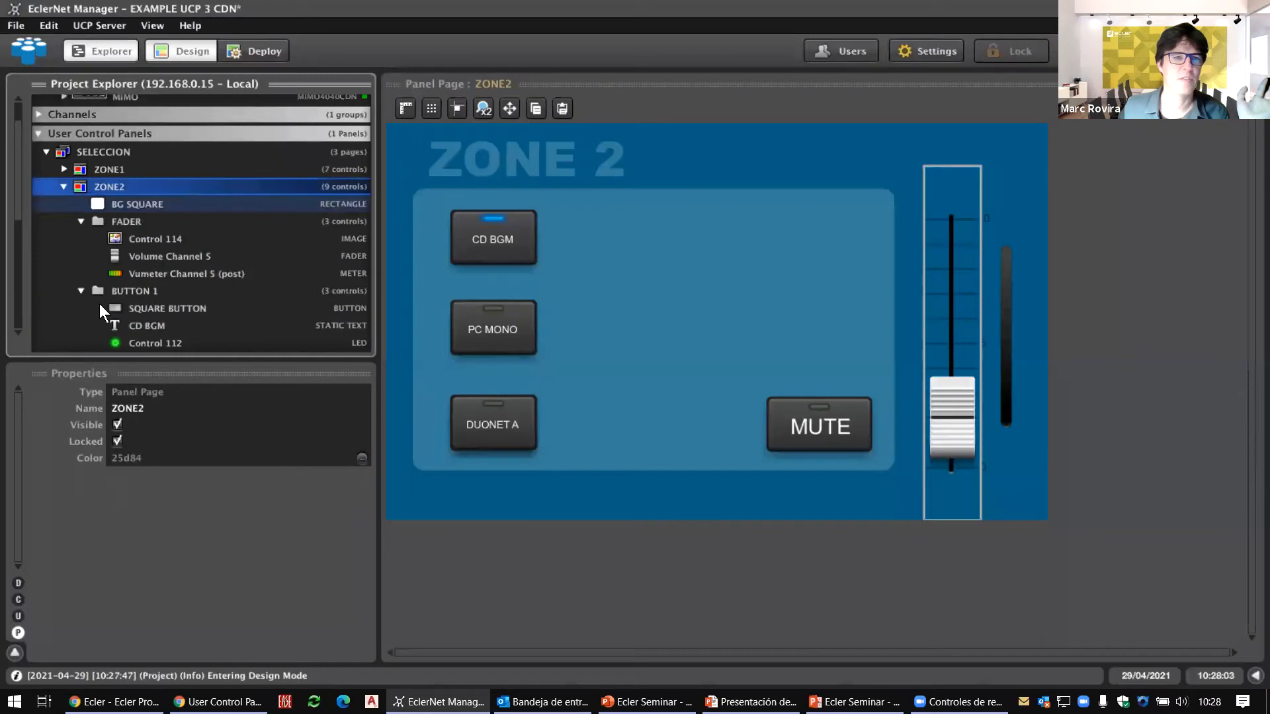
pyautogui.click(118, 441)
# Unlock the pasted BUTTON 3 layer and set its X offset to 160, placing it beside the original DUONET A button
pyautogui.scroll(-4, 198, 260)
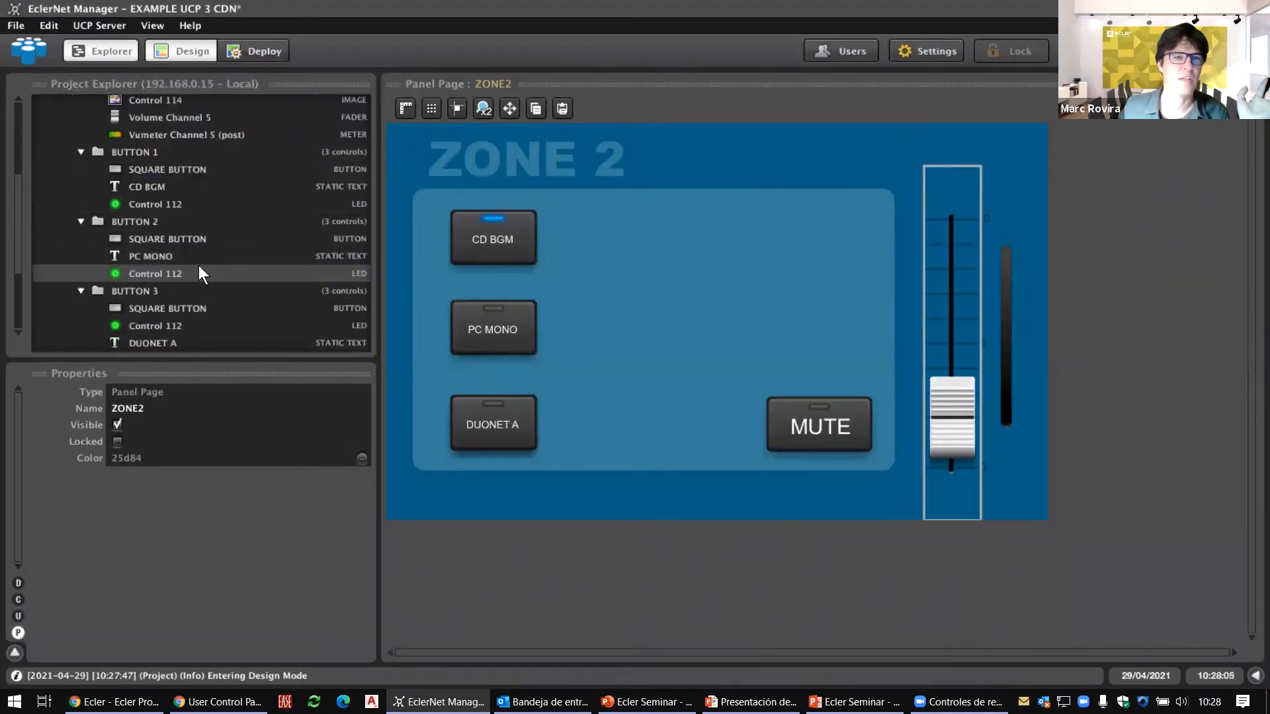
pyautogui.scroll(-2, 178, 261)
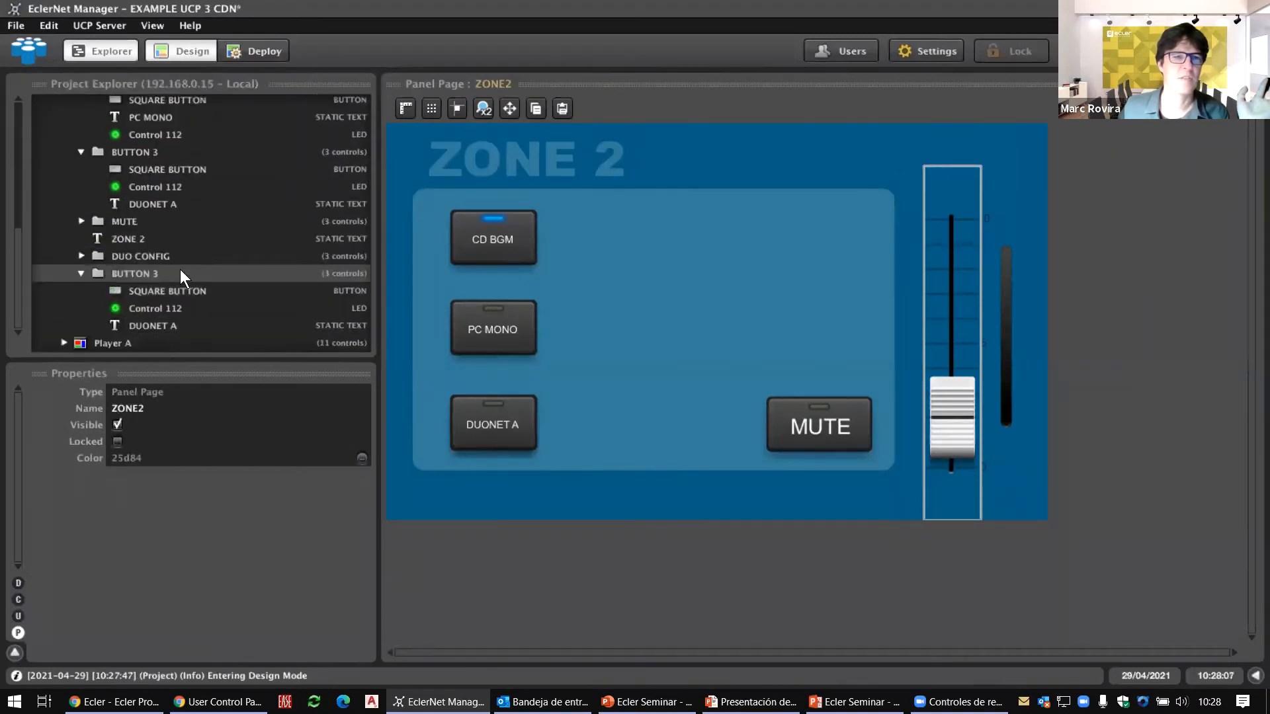
pyautogui.scroll(1, 179, 275)
pyautogui.scroll(-1, 180, 275)
pyautogui.click(177, 272)
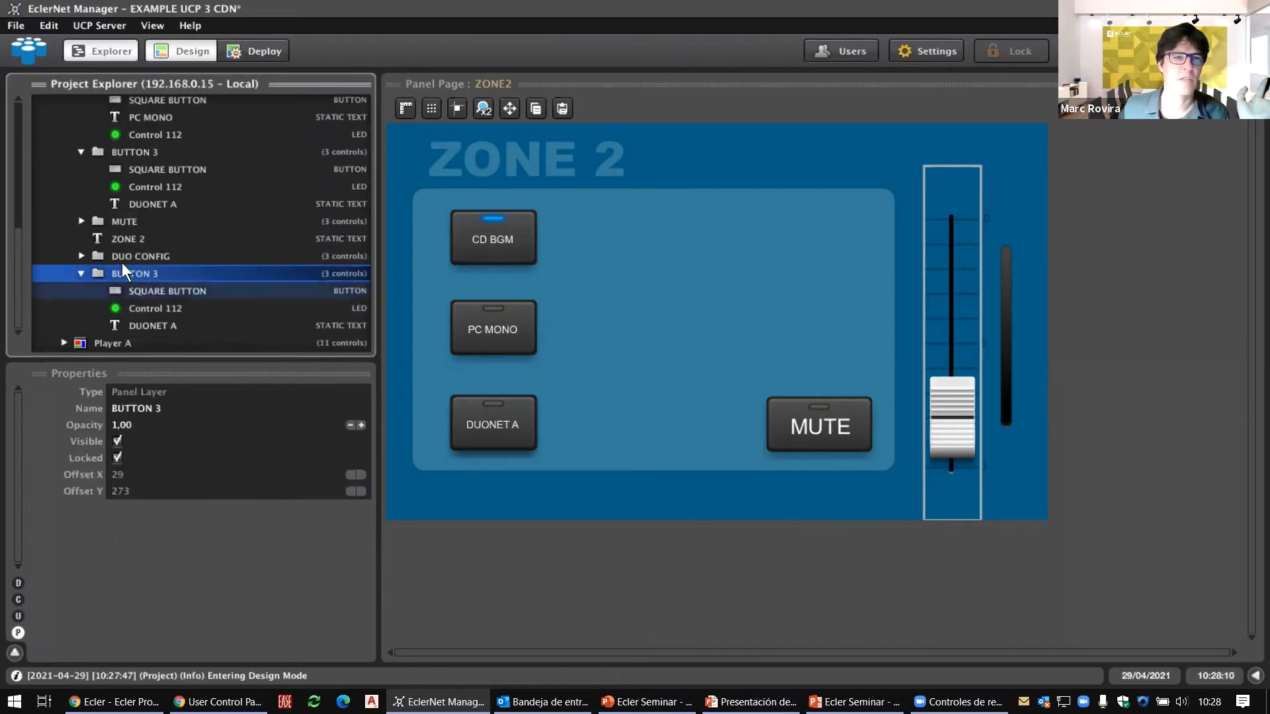
pyautogui.scroll(1, 131, 259)
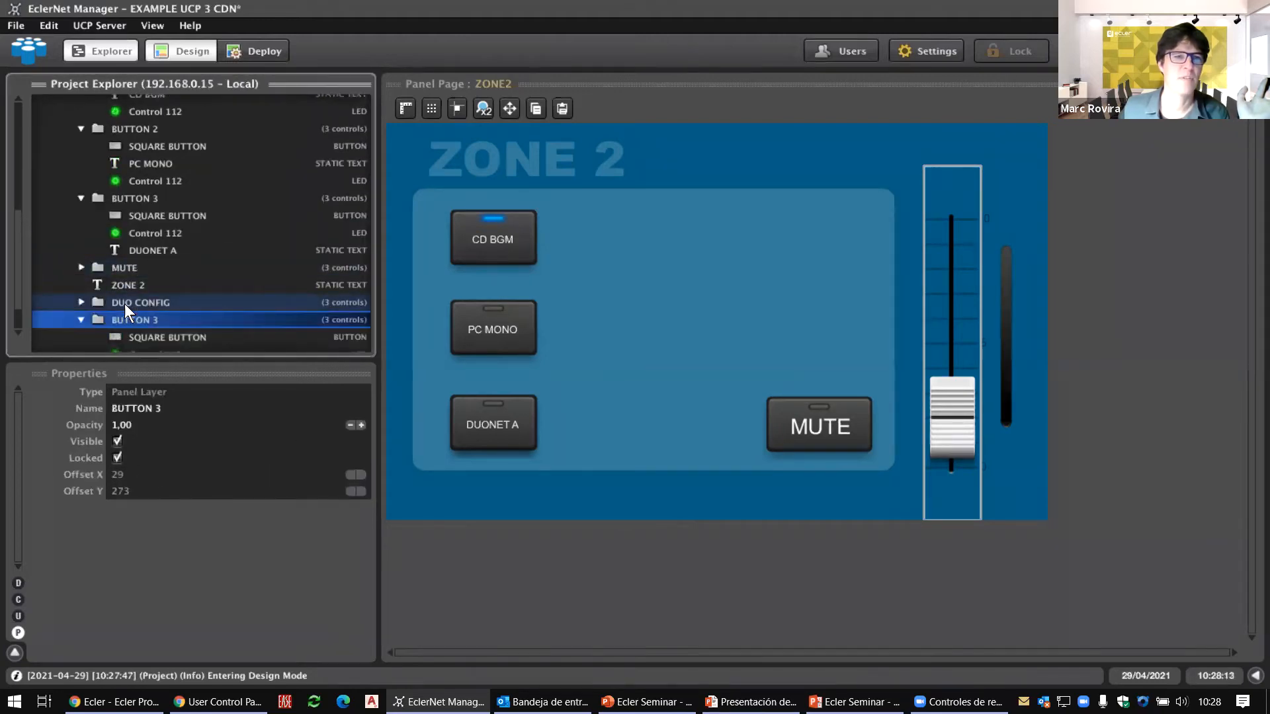
pyautogui.click(118, 457)
pyautogui.click(361, 475)
pyautogui.moveTo(361, 475); pyautogui.dragTo(361, 475)
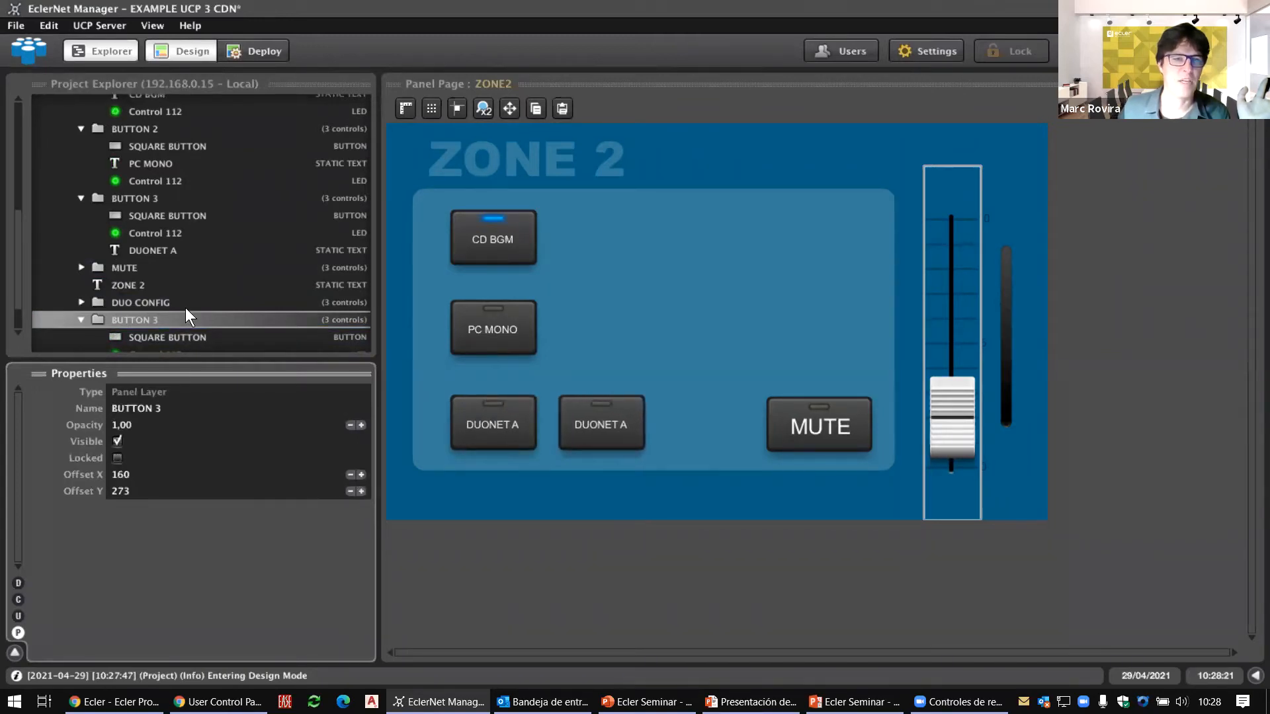
# Move the copied button's LED, square button and DUONET A text one by one up toward the centre of the ZONE 2 panel
pyautogui.click(612, 422)
pyautogui.click(625, 407)
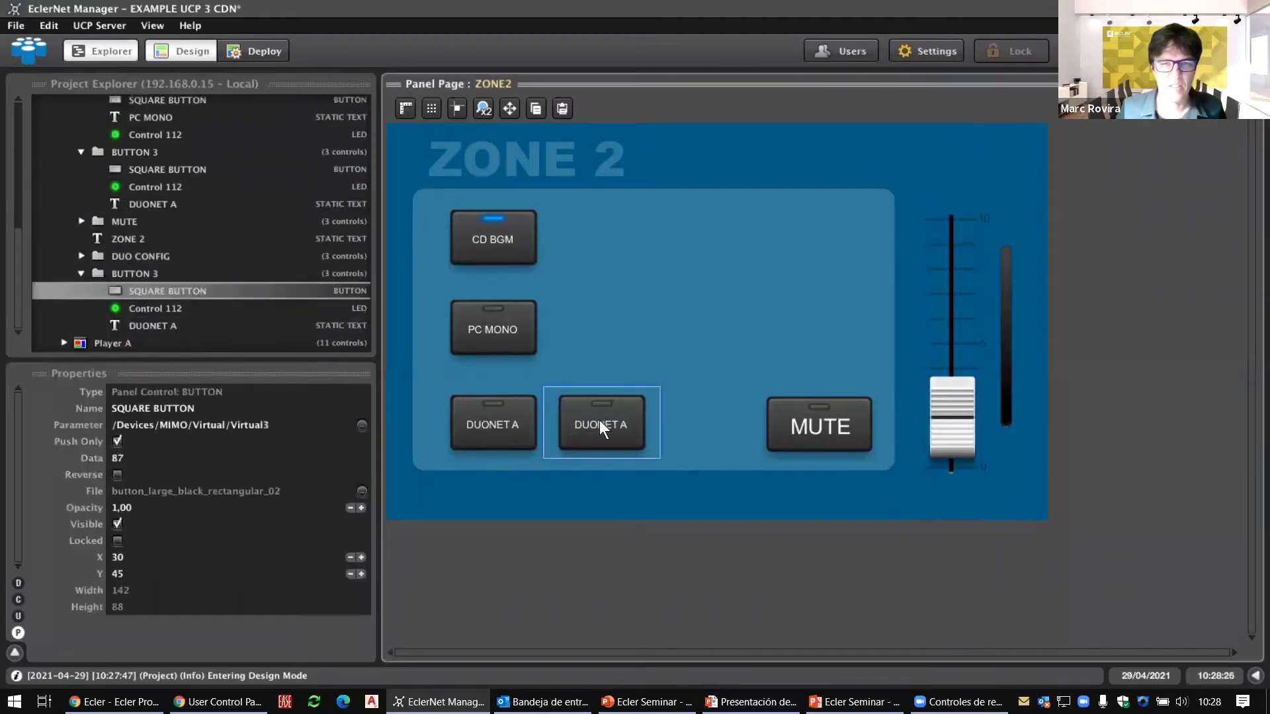
pyautogui.click(599, 419)
pyautogui.click(630, 407)
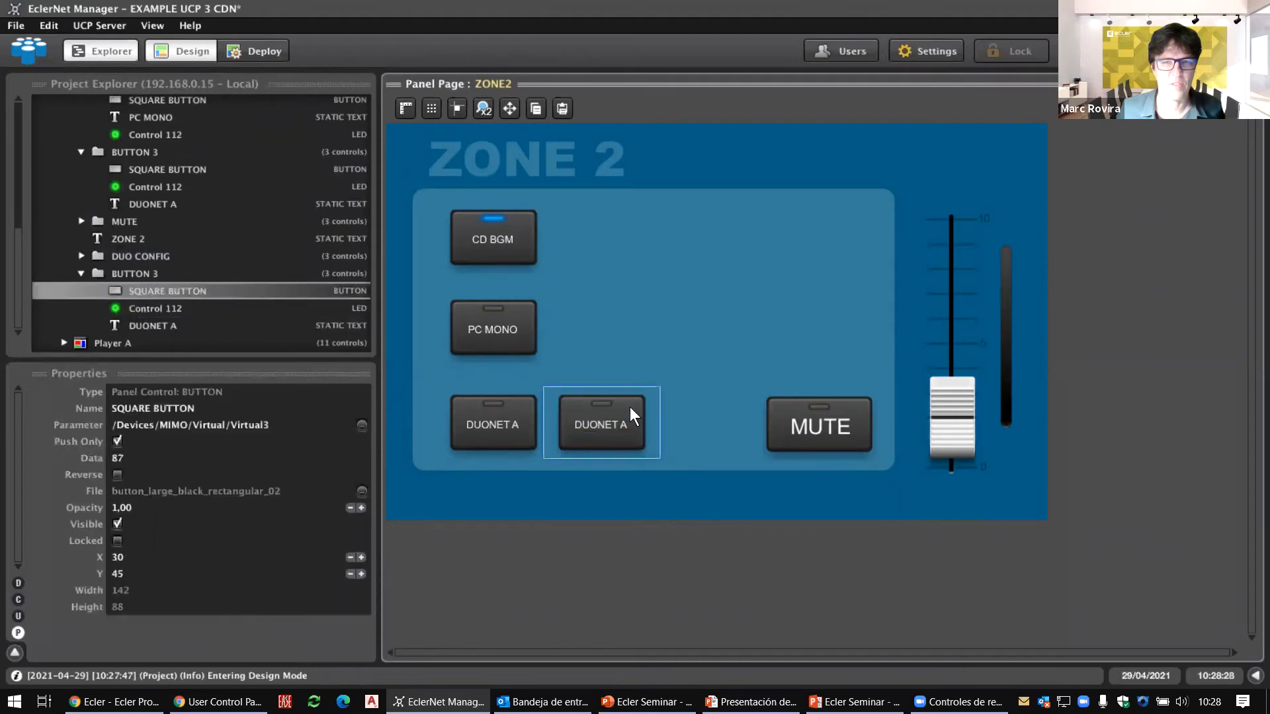
pyautogui.moveTo(601, 402); pyautogui.dragTo(655, 363)
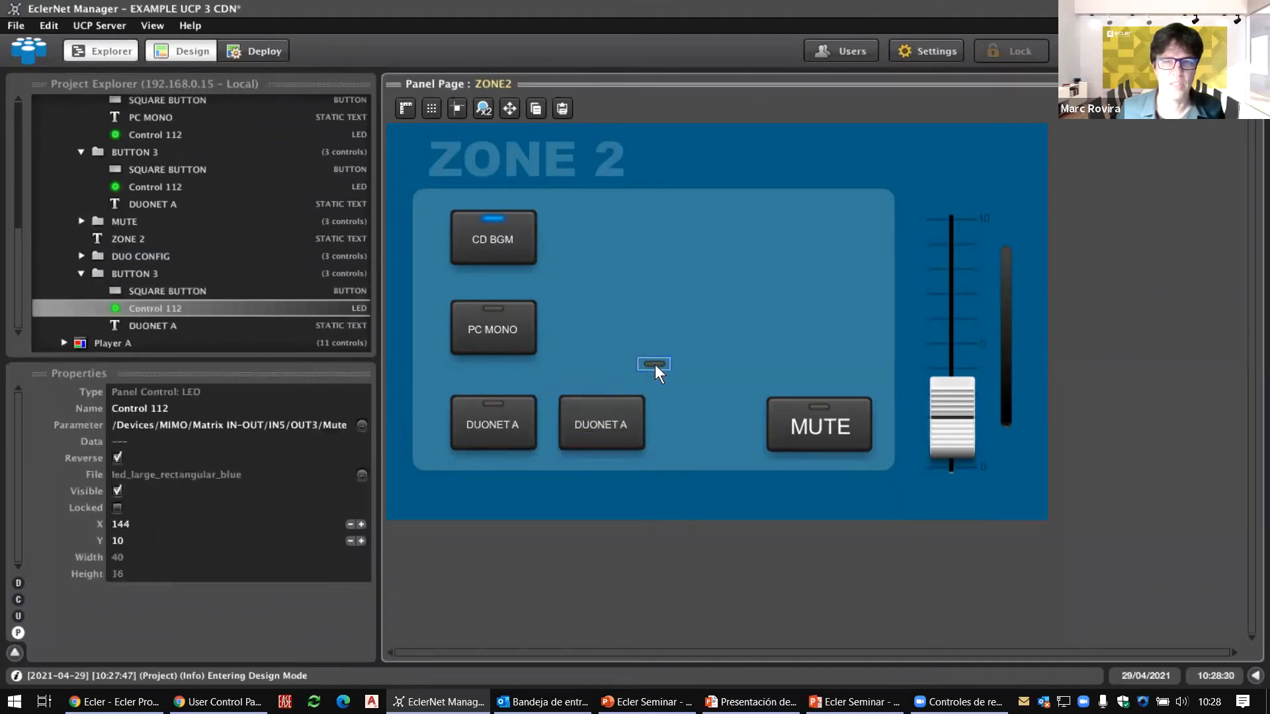
pyautogui.click(592, 412)
pyautogui.moveTo(599, 401); pyautogui.dragTo(652, 356)
pyautogui.moveTo(603, 416); pyautogui.dragTo(664, 379)
pyautogui.click(579, 423)
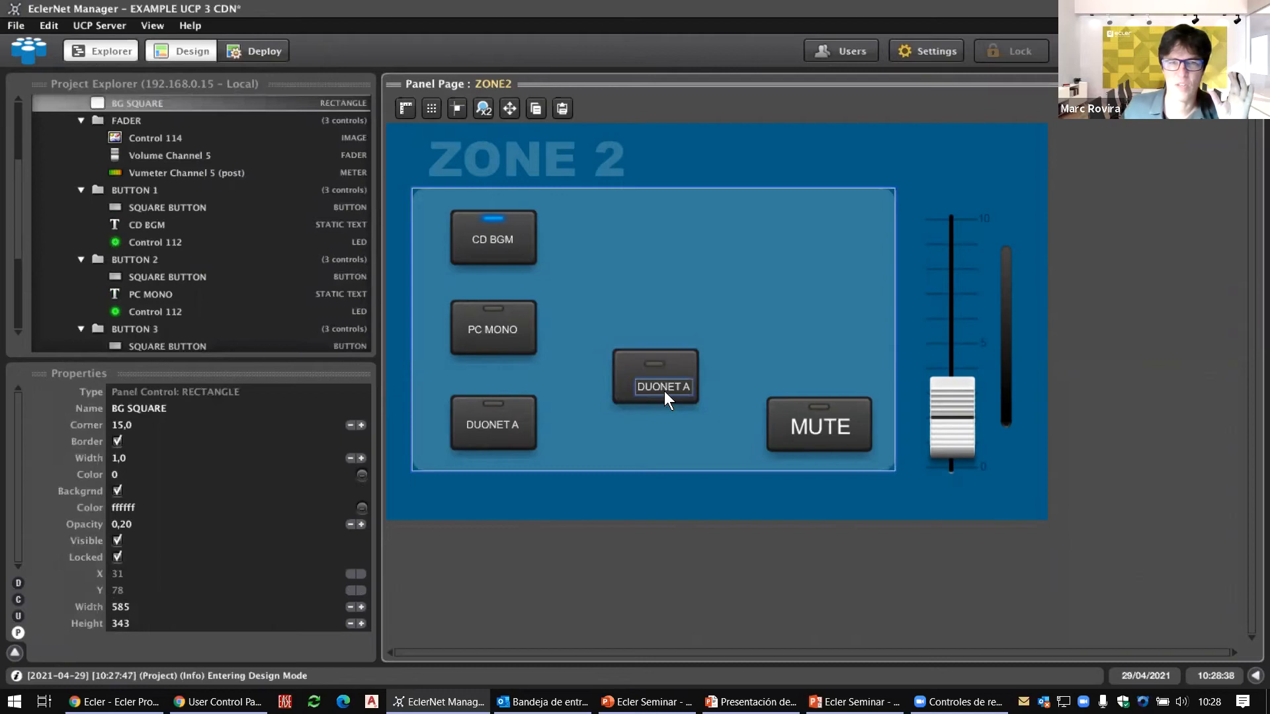
# Align the LED and the DUONET A text on the moved button, with the text at X 166, Y 30
pyautogui.moveTo(664, 391); pyautogui.dragTo(657, 382)
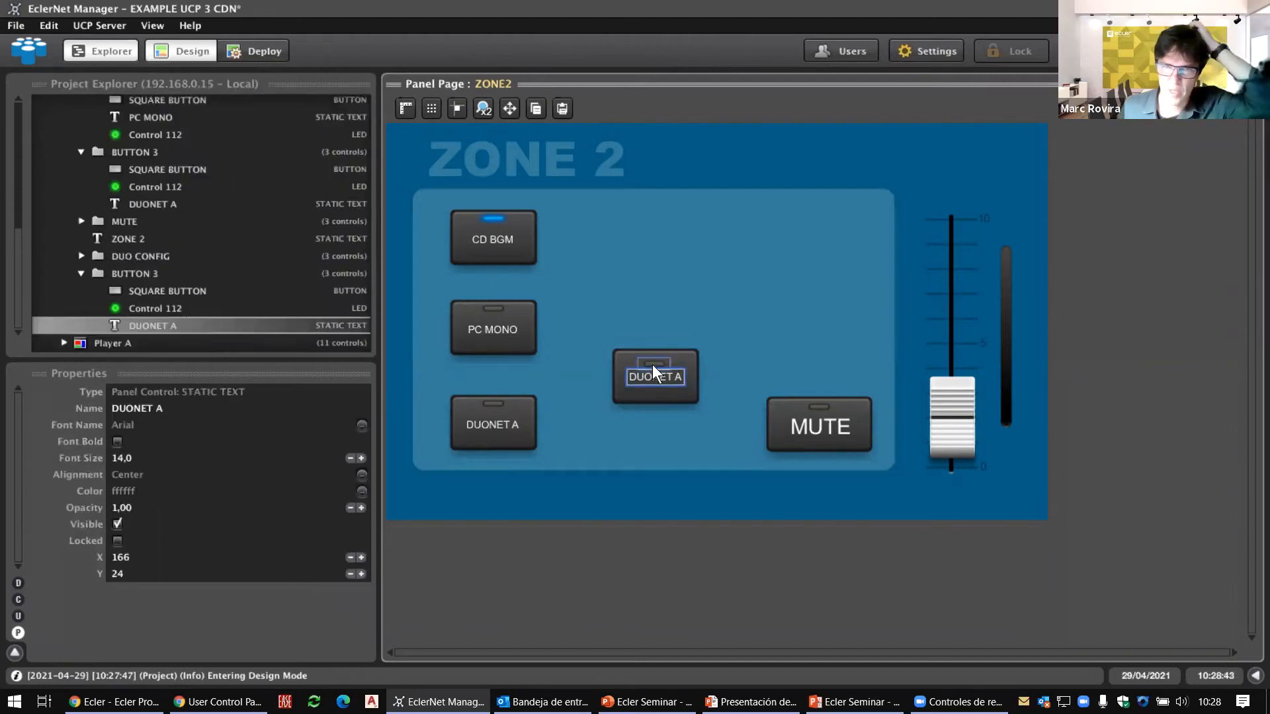
pyautogui.click(652, 364)
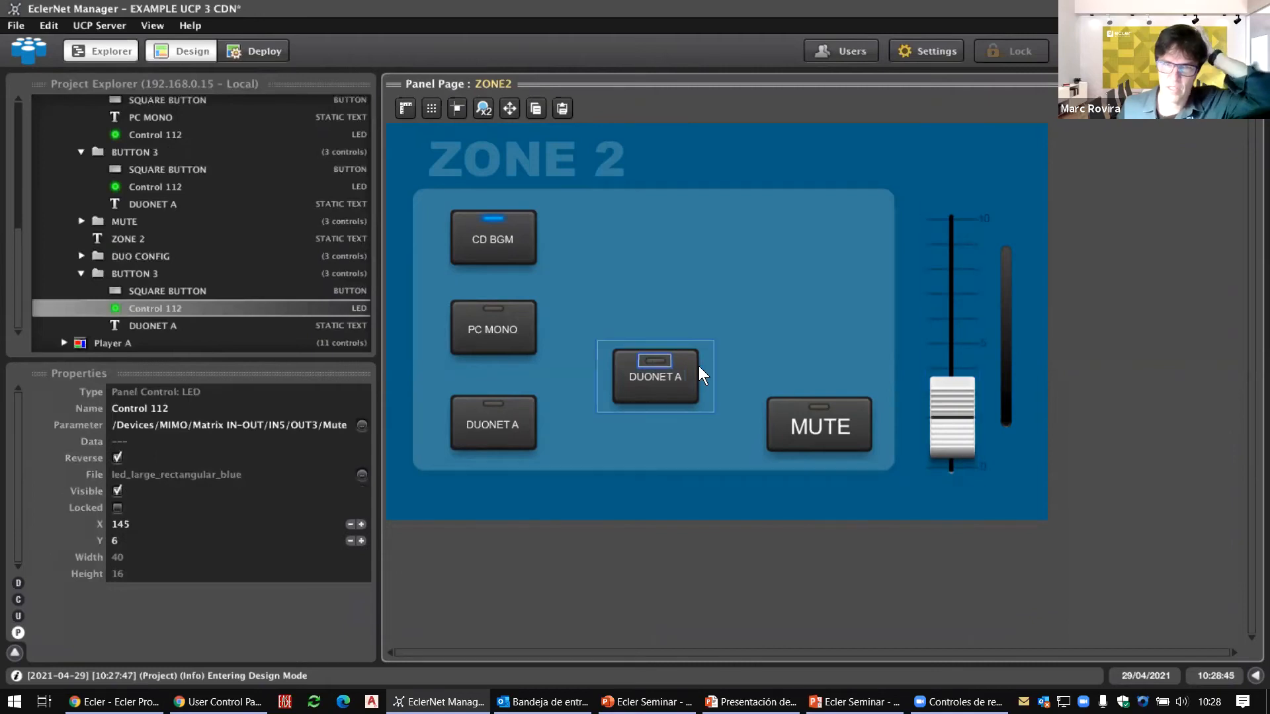
pyautogui.moveTo(660, 364); pyautogui.dragTo(661, 363)
pyautogui.click(661, 376)
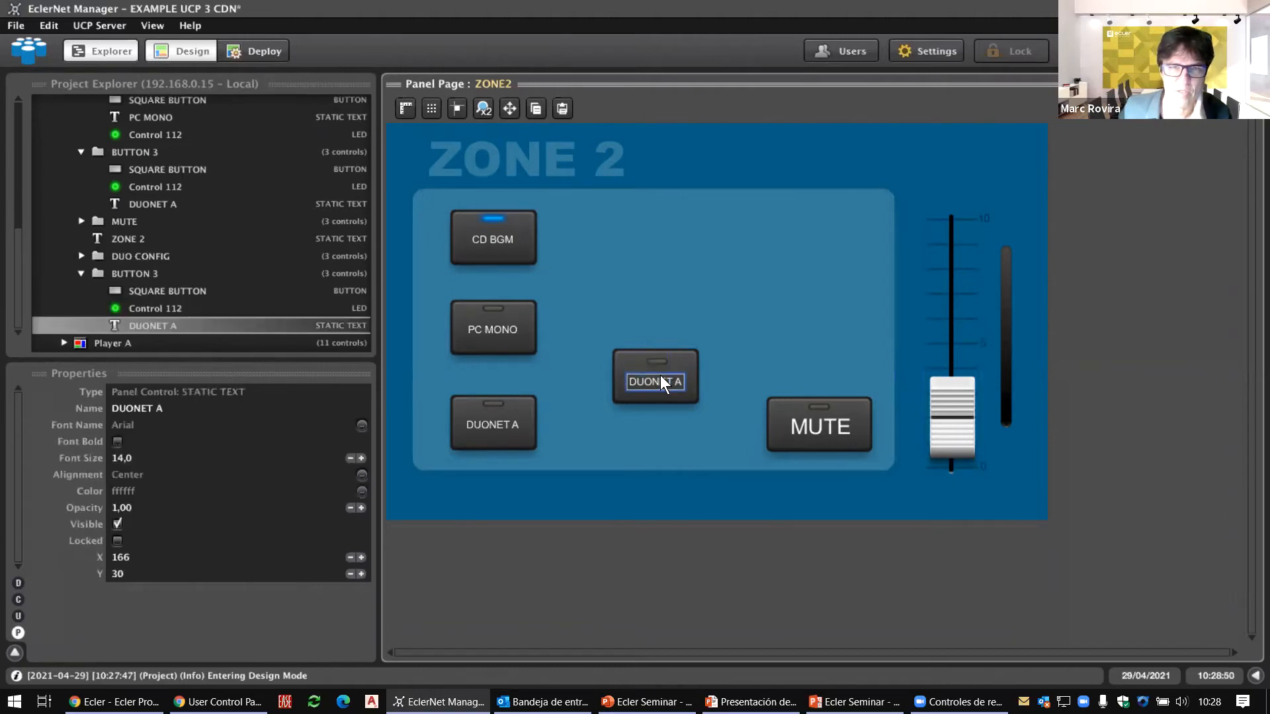
pyautogui.click(653, 429)
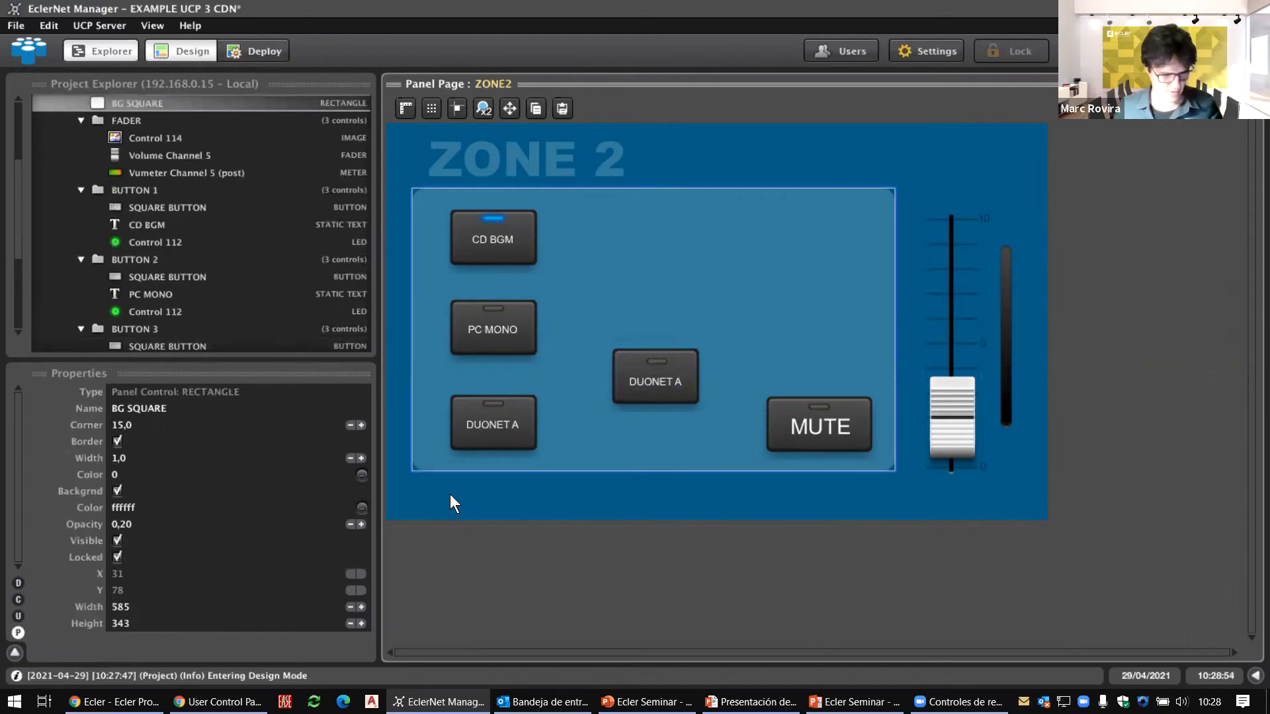
# Switch to the presentation, reveal the "Use Lock → no undo" tip and return to EclerNet Manager
pyautogui.hotkey('alt', 'Tab')
pyautogui.click(675, 271)
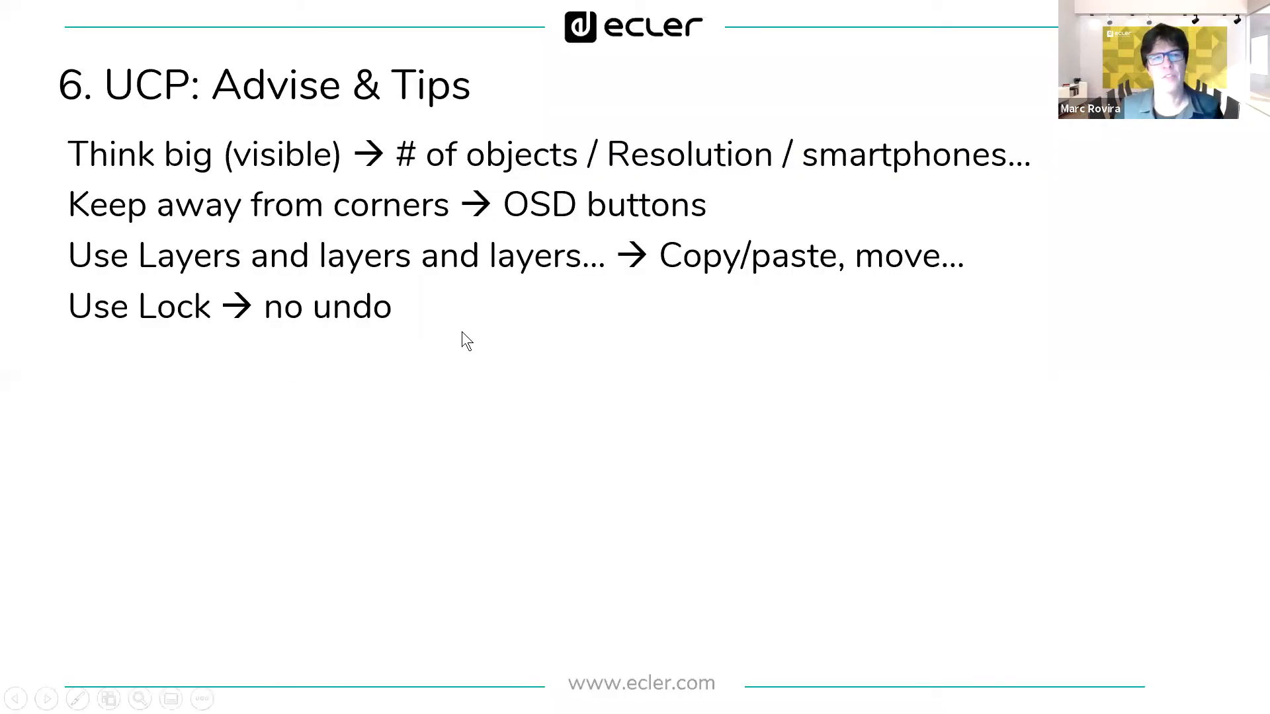
pyautogui.hotkey('alt', 'Tab')
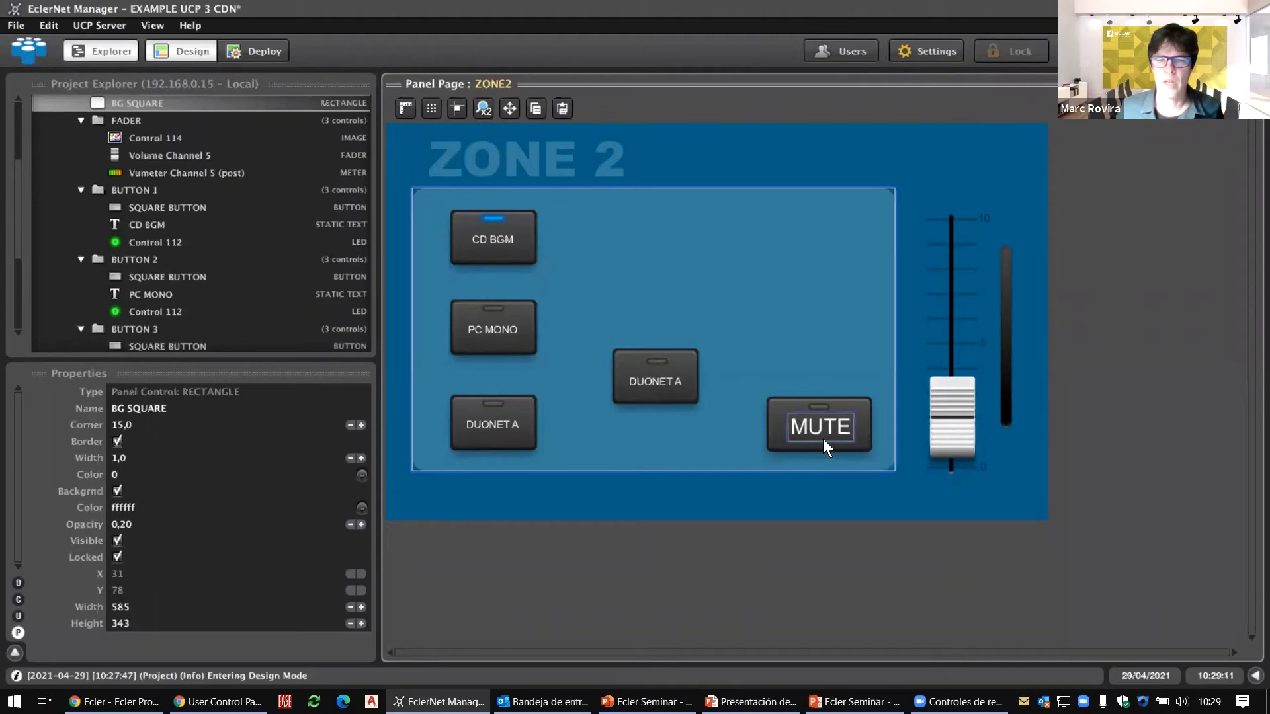
# Shift the MUTE text off-centre on its button to X 156, Y 241 and check the edit commands for an undo
pyautogui.moveTo(829, 435); pyautogui.dragTo(865, 411)
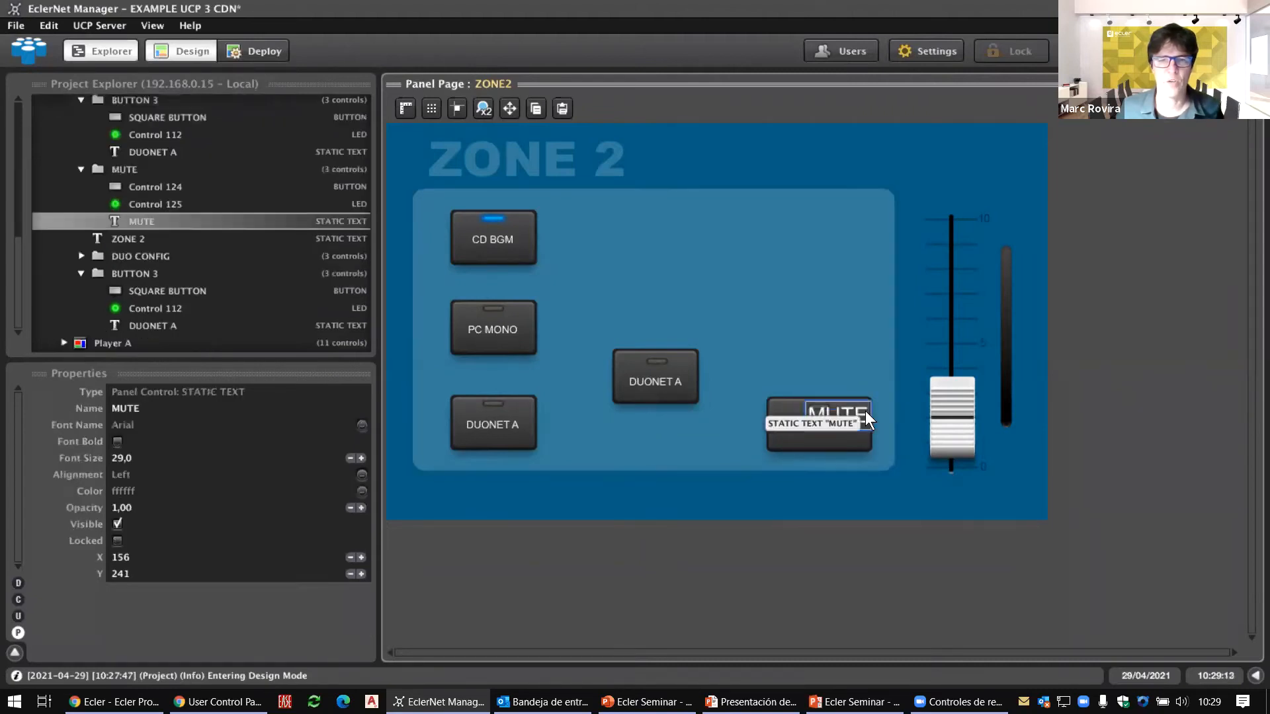
pyautogui.click(46, 25)
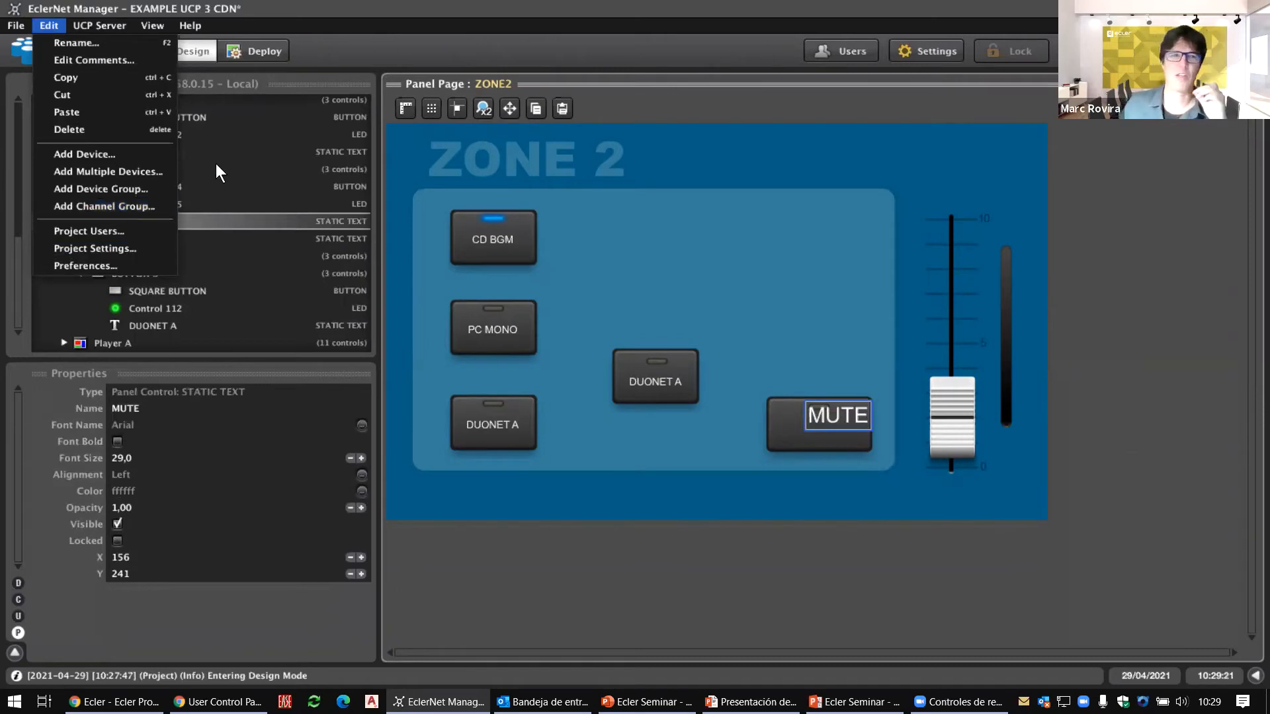
pyautogui.click(227, 6)
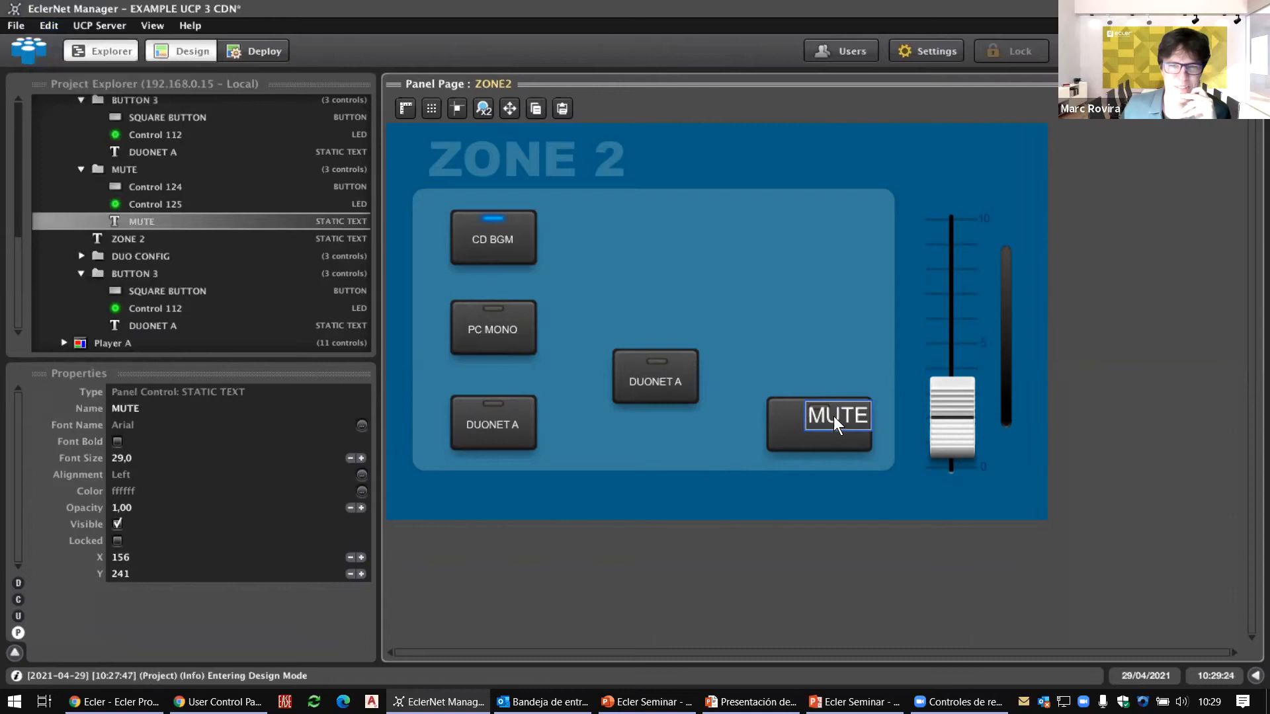
# Centre the MUTE text on its button at X 135, Y 255 and lock the MUTE layer
pyautogui.moveTo(828, 427)
pyautogui.mouseDown()
pyautogui.moveTo(782, 431)
pyautogui.moveTo(822, 423)
pyautogui.moveTo(824, 433)
pyautogui.mouseUp()
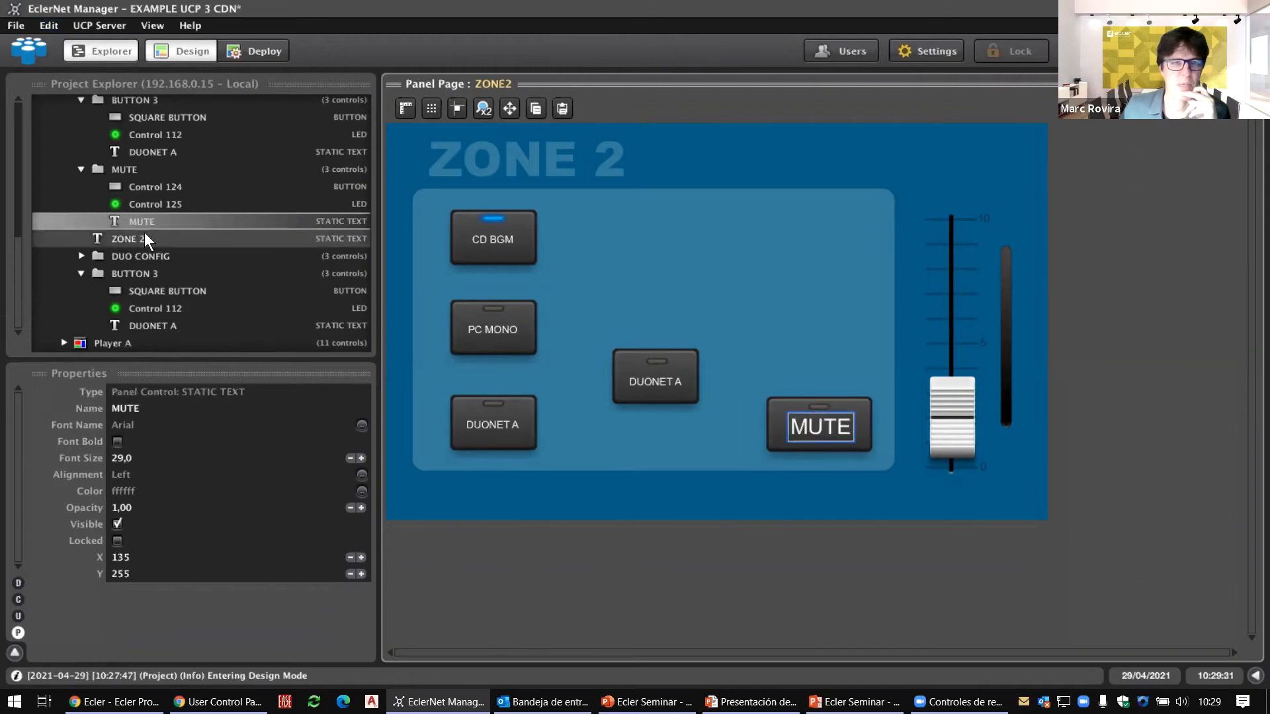
pyautogui.click(139, 170)
pyautogui.click(118, 459)
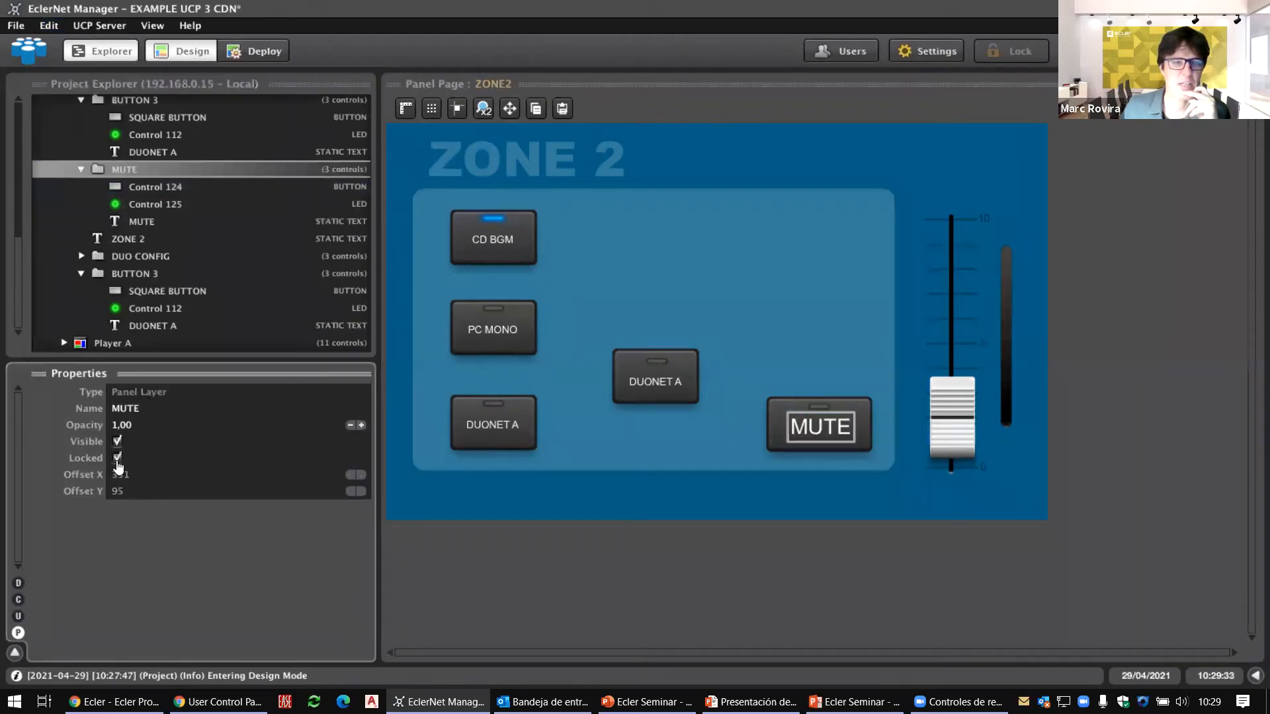
# Try to move the MUTE text and its button in the locked MUTE layer on ZONE2
pyautogui.click(859, 426)
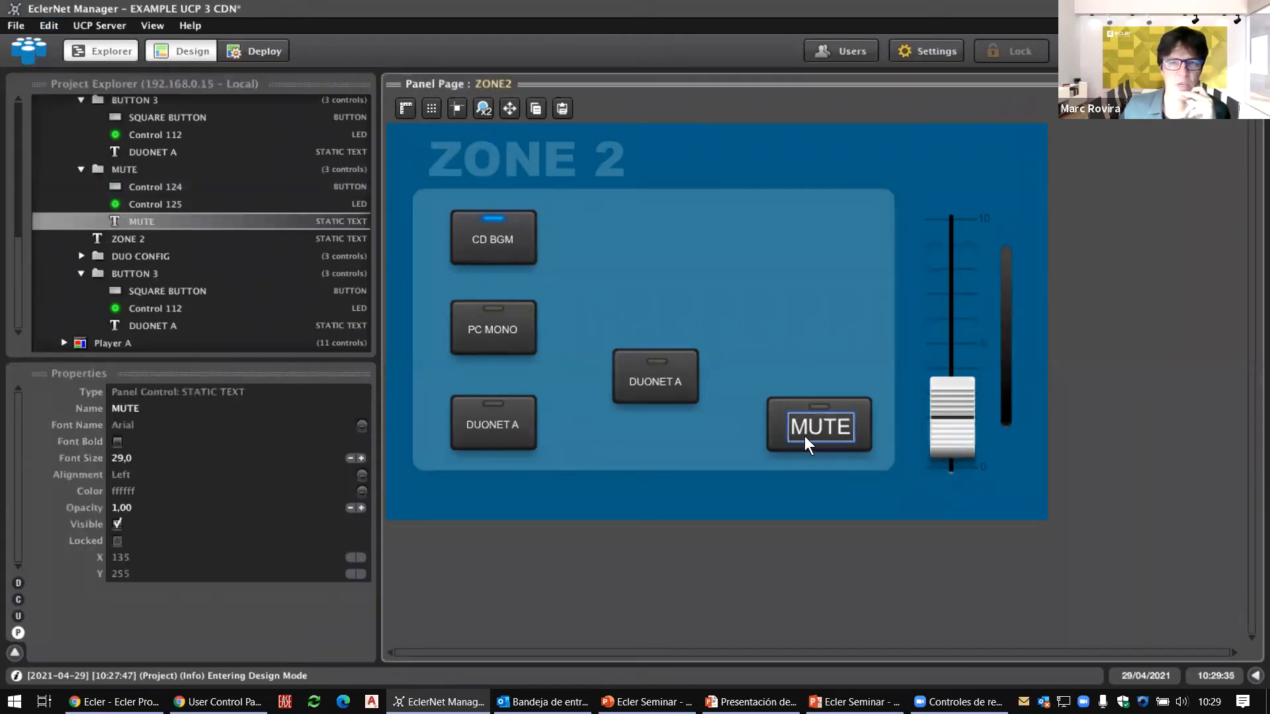
pyautogui.click(774, 418)
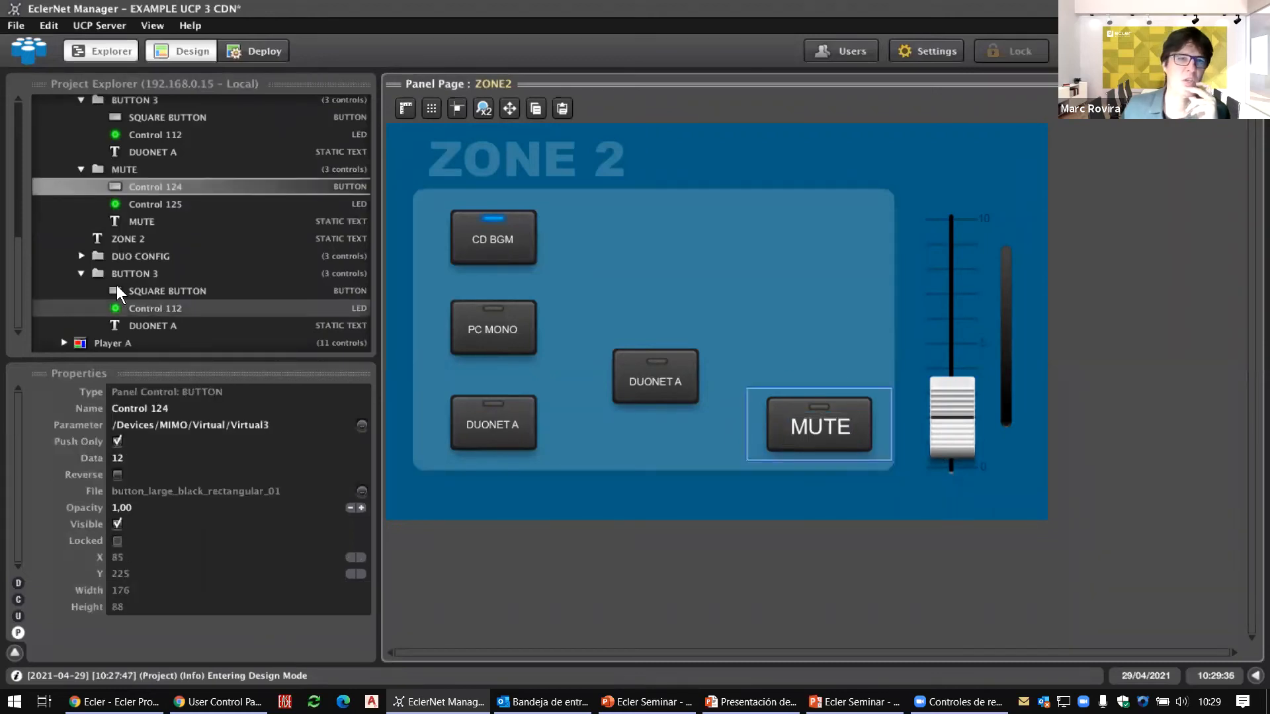
# Lock the whole ZONE1 page and try to move its PC MONO text and CD BGM button
pyautogui.scroll(8, 131, 275)
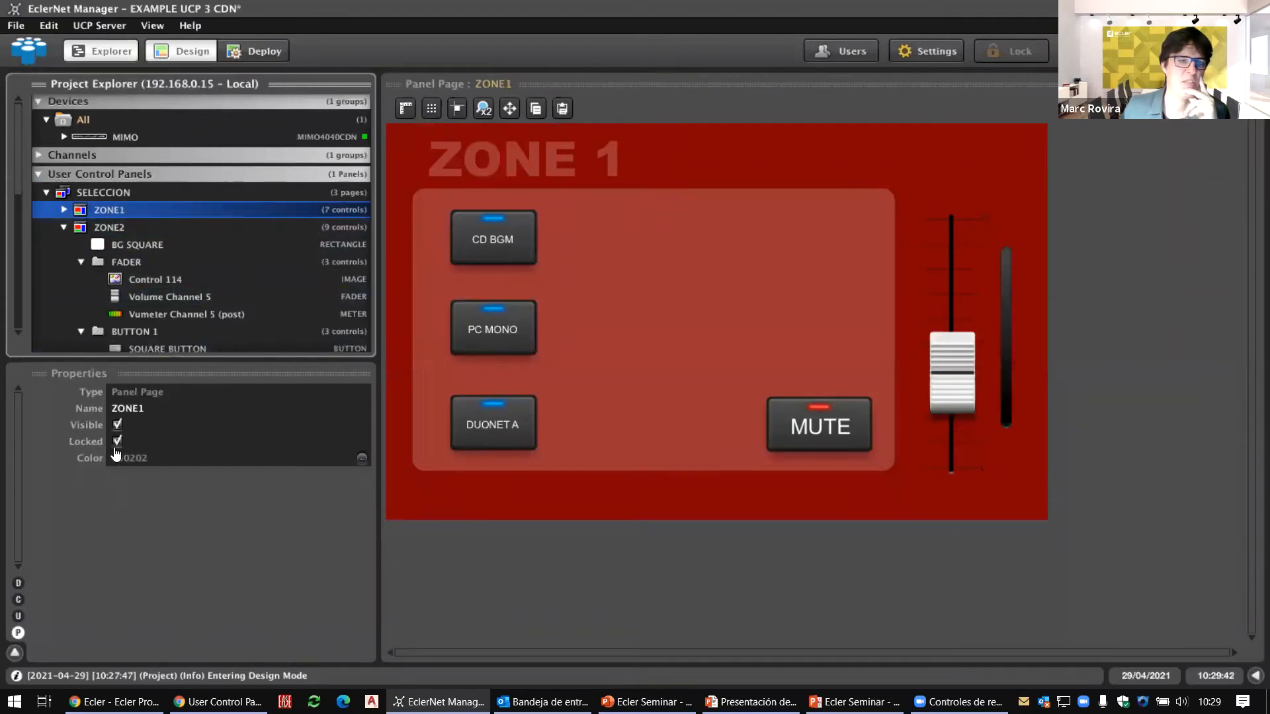
pyautogui.click(501, 332)
pyautogui.click(498, 328)
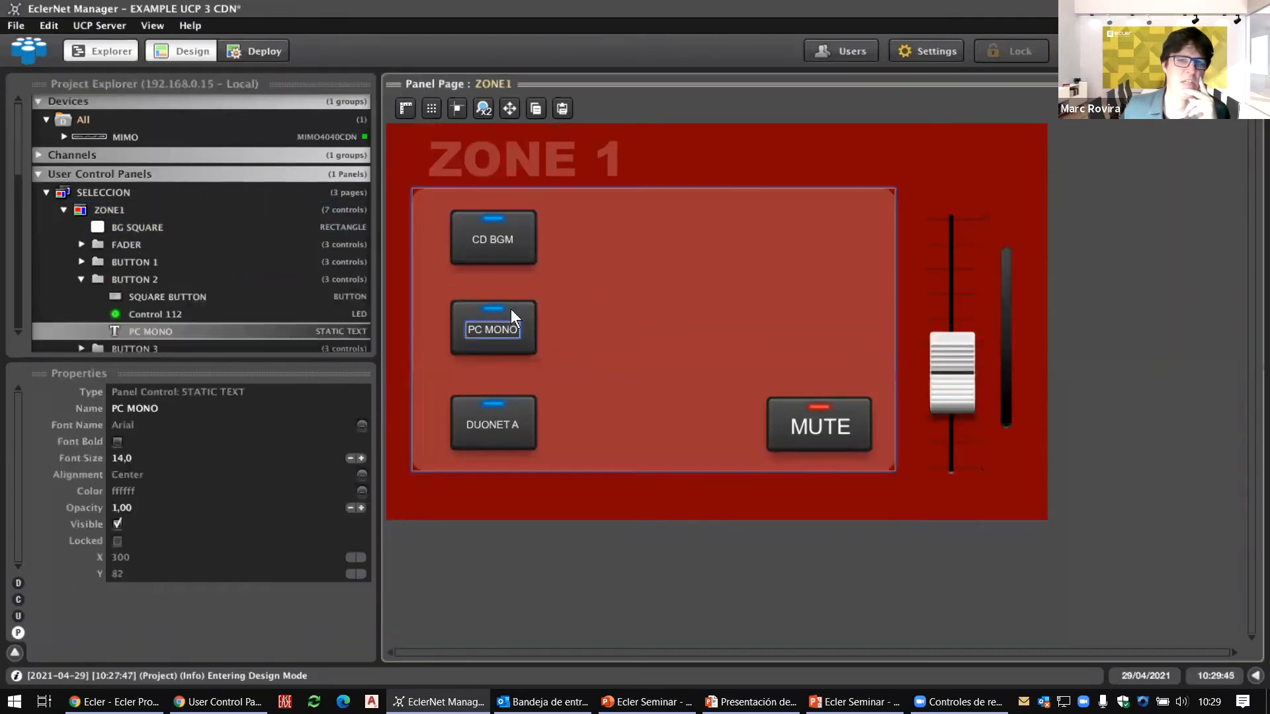
pyautogui.click(513, 241)
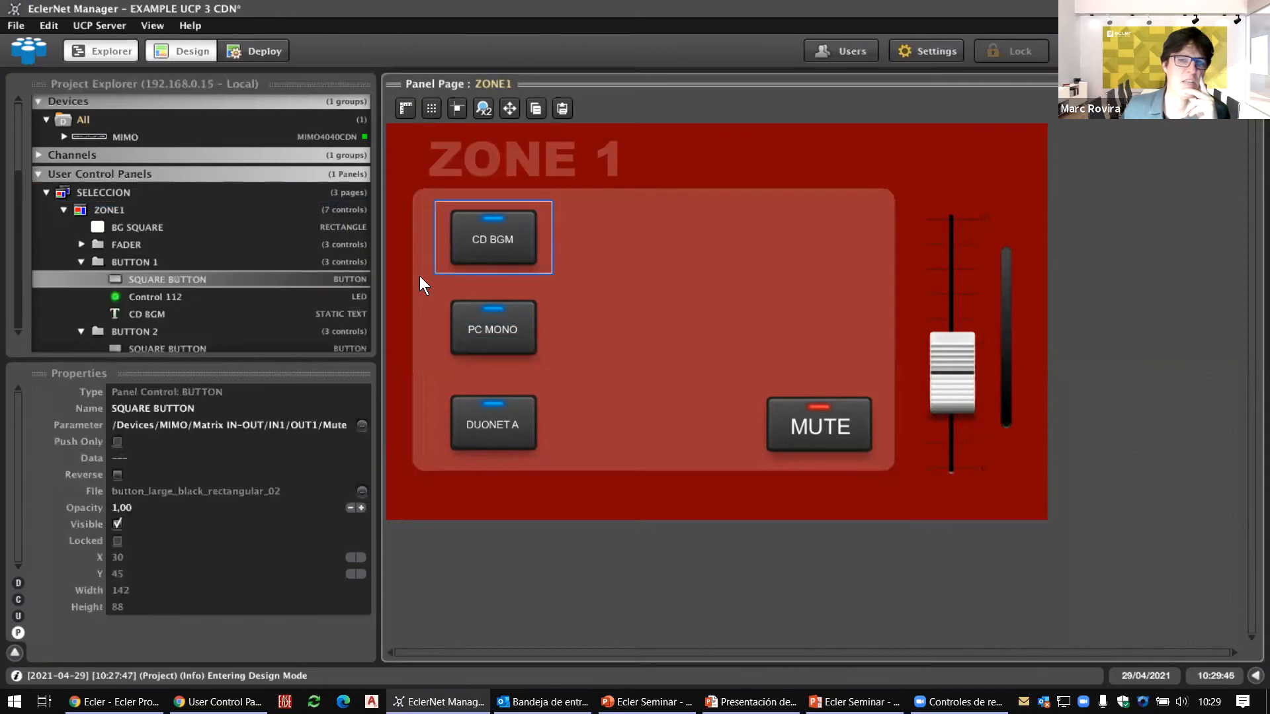
# Collapse the ZONE1 and ZONE2 pages in the project tree, leaving ZONE2 selected
pyautogui.click(122, 209)
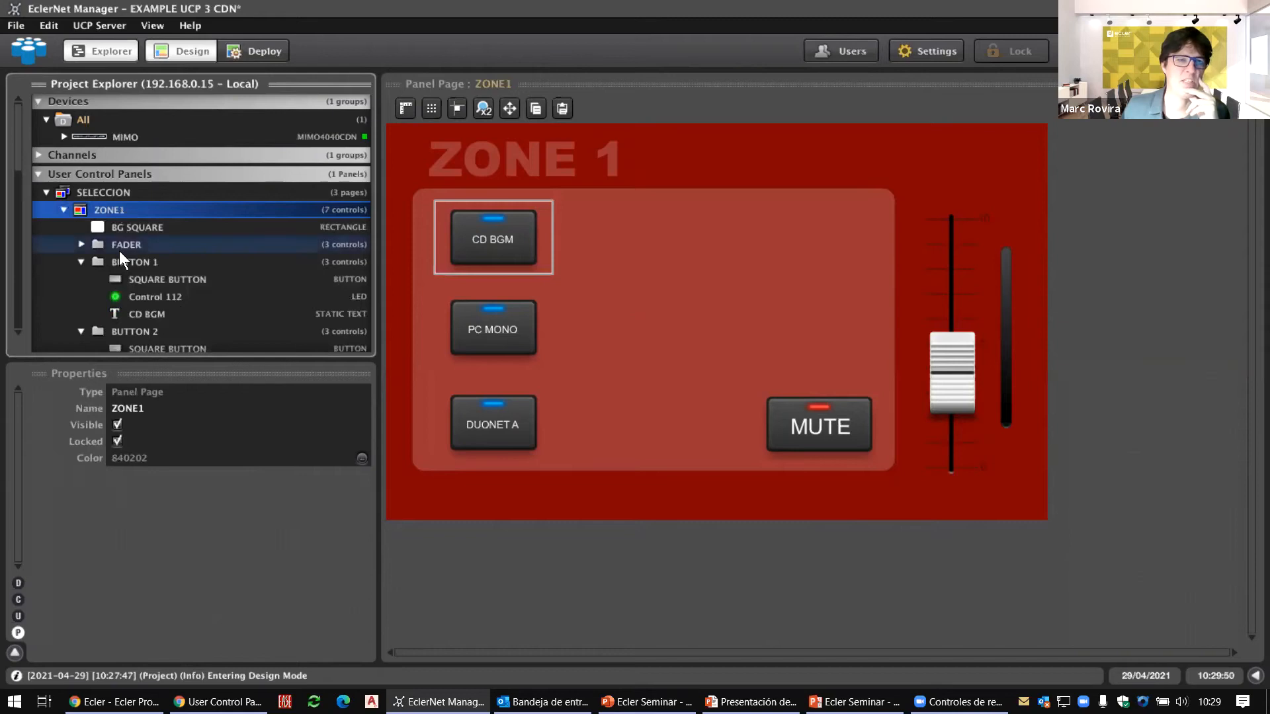
pyautogui.click(64, 213)
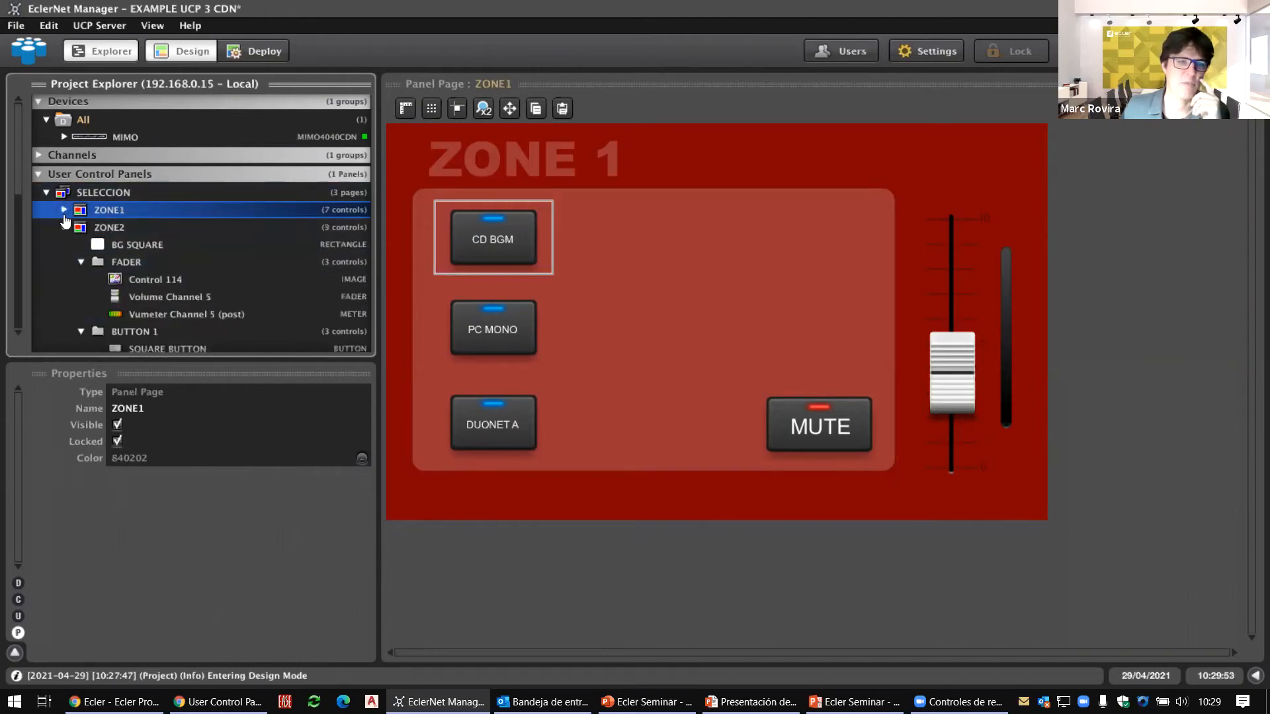
pyautogui.click(68, 225)
pyautogui.click(65, 227)
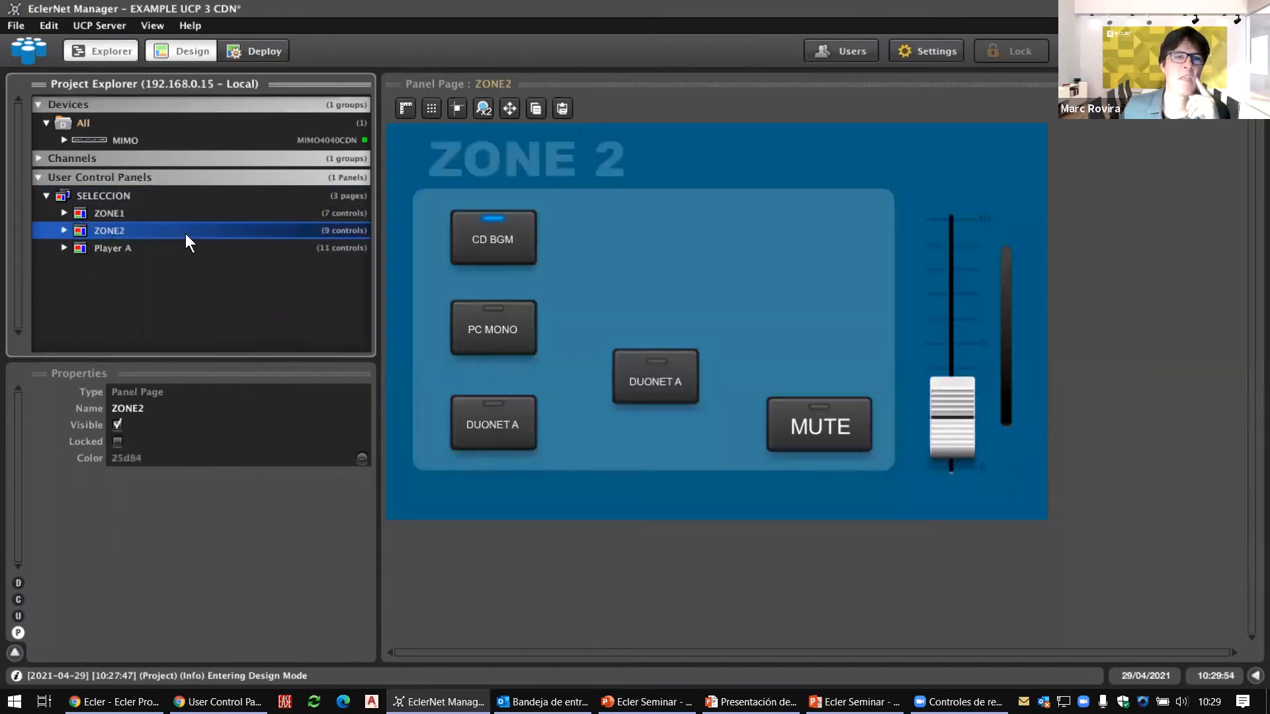
# Switch to the presentation, reveal the tip line with the people, heart and camera symbols, and return to EclerNet Manager
pyautogui.hotkey('alt', 'Tab')
pyautogui.click(668, 377)
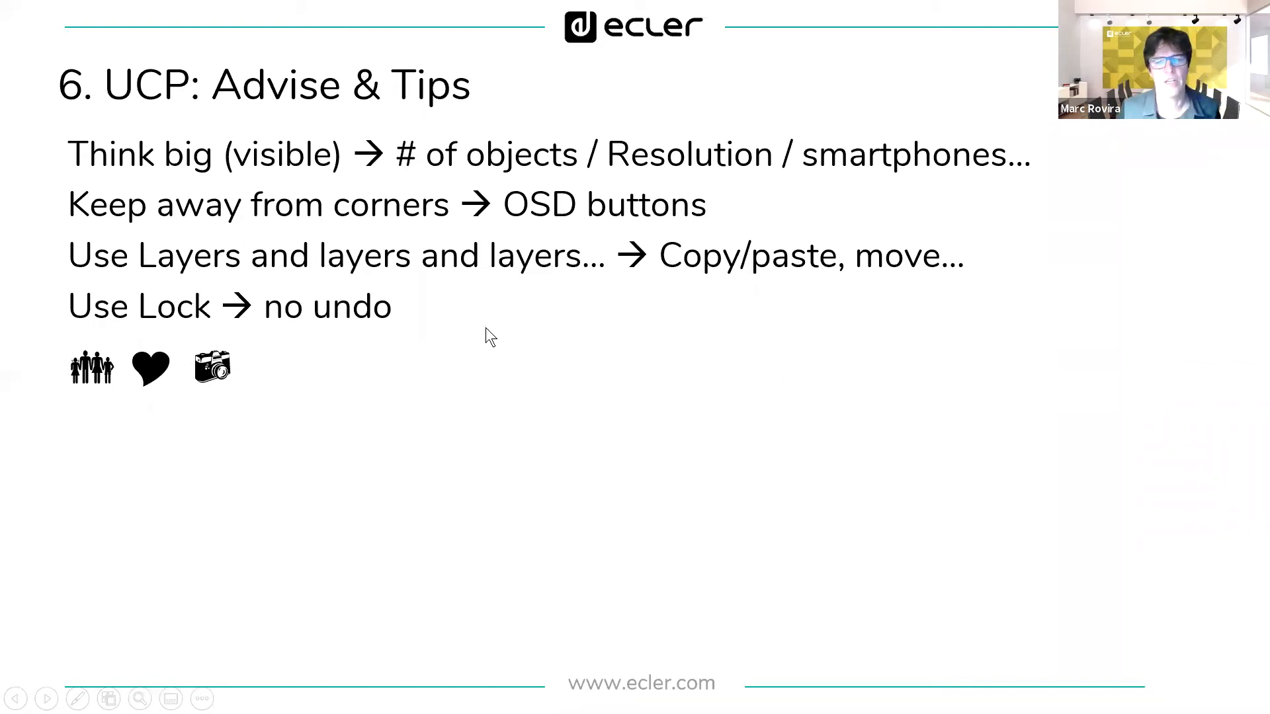
pyautogui.click(656, 471)
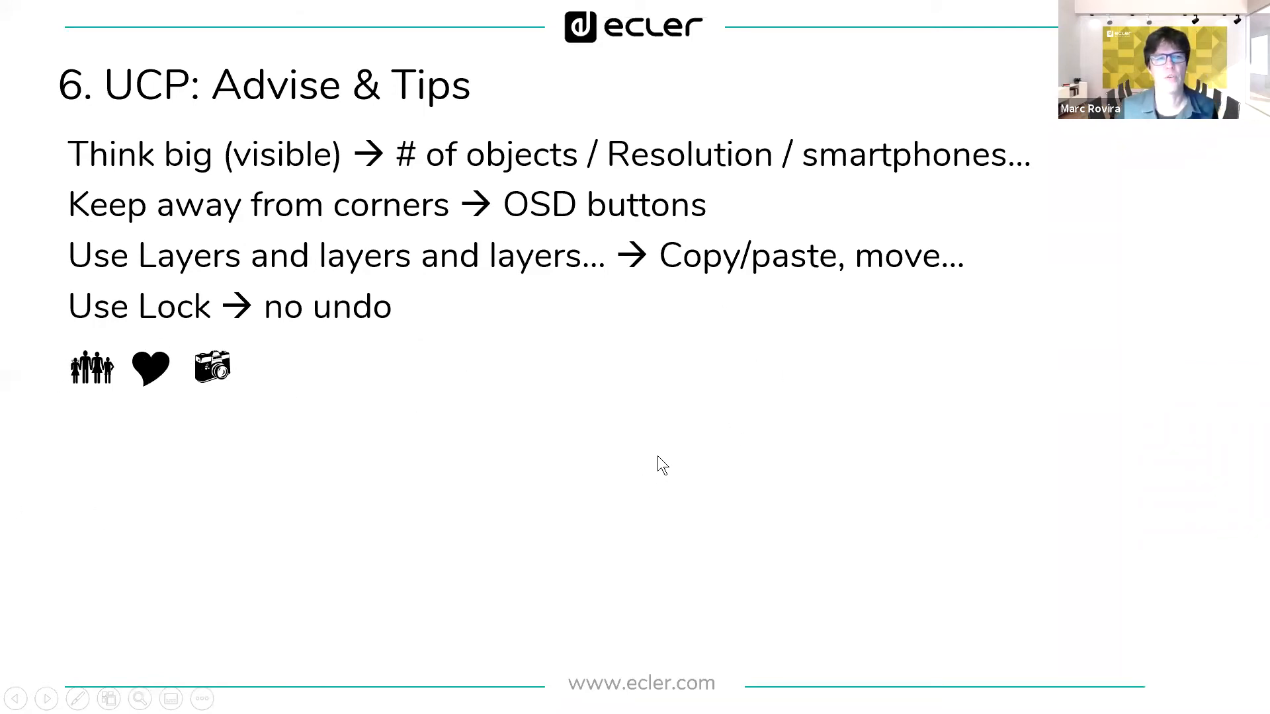
pyautogui.hotkey('alt', 'Tab')
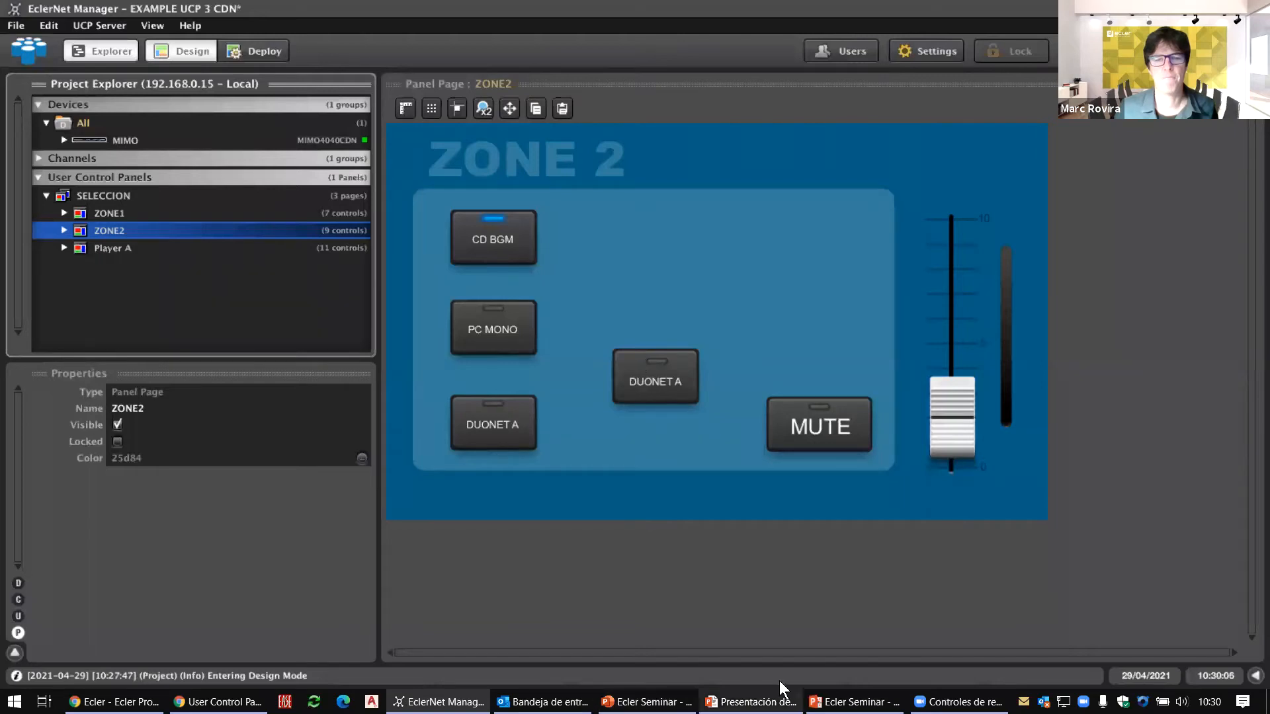
# Select the MUTE text on ZONE1, then switch to Word and create a blank document in a maximized window
pyautogui.click(133, 214)
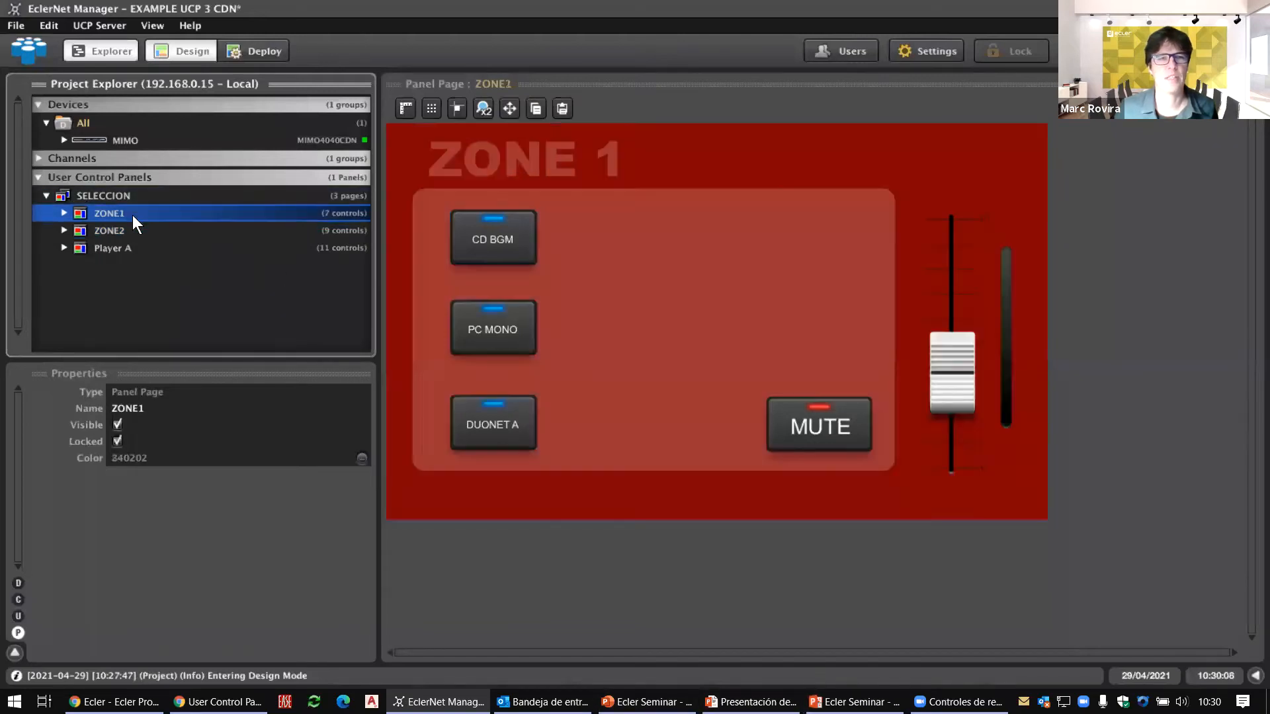
pyautogui.click(818, 431)
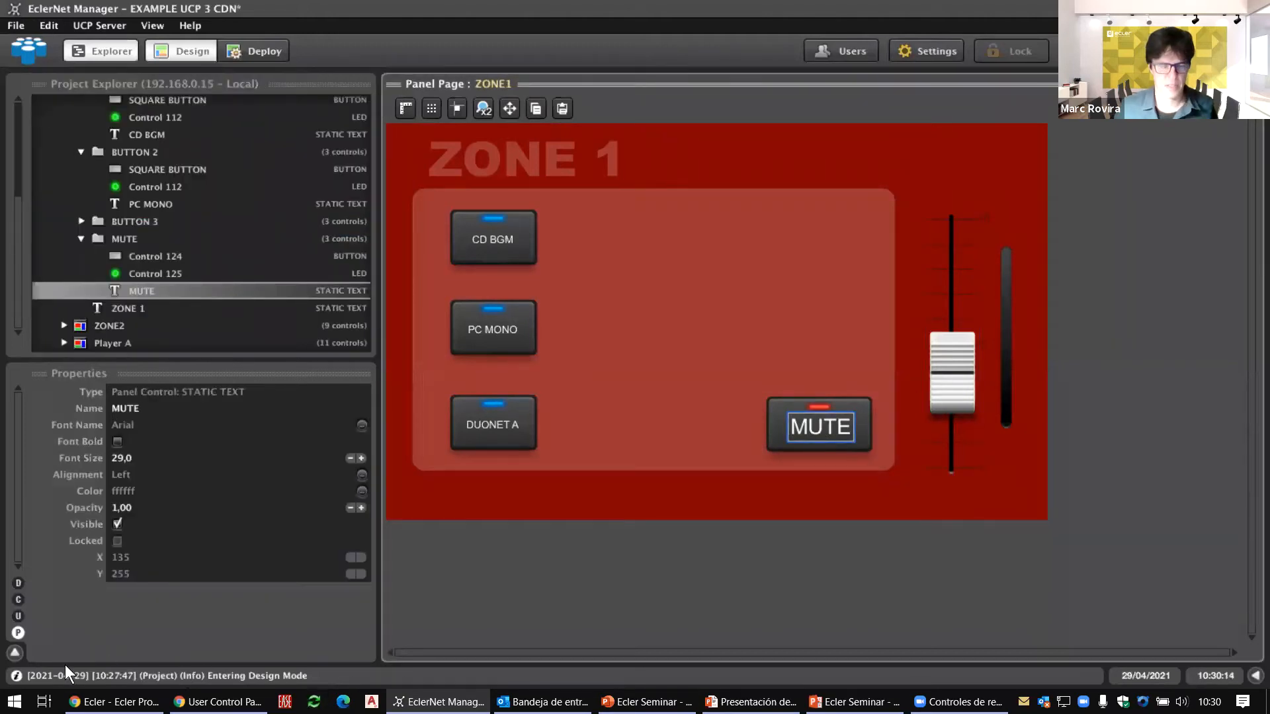
pyautogui.hotkey('ctrl', 's')
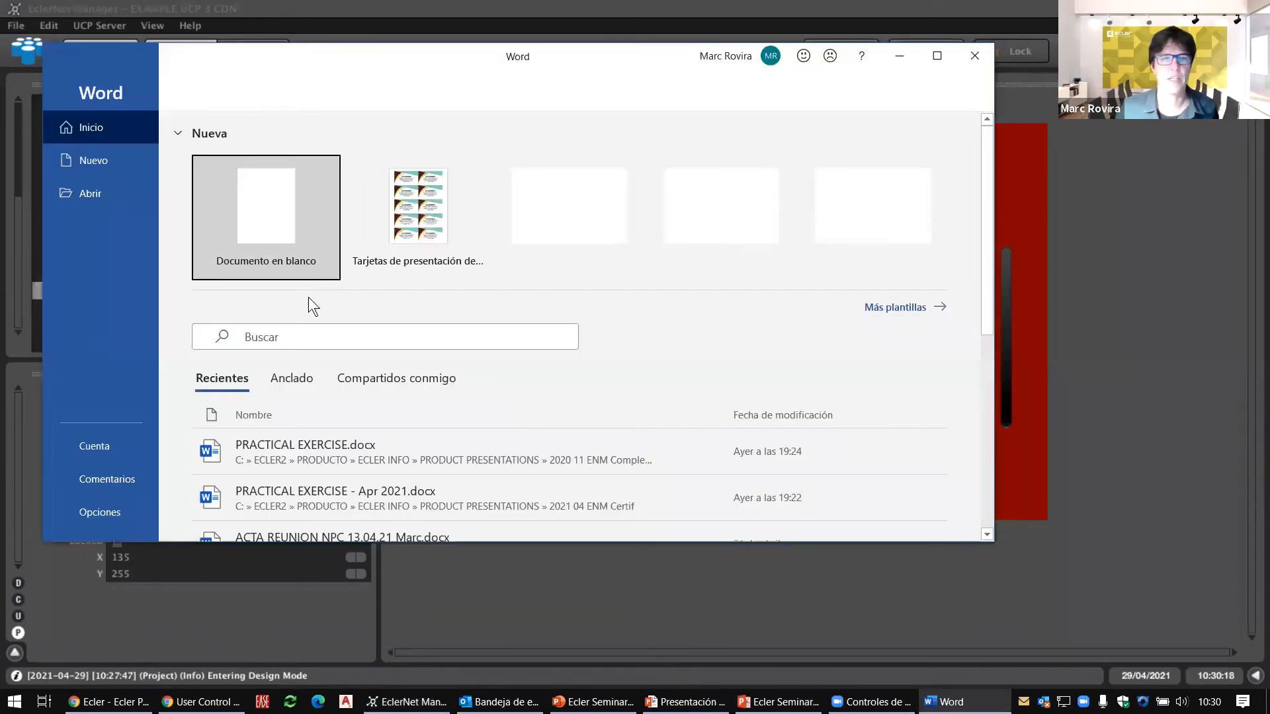
pyautogui.click(284, 231)
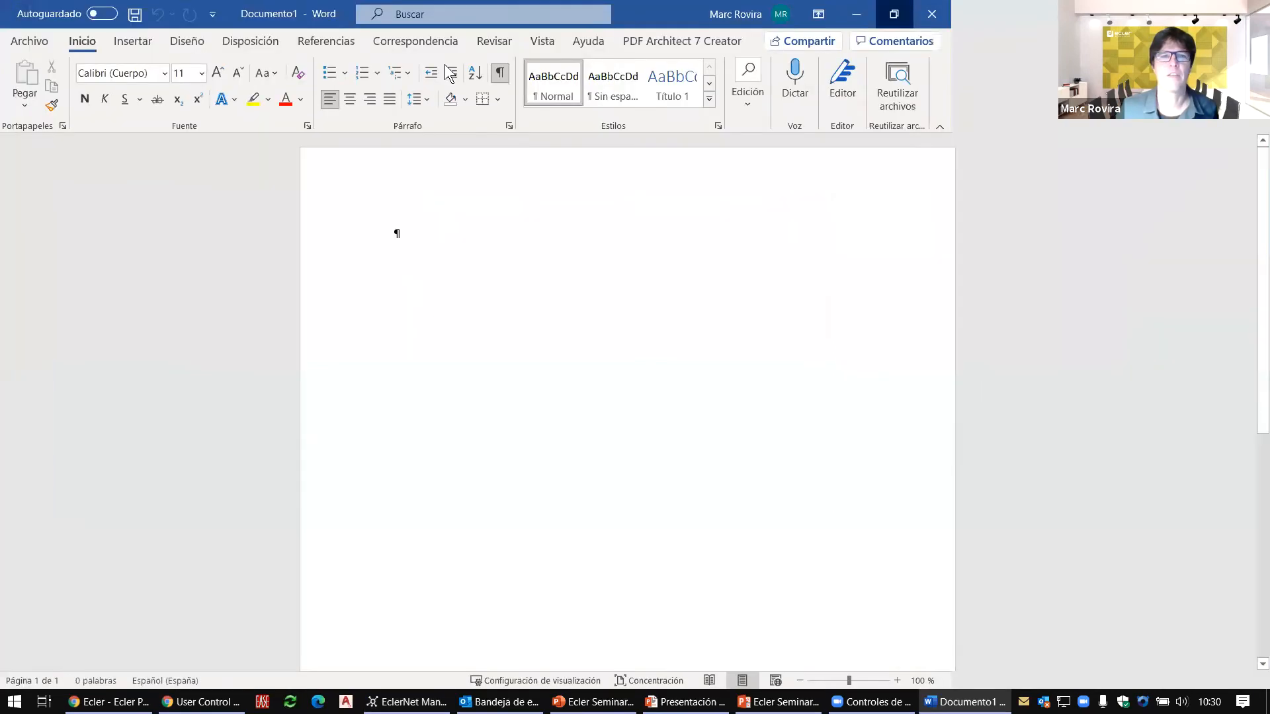
pyautogui.click(937, 57)
pyautogui.click(122, 42)
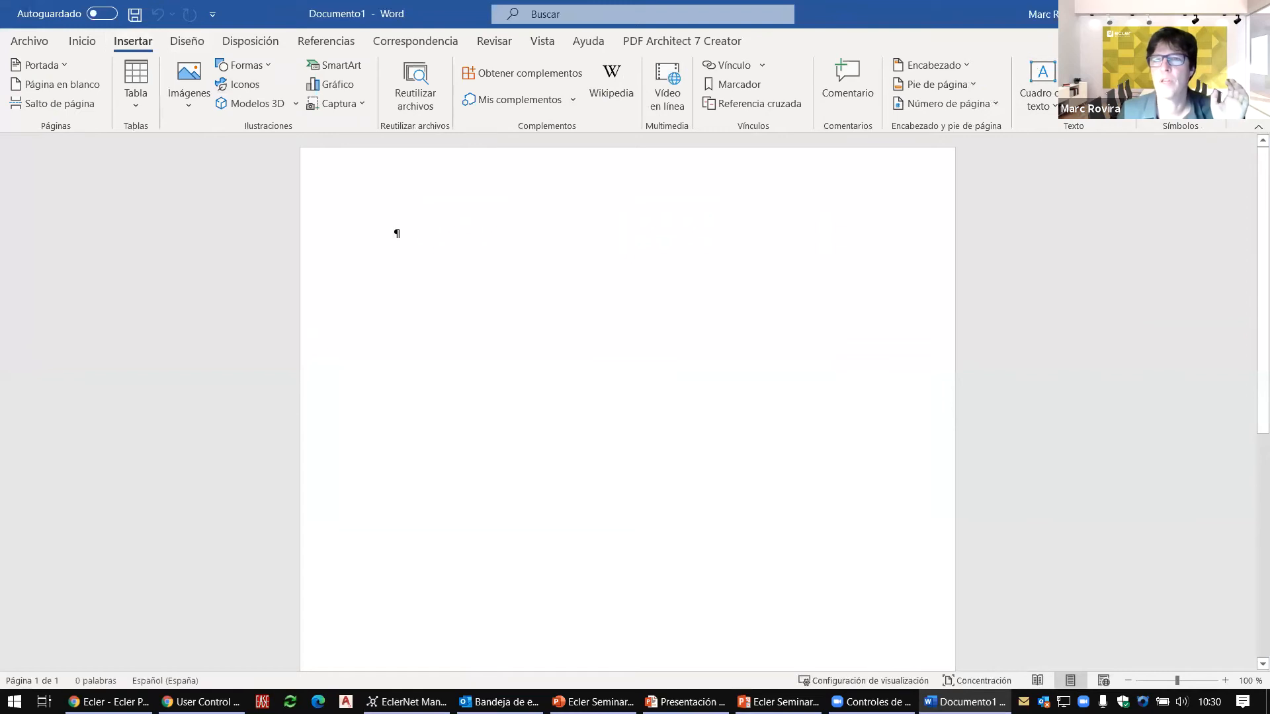
# Open the full symbol picker and browse the characters of the Webdings and Wingdings fonts
pyautogui.click(1179, 85)
pyautogui.click(1188, 217)
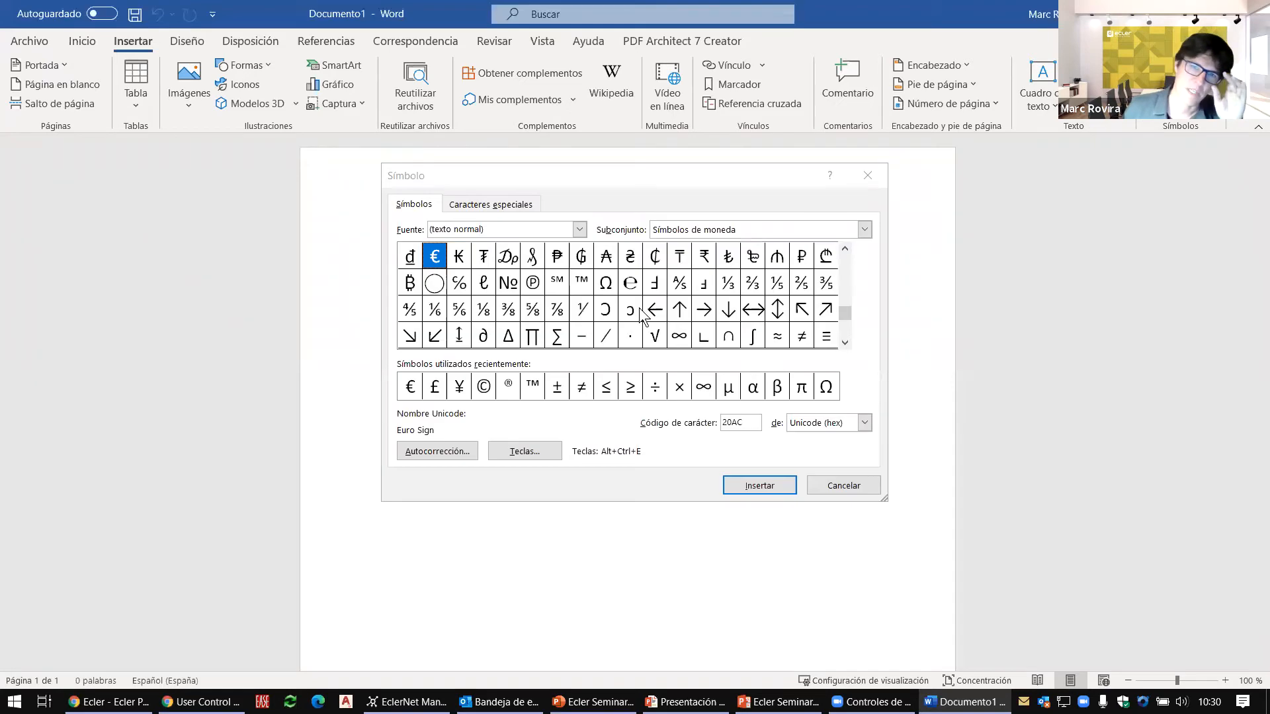
pyautogui.click(580, 229)
pyautogui.scroll(-5, 543, 303)
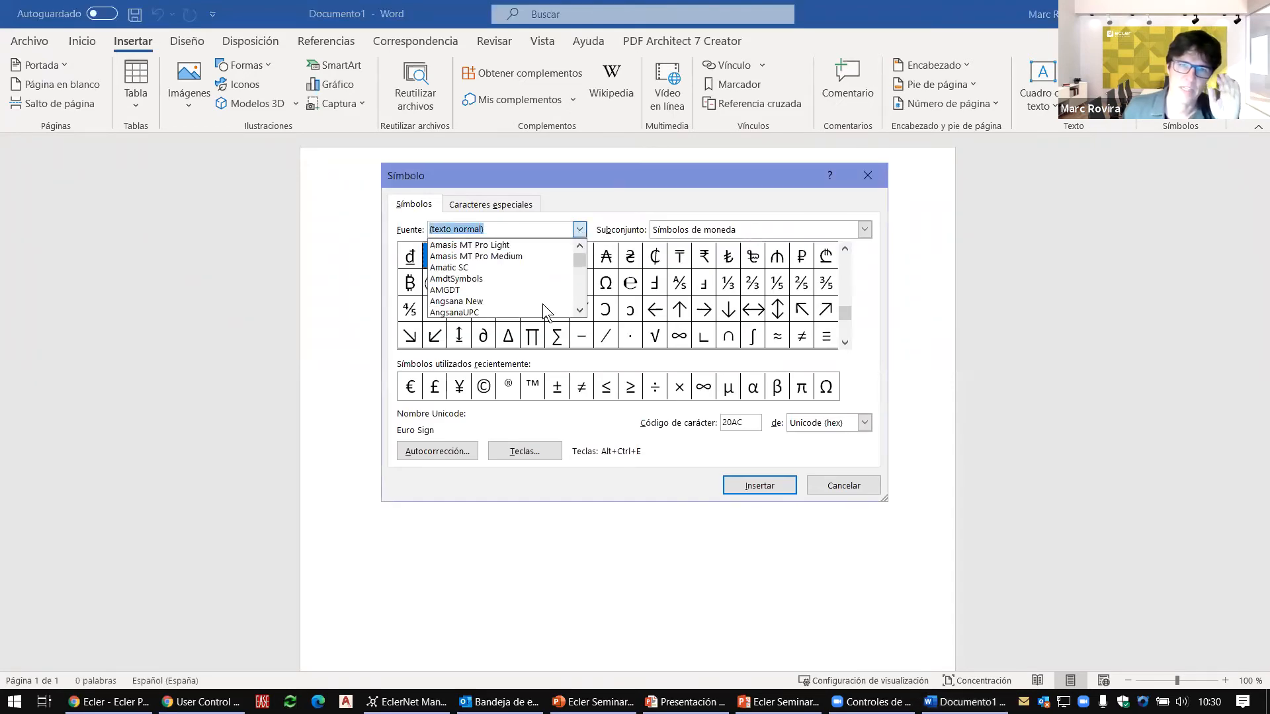
pyautogui.moveTo(584, 263); pyautogui.dragTo(571, 295)
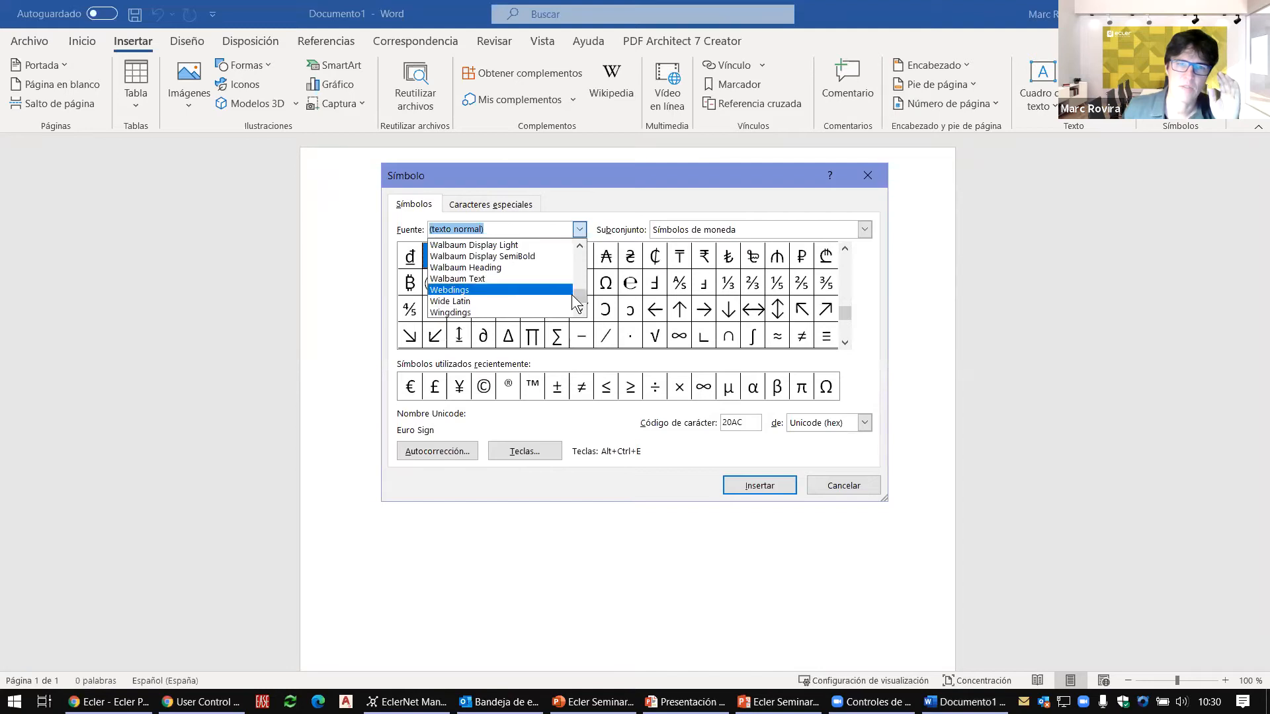
pyautogui.click(502, 292)
pyautogui.click(580, 230)
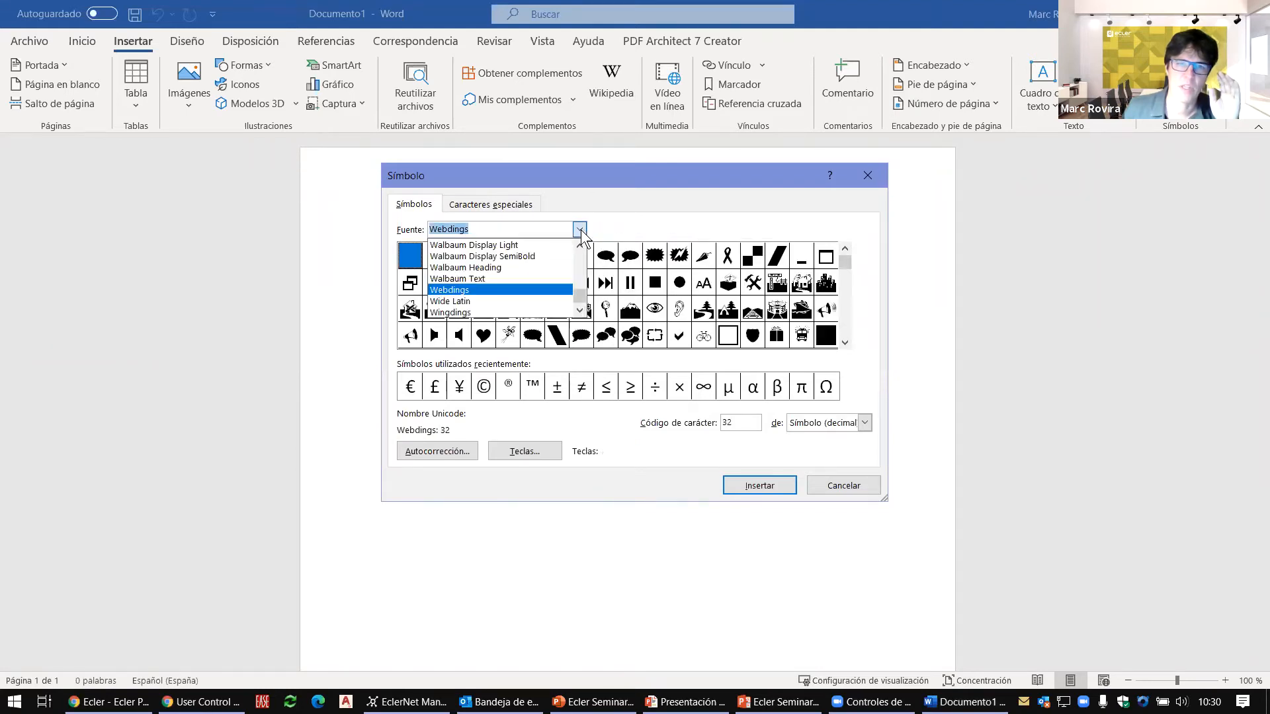
pyautogui.click(484, 308)
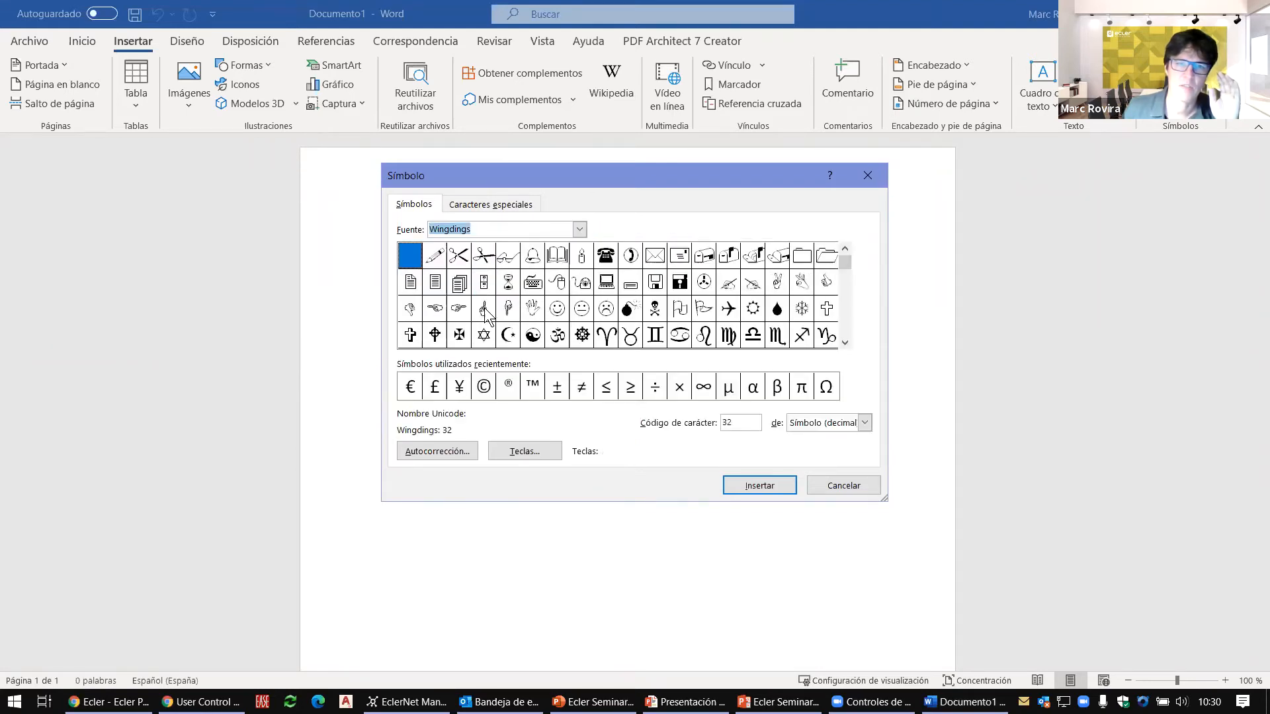
# Insert the open-hand symbol from the Wingdings 2 font into the document and close the symbol picker
pyautogui.click(580, 230)
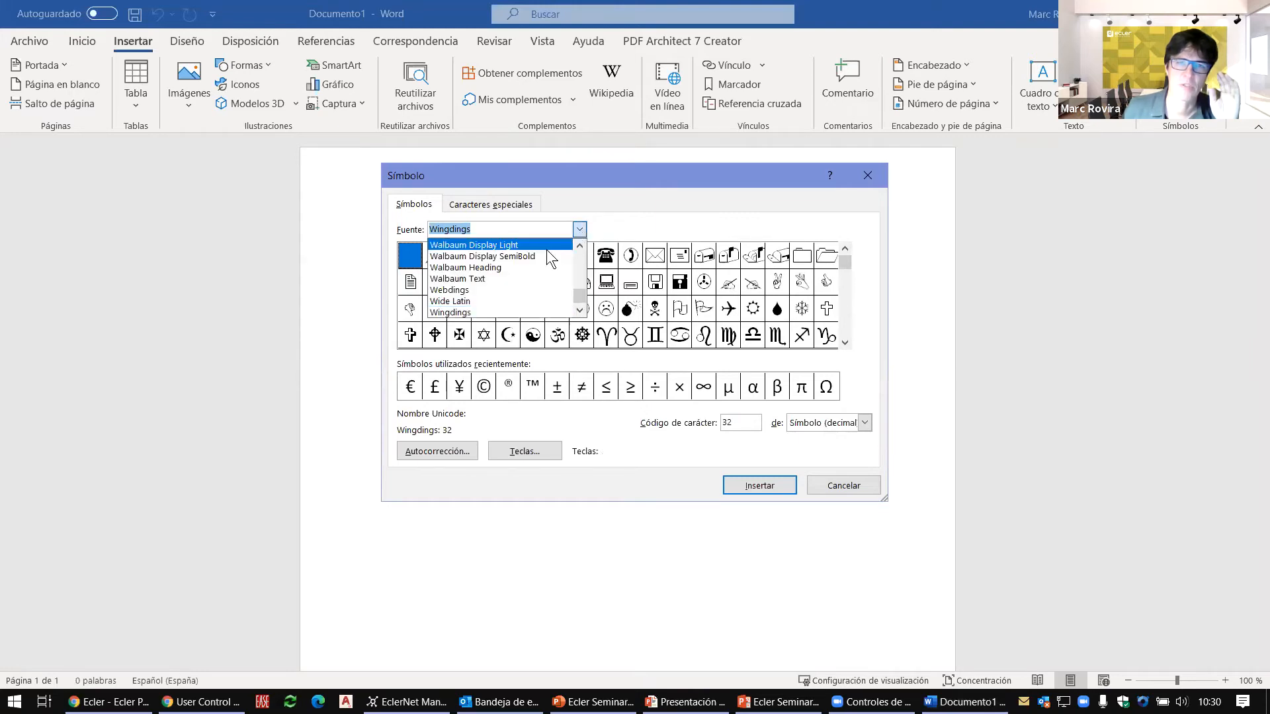
pyautogui.click(518, 290)
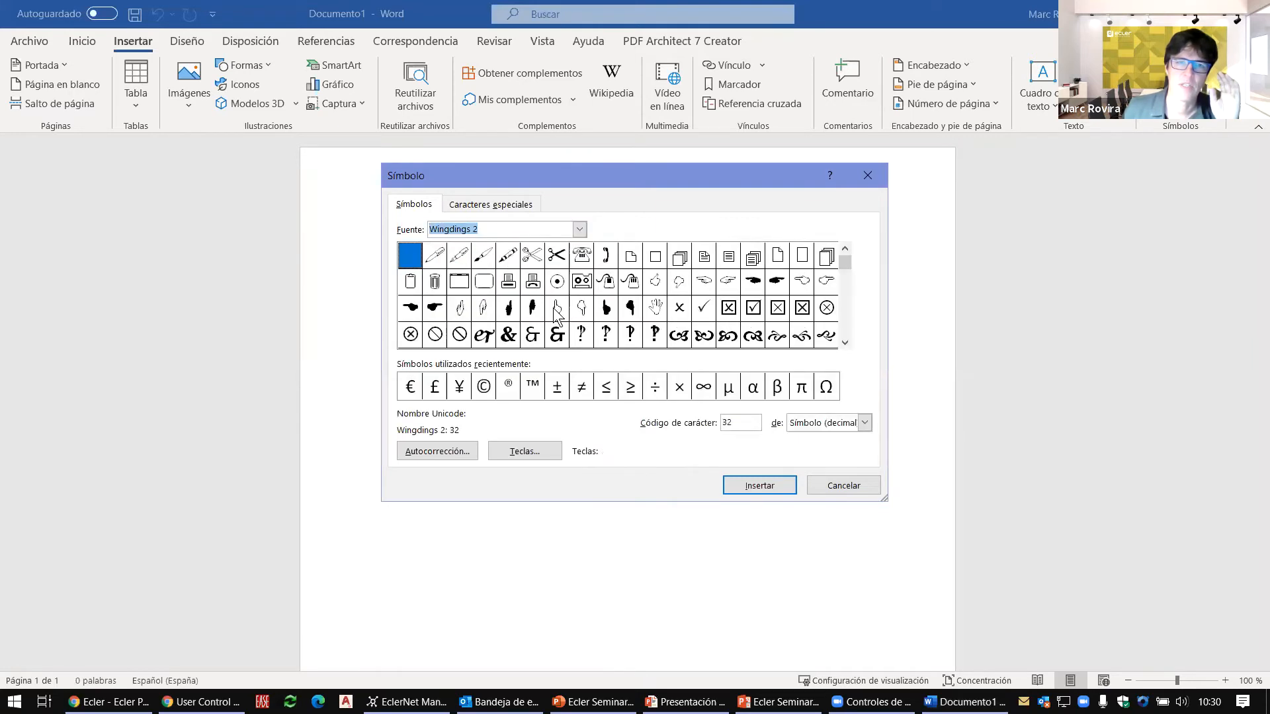
pyautogui.doubleClick(658, 308)
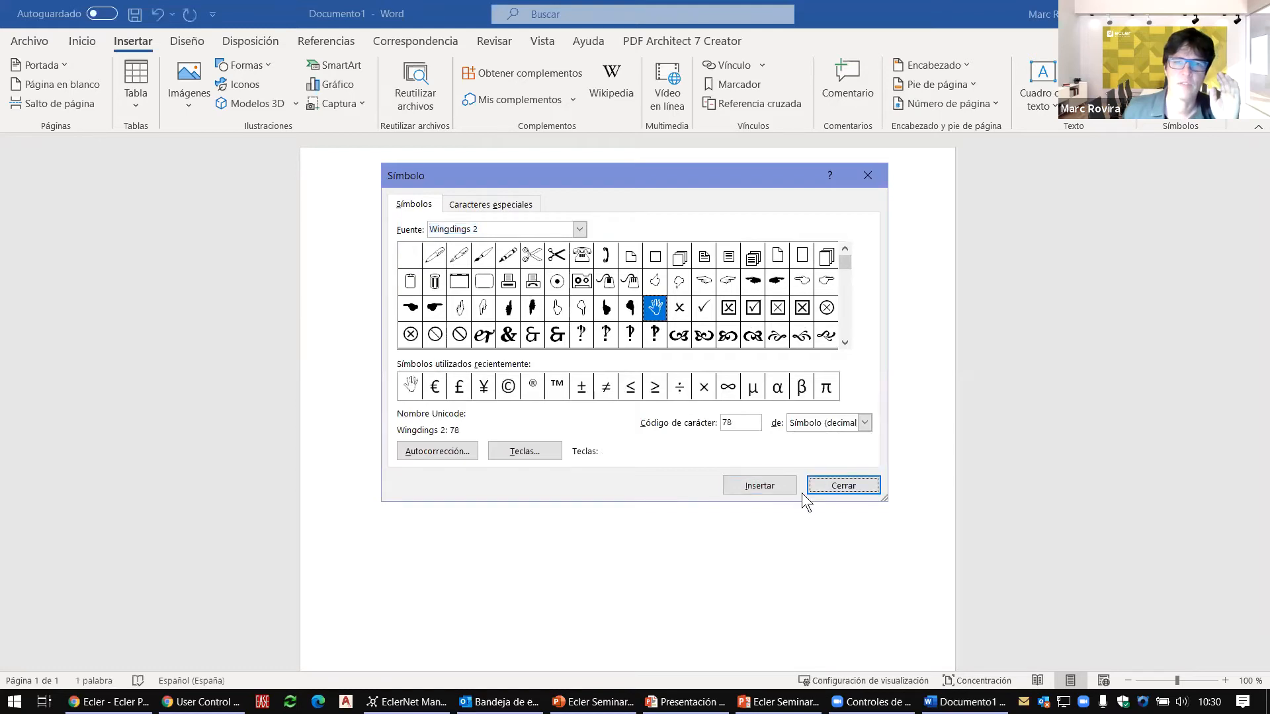
pyautogui.click(844, 485)
# Copy the hand symbol, switch to EclerNet Manager and replace the name of the ZONE1 MUTE text with it
pyautogui.doubleClick(400, 232)
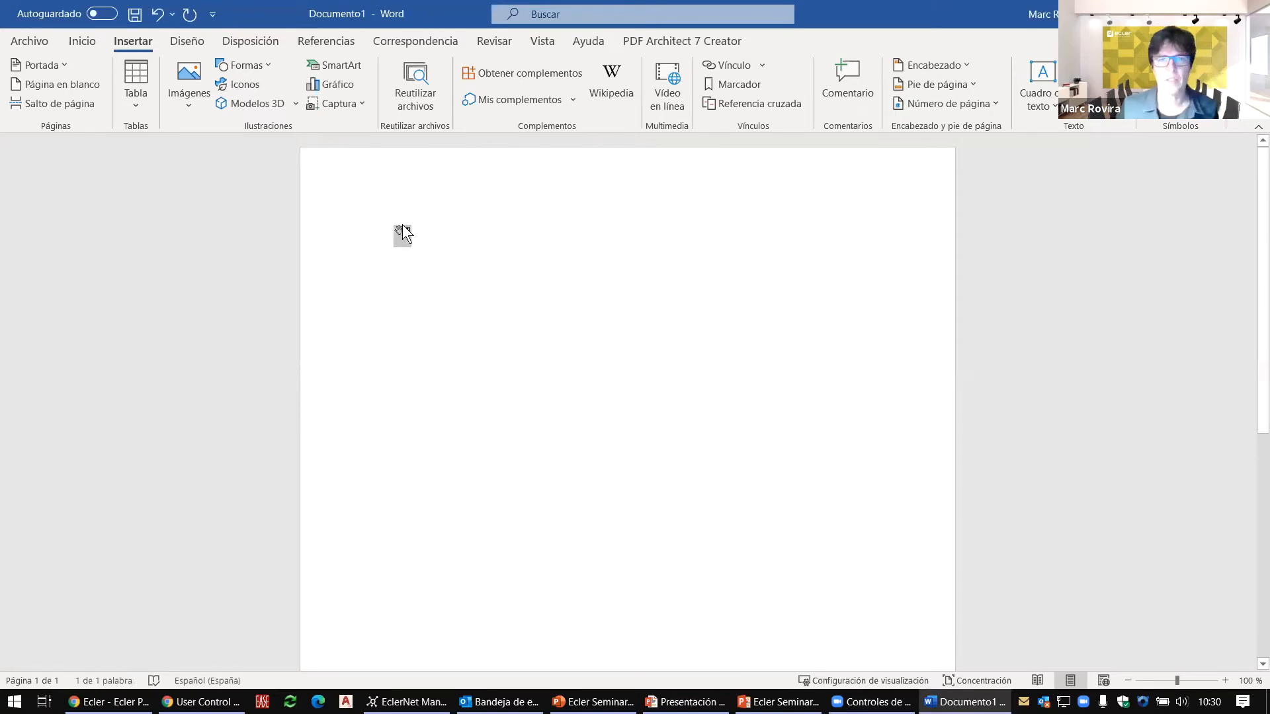
pyautogui.hotkey('alt', 'Tab')
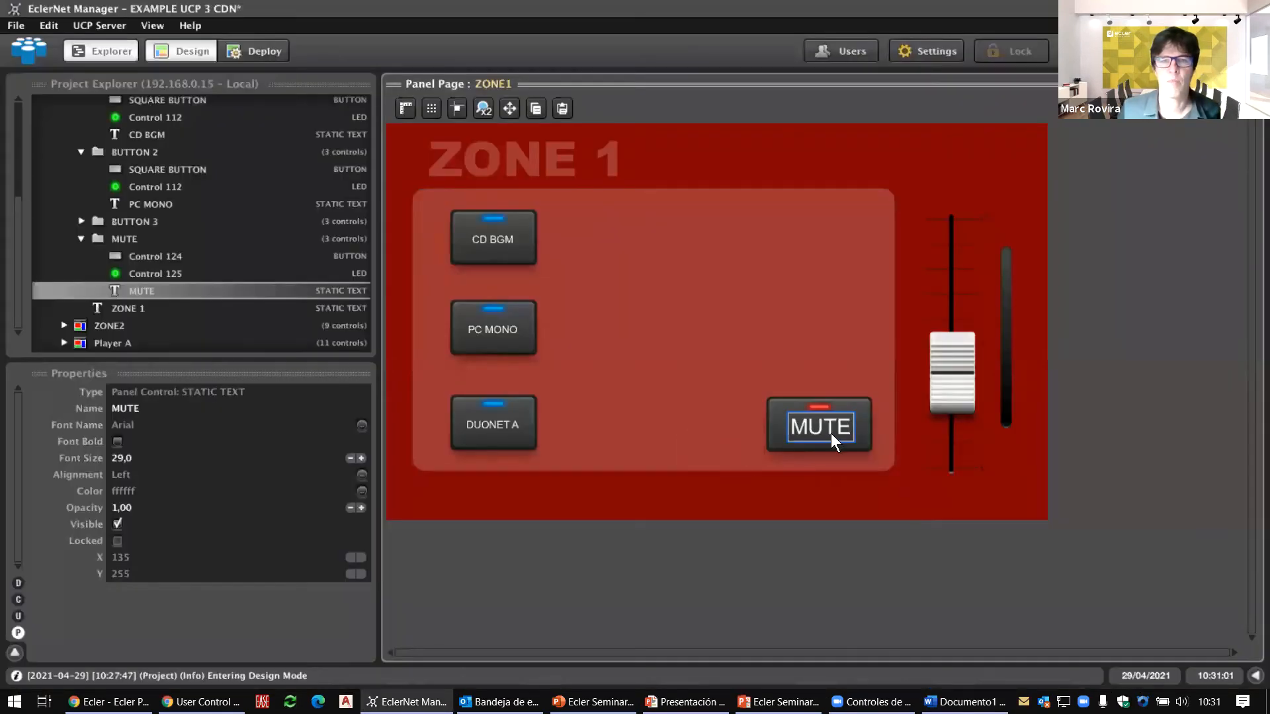
pyautogui.doubleClick(137, 412)
pyautogui.press('BackSpace')
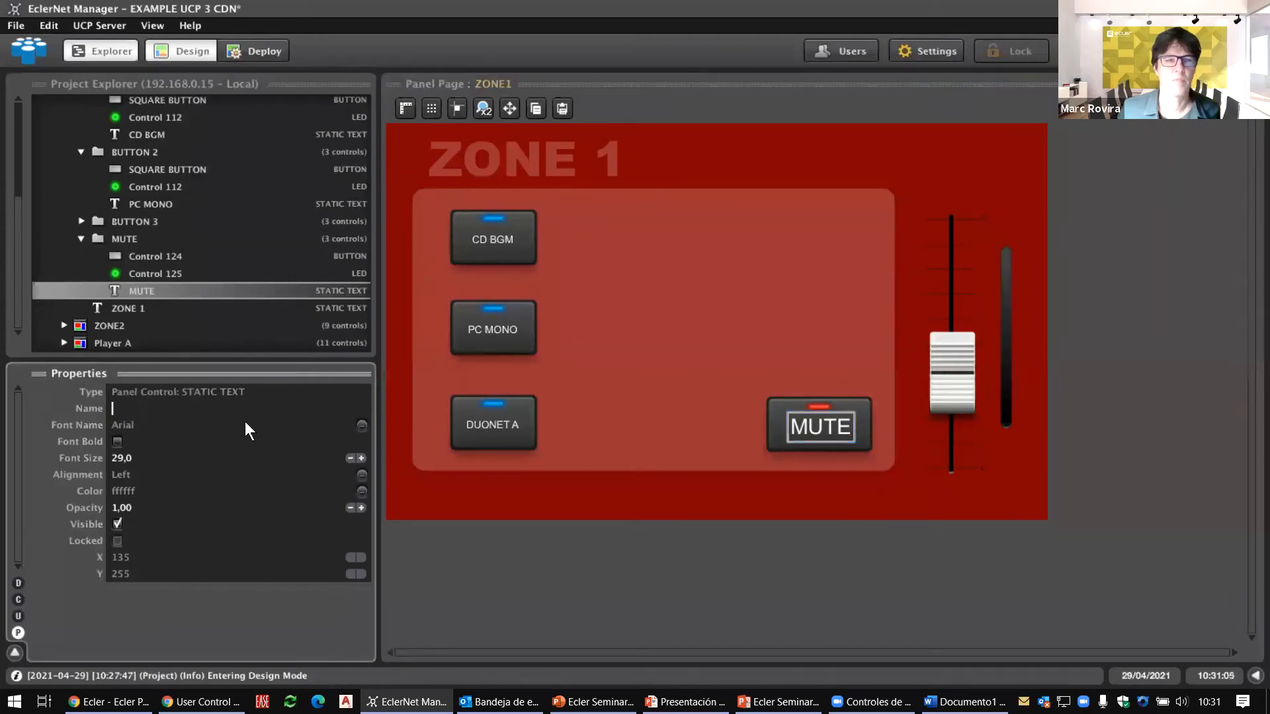
# Set the font of the ZONE1 mute button's text to Wingdings 2
pyautogui.click(362, 425)
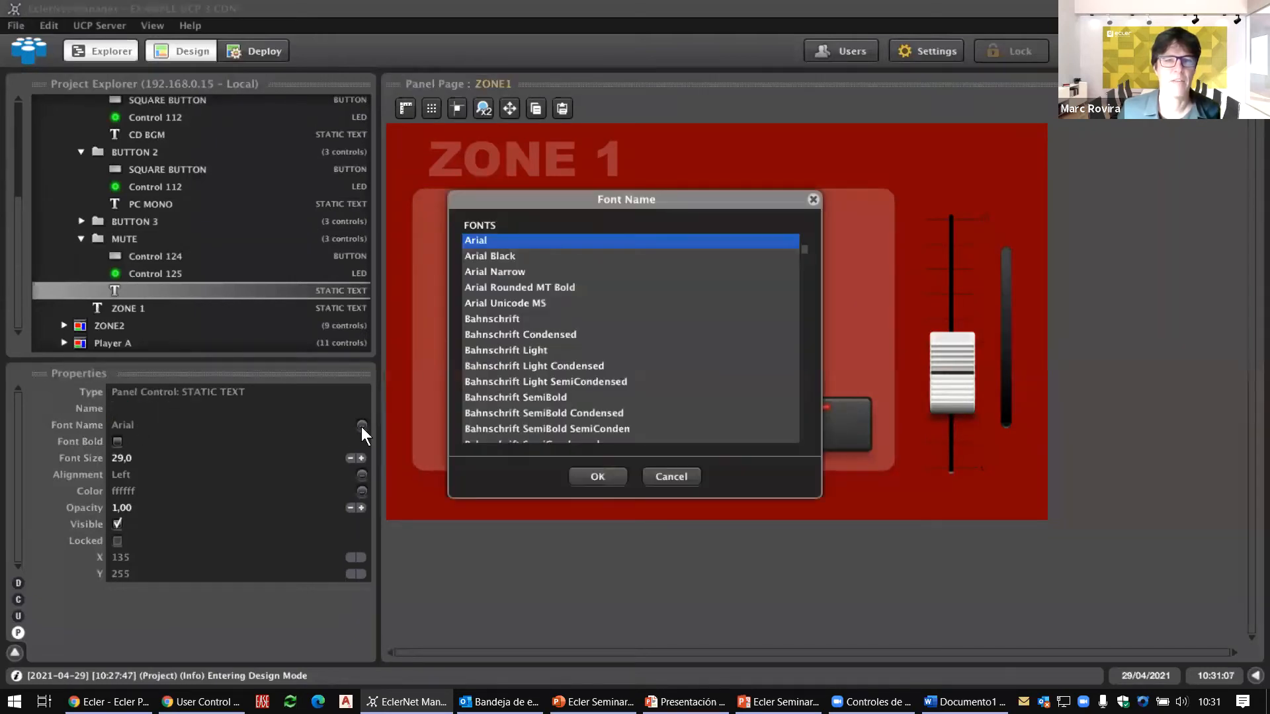
pyautogui.scroll(-10, 734, 303)
pyautogui.moveTo(804, 273); pyautogui.dragTo(802, 426)
pyautogui.scroll(-1, 803, 427)
pyautogui.scroll(-4, 660, 375)
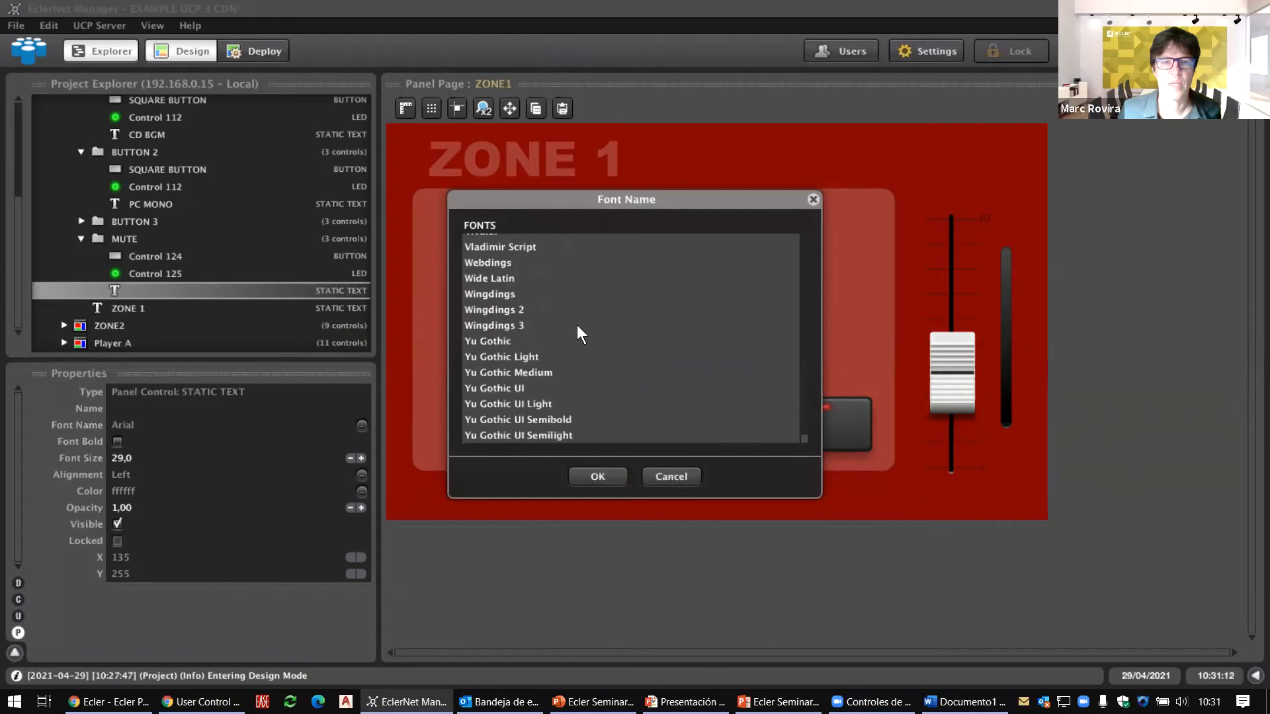
pyautogui.click(517, 304)
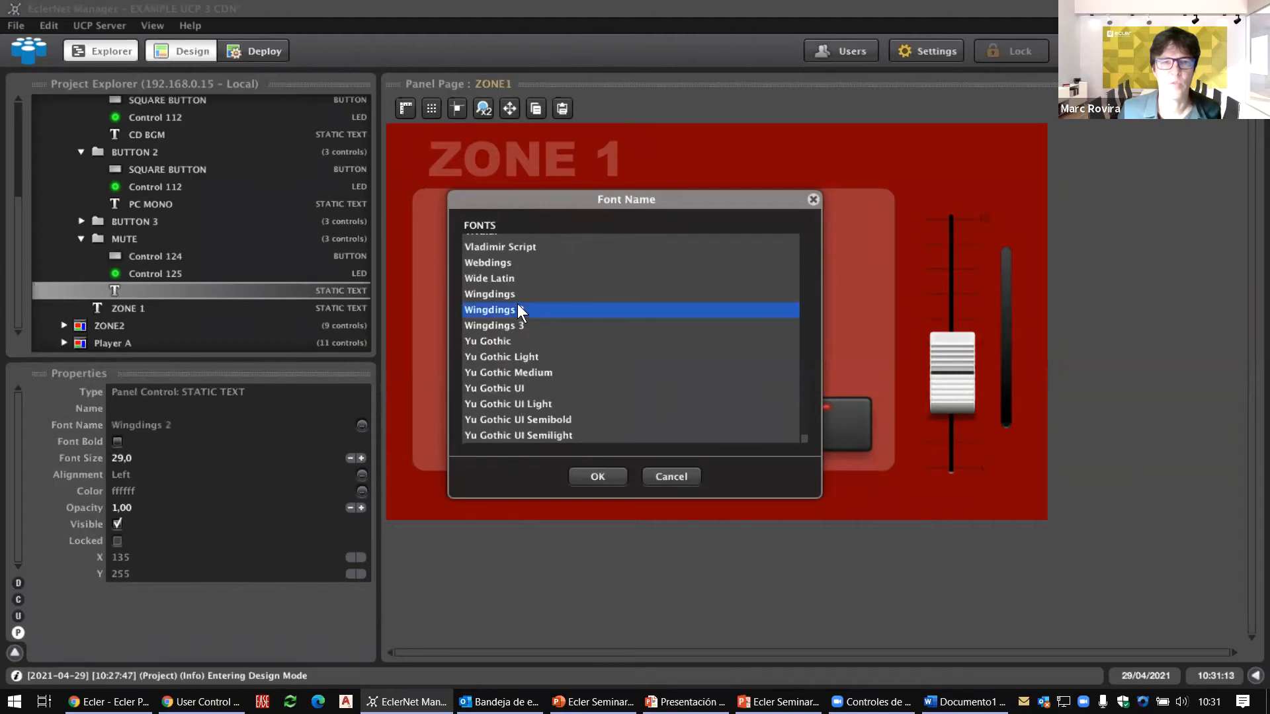
pyautogui.click(599, 474)
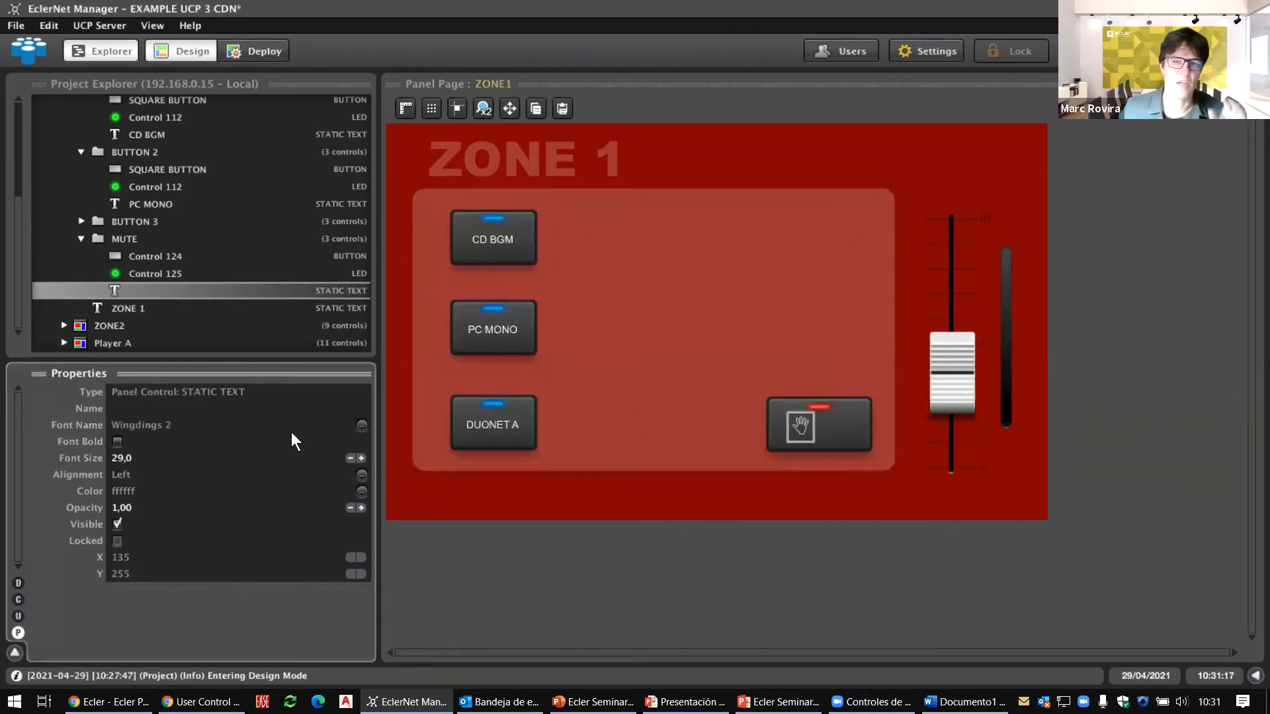
# Adjust the hand symbol's font size to 44 so it fits the mute button
pyautogui.click(361, 458)
pyautogui.click(361, 459)
pyautogui.click(361, 458)
pyautogui.click(361, 458)
pyautogui.click(361, 459)
pyautogui.click(362, 458)
pyautogui.click(361, 459)
pyautogui.click(361, 458)
pyautogui.click(349, 458)
pyautogui.click(350, 458)
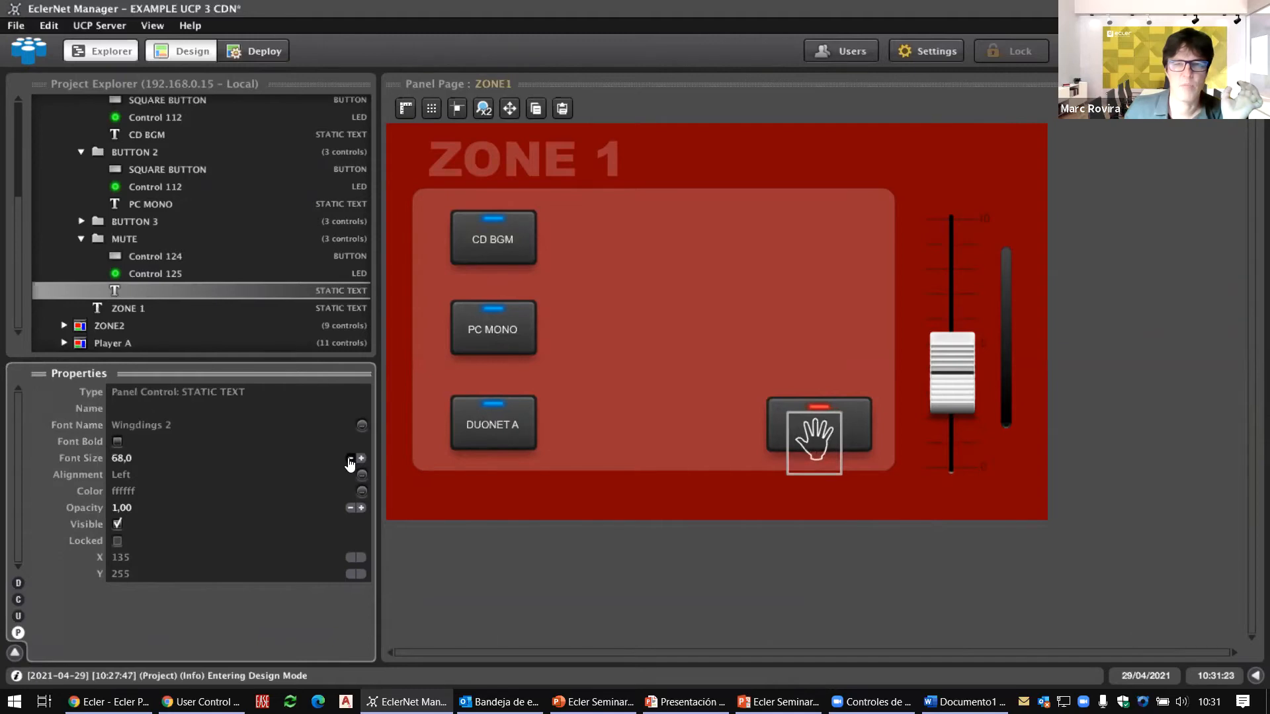
pyautogui.click(813, 433)
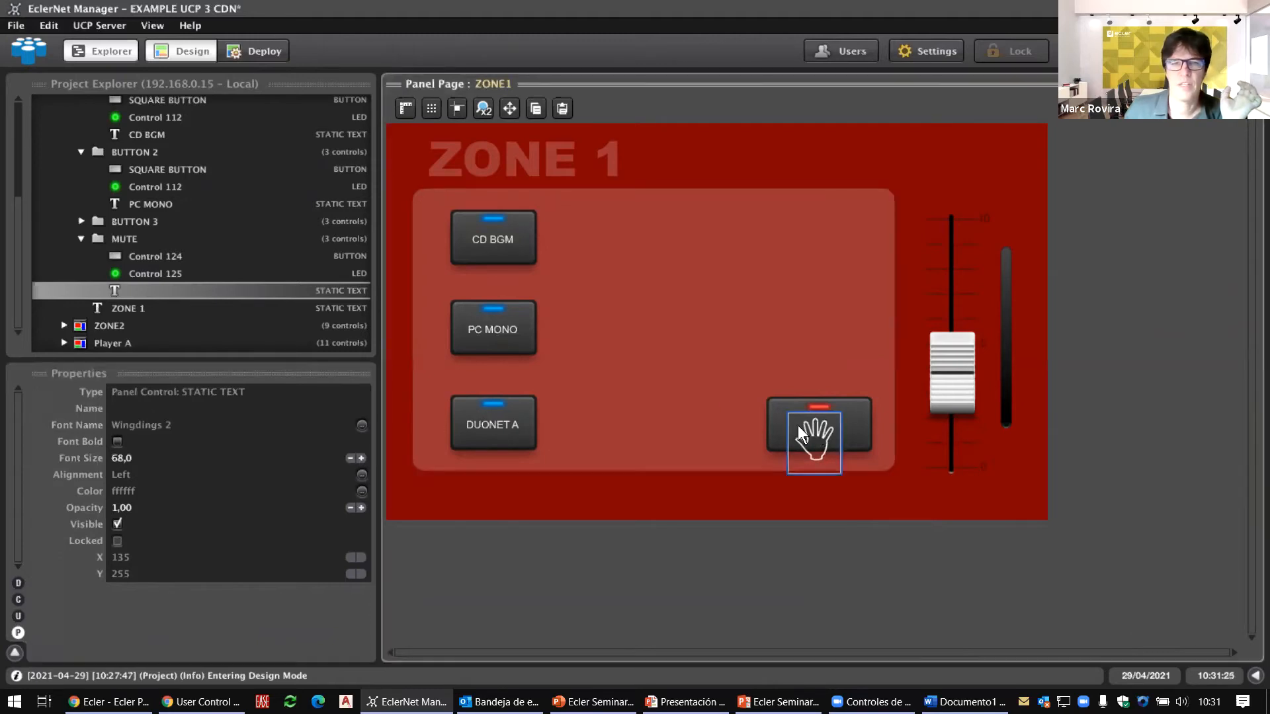
pyautogui.click(350, 459)
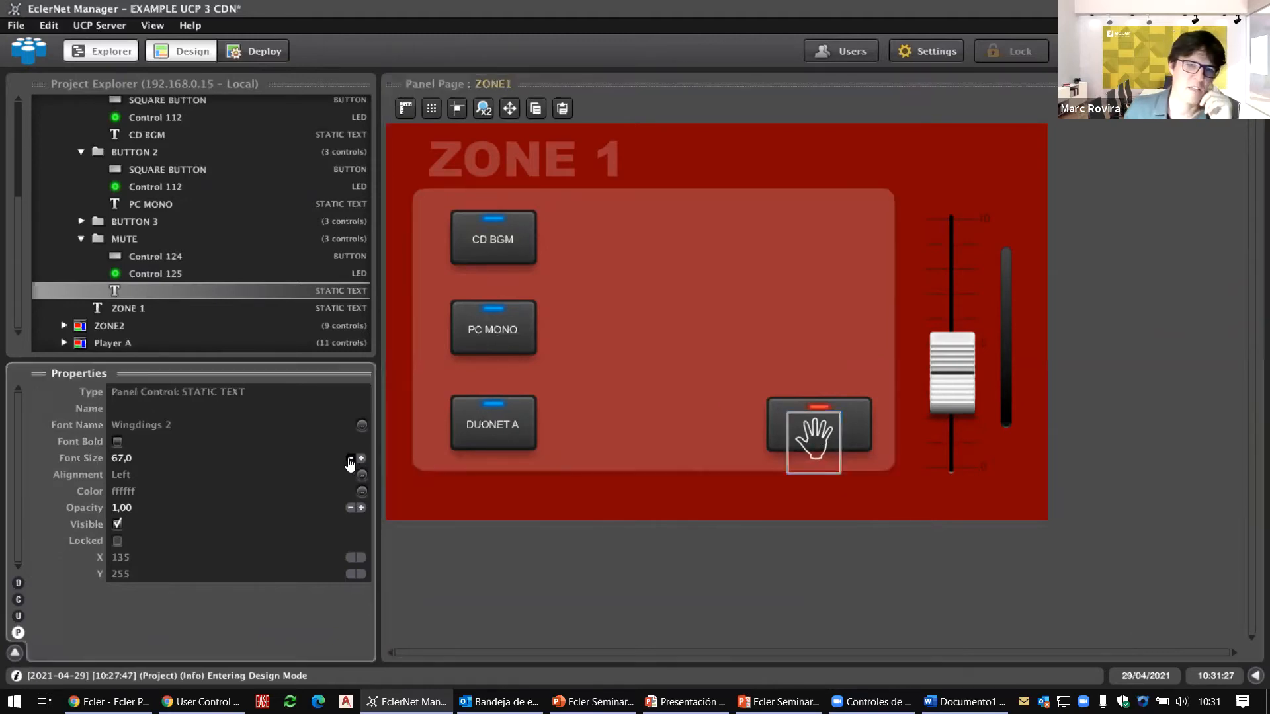
pyautogui.click(350, 459)
pyautogui.click(350, 458)
pyautogui.click(349, 459)
pyautogui.click(350, 459)
pyautogui.click(350, 459)
pyautogui.click(349, 459)
pyautogui.click(350, 459)
pyautogui.click(350, 459)
pyautogui.click(350, 459)
pyautogui.click(350, 459)
pyautogui.click(350, 459)
pyautogui.click(350, 459)
pyautogui.click(350, 459)
pyautogui.click(350, 459)
pyautogui.click(349, 459)
pyautogui.click(350, 459)
pyautogui.click(350, 459)
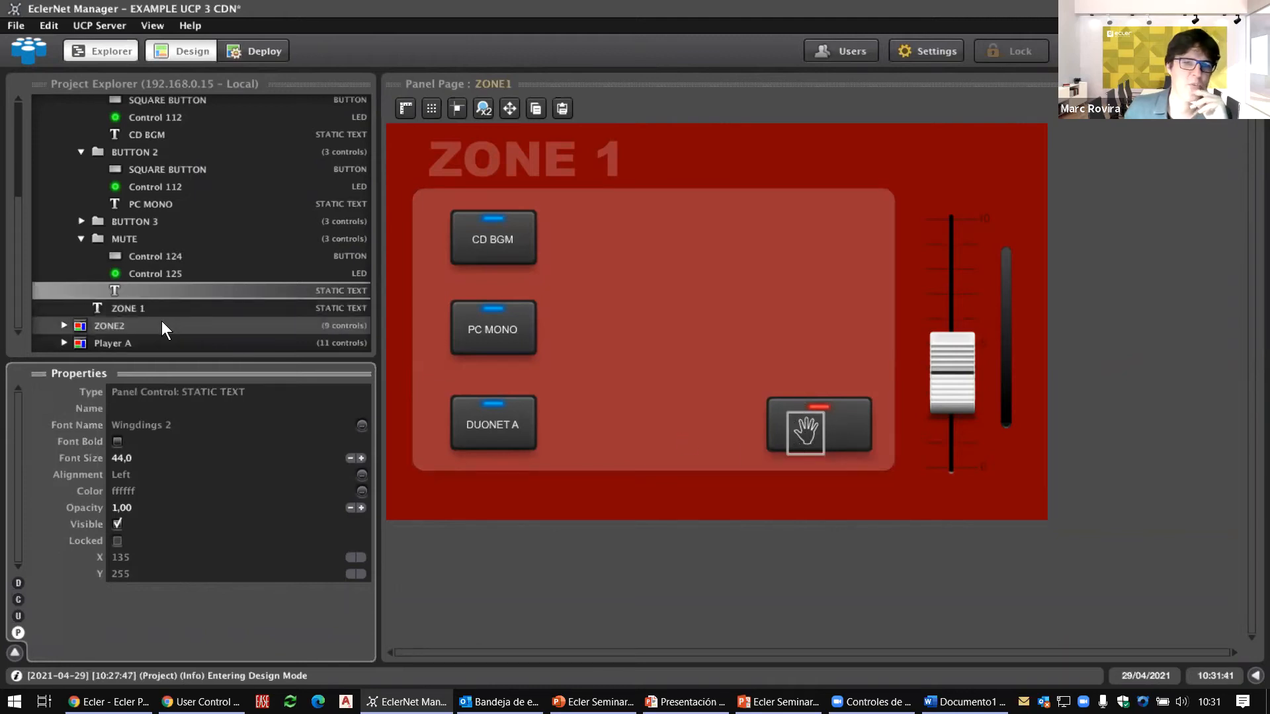
# Switch to Word, close the symbol document without saving it, and return to the UCP Advise & Tips slide
pyautogui.hotkey('alt', 'Tab')
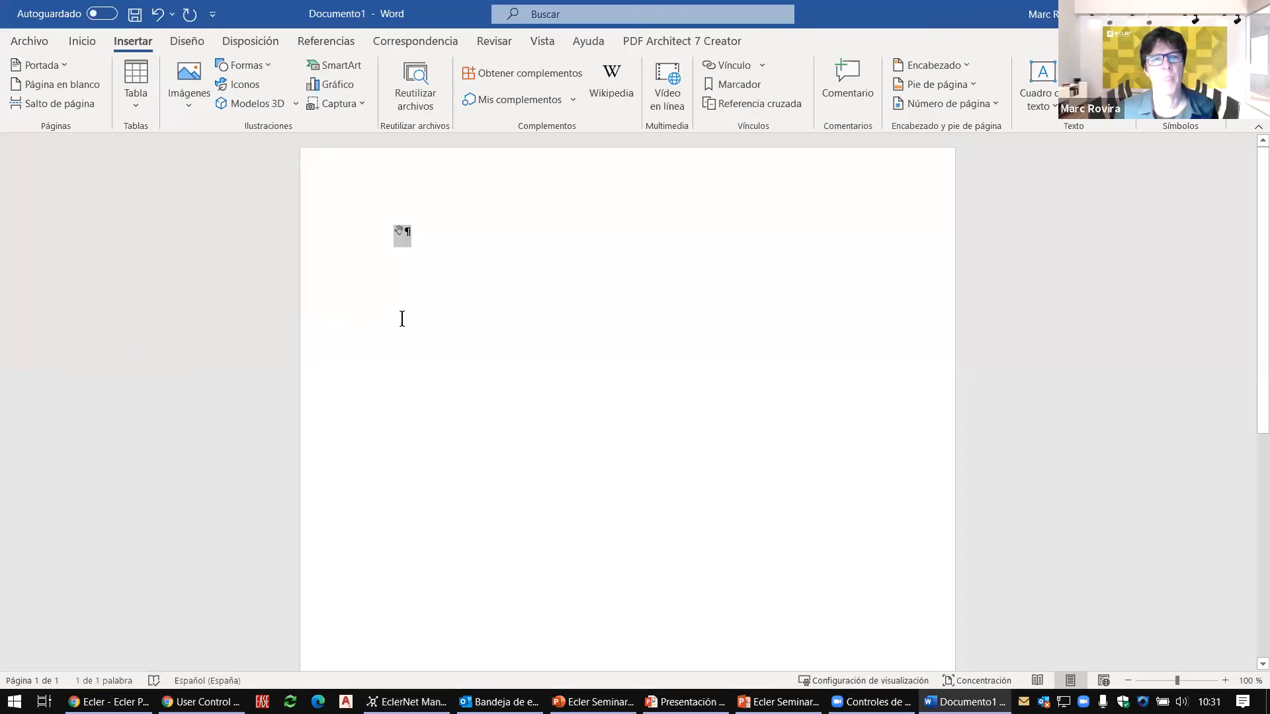
pyautogui.hotkey('ctrl', 'w')
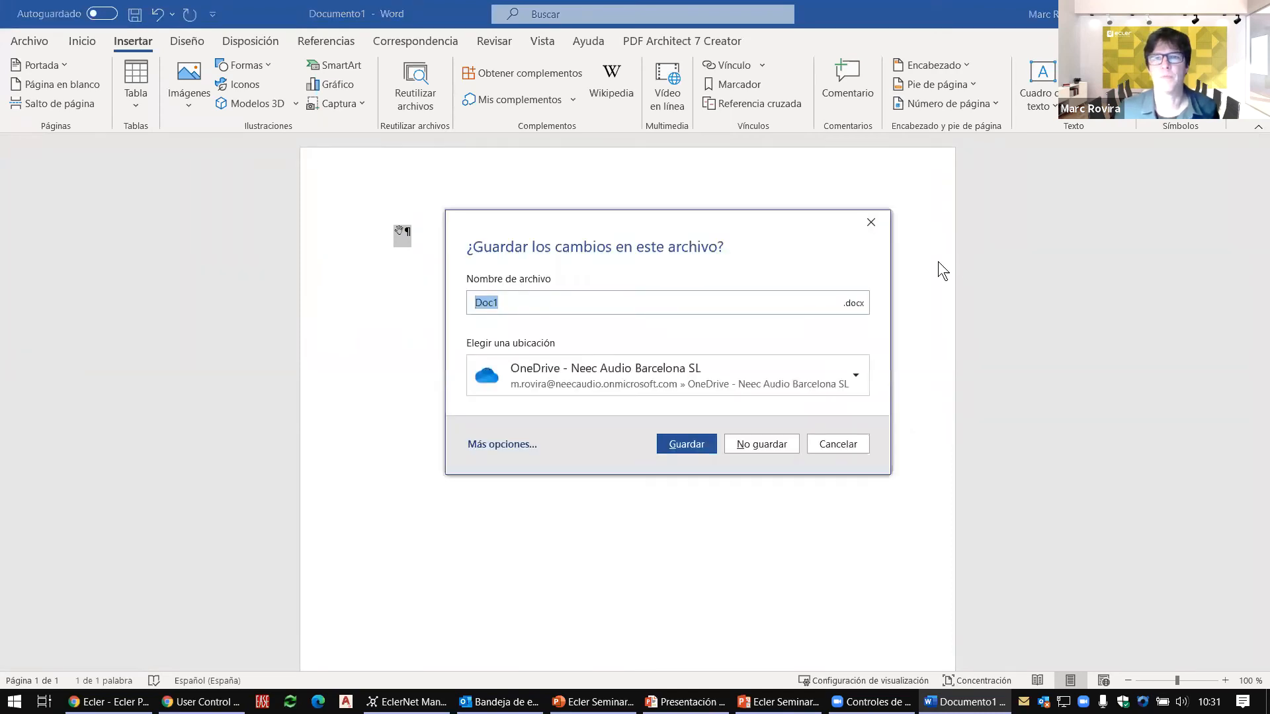
pyautogui.click(768, 446)
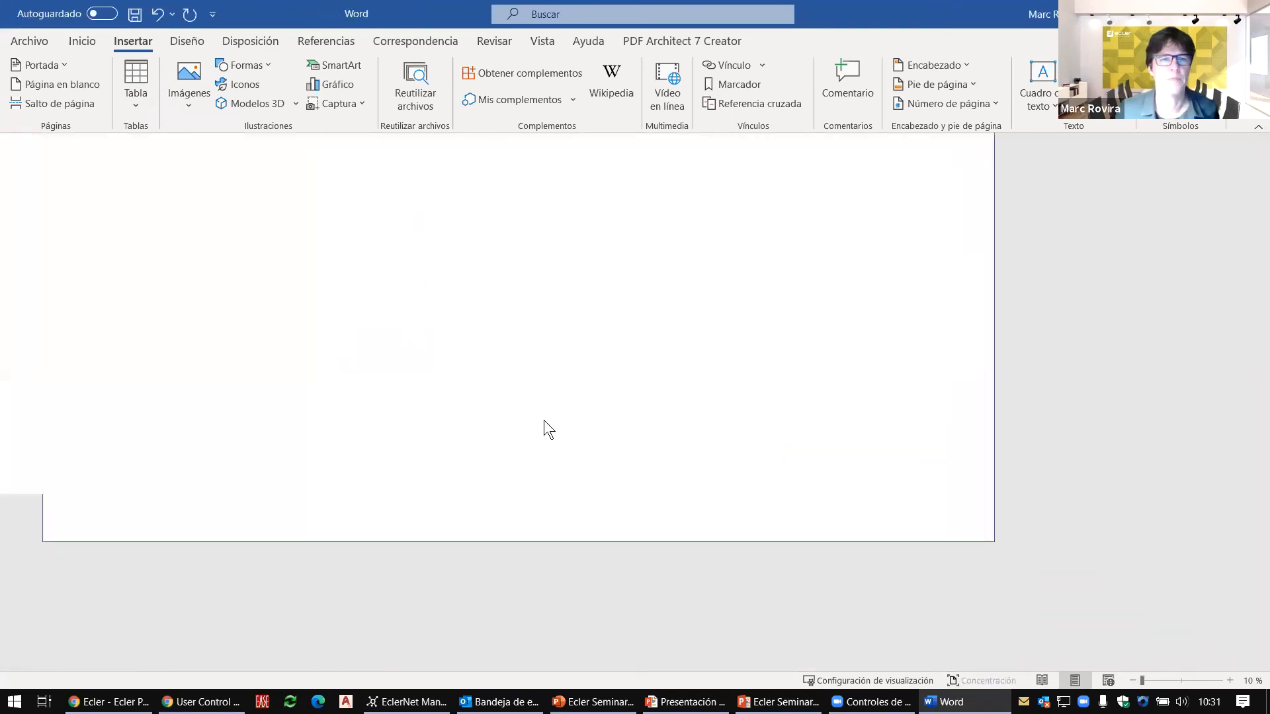
pyautogui.hotkey('alt', 'Tab')
pyautogui.hotkey('alt', 'Tab')
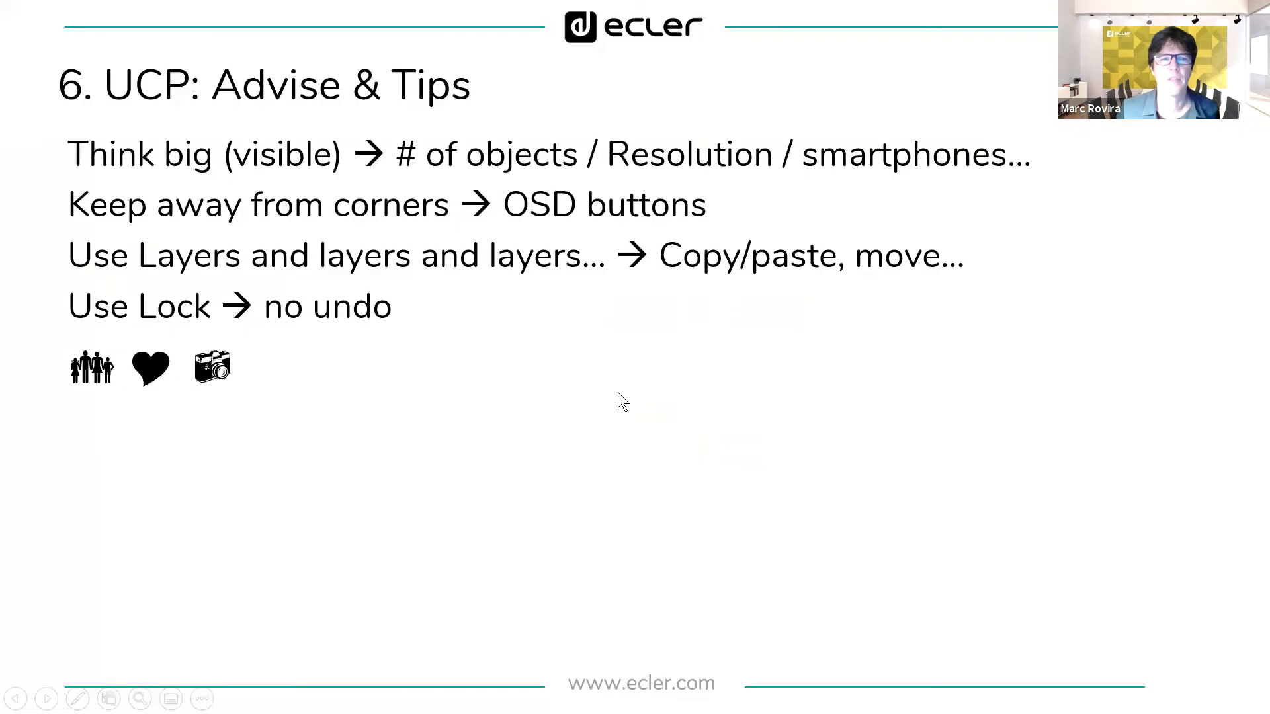
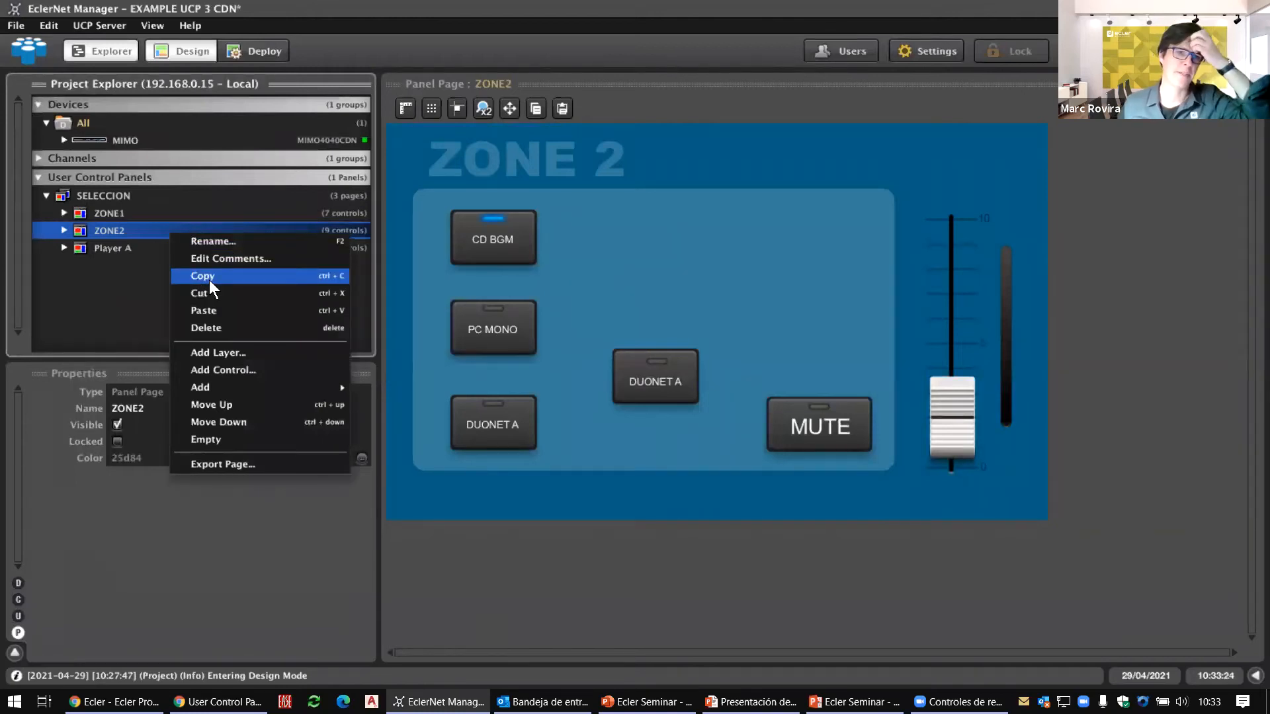
# Copy the ZONE2 page, paste it into the SELECCION panel and move the copy up above Player A
pyautogui.click(209, 280)
pyautogui.click(130, 197)
pyautogui.rightClick(129, 197)
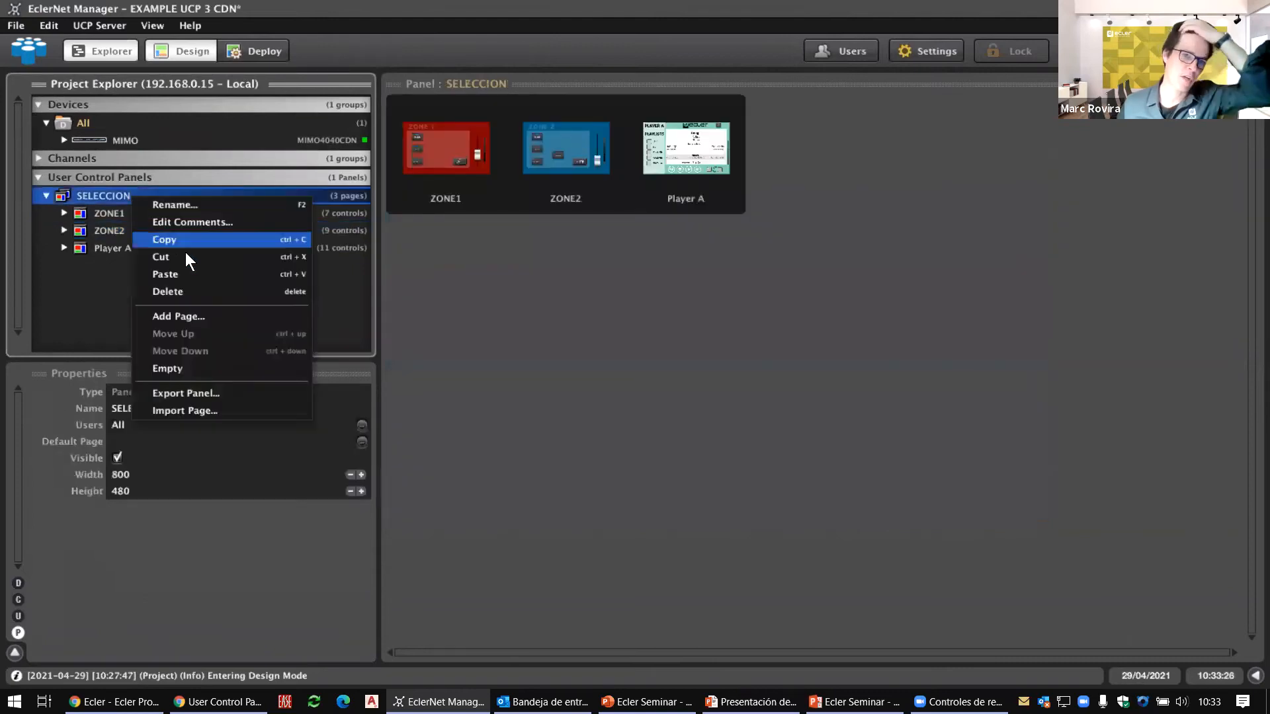
pyautogui.click(190, 273)
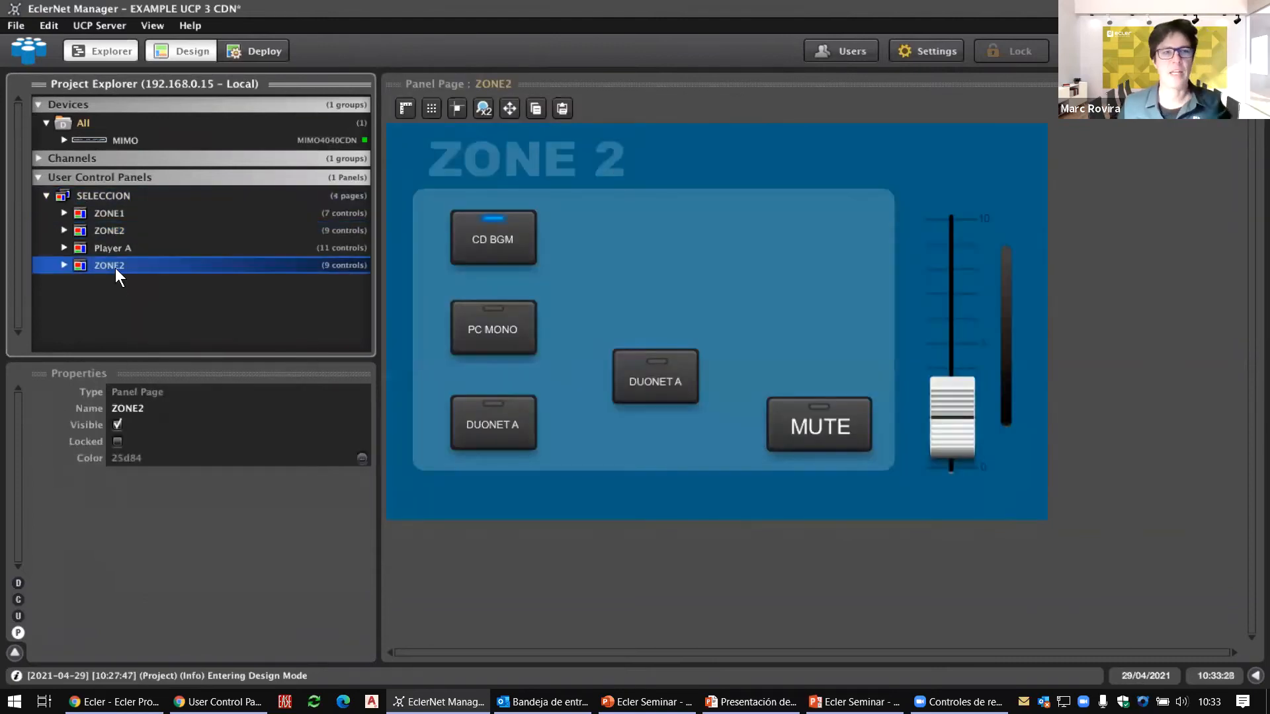
pyautogui.hotkey('ctrl', 'Up')
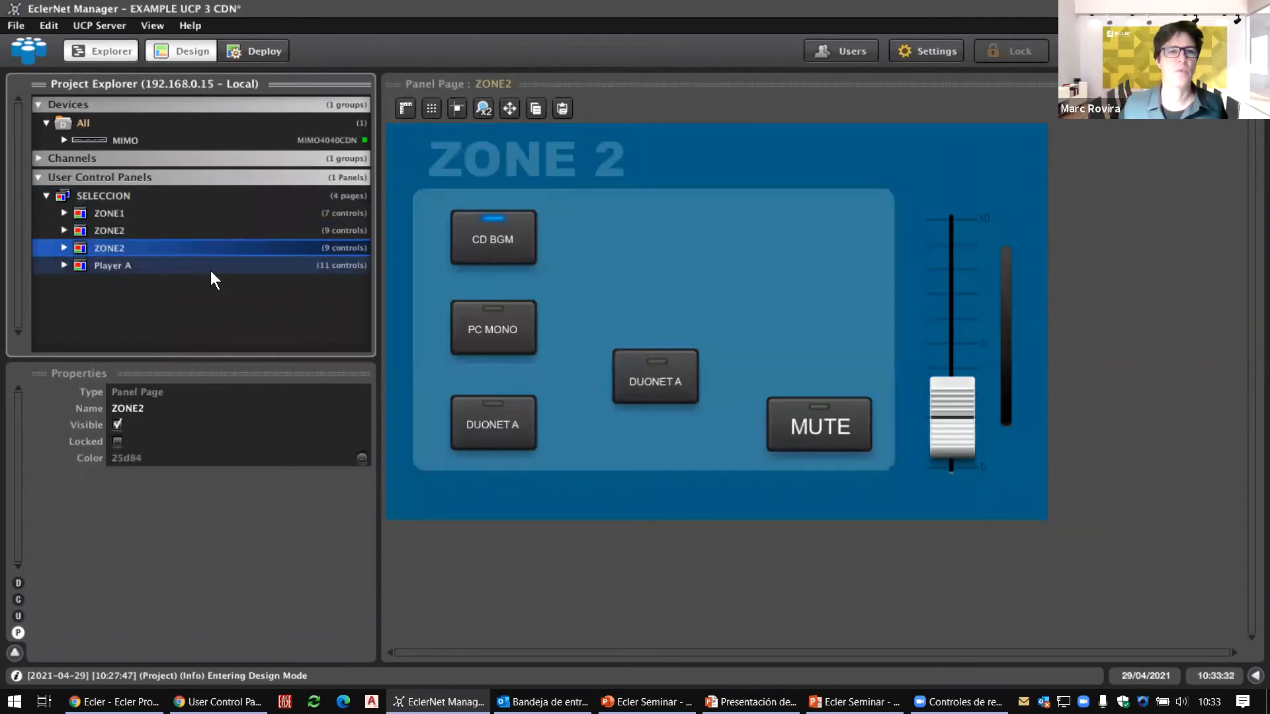
# Change the background color of the copied ZONE2 page to dark green (28413)
pyautogui.click(610, 279)
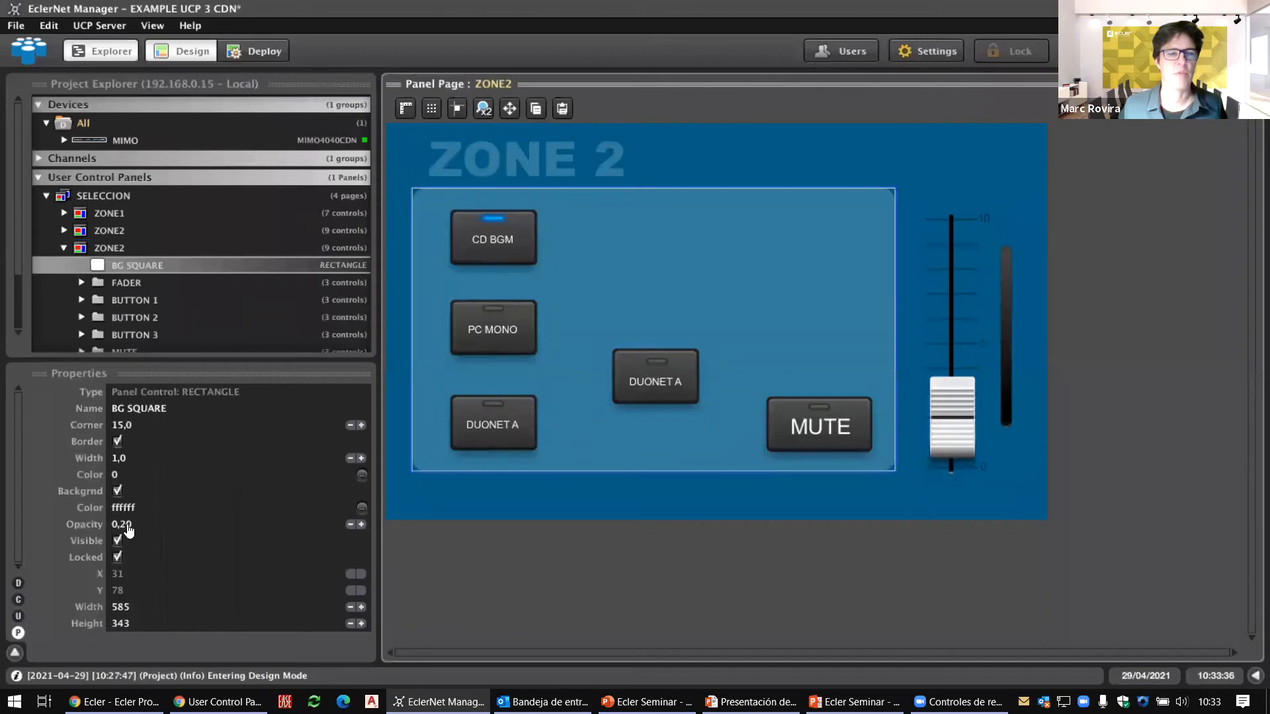
pyautogui.click(143, 249)
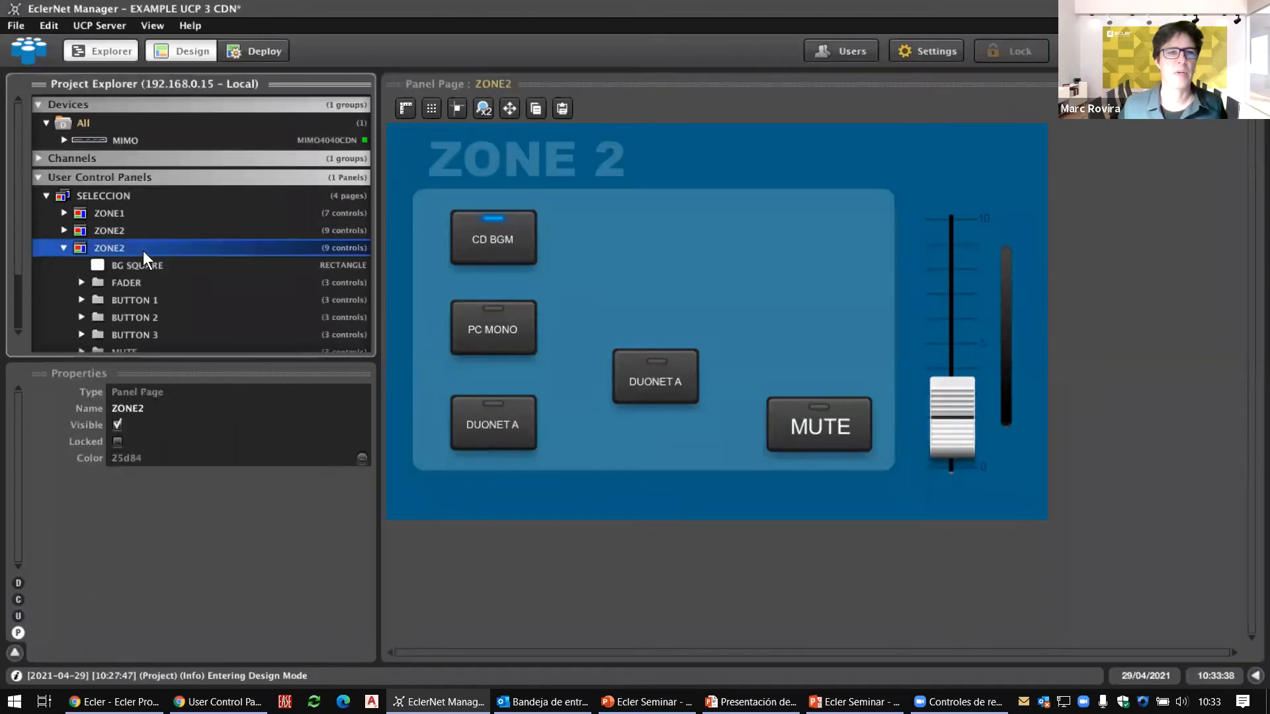
pyautogui.click(362, 458)
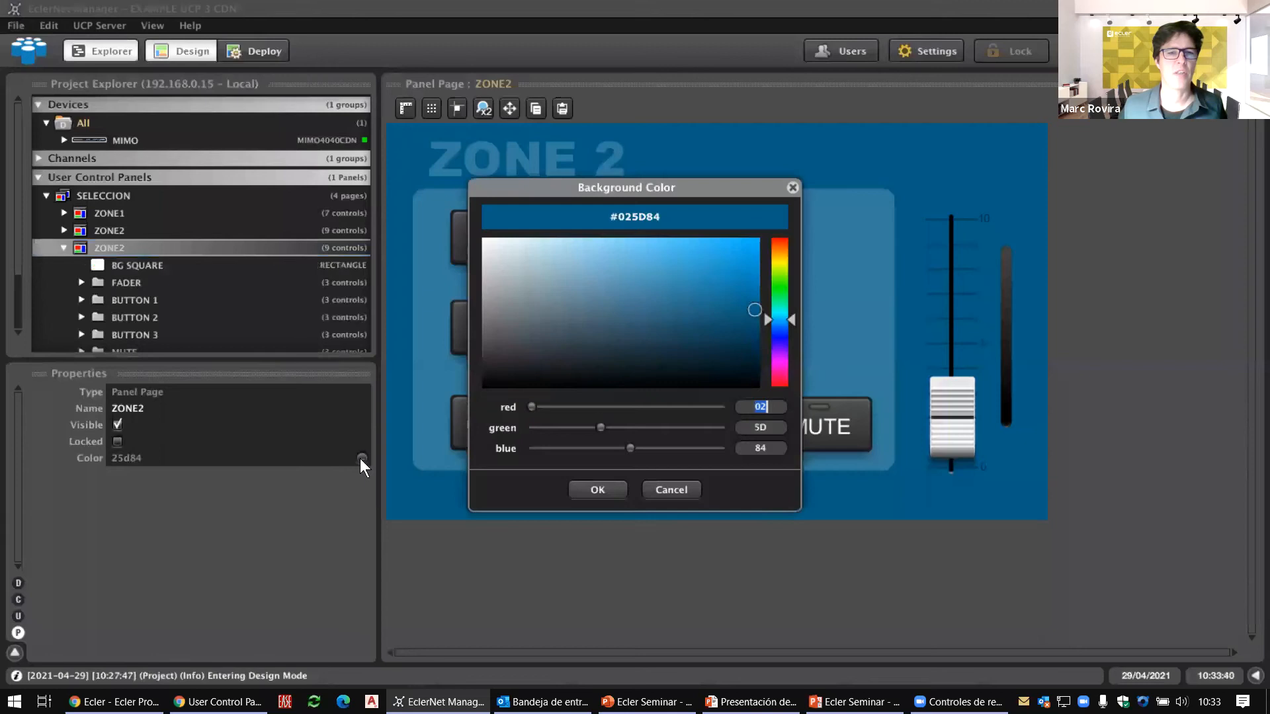
pyautogui.click(793, 311)
pyautogui.moveTo(794, 309); pyautogui.dragTo(799, 291)
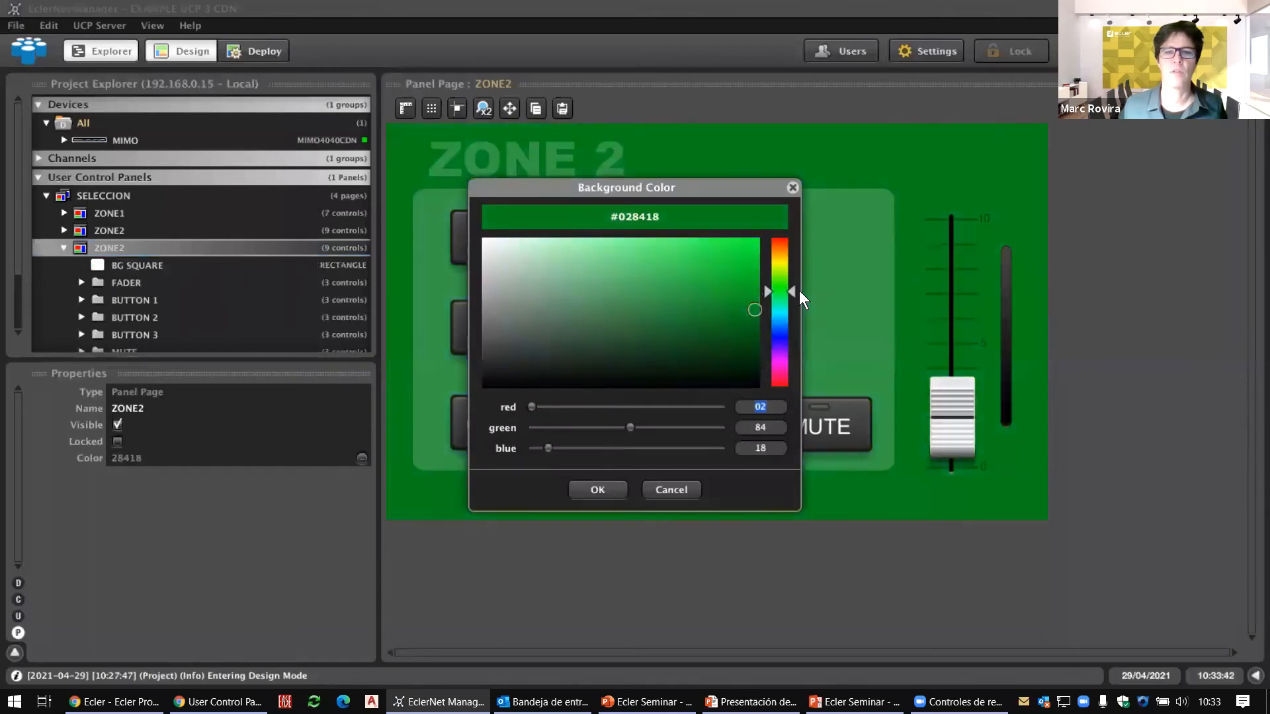
pyautogui.click(598, 489)
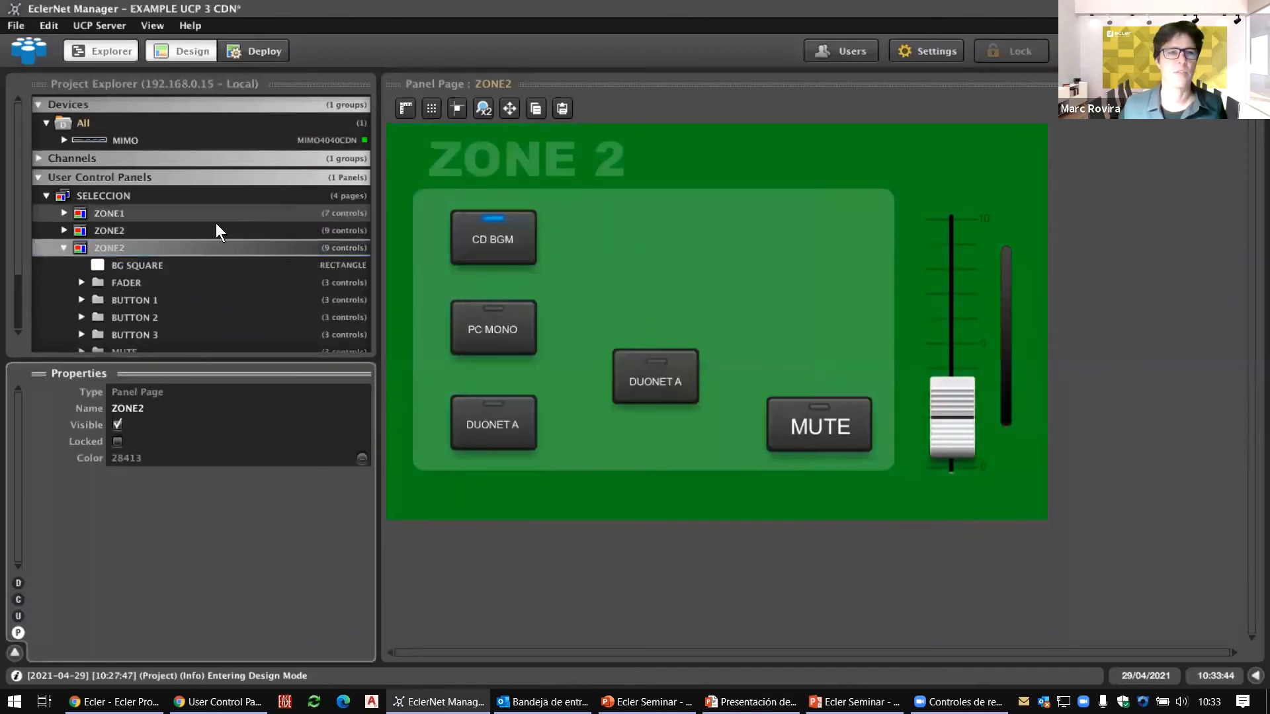
# Rename the copied green page as ZONE3 and its title text as ZONE 3
pyautogui.doubleClick(187, 250)
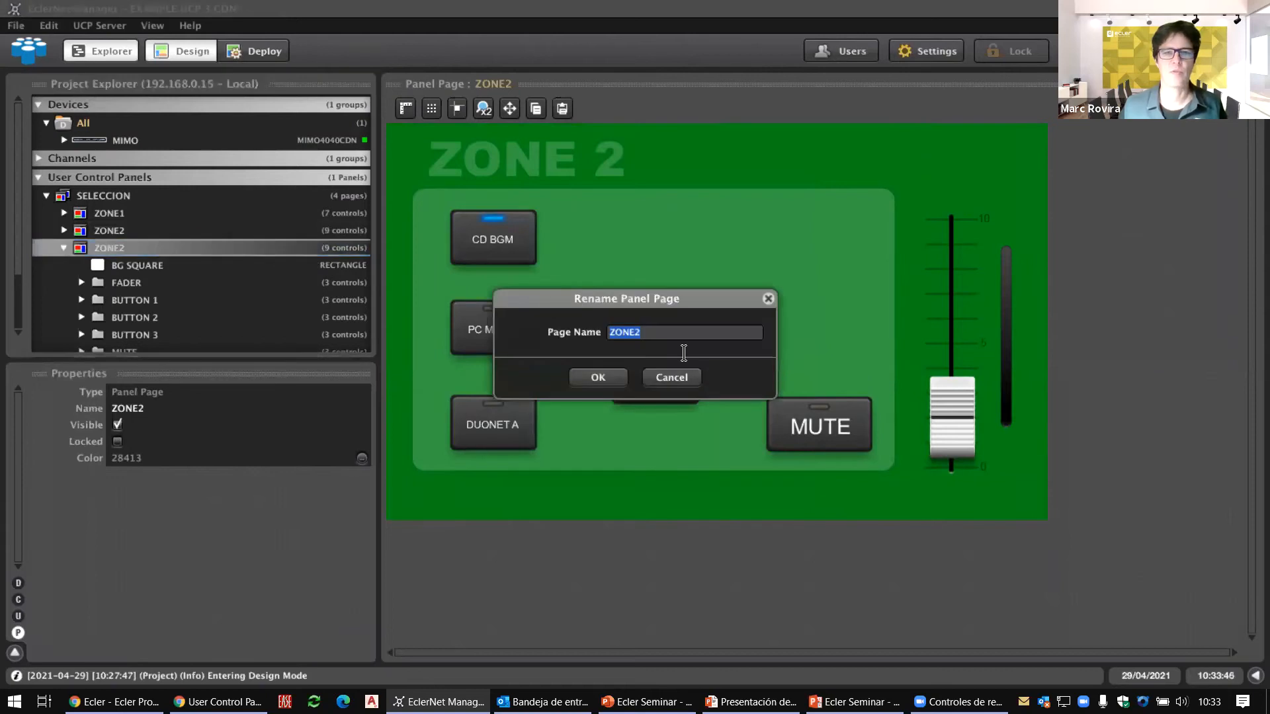
pyautogui.click(680, 334)
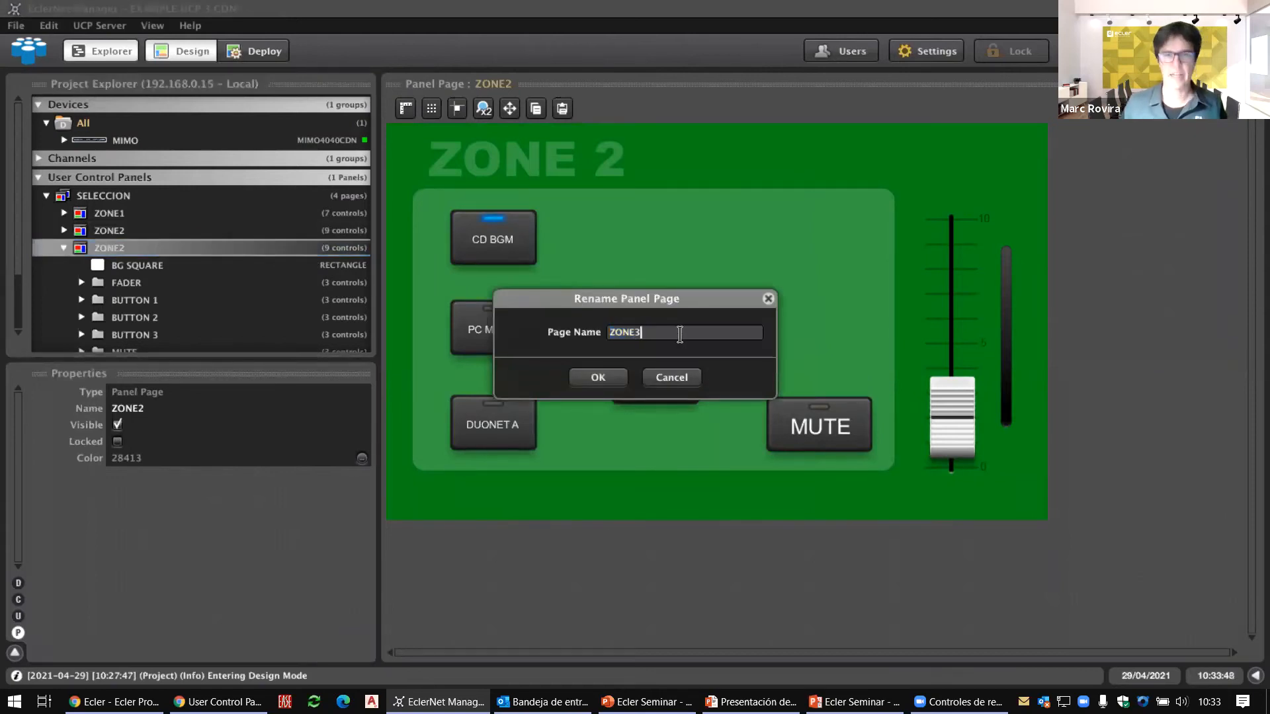
pyautogui.write('3')
pyautogui.press('Return')
pyautogui.doubleClick(542, 173)
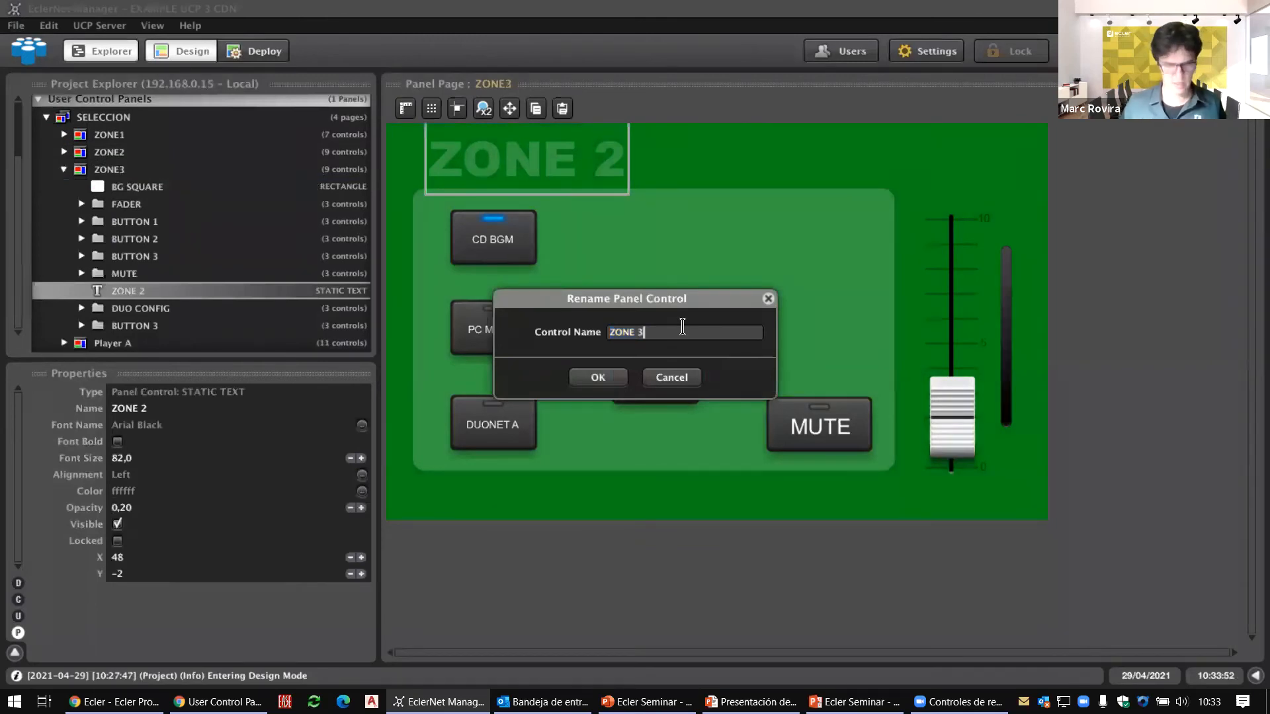
pyautogui.press('Return')
# Set the parameter of ZONE3's CD BGM button to /Devices/MIMO/Virtual/Virtual4
pyautogui.click(548, 270)
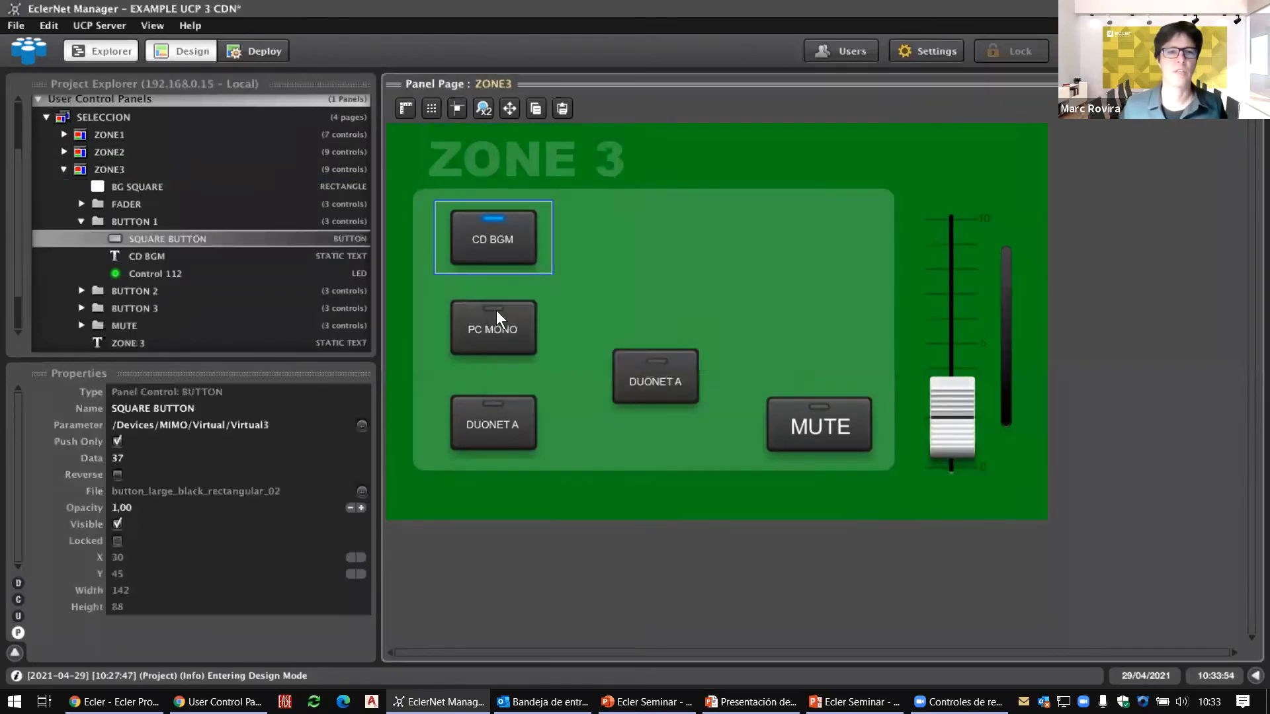
pyautogui.click(275, 429)
pyautogui.click(276, 426)
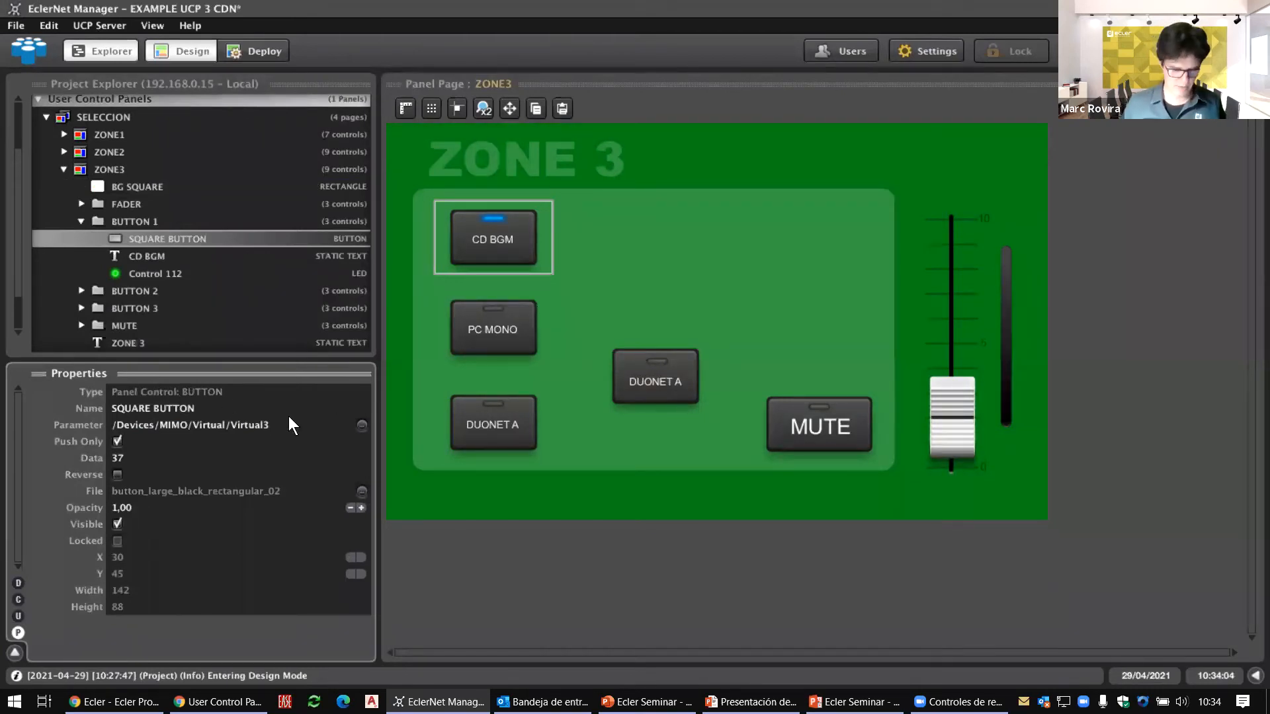
pyautogui.press('BackSpace')
pyautogui.write('4')
pyautogui.press('Return')
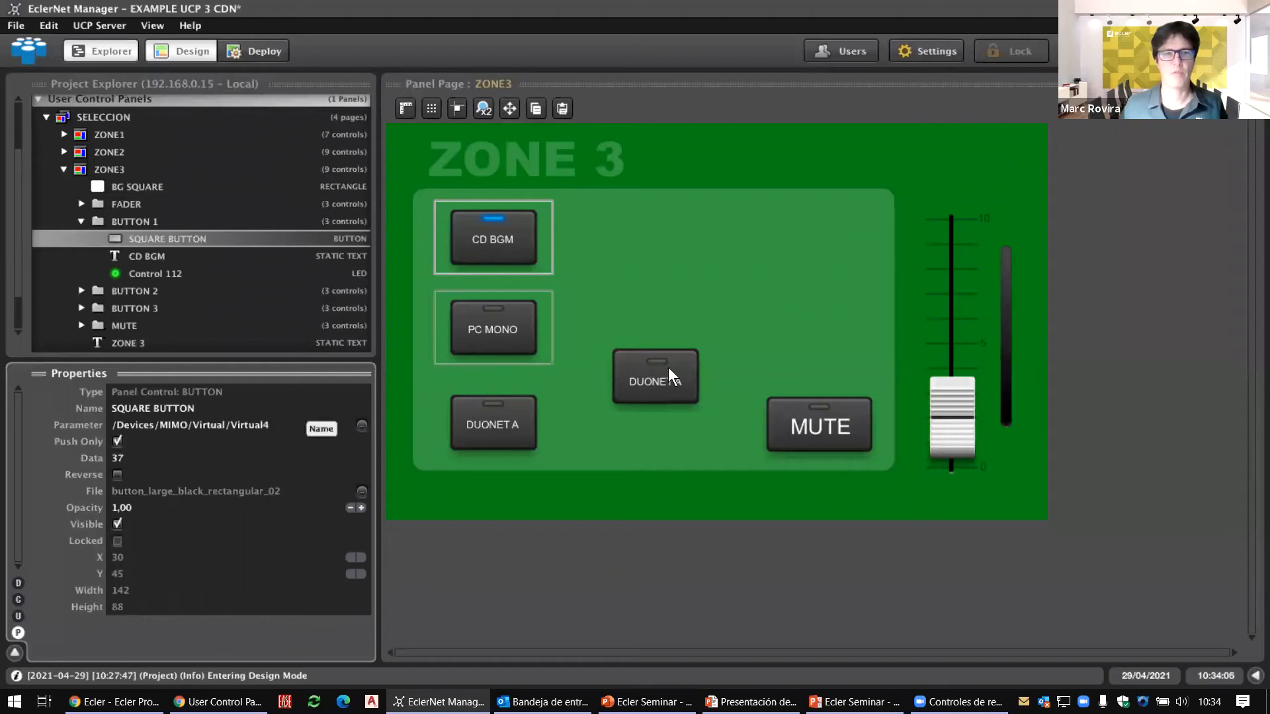
# Set the parameter of ZONE3's volume fader to /Devices/MIMO/Virtual/Virtual5
pyautogui.click(949, 407)
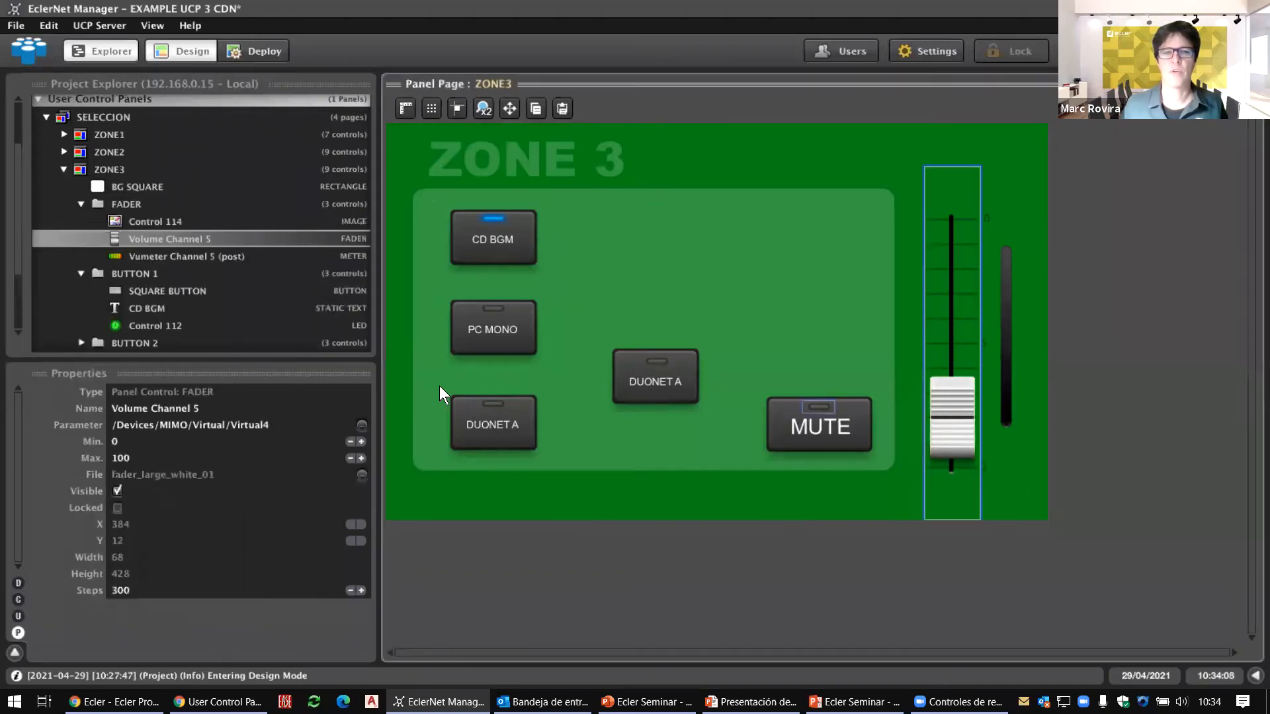
pyautogui.click(268, 425)
pyautogui.click(267, 425)
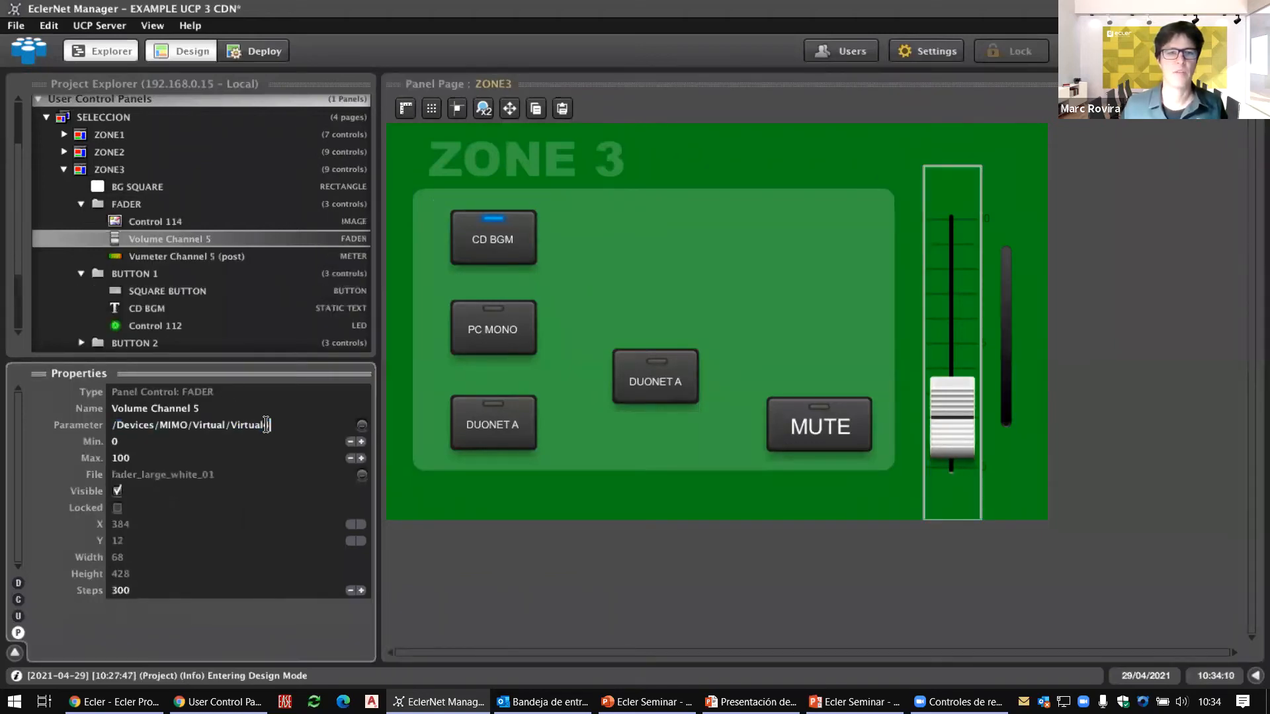
pyautogui.press('BackSpace')
pyautogui.write('5')
pyautogui.press('Return')
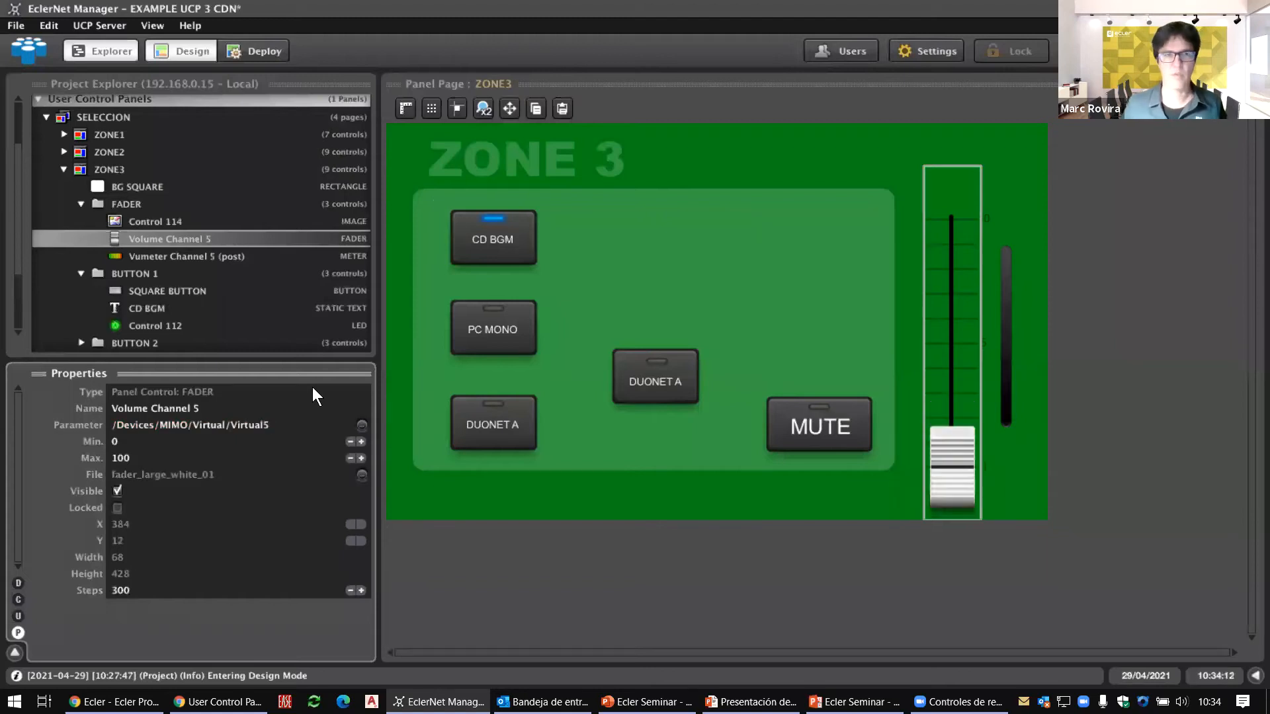
# Copy the CD BGM button's Virtual4 parameter to the PC MONO button and open the parameter of the DUONET A button below it for editing
pyautogui.click(539, 252)
pyautogui.click(272, 442)
pyautogui.hotkey('ctrl', 'c')
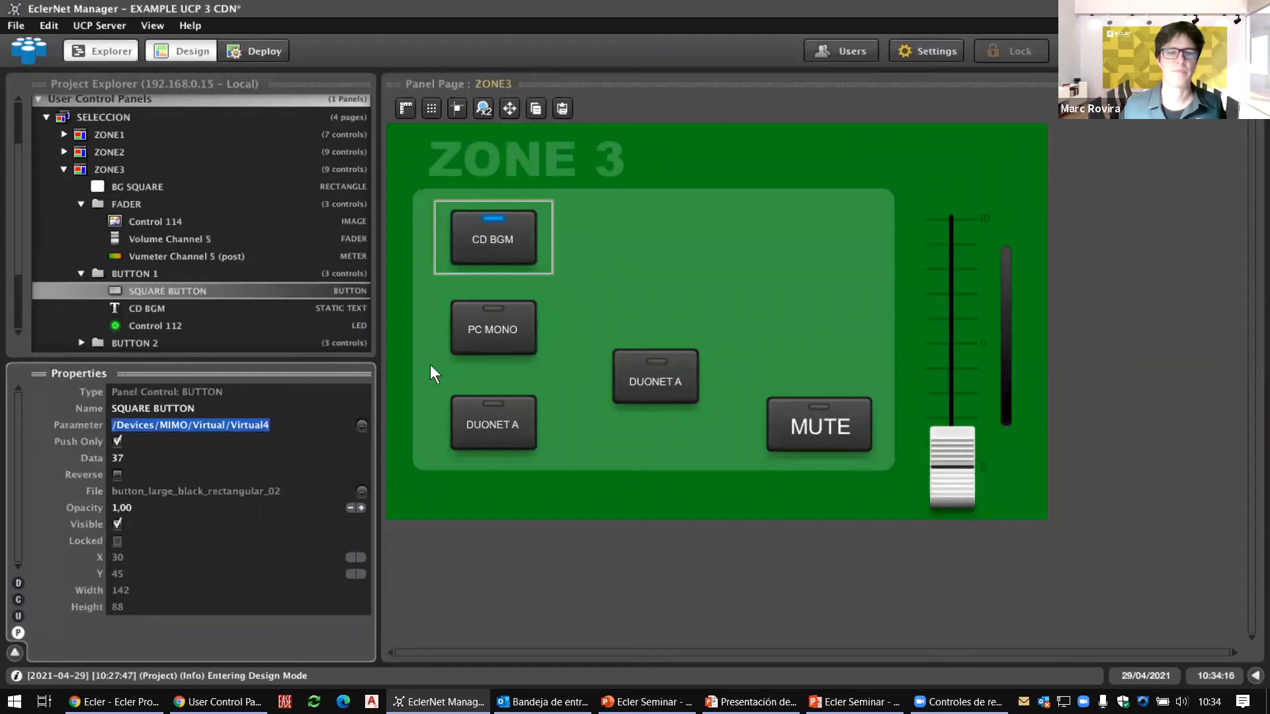
pyautogui.click(533, 343)
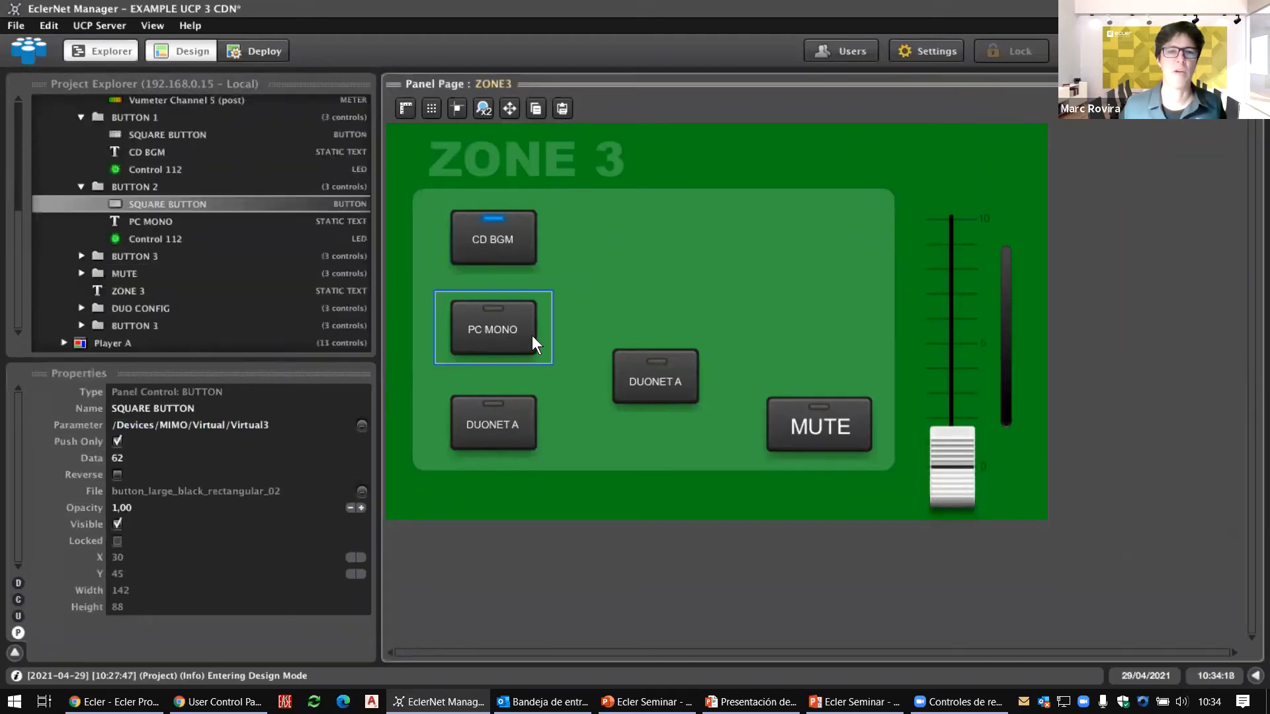
pyautogui.click(265, 427)
pyautogui.hotkey('ctrl', 'v')
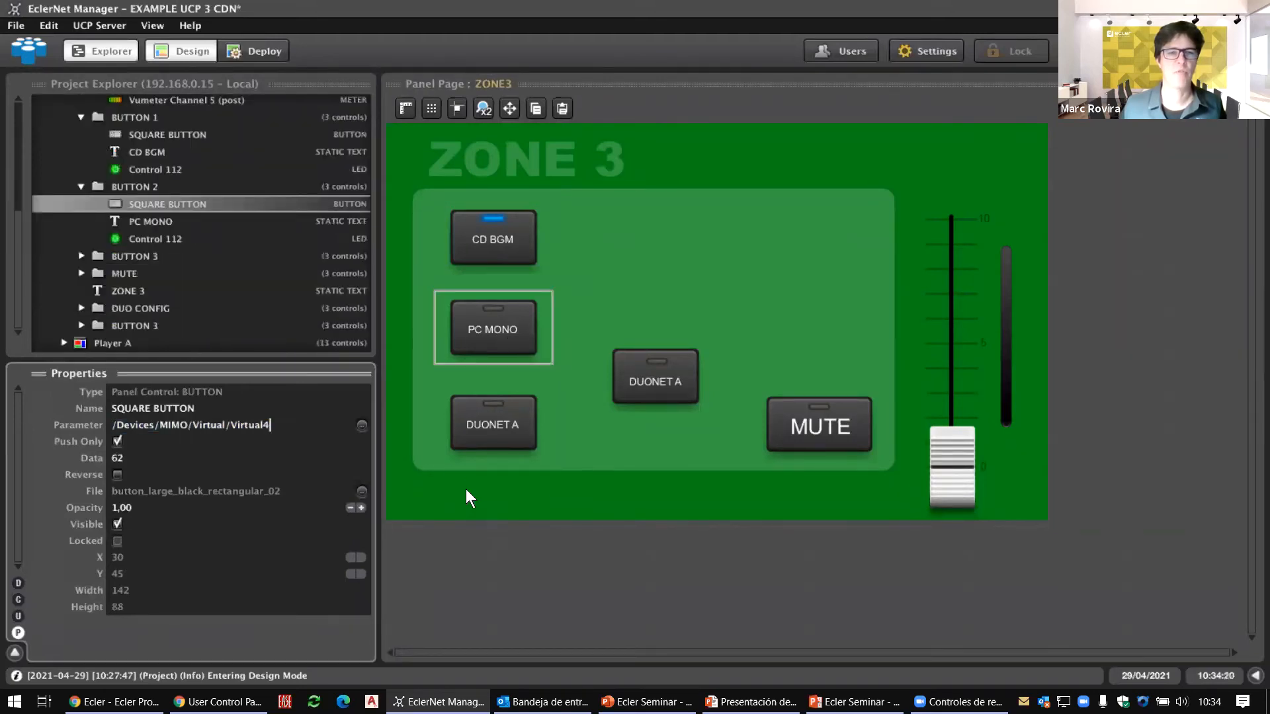
pyautogui.click(533, 421)
pyautogui.click(268, 425)
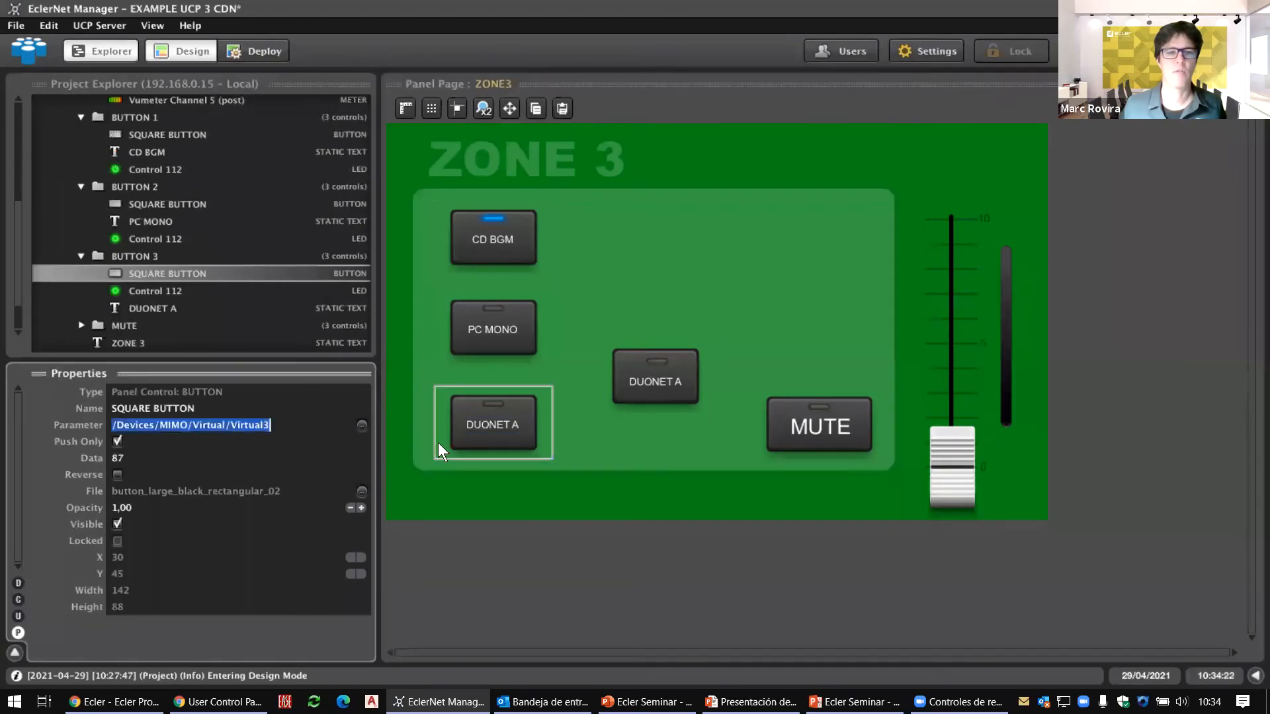
# Hide the BUTTON 3 layer that holds the extra DUONET A button in the middle of the ZONE3 page
pyautogui.click(620, 367)
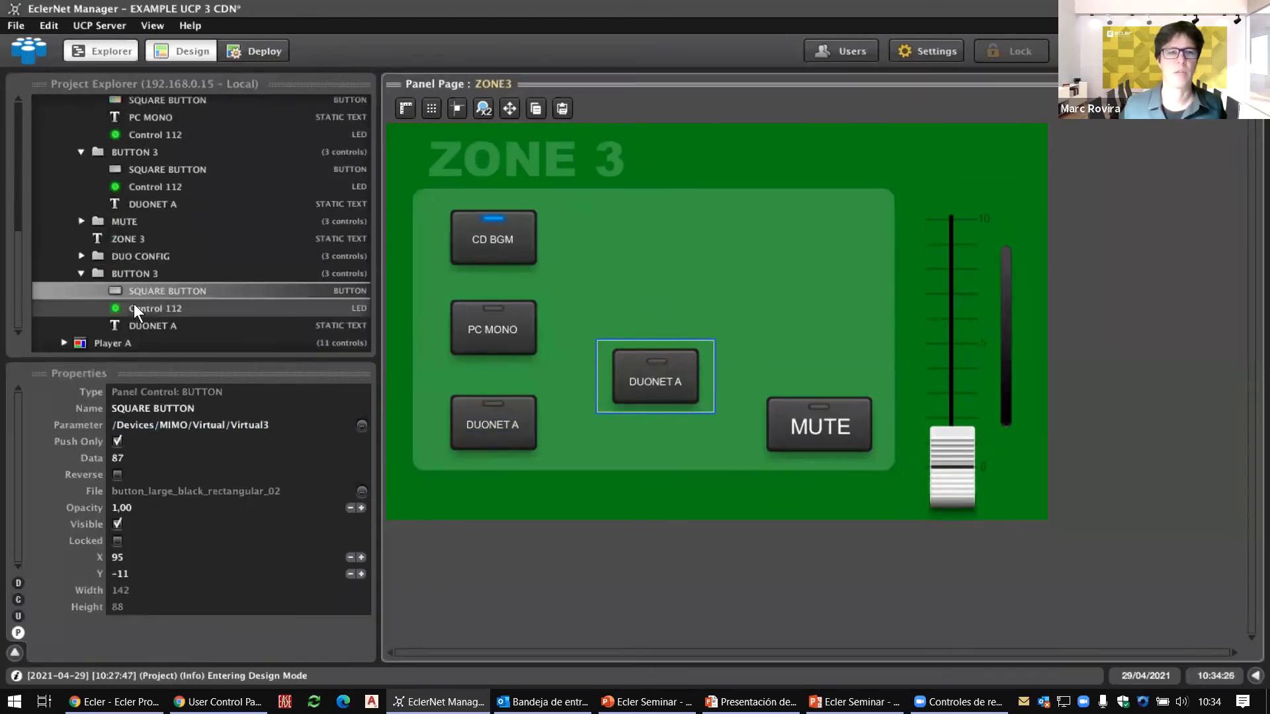
pyautogui.click(141, 272)
pyautogui.rightClick(142, 272)
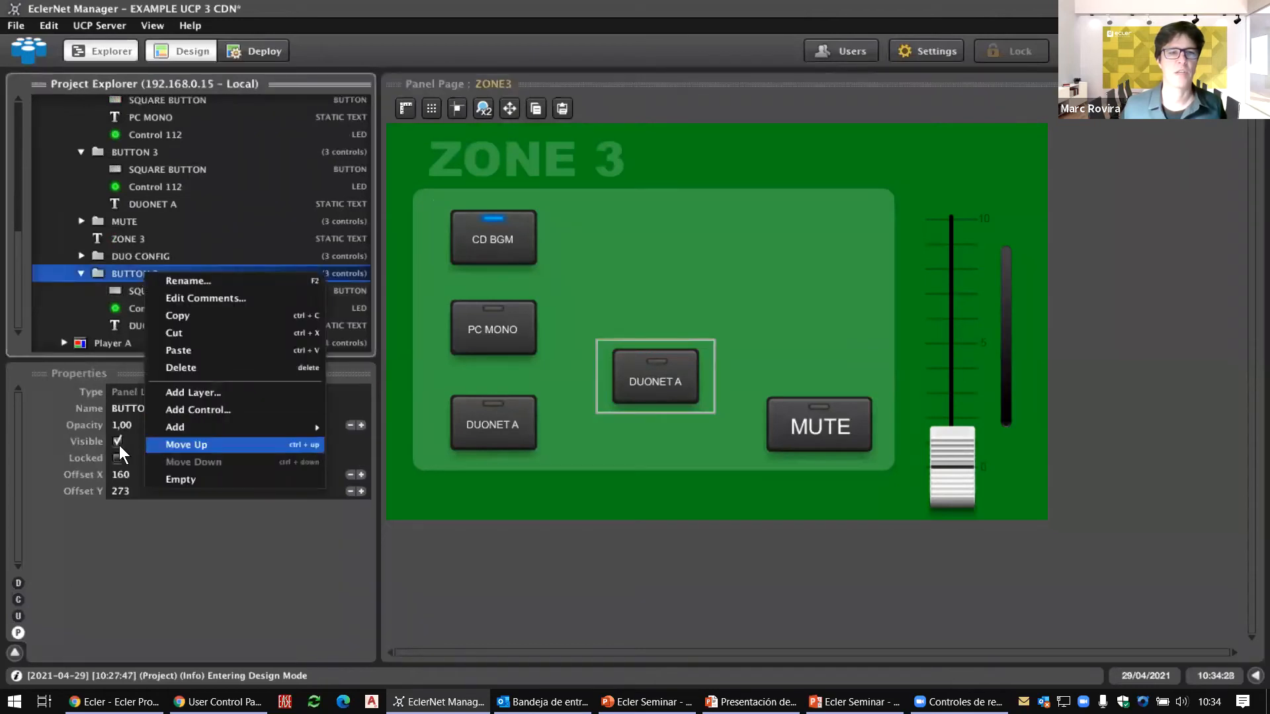
pyautogui.click(220, 439)
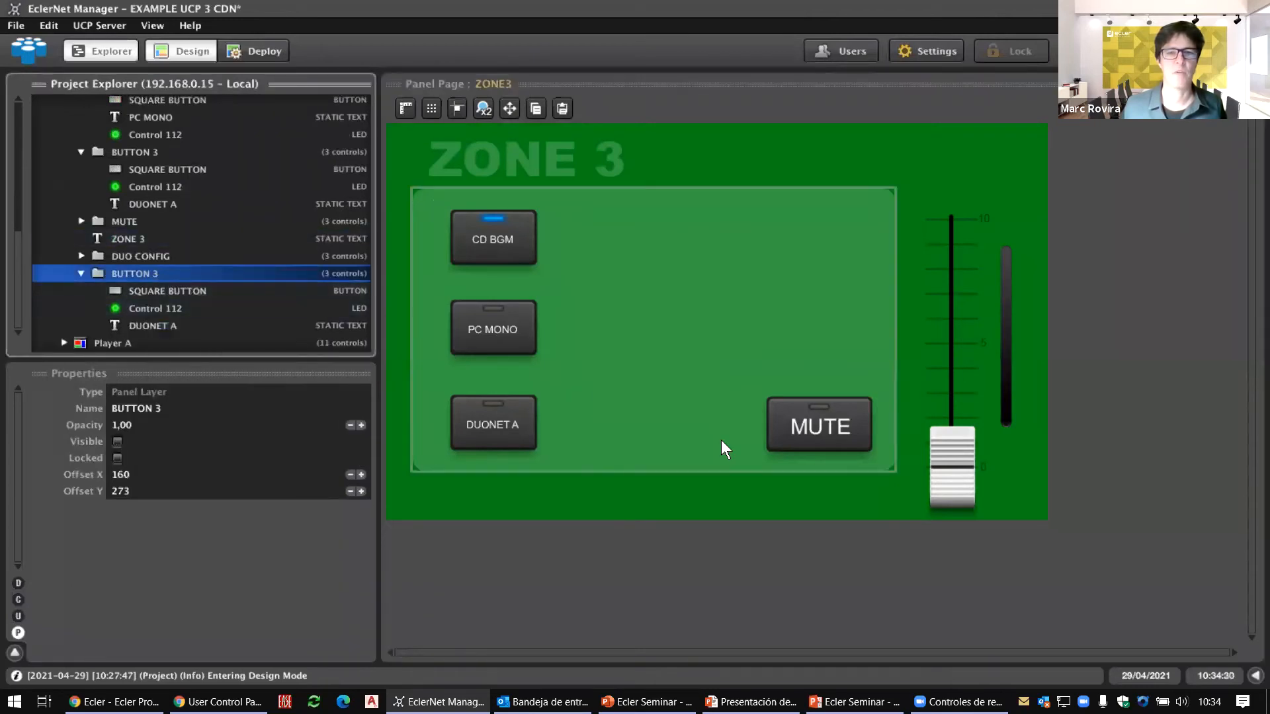
# Paste the copied parameter /Devices/MIMO/Virtual/Virtual4 into ZONE3's MUTE button
pyautogui.click(778, 425)
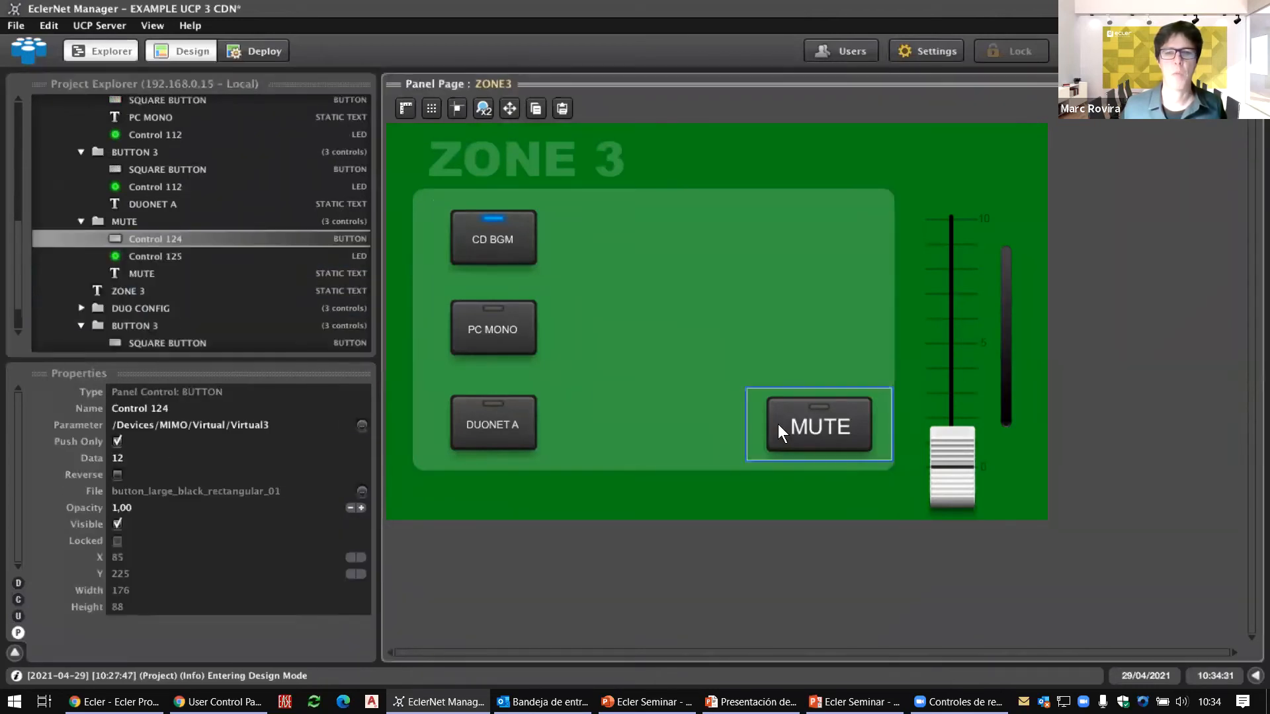
pyautogui.click(227, 427)
pyautogui.hotkey('ctrl', 'v')
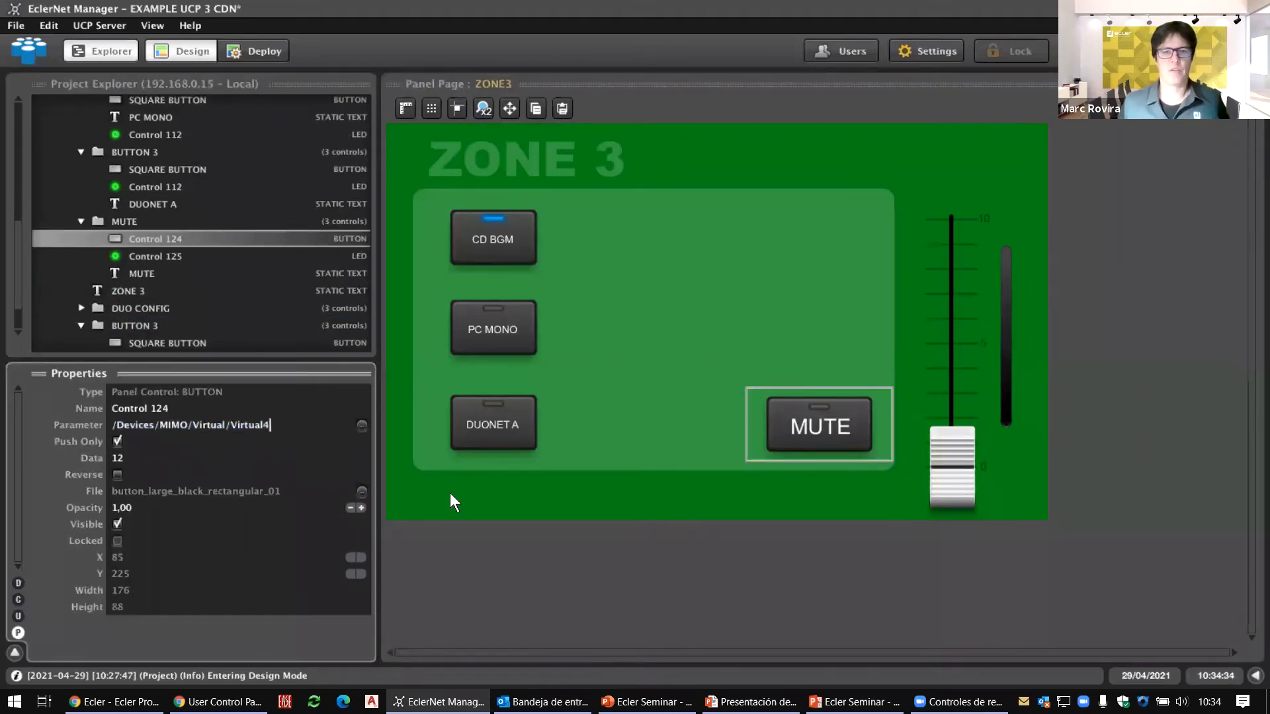
pyautogui.click(610, 529)
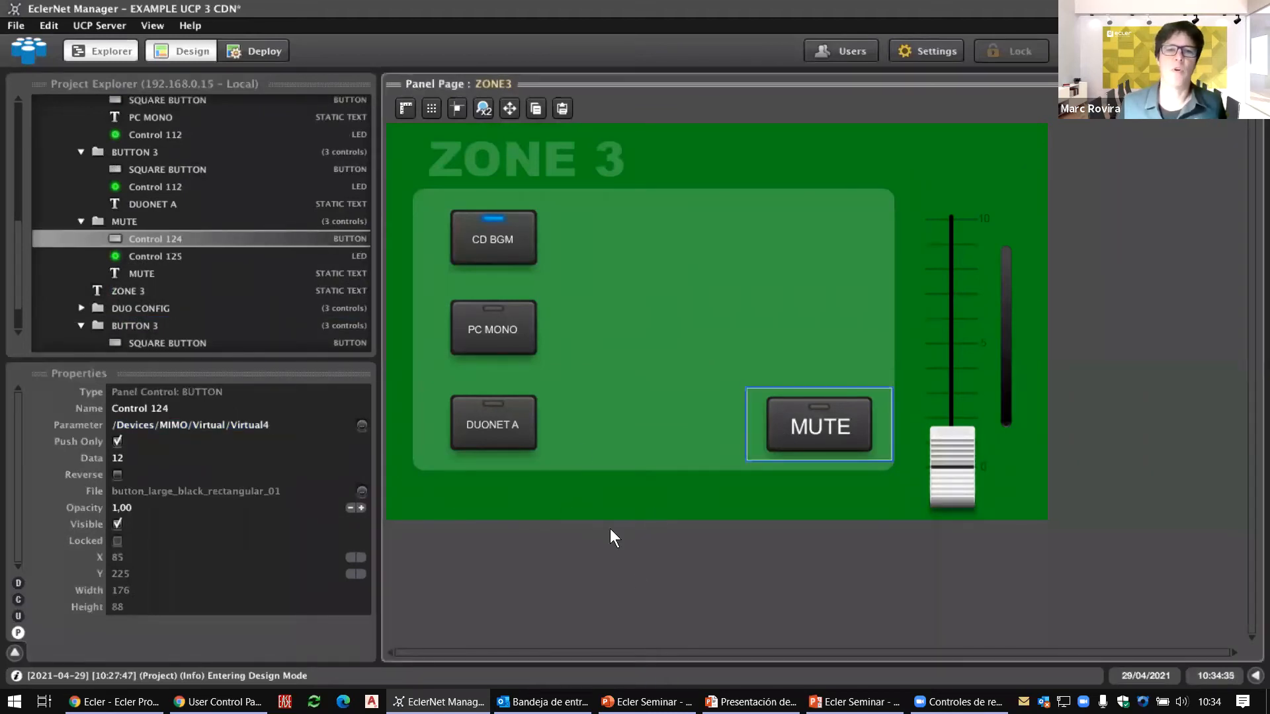
# Set the parameter of the CD BGM button's LED to /Devices/MIMO/Matrix IN-OUT/IN1/OUT5/Mute
pyautogui.click(497, 214)
pyautogui.click(309, 425)
pyautogui.click(310, 424)
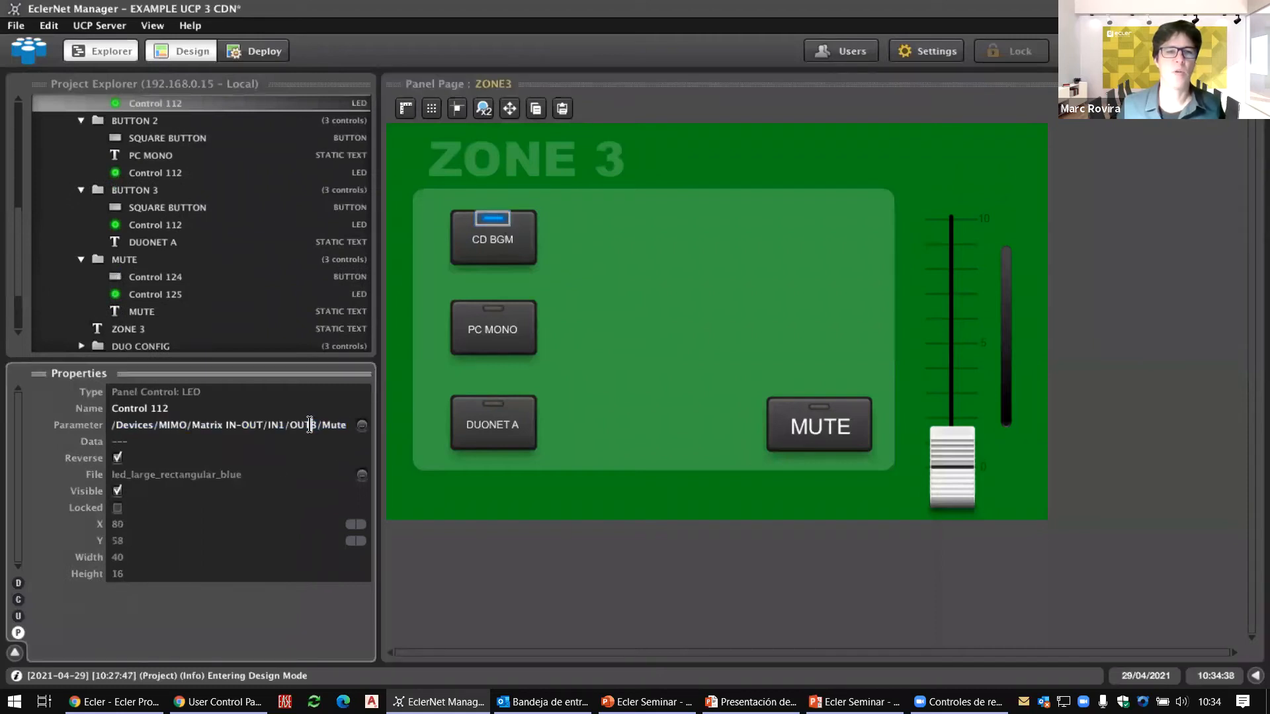
pyautogui.moveTo(313, 424); pyautogui.dragTo(314, 424)
pyautogui.write('5')
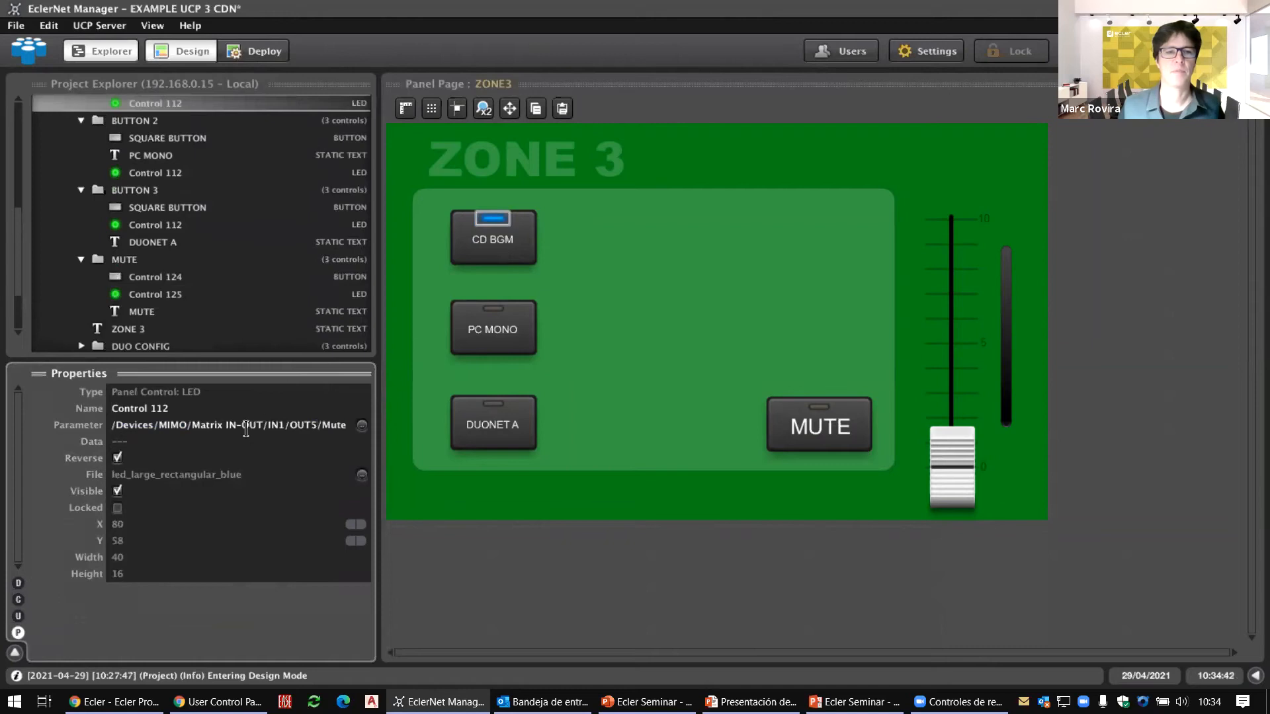
pyautogui.click(508, 356)
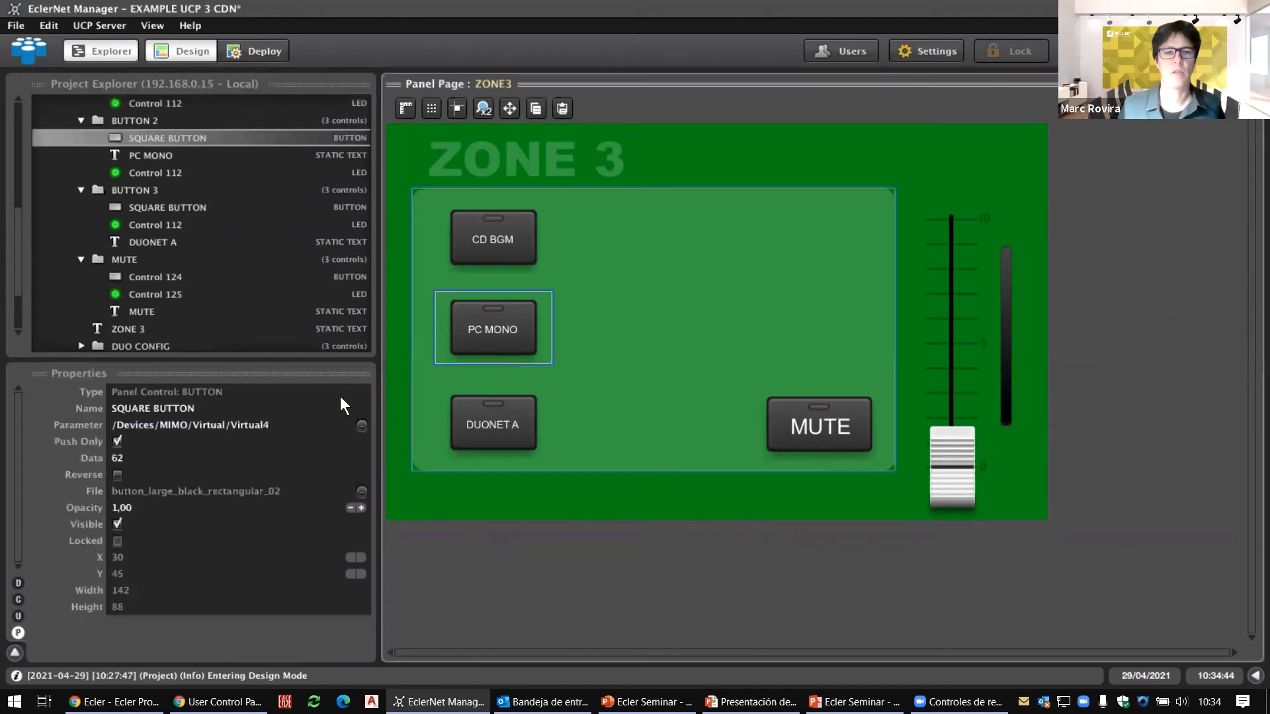
# Set the parameter of the PC MONO button's LED to /Devices/MIMO/Matrix IN-OUT/IN3/OUT5/Mute
pyautogui.click(495, 310)
pyautogui.click(308, 426)
pyautogui.click(307, 425)
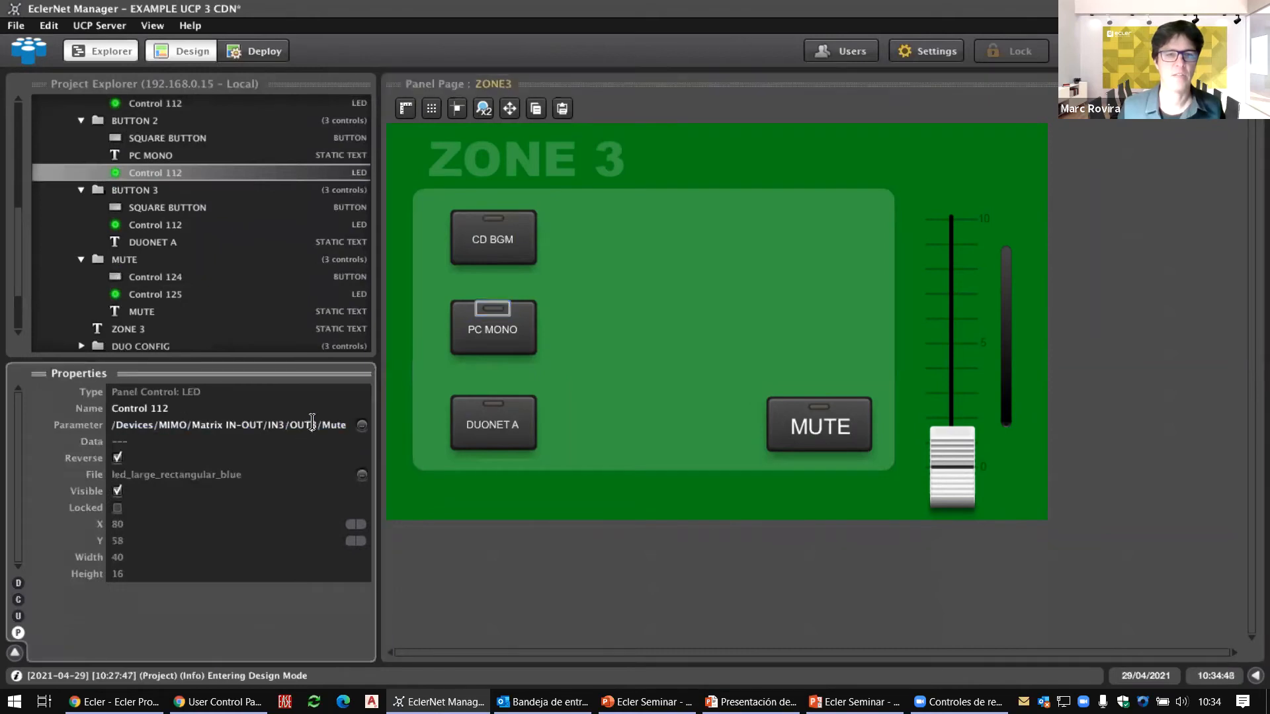
pyautogui.press('Delete')
pyautogui.write('5')
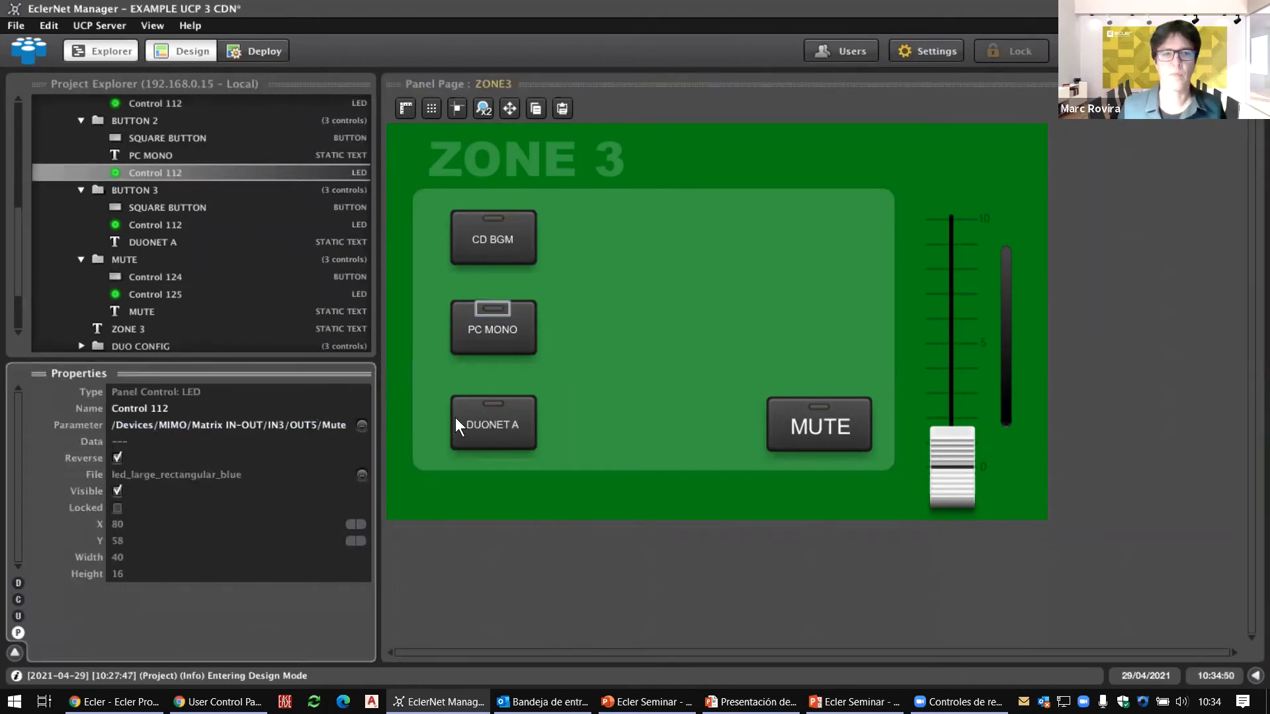
# Set the parameter of the DUONET A button's LED to /Devices/MIMO/Matrix IN-OUT/IN5/OUT5/Mute
pyautogui.click(494, 406)
pyautogui.click(317, 425)
pyautogui.click(312, 425)
pyautogui.press('Delete')
pyautogui.write('5')
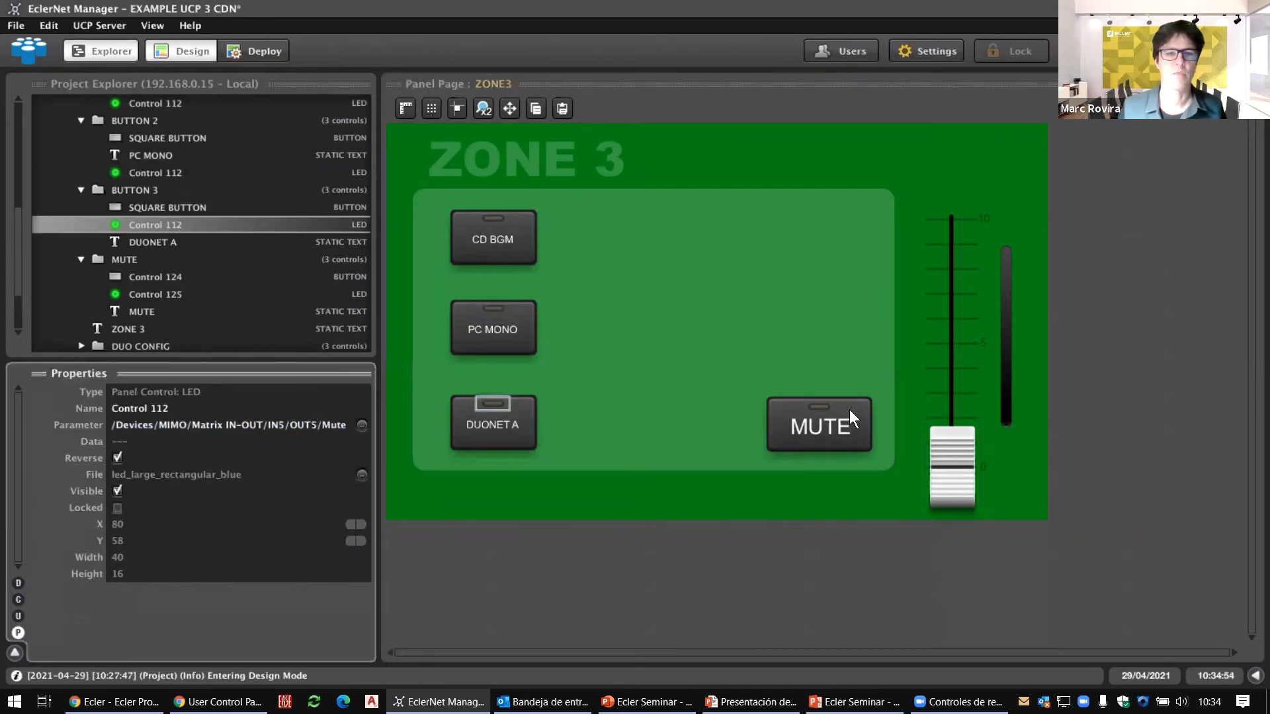
# Set the parameter of the MUTE button's LED to /Devices/MIMO/Virtual/Virtual5
pyautogui.click(818, 410)
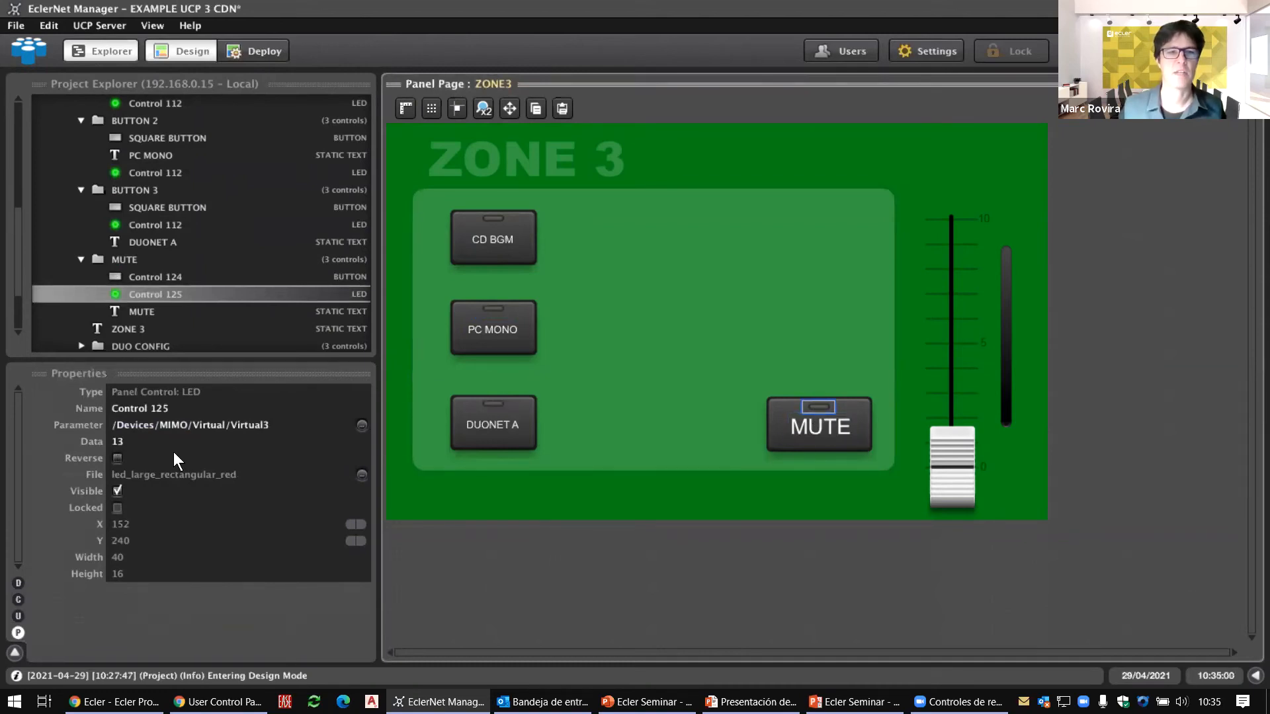
pyautogui.click(266, 424)
pyautogui.click(317, 424)
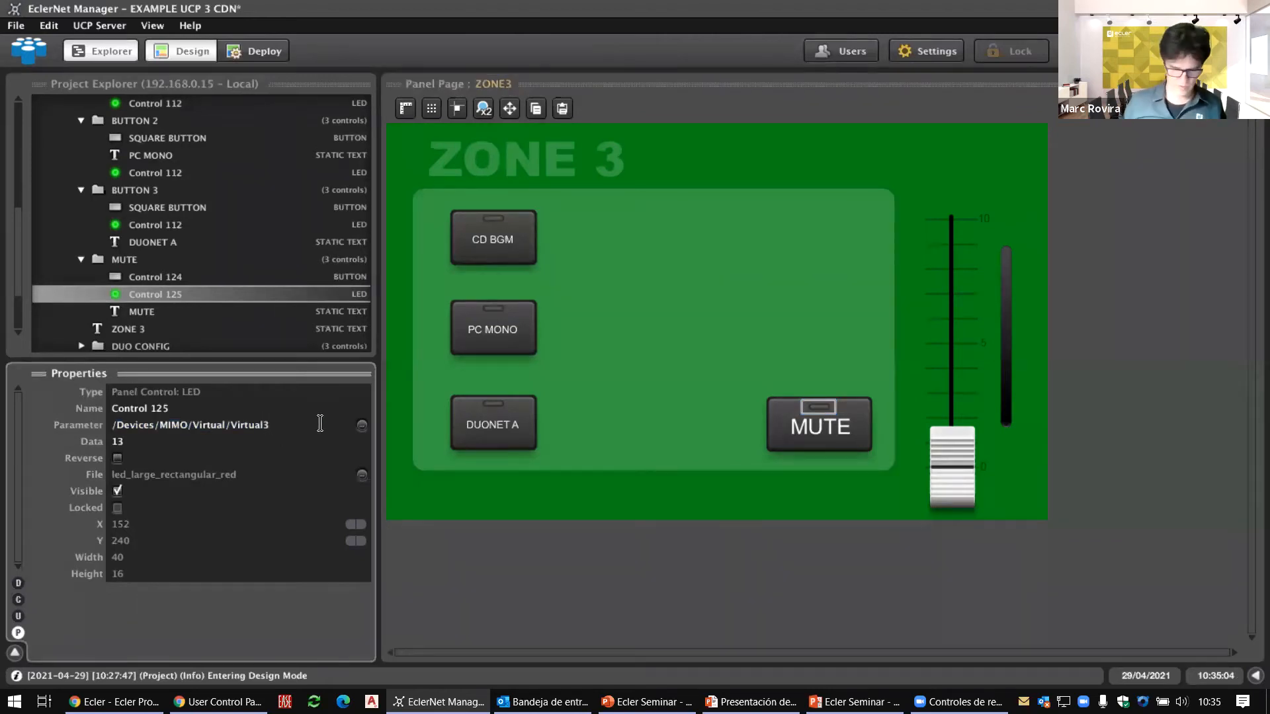
pyautogui.press('BackSpace')
pyautogui.write('5')
pyautogui.press('Return')
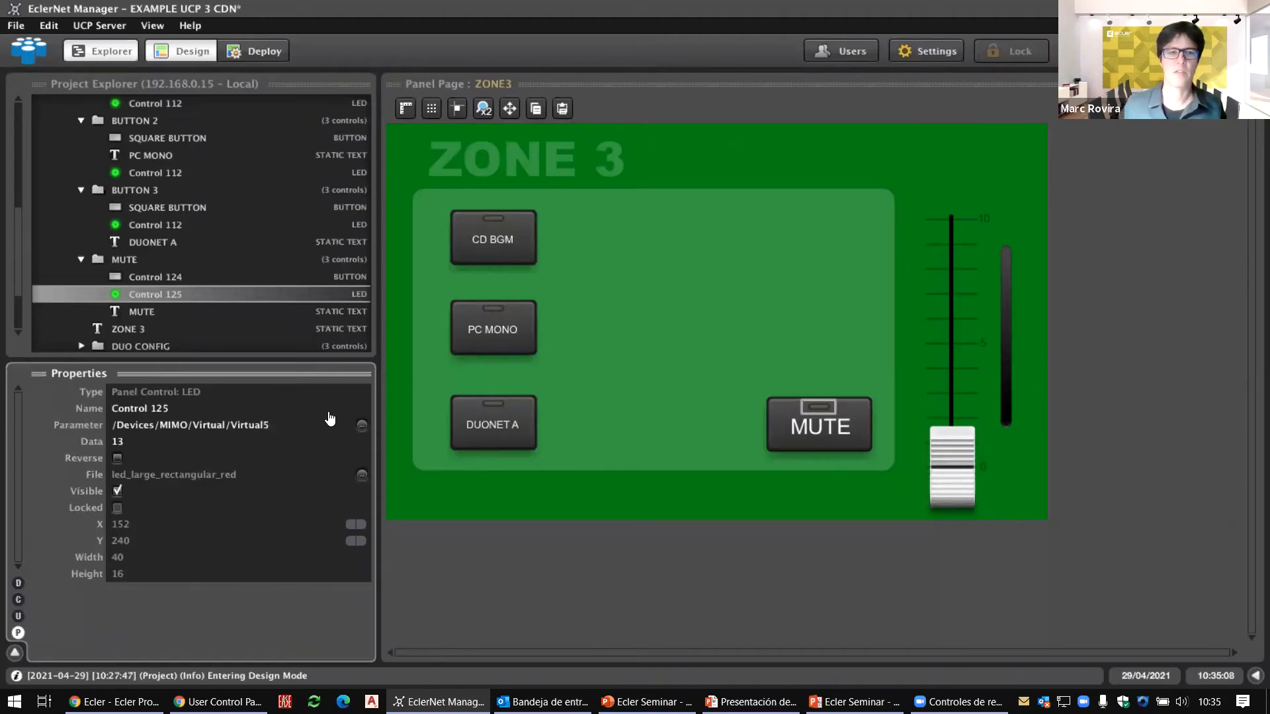
# Change the MUTE button's own parameter to /Devices/MIMO/Virtual/Virtual5
pyautogui.click(531, 410)
pyautogui.click(760, 417)
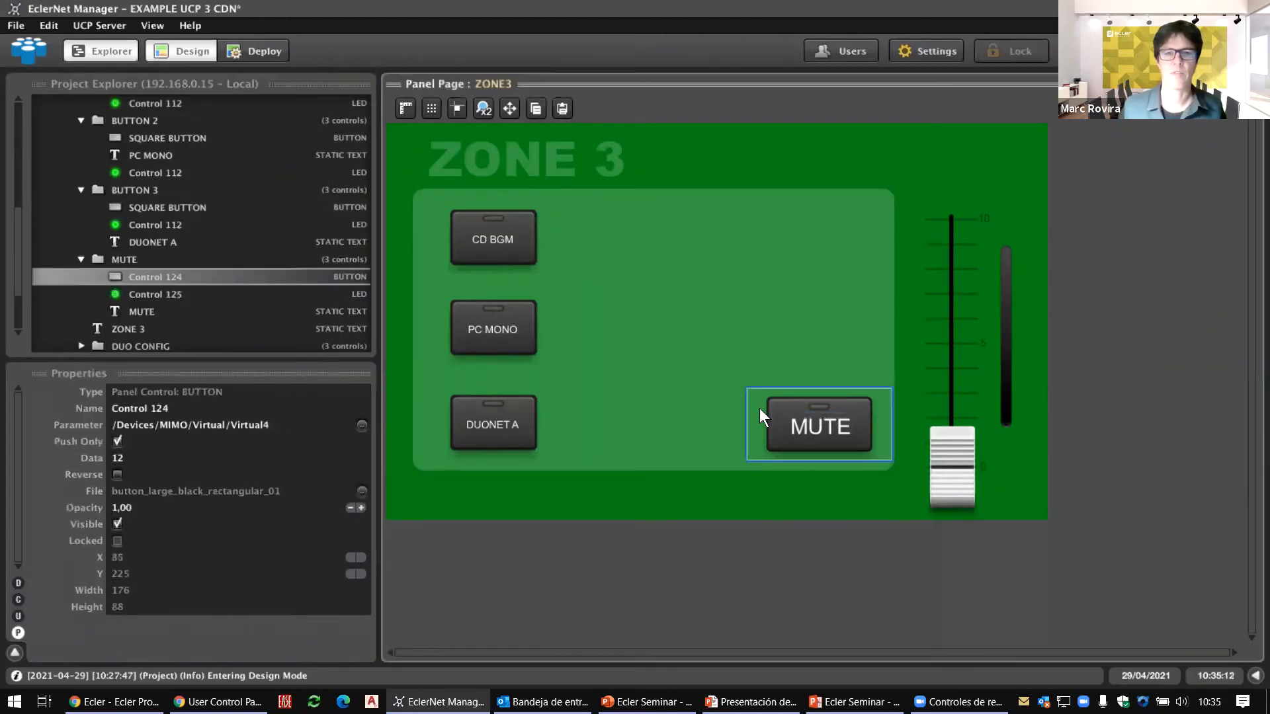
pyautogui.click(267, 425)
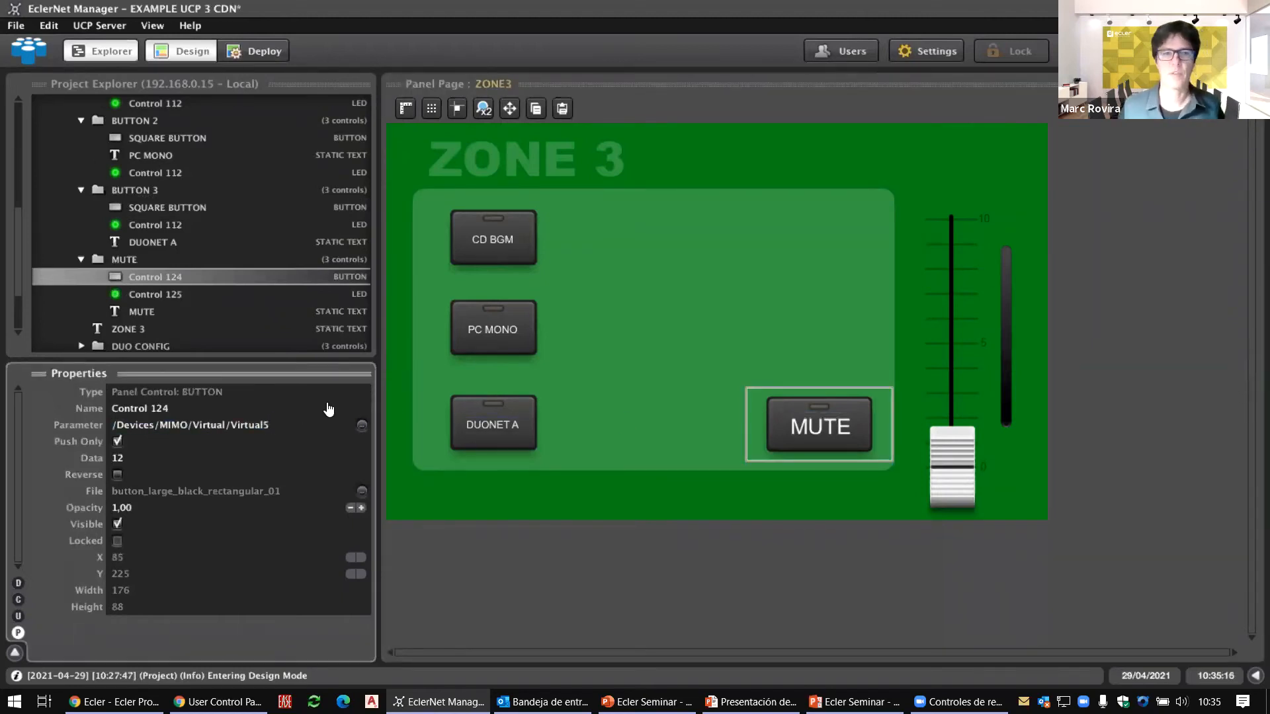
# Copy the MUTE button's Virtual5 parameter to the DUONET A, PC MONO and CD BGM buttons
pyautogui.tripleClick(278, 427)
pyautogui.click(525, 416)
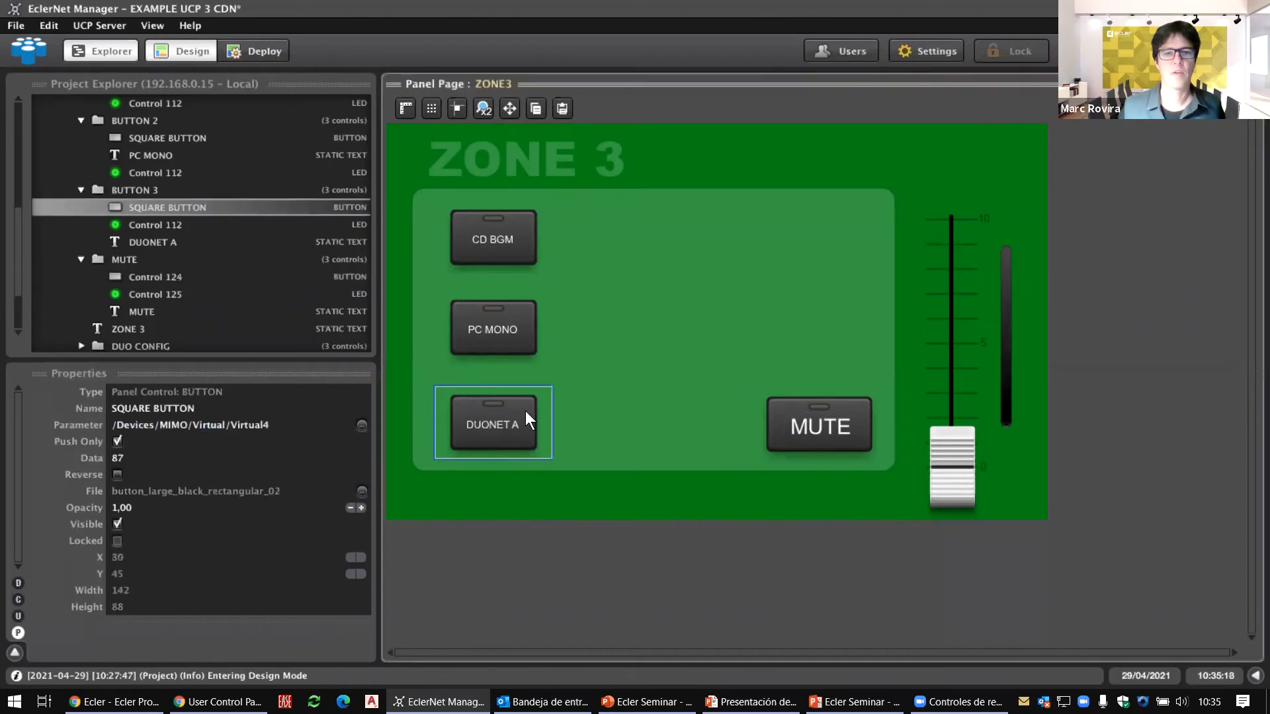
pyautogui.click(502, 344)
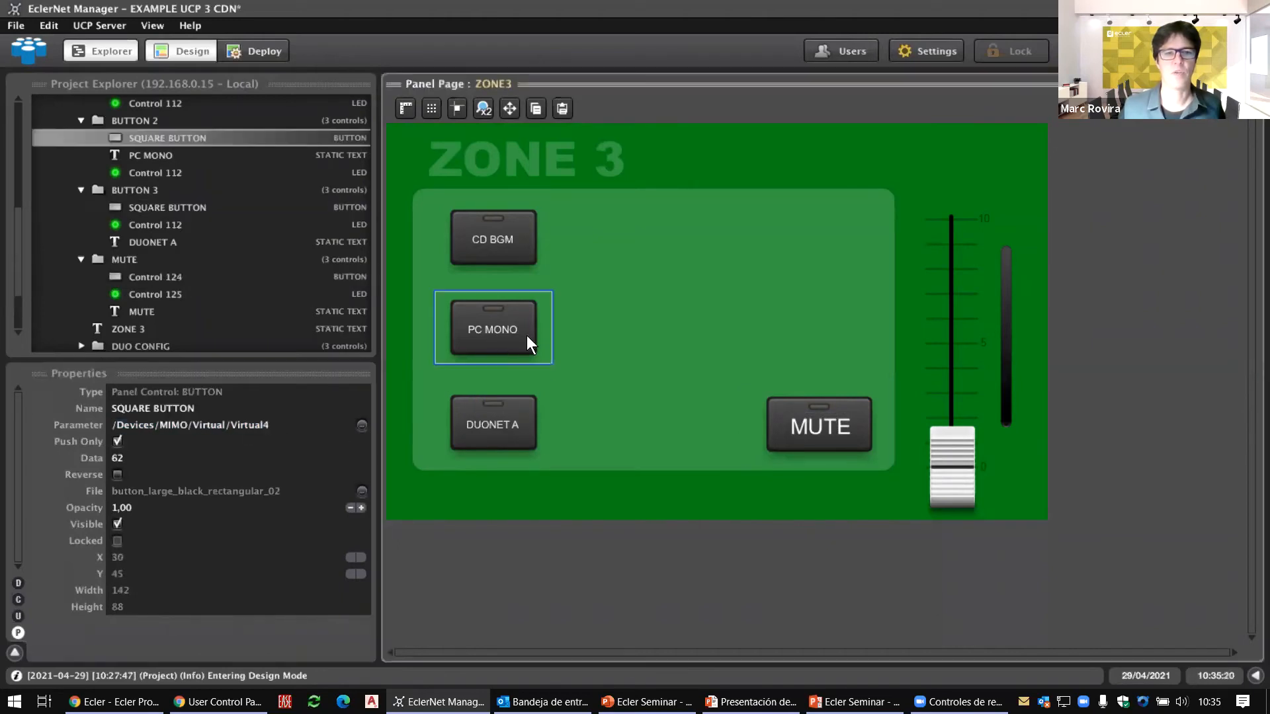
pyautogui.click(538, 243)
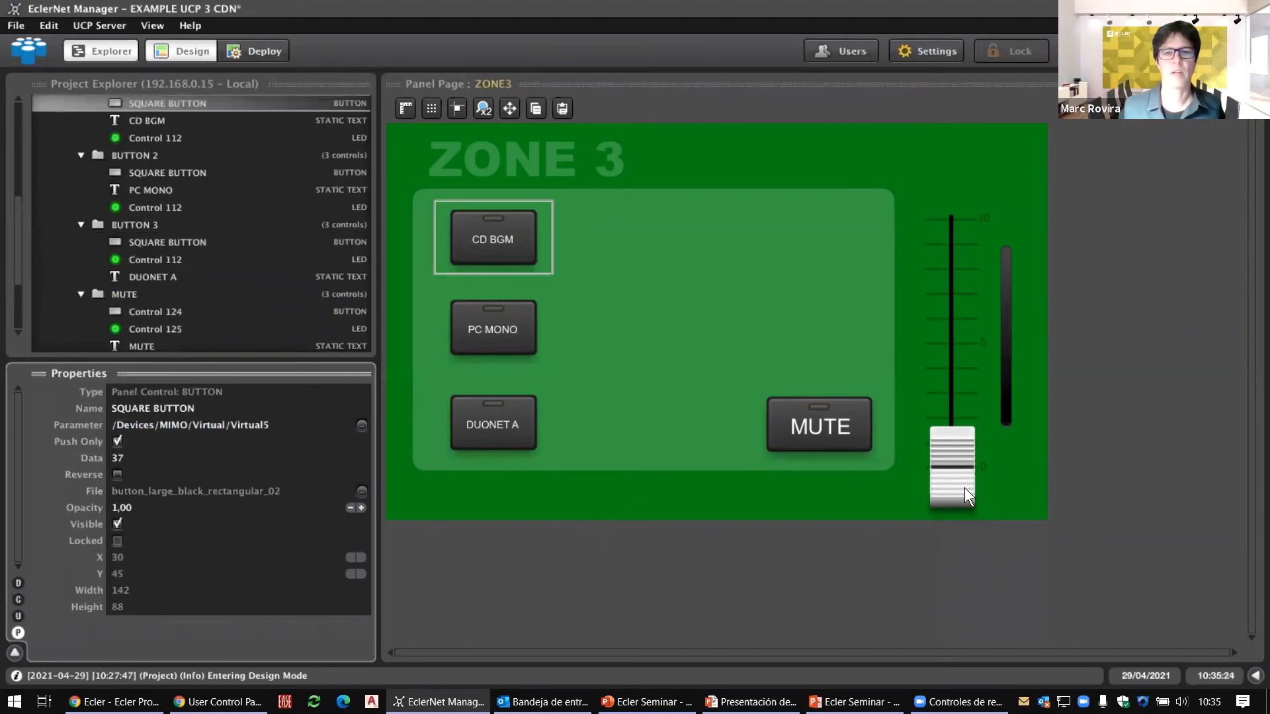
# Set the volume fader's parameter on the ZONE3 page to /Devices/MIMO/Virtual/Virtual6
pyautogui.click(964, 486)
pyautogui.click(265, 426)
pyautogui.click(270, 424)
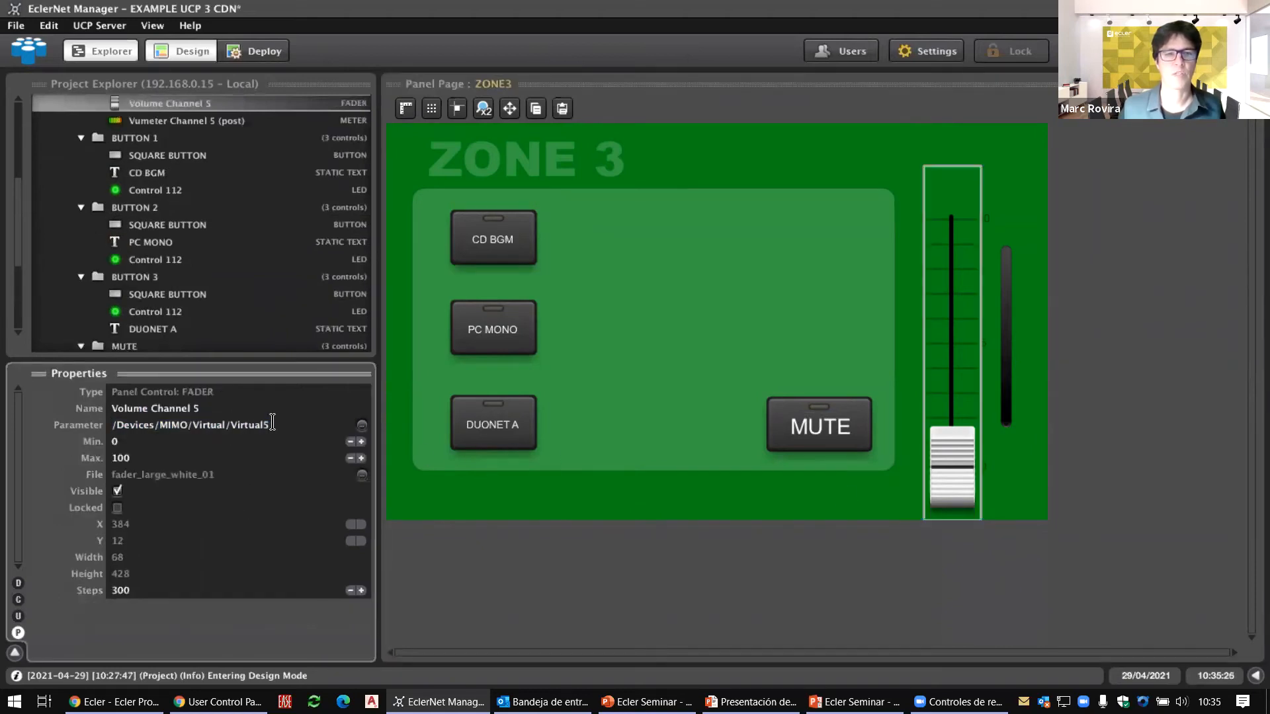
pyautogui.press('BackSpace')
pyautogui.write('6')
pyautogui.press('Return')
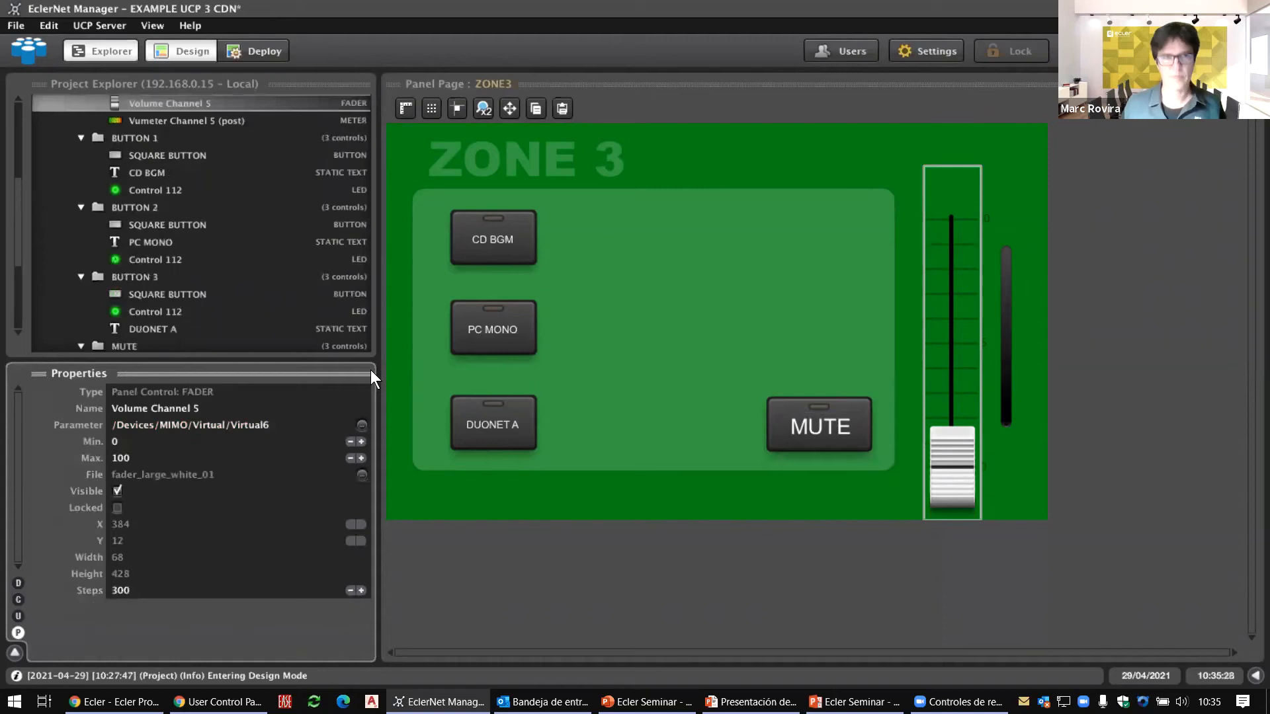
# Point the ZONE3 vumeter's parameter to output OUT5, keeping the OutputChannel VumeterPost path
pyautogui.click(1008, 360)
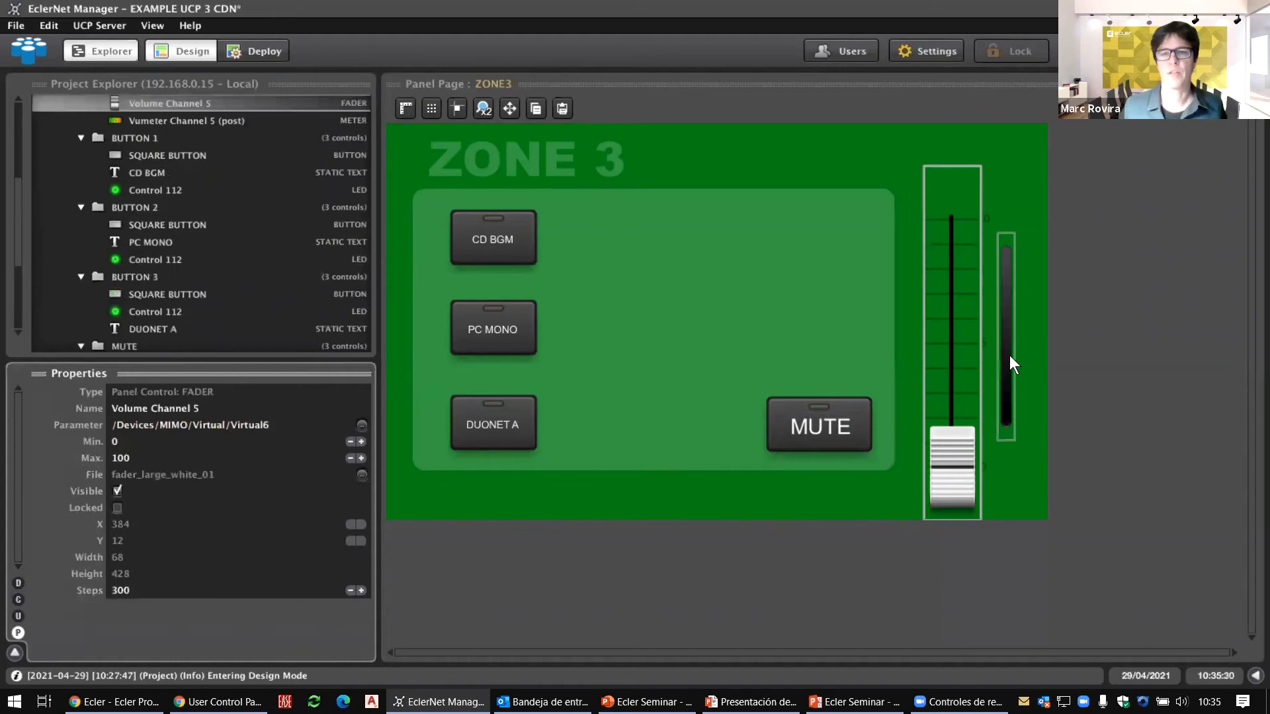
pyautogui.click(294, 426)
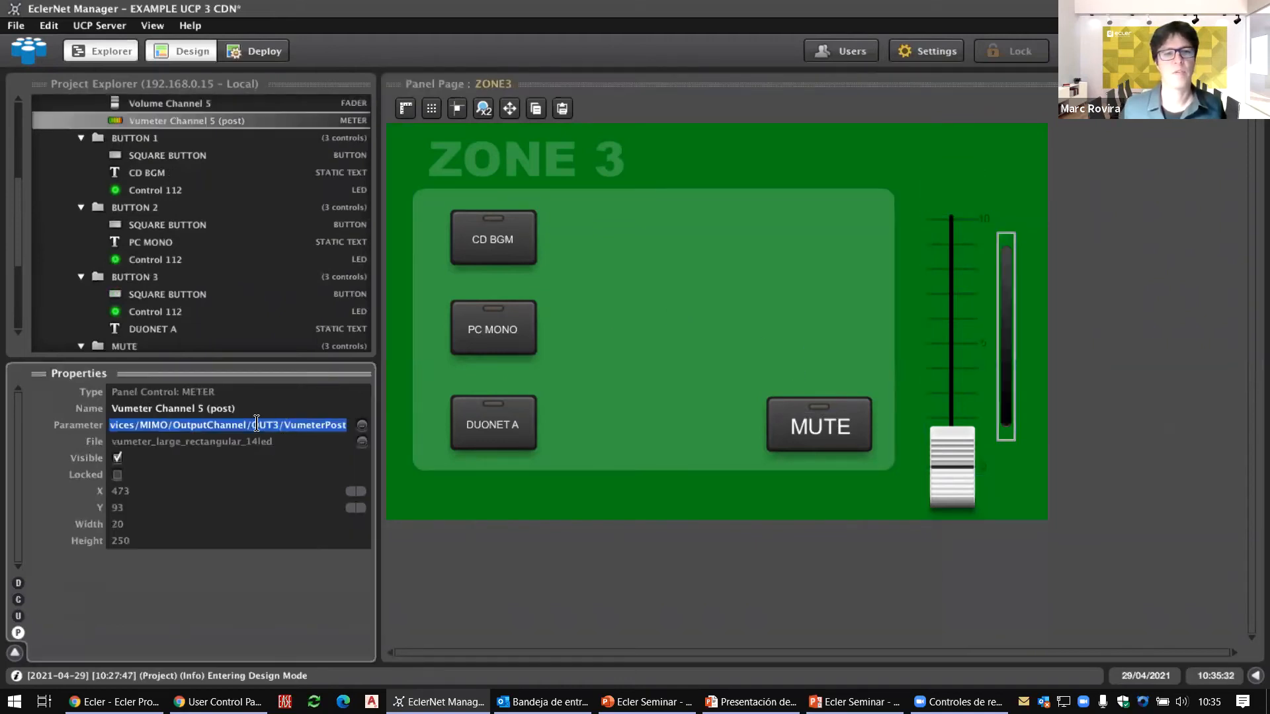
pyautogui.click(275, 424)
pyautogui.moveTo(275, 424); pyautogui.dragTo(281, 424)
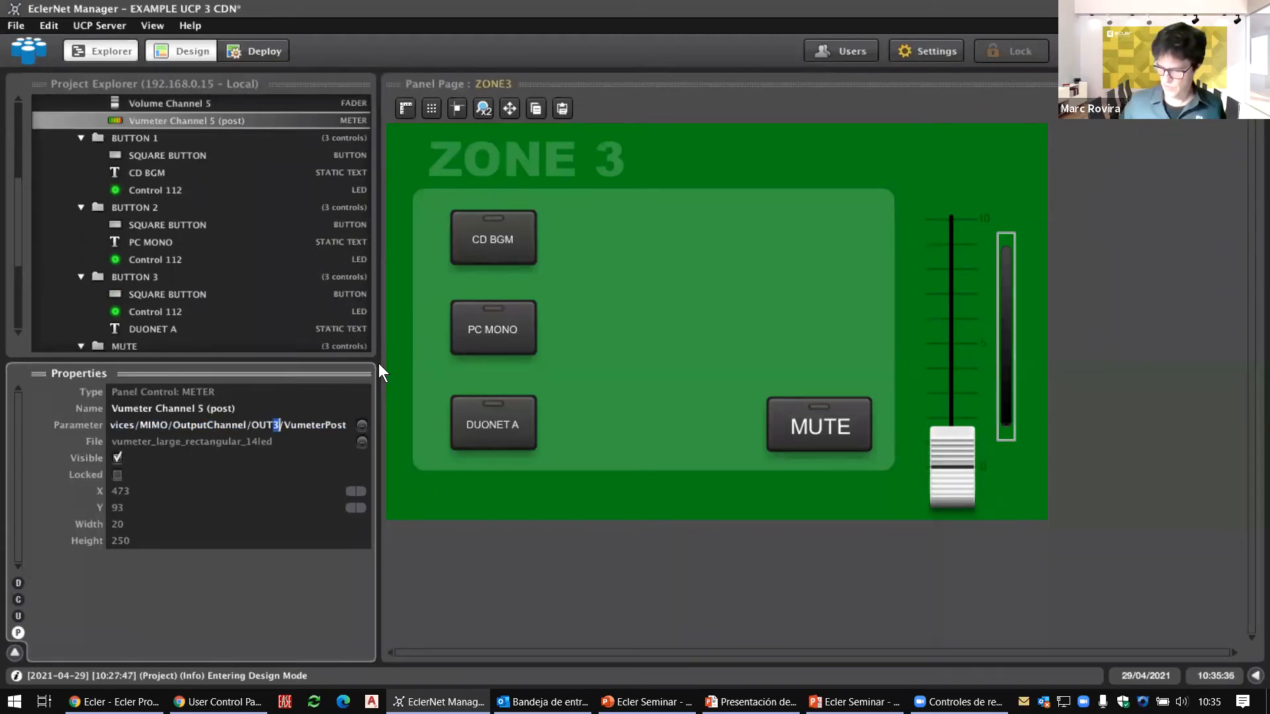
pyautogui.write('5')
pyautogui.press('Return')
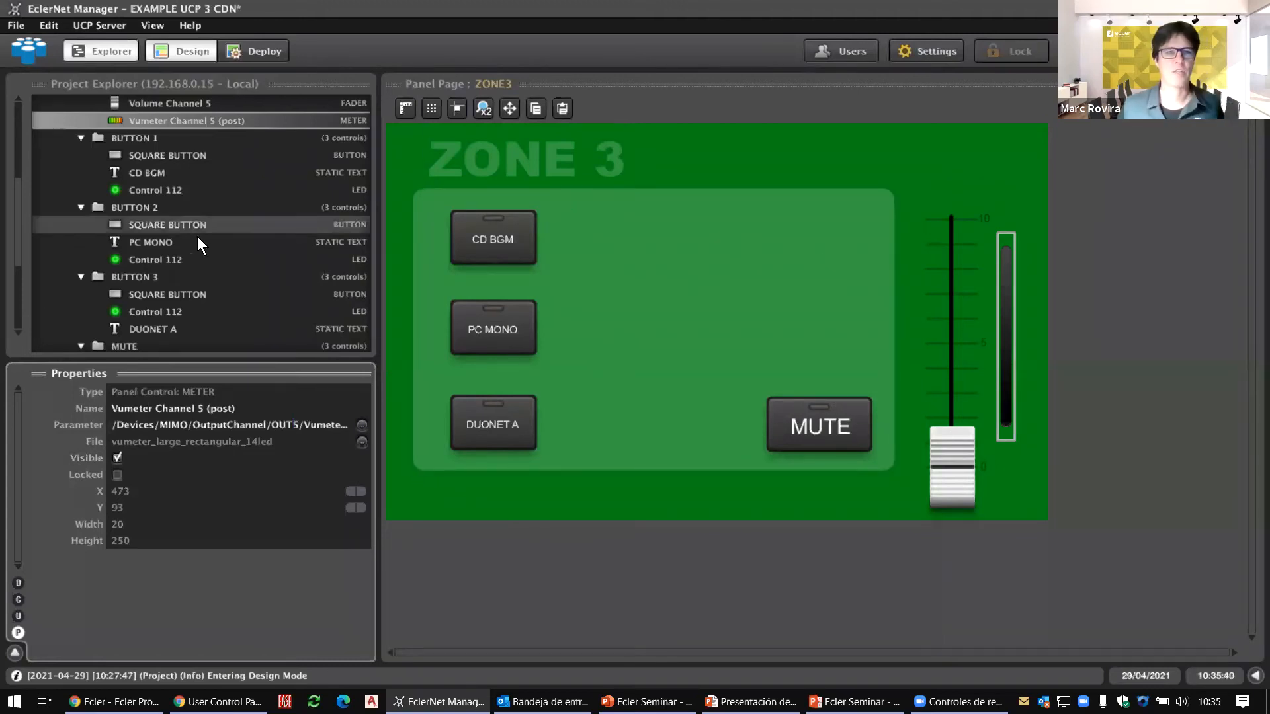
# Add a second virtual remote to the MIMO device's remote list
pyautogui.scroll(4, 185, 239)
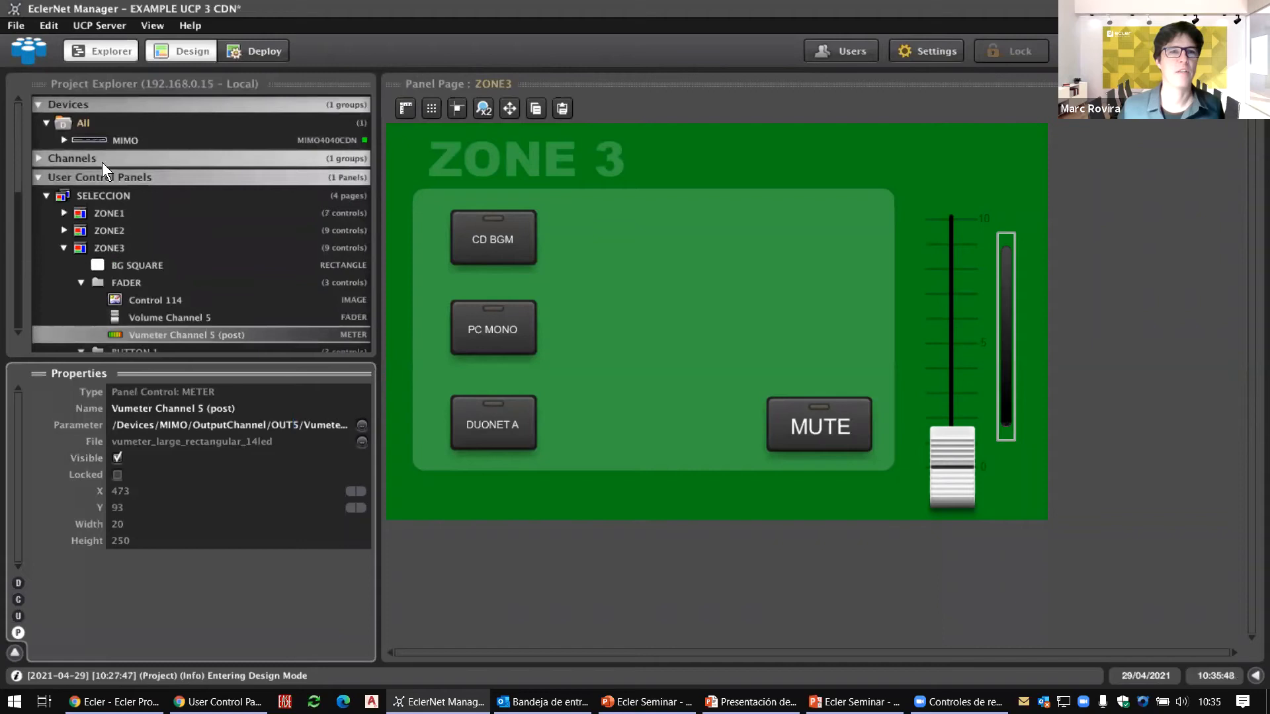
pyautogui.doubleClick(136, 141)
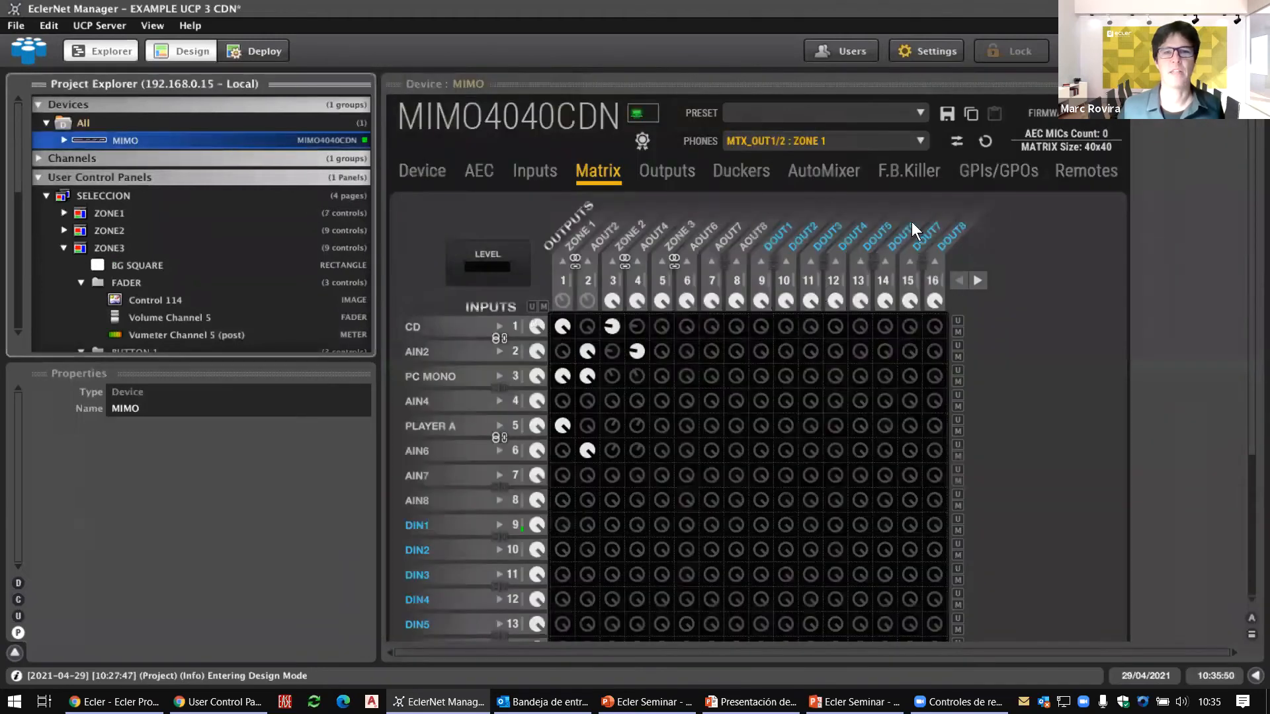
pyautogui.click(1098, 173)
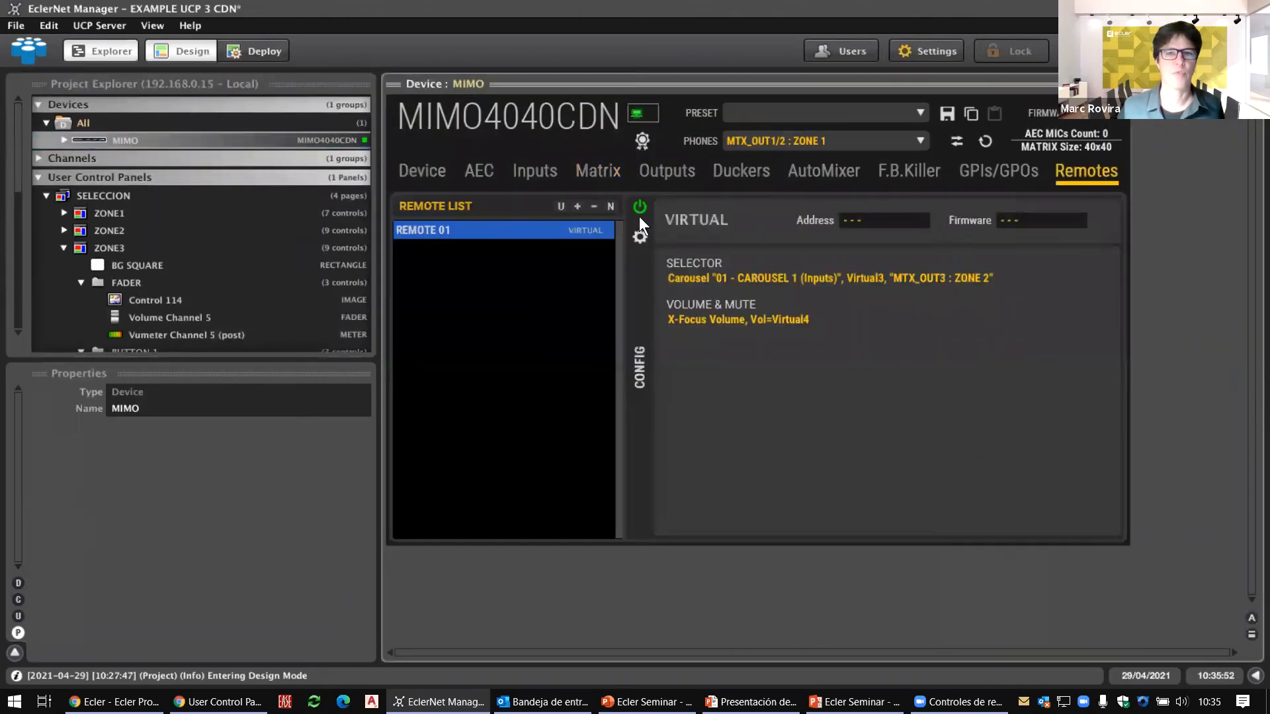
pyautogui.click(577, 206)
pyautogui.click(670, 331)
pyautogui.click(669, 330)
pyautogui.click(598, 390)
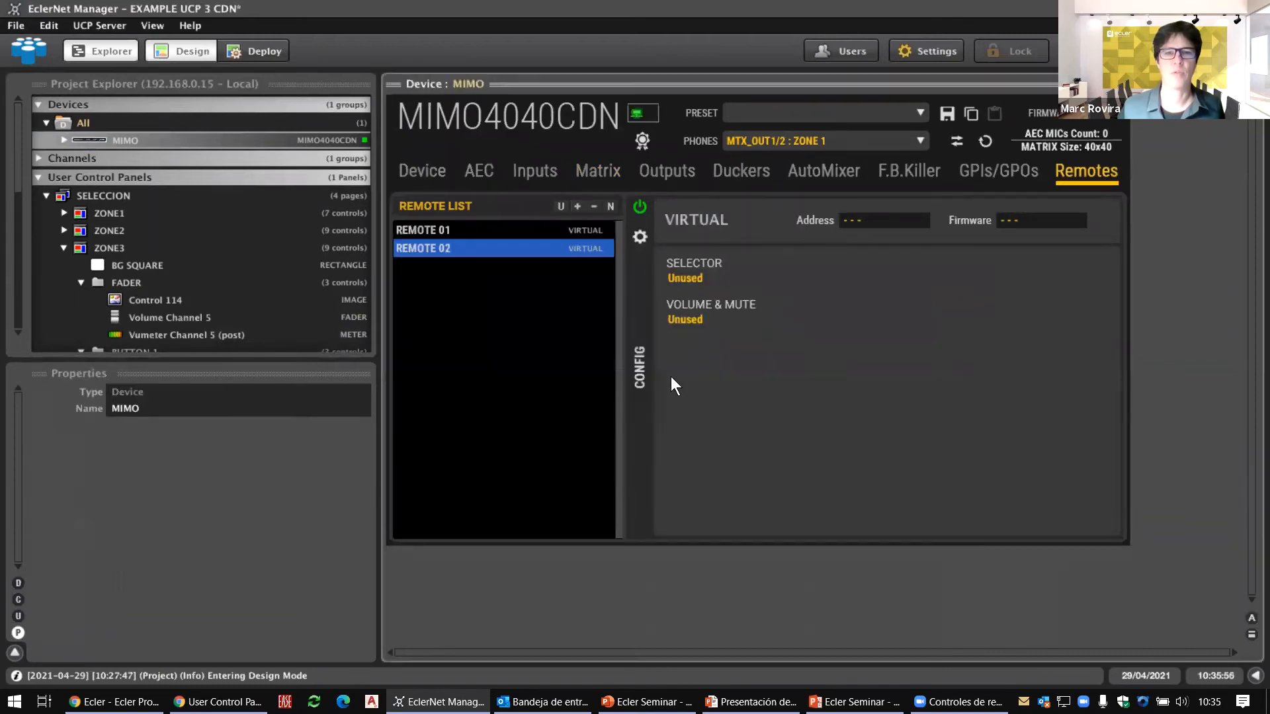
# Configure REMOTE 02's selector as a Carousel controlled by Virtual5, with MTX_OUT5 : ZONE 3 as output channel
pyautogui.click(640, 237)
pyautogui.click(664, 340)
pyautogui.click(585, 376)
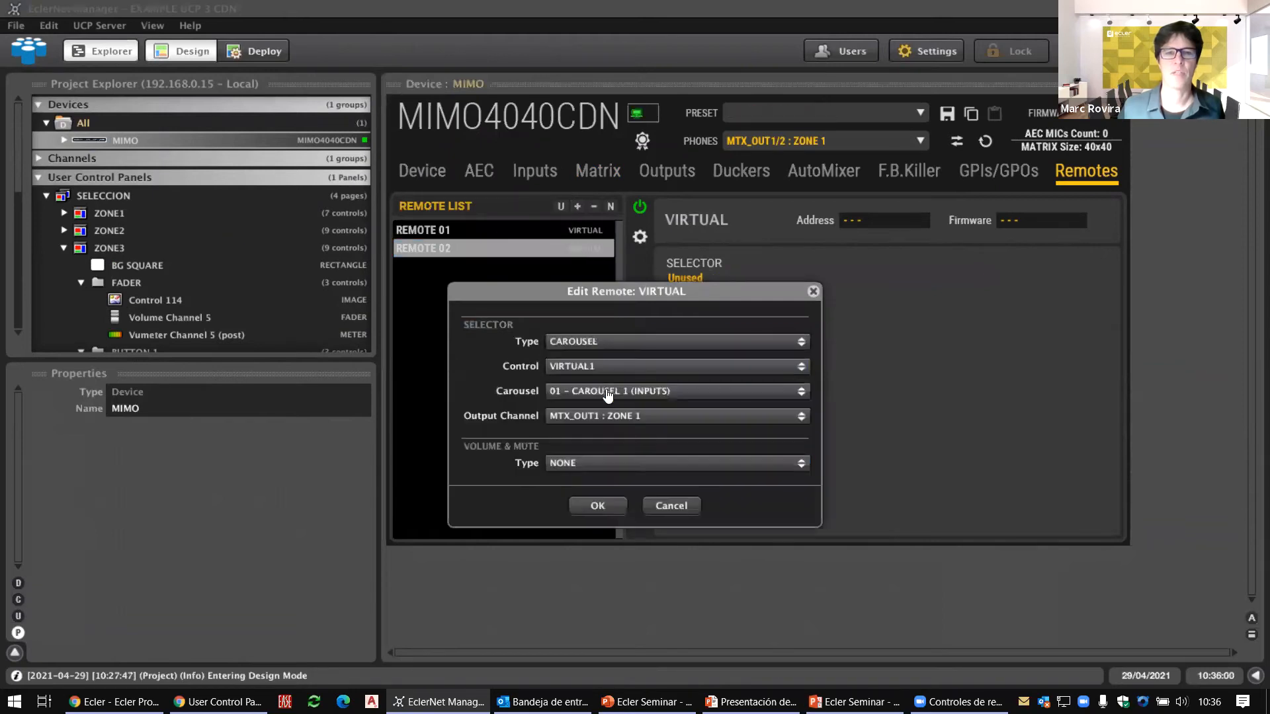
pyautogui.click(634, 417)
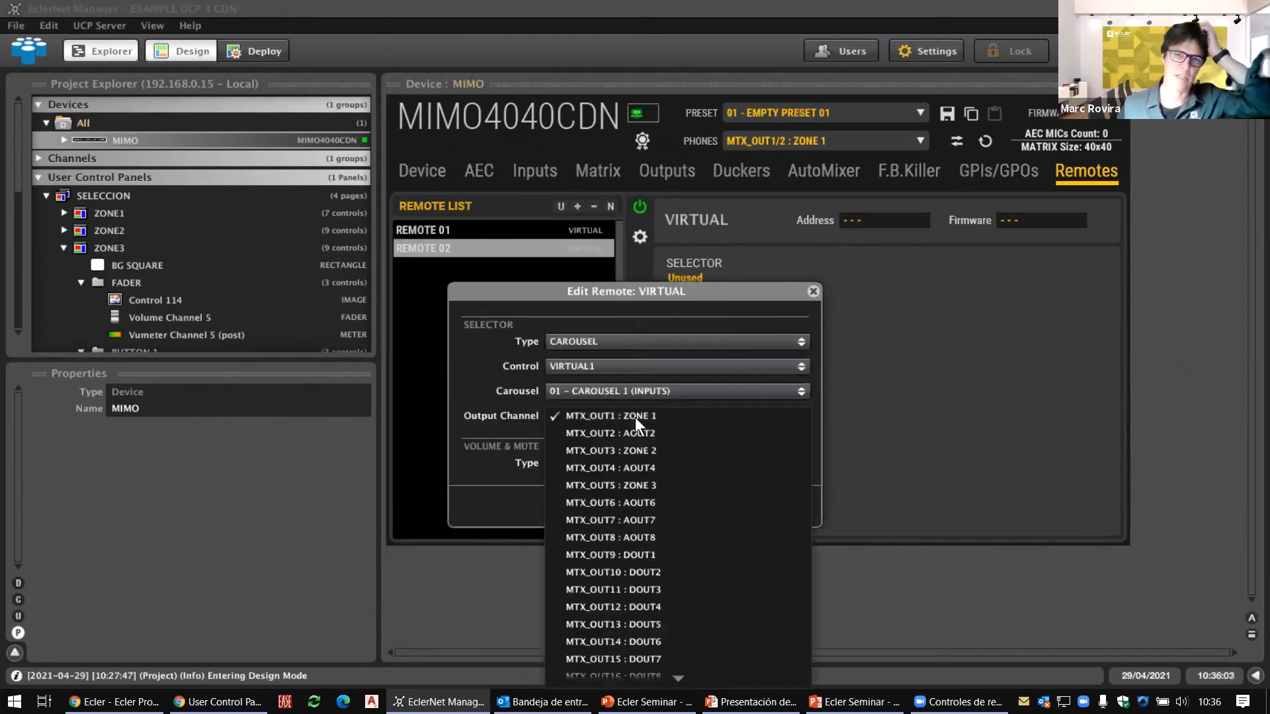
pyautogui.click(641, 481)
pyautogui.click(601, 366)
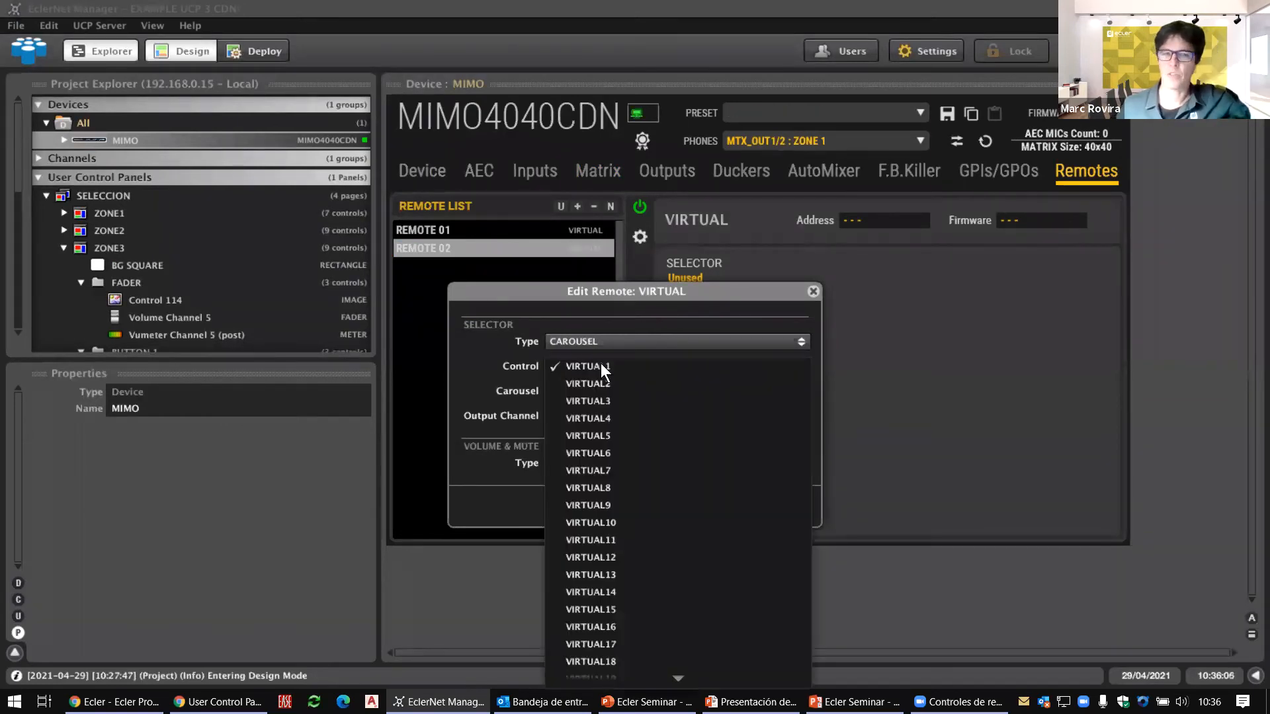
pyautogui.click(609, 434)
# Set REMOTE 02's volume type to X-Focus Volume/Mute with only volume controlled by Virtual6, and apply the settings
pyautogui.click(601, 463)
pyautogui.click(607, 499)
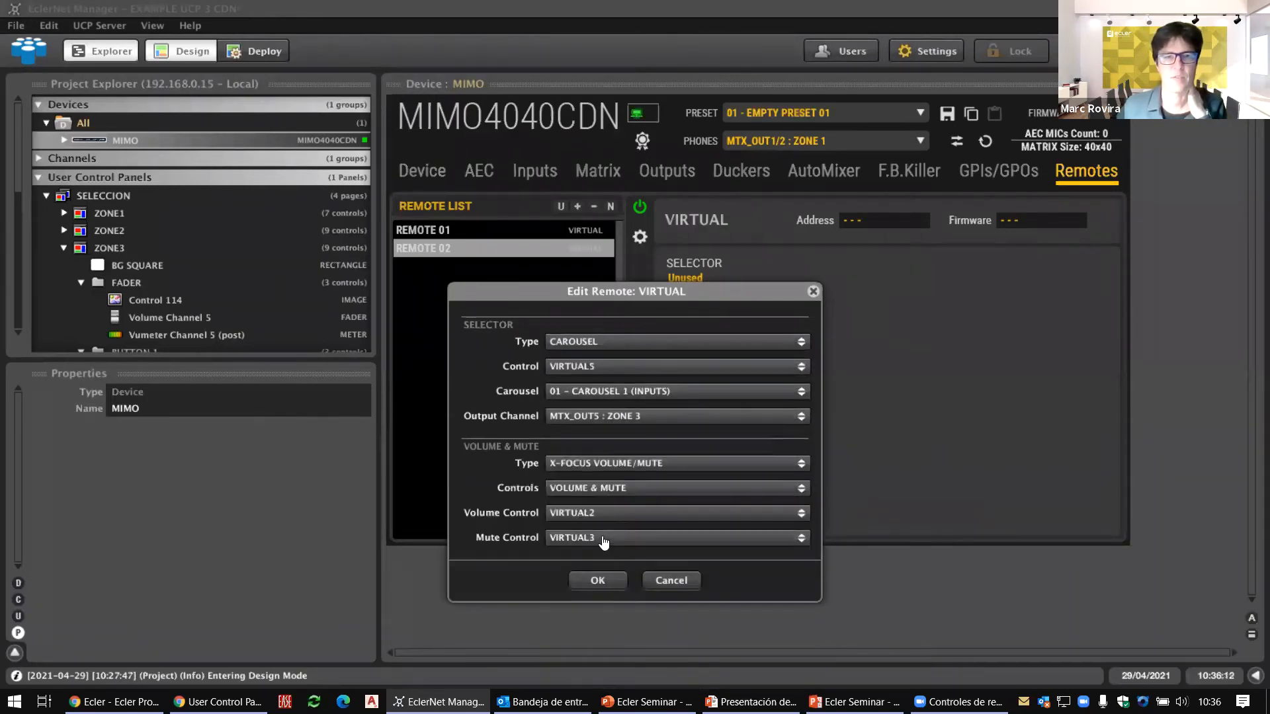
pyautogui.click(610, 500)
pyautogui.click(607, 521)
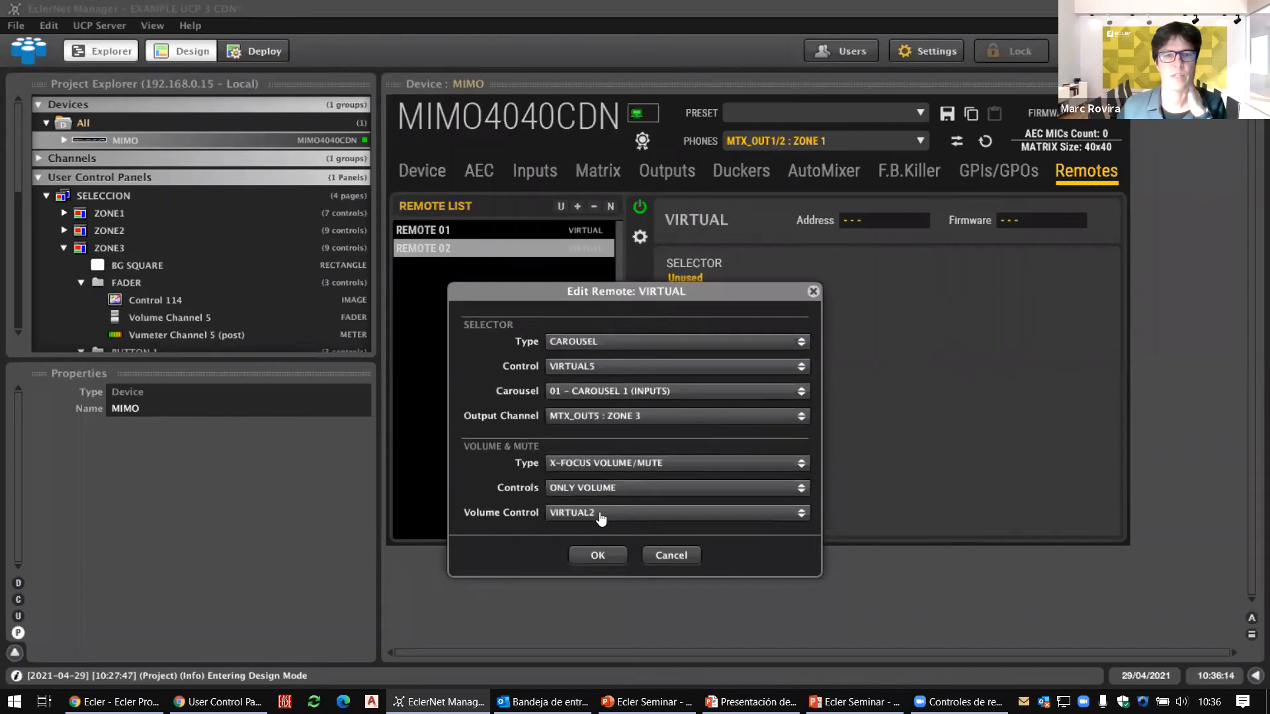
pyautogui.click(603, 515)
pyautogui.click(608, 581)
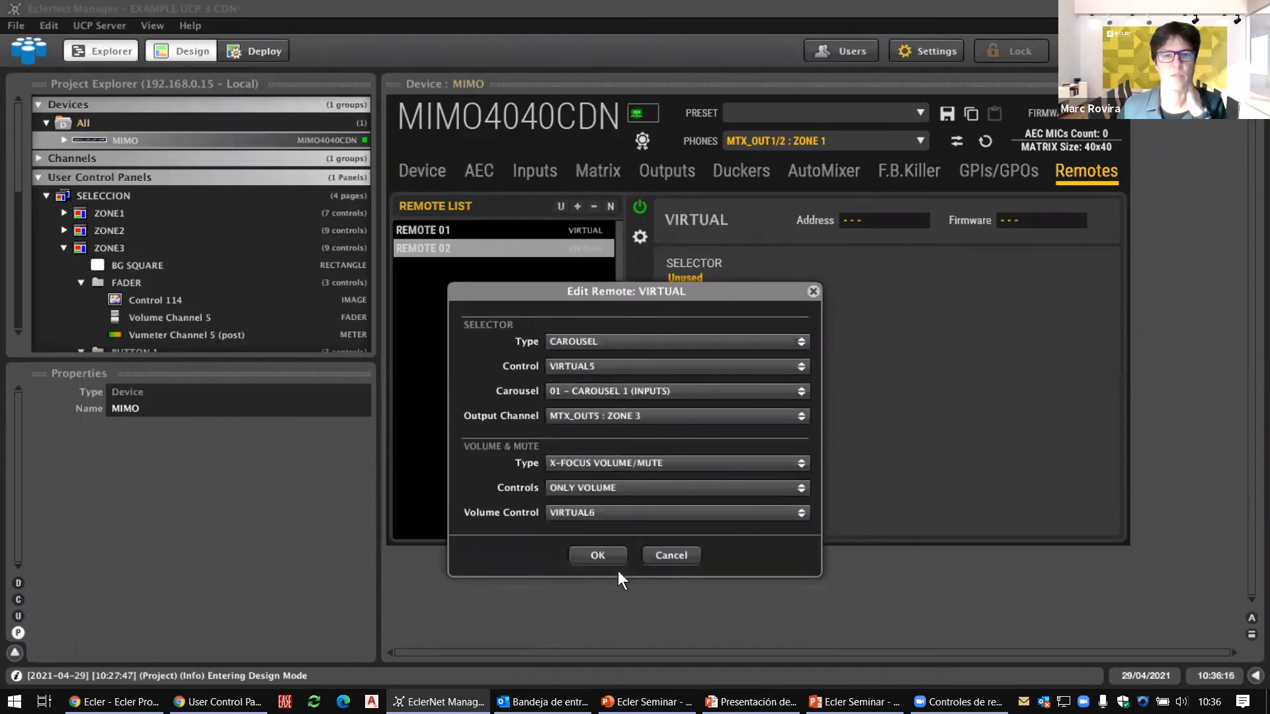
pyautogui.click(614, 557)
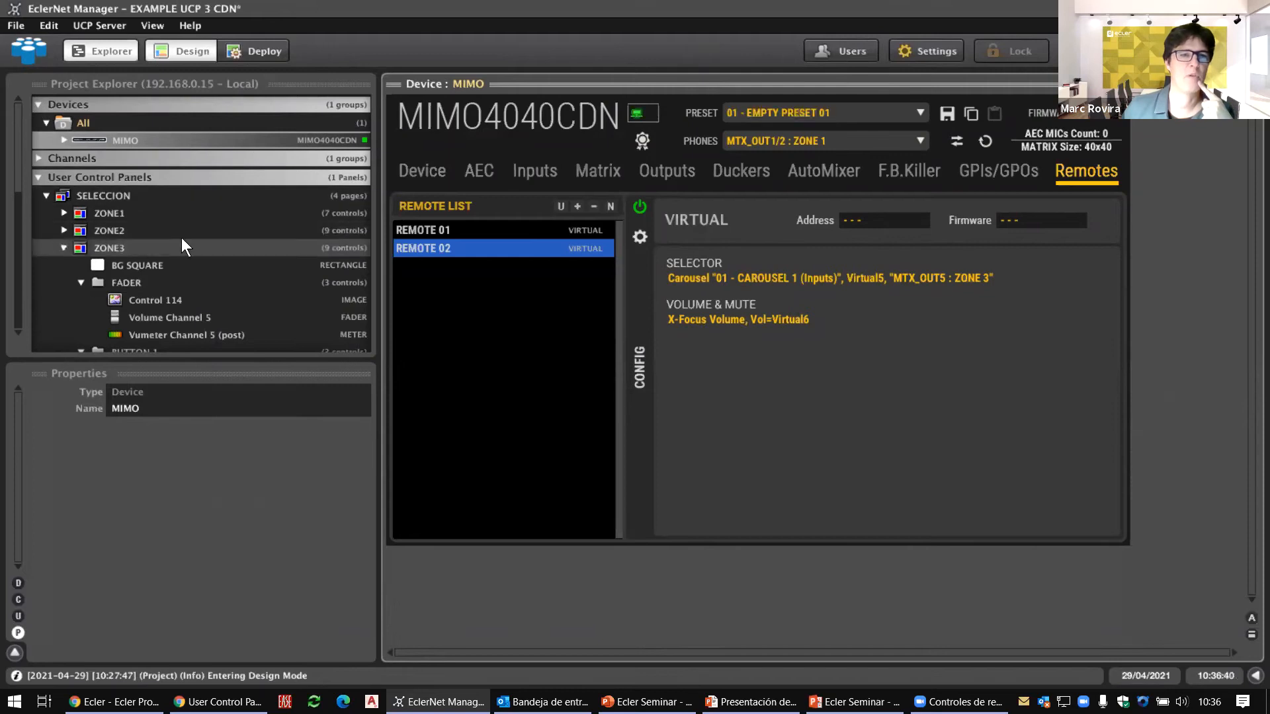
# Shrink the project window with the ZONE3 page open and bring up the User Control Panel browser window beside it
pyautogui.doubleClick(525, 5)
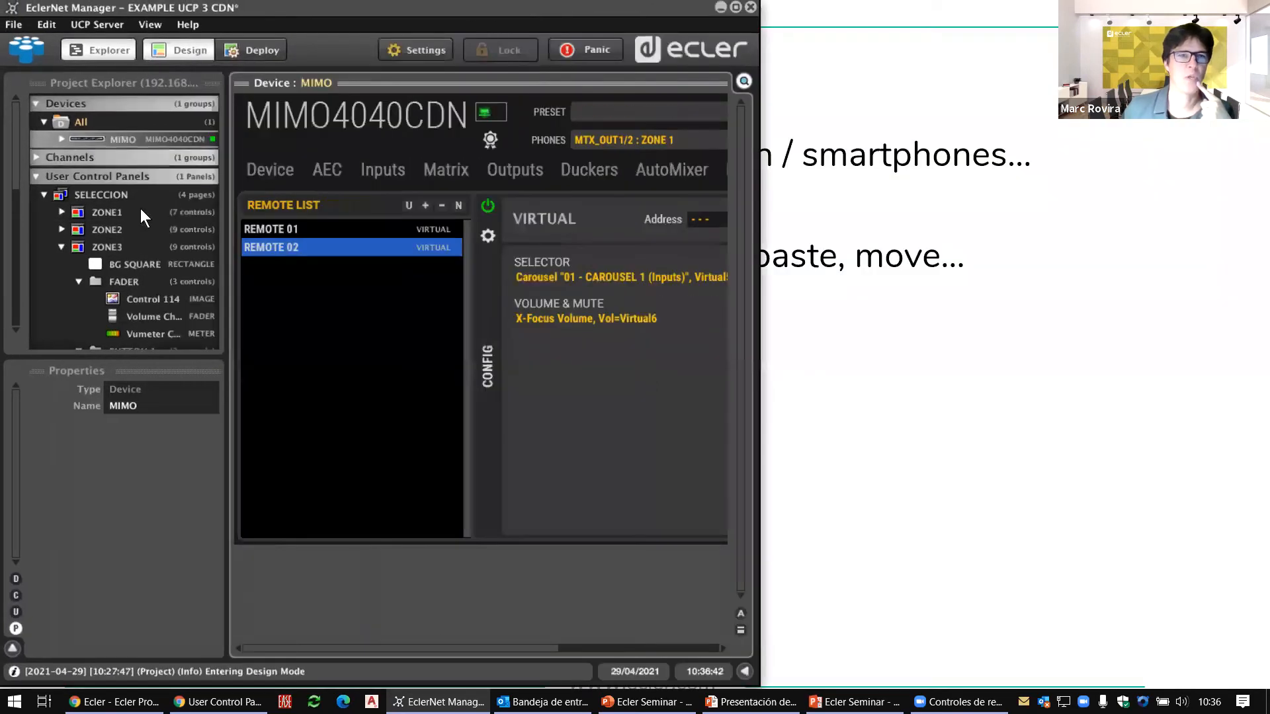
pyautogui.click(107, 248)
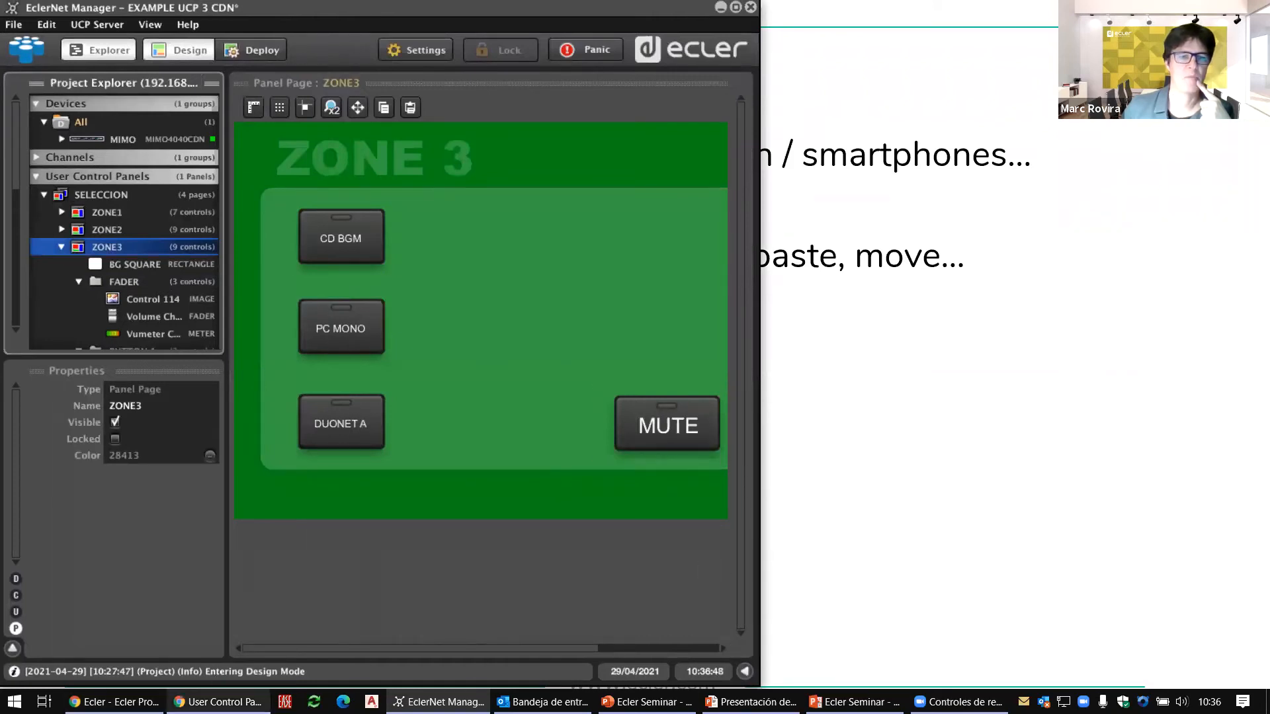
pyautogui.click(218, 701)
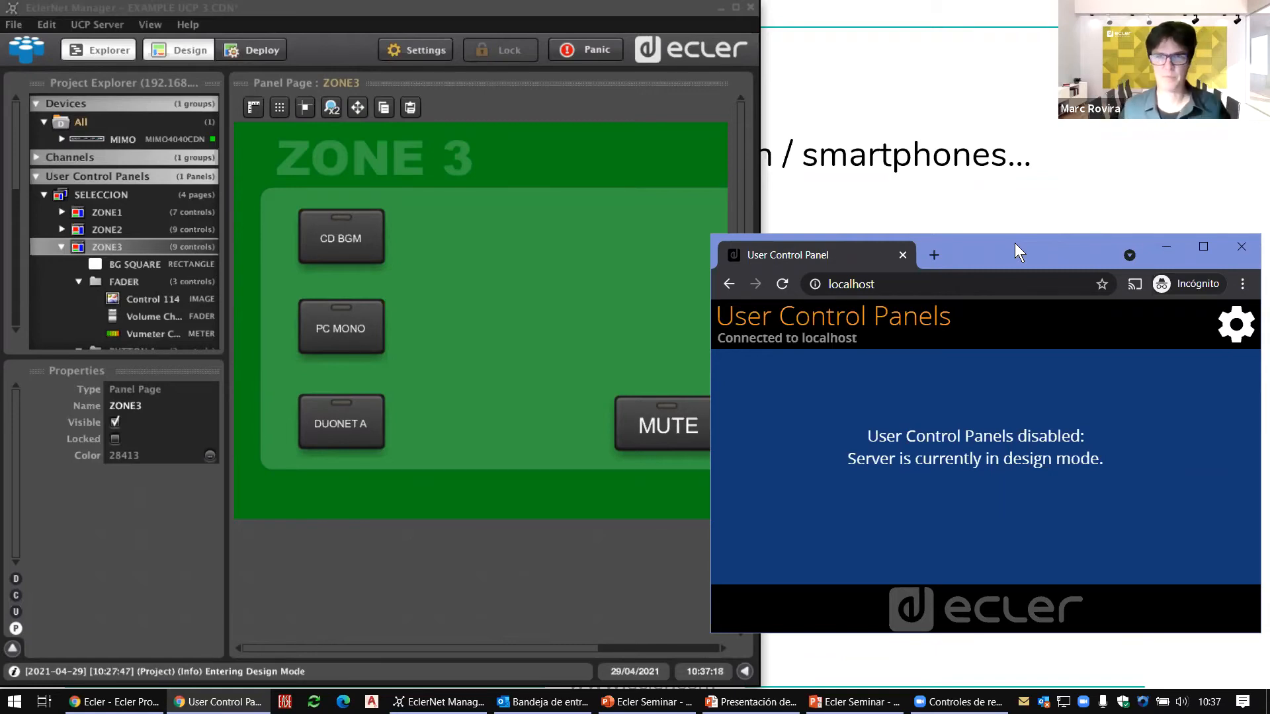
# Put the project into Deploy mode and display the MIMO device's matrix
pyautogui.click(253, 49)
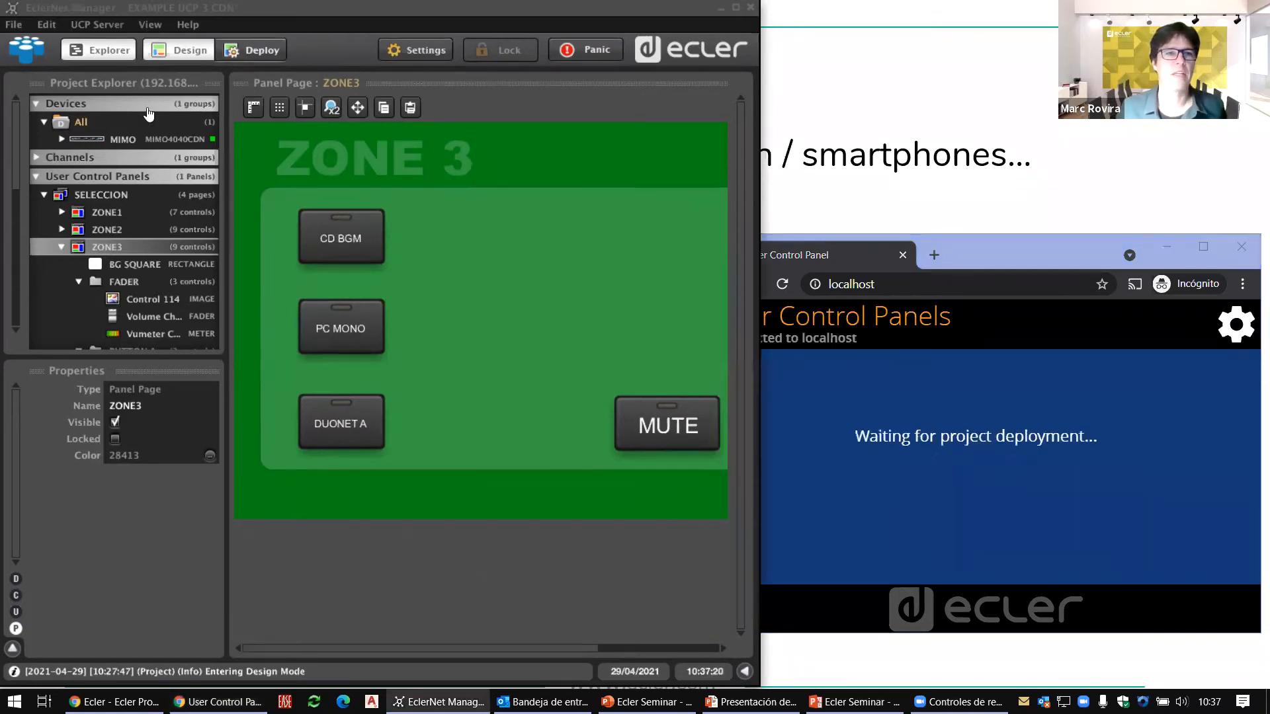
pyautogui.click(143, 137)
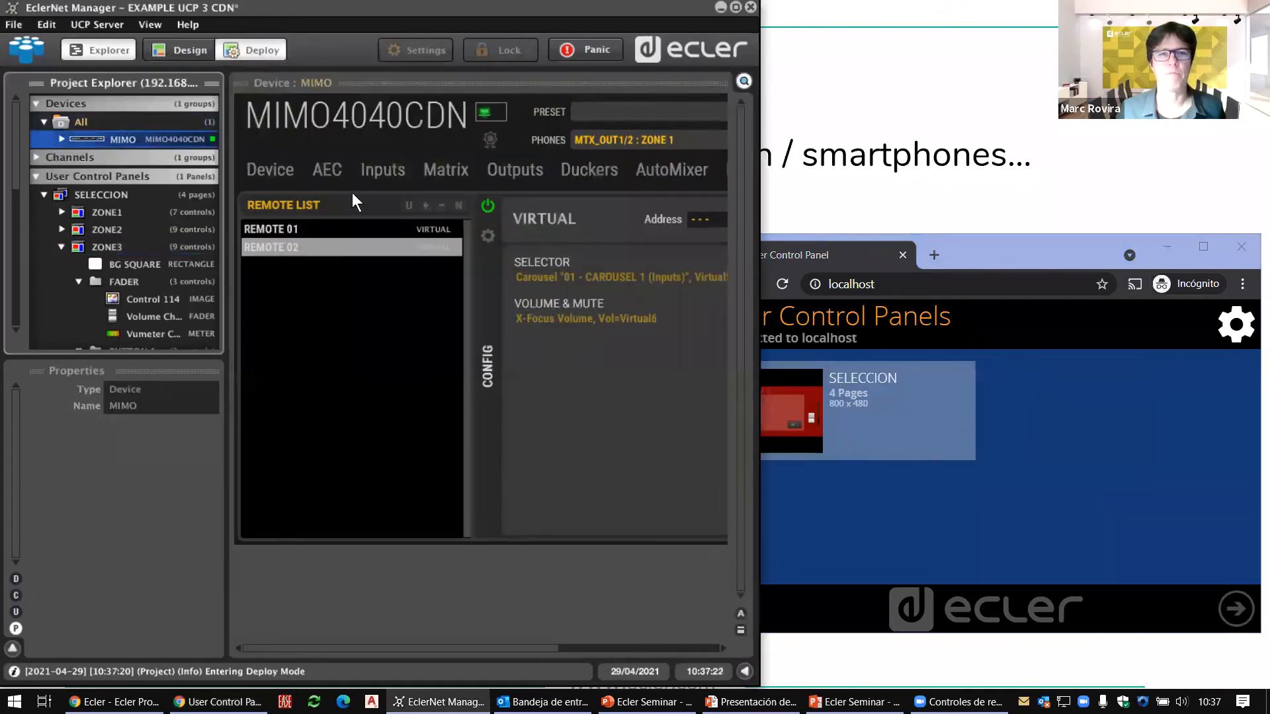
pyautogui.click(380, 173)
pyautogui.click(446, 170)
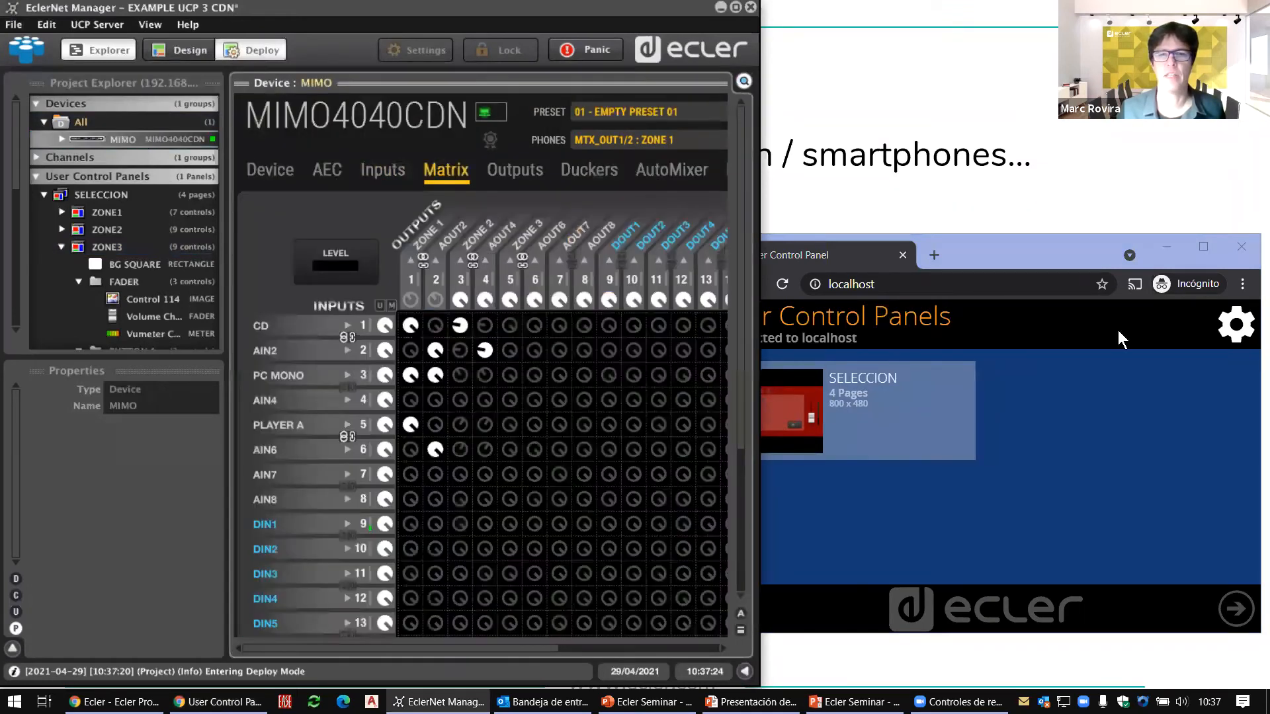
# Switch to the User Control Panel browser window and open the SELECCION panel
pyautogui.click(1053, 263)
pyautogui.click(929, 445)
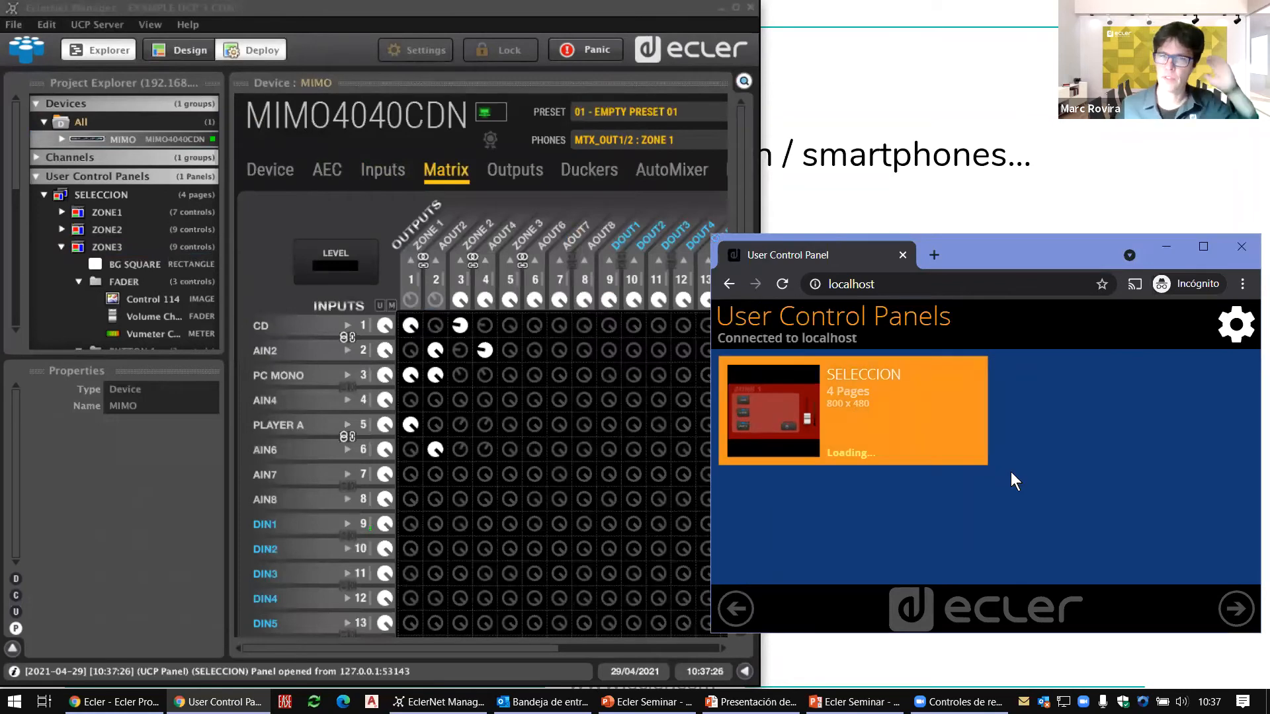
# Test the source buttons on the ZONE 1 page, going through CD BGM, PC MONO and DUONET A
pyautogui.click(811, 417)
pyautogui.click(811, 417)
pyautogui.click(802, 490)
pyautogui.click(802, 489)
pyautogui.click(804, 550)
pyautogui.click(802, 461)
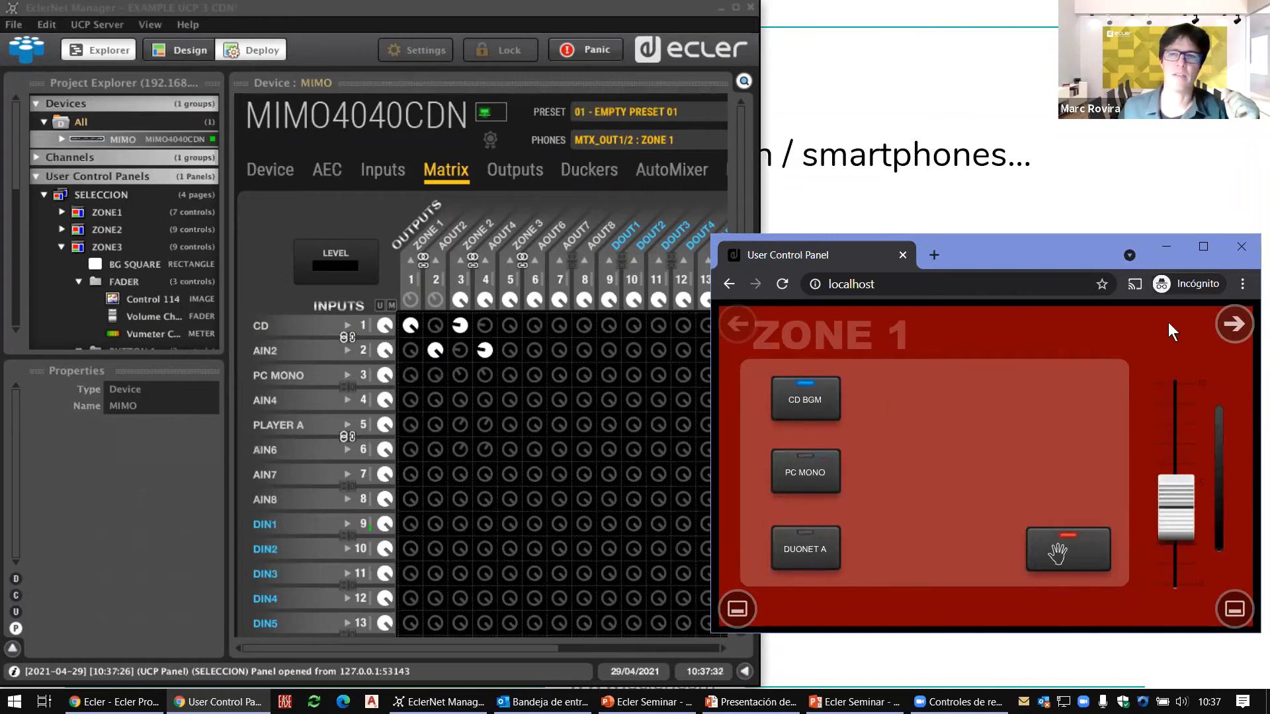
# Test the ZONE 2 page by trying each source, muting and unmuting the zone, and selecting PC MONO as its source
pyautogui.click(1224, 336)
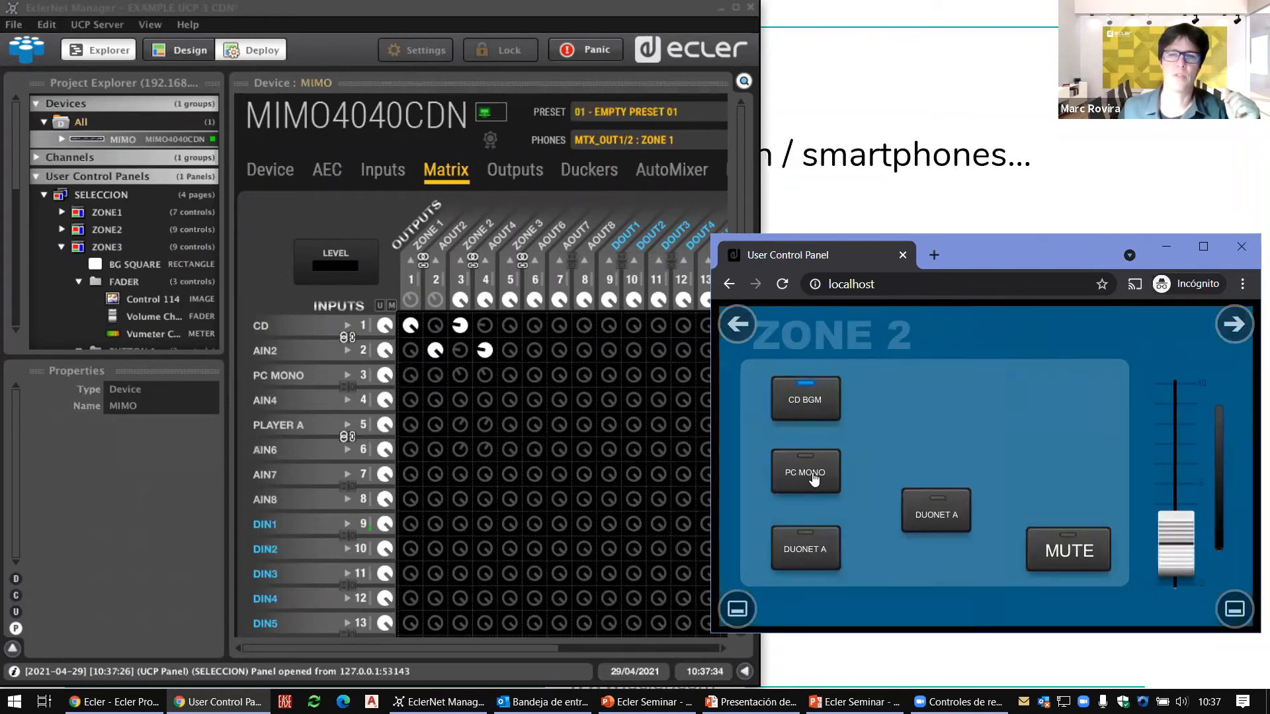
pyautogui.click(814, 479)
pyautogui.click(808, 556)
pyautogui.click(810, 410)
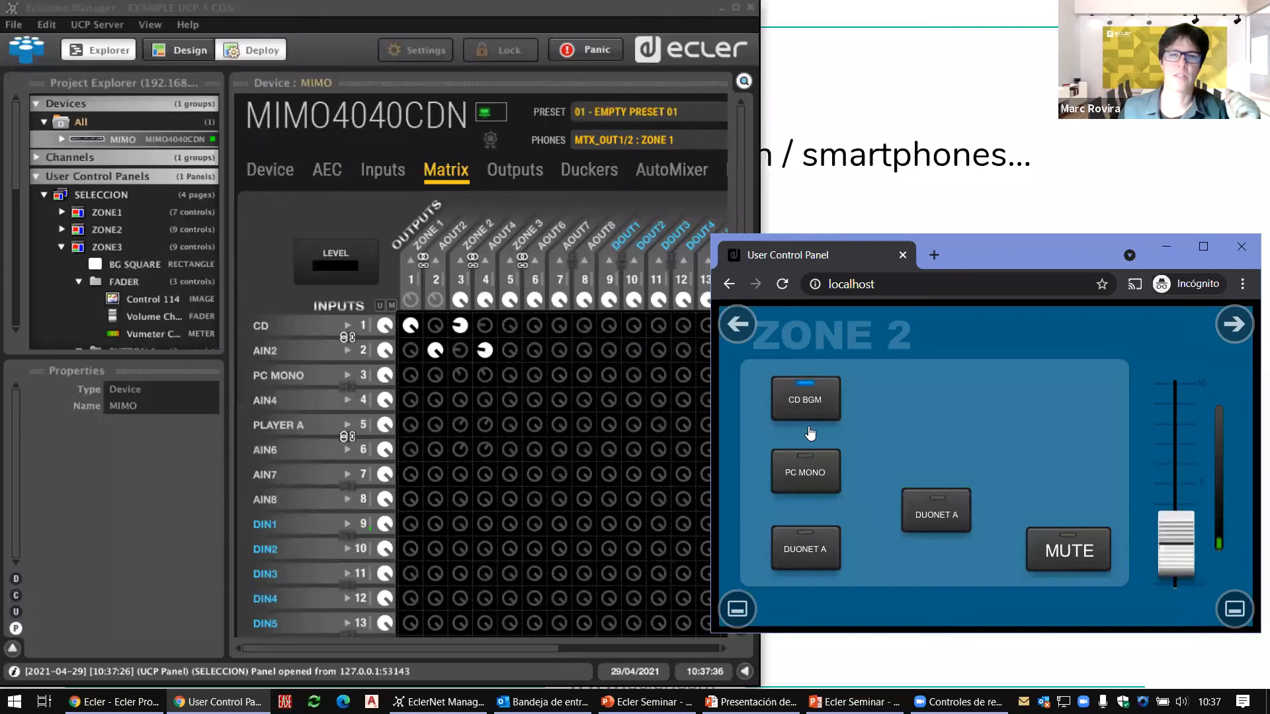
pyautogui.click(808, 463)
pyautogui.click(830, 562)
pyautogui.click(1085, 549)
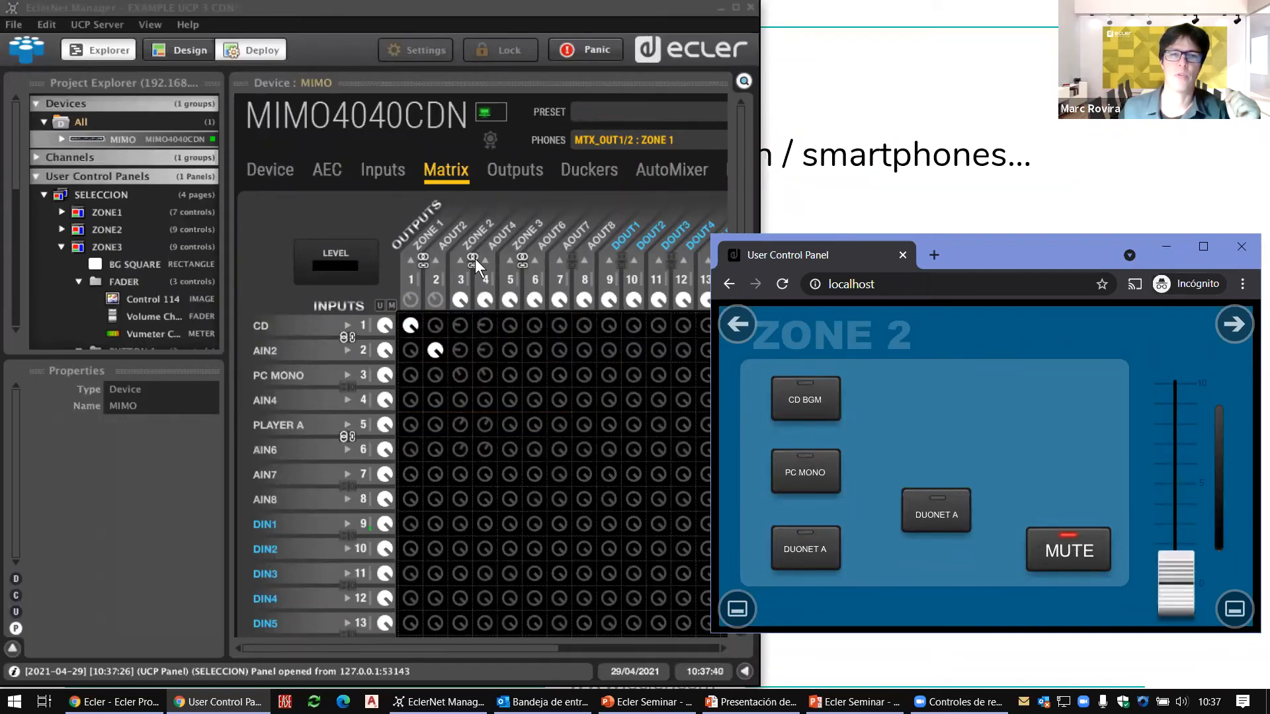
pyautogui.click(1100, 572)
pyautogui.click(808, 468)
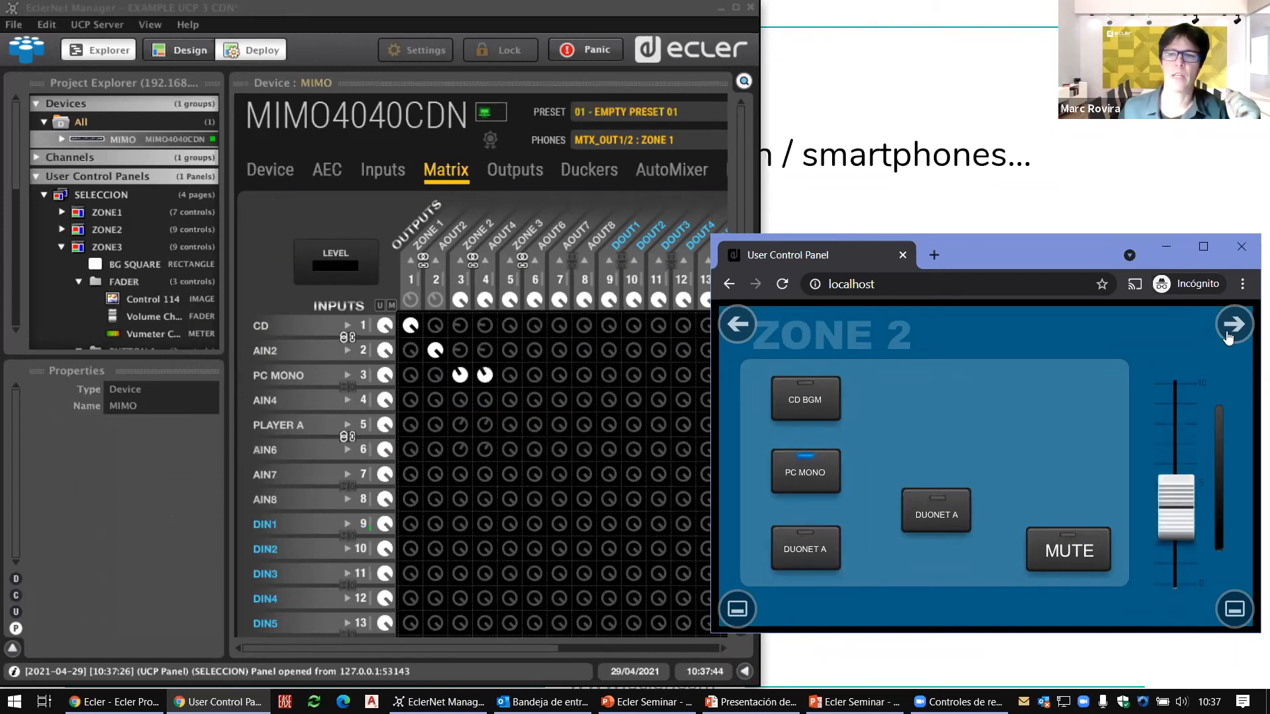
# Test the ZONE 3 page by selecting CD BGM, PC MONO and DUONET A in turn, lowering the volume fader and muting the zone
pyautogui.click(1227, 330)
pyautogui.click(797, 407)
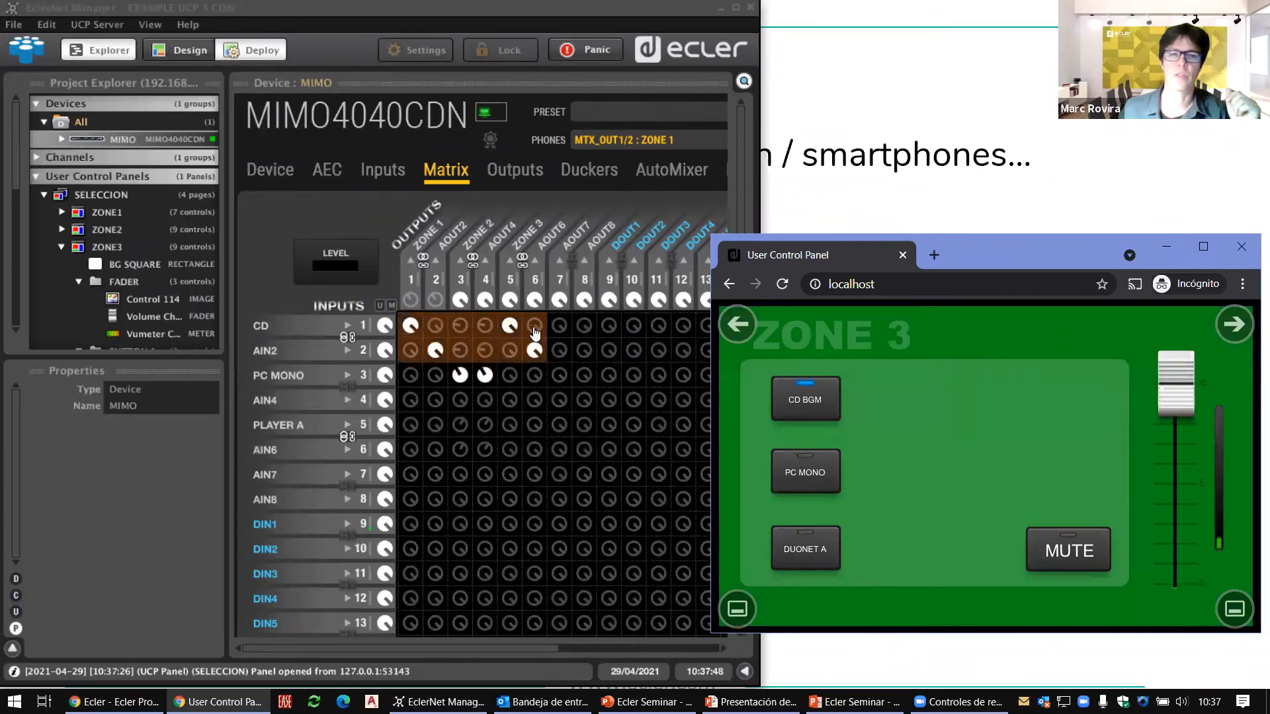
pyautogui.click(796, 494)
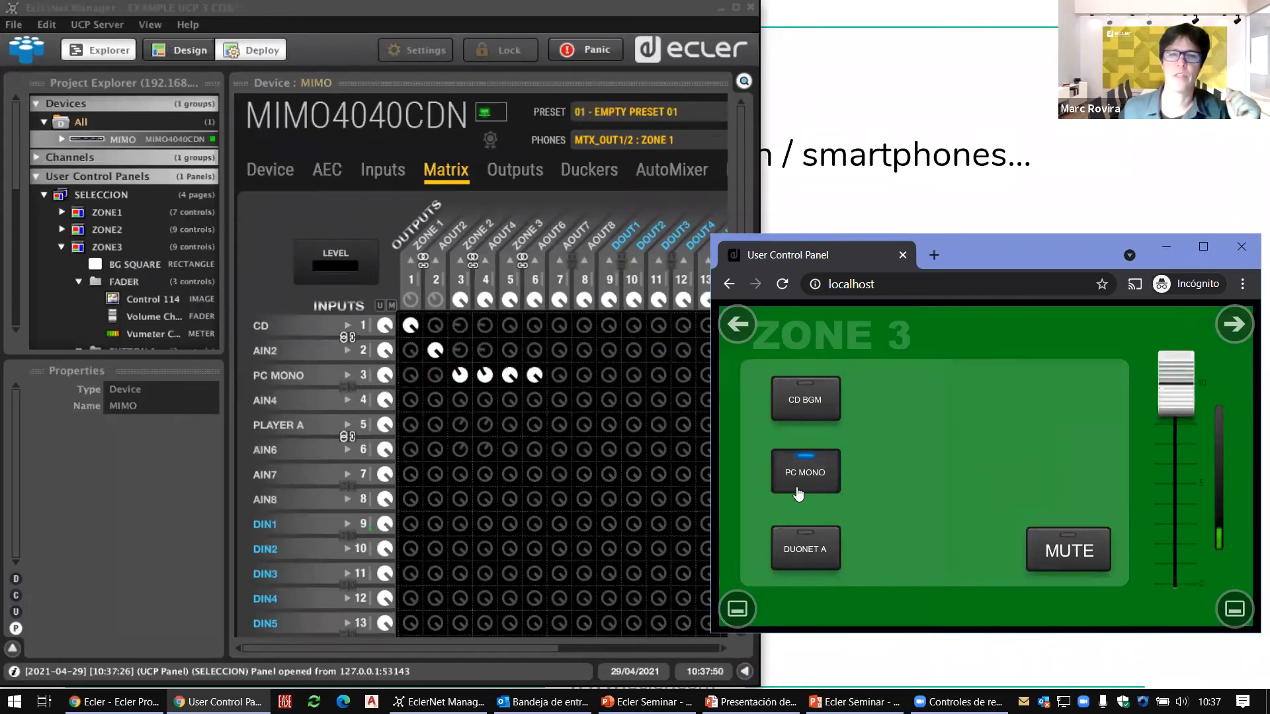
pyautogui.click(812, 554)
pyautogui.moveTo(1185, 395); pyautogui.dragTo(1172, 529)
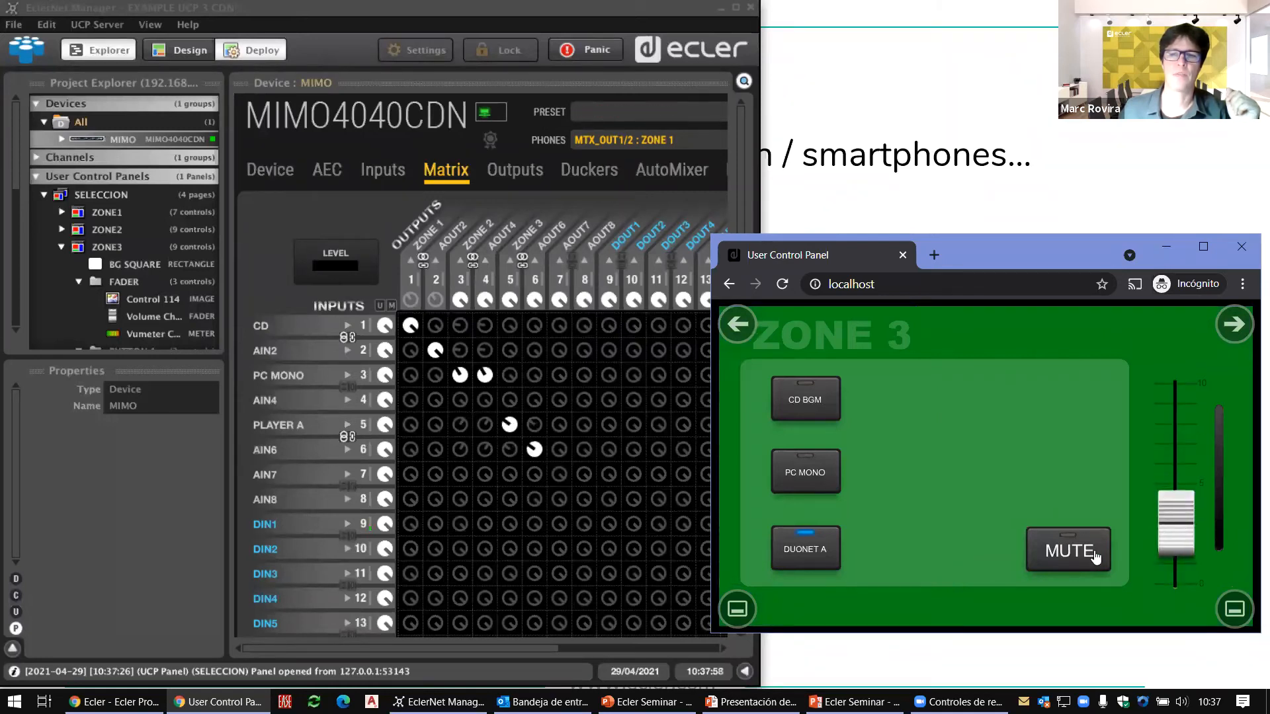
pyautogui.click(1091, 554)
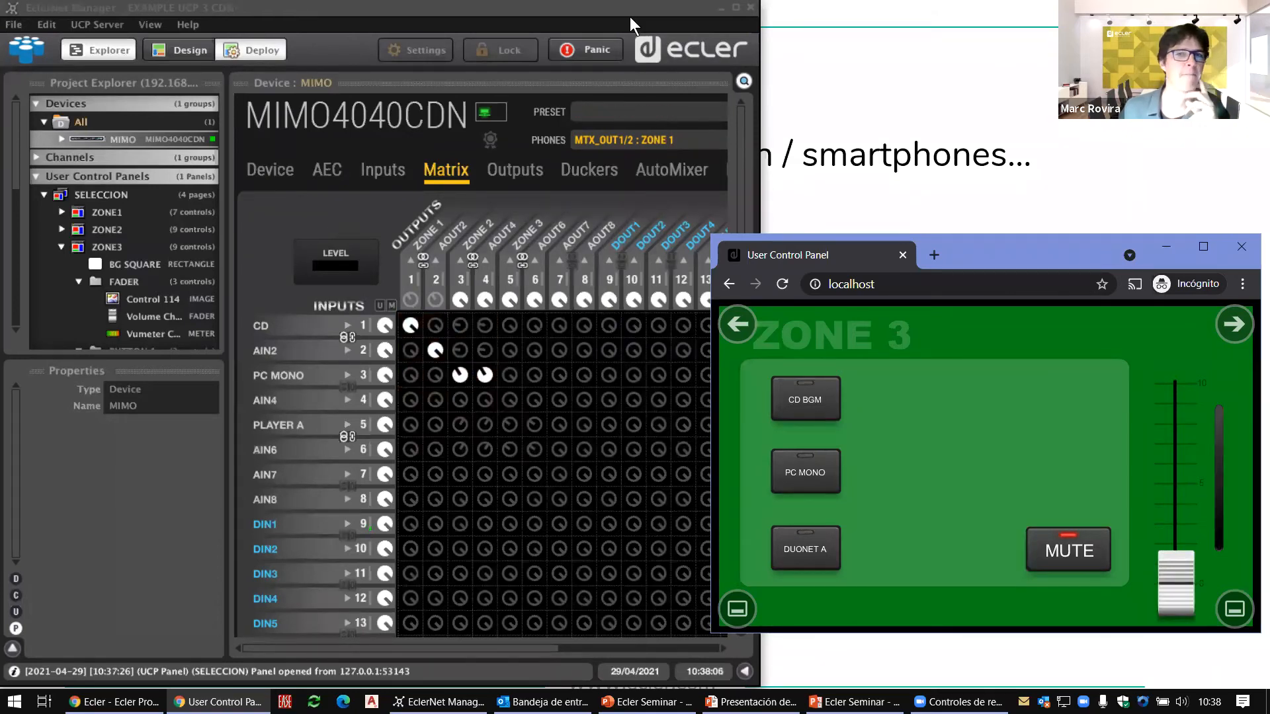
# Show the UCP: Advise & Tips slide in the presentation and switch back to EclerNet Manager
pyautogui.hotkey('alt', 'Tab')
pyautogui.click(166, 407)
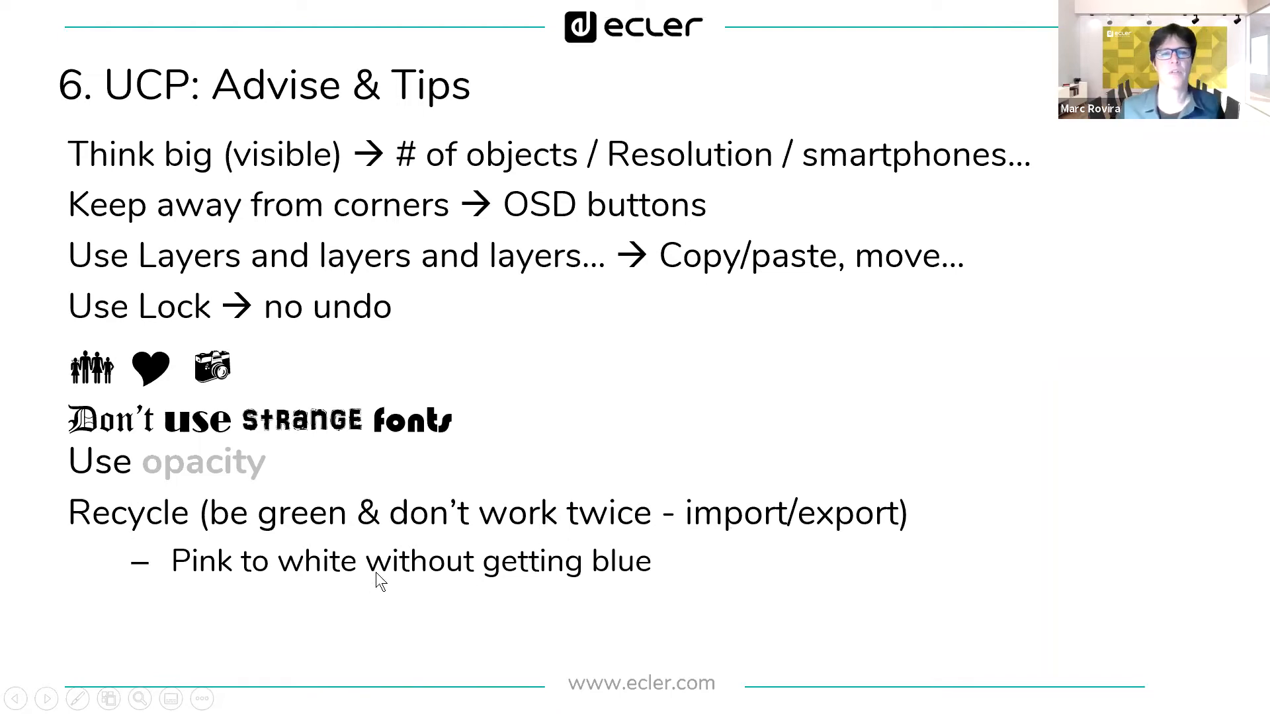
pyautogui.hotkey('alt', 'Tab')
pyautogui.hotkey('alt', 'Tab')
pyautogui.hotkey('alt', 'Tab')
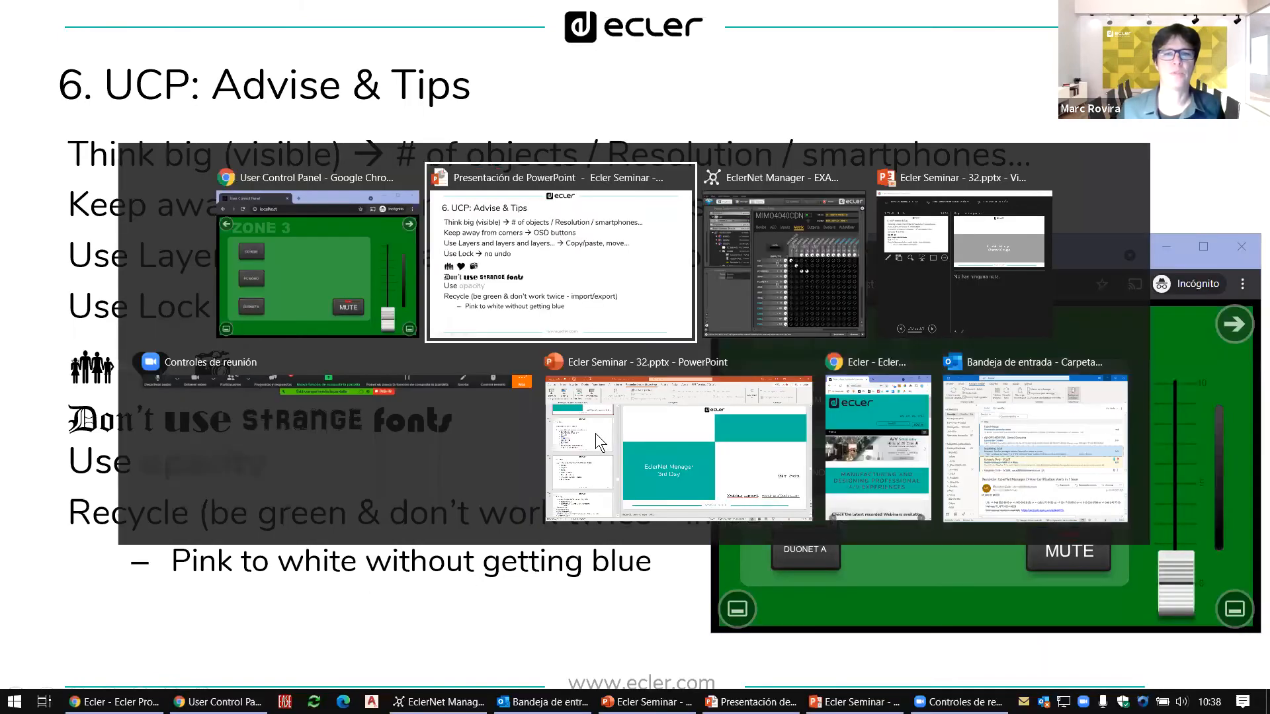
# Collapse the ZONE3 page's controls in the project tree and widen the Project Explorer
pyautogui.click(44, 195)
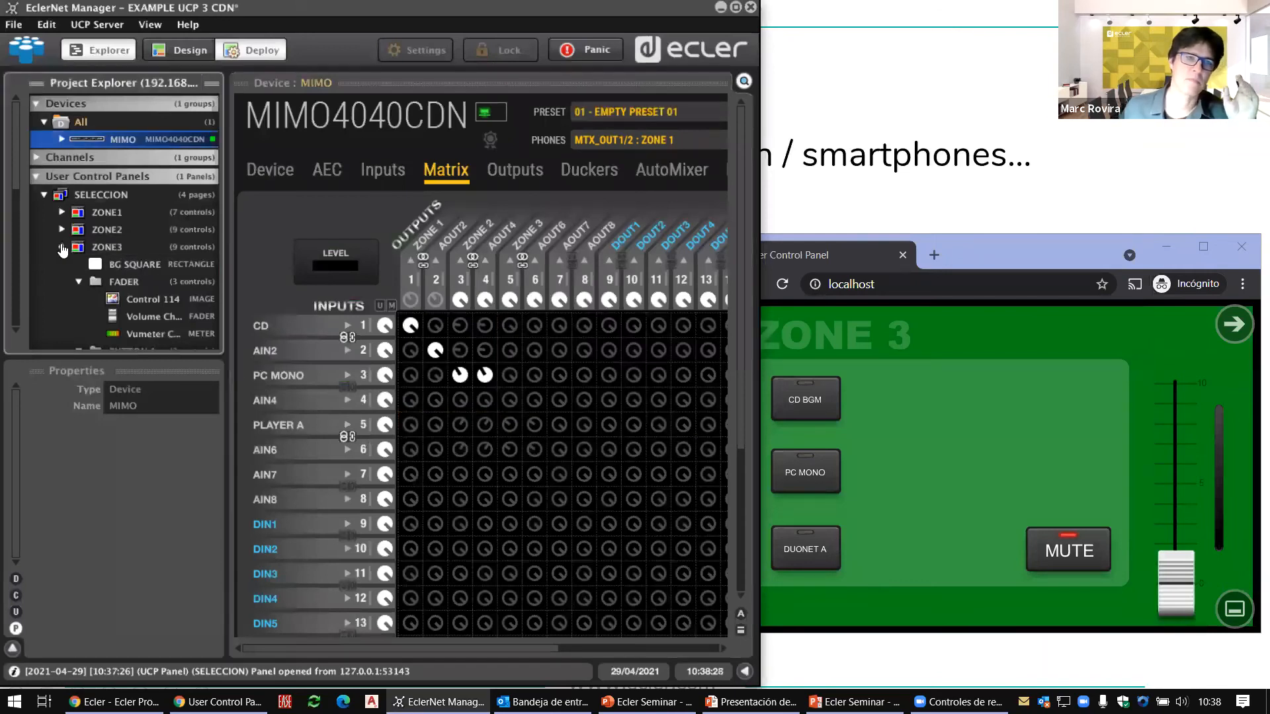
pyautogui.doubleClick(125, 194)
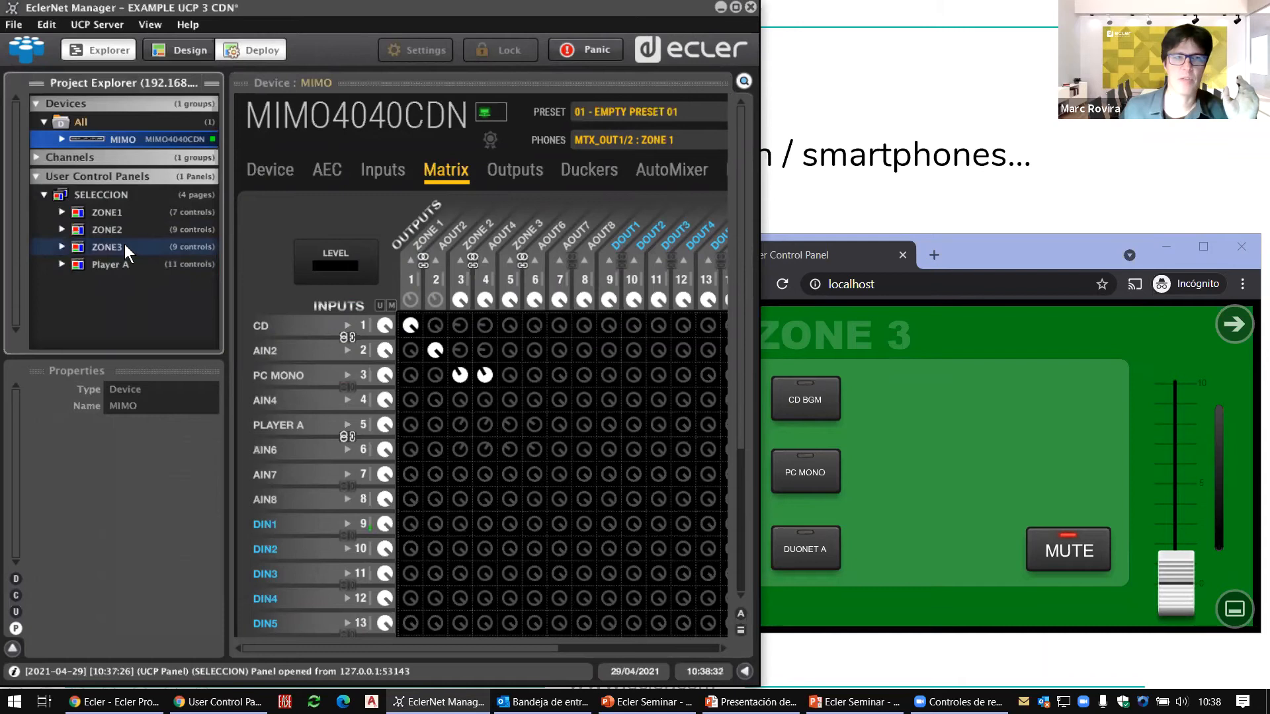
pyautogui.moveTo(227, 200); pyautogui.dragTo(364, 210)
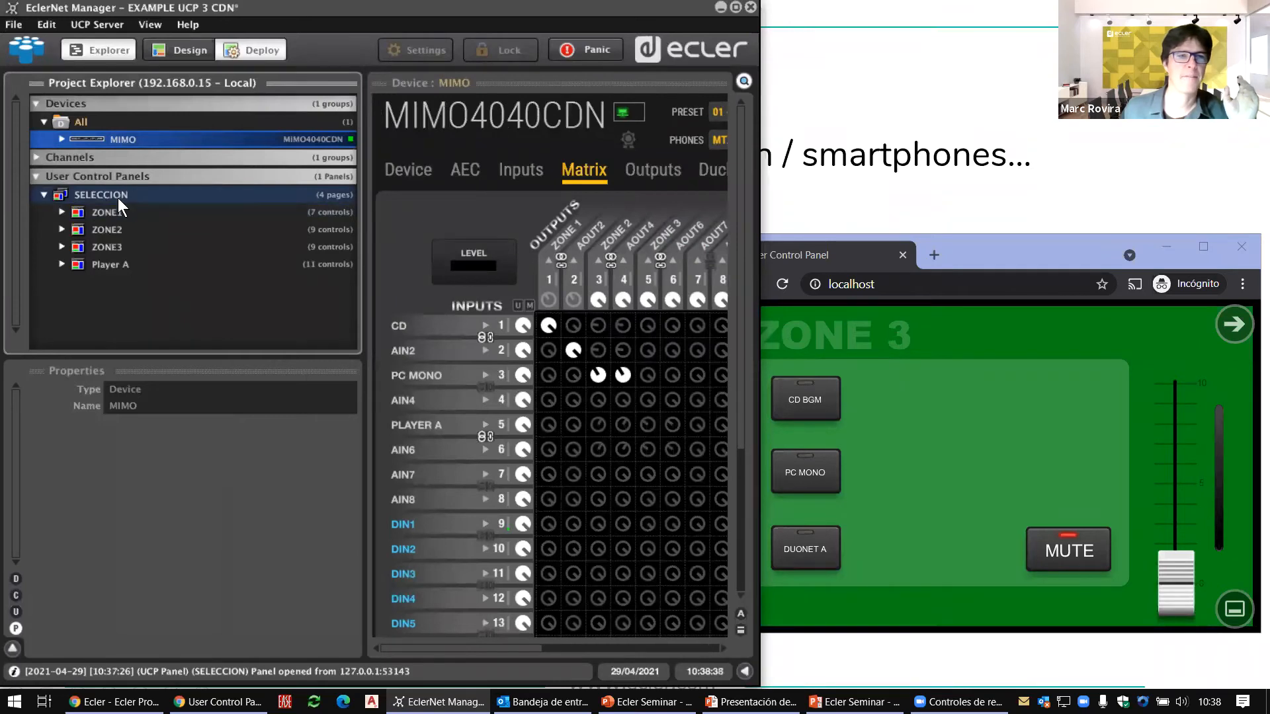
# Put the project into Design mode and start importing a page into the SELECCION panel
pyautogui.rightClick(117, 197)
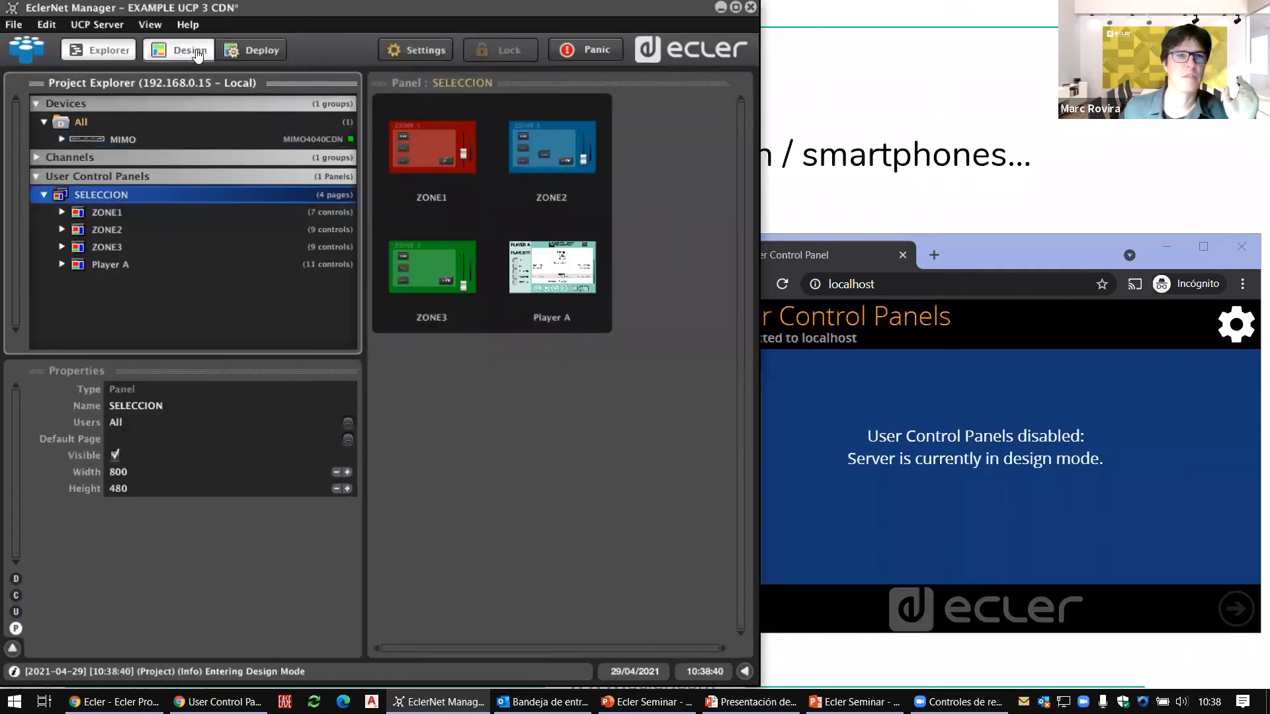
pyautogui.rightClick(181, 197)
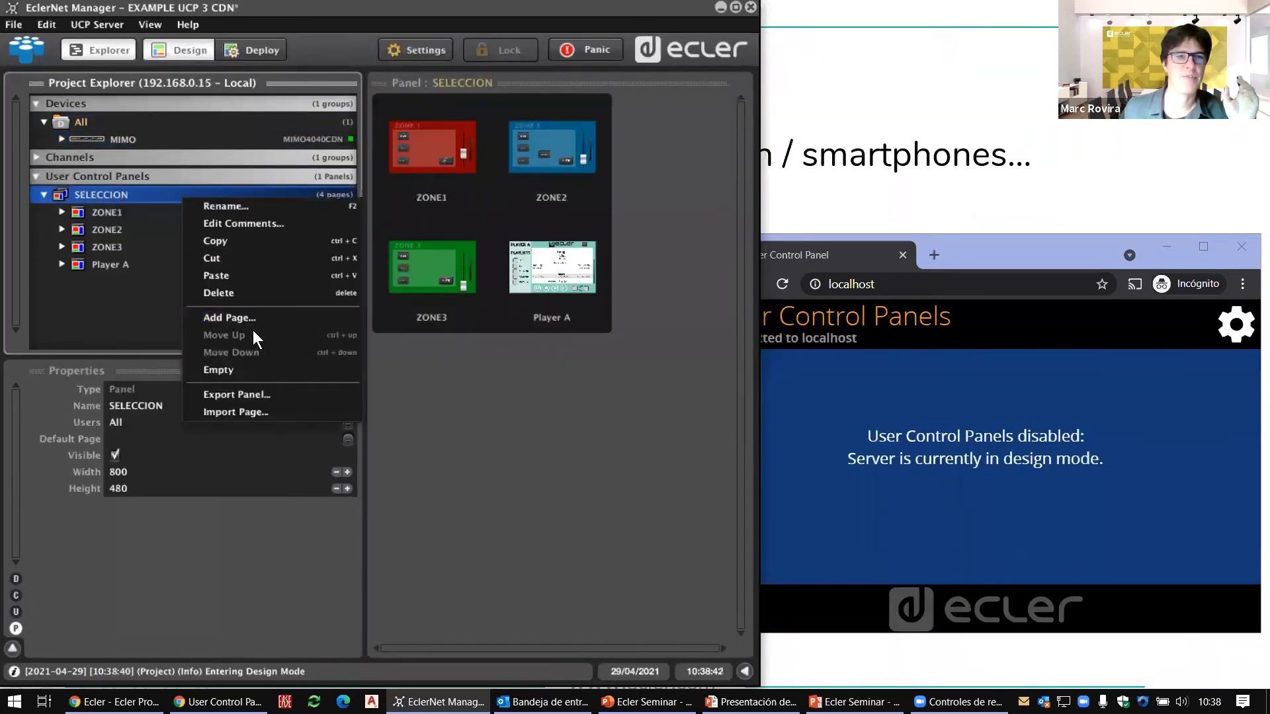
pyautogui.click(268, 412)
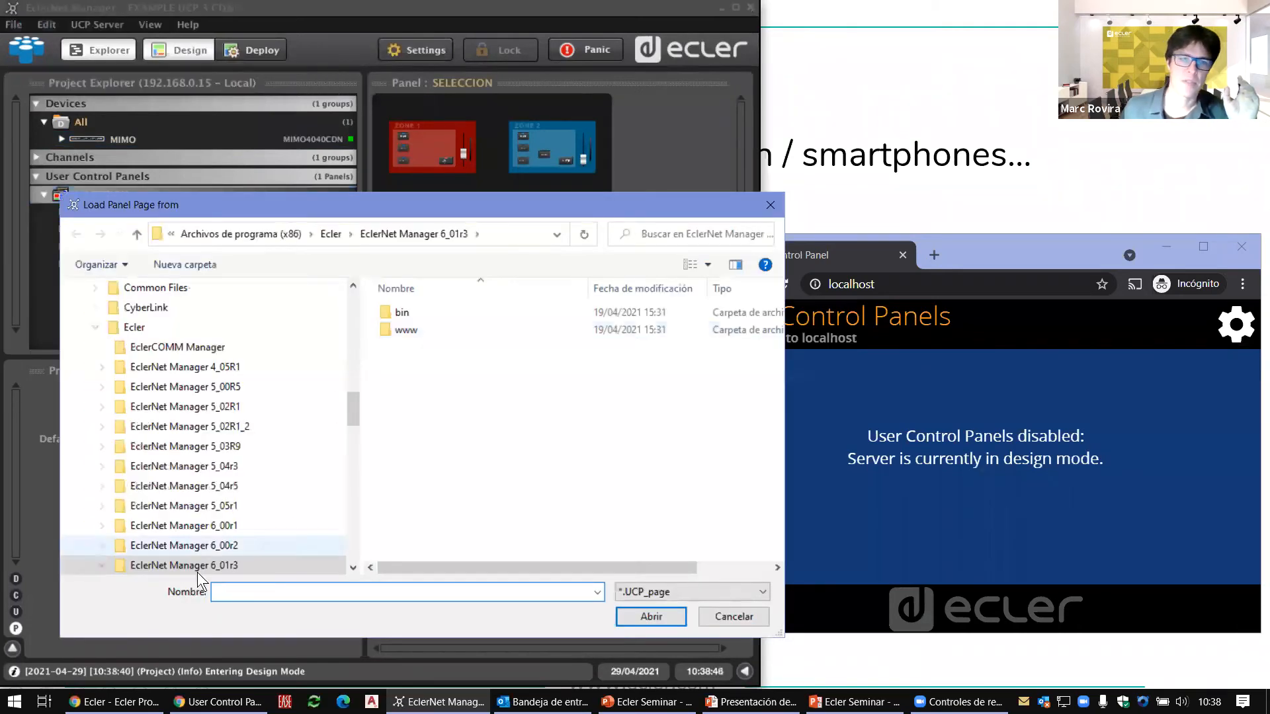
# Browse from ECLER INFO to the SOFTWARE > EclerNet Recursos > Extra Panels > _OLD folder
pyautogui.moveTo(348, 442); pyautogui.dragTo(356, 295)
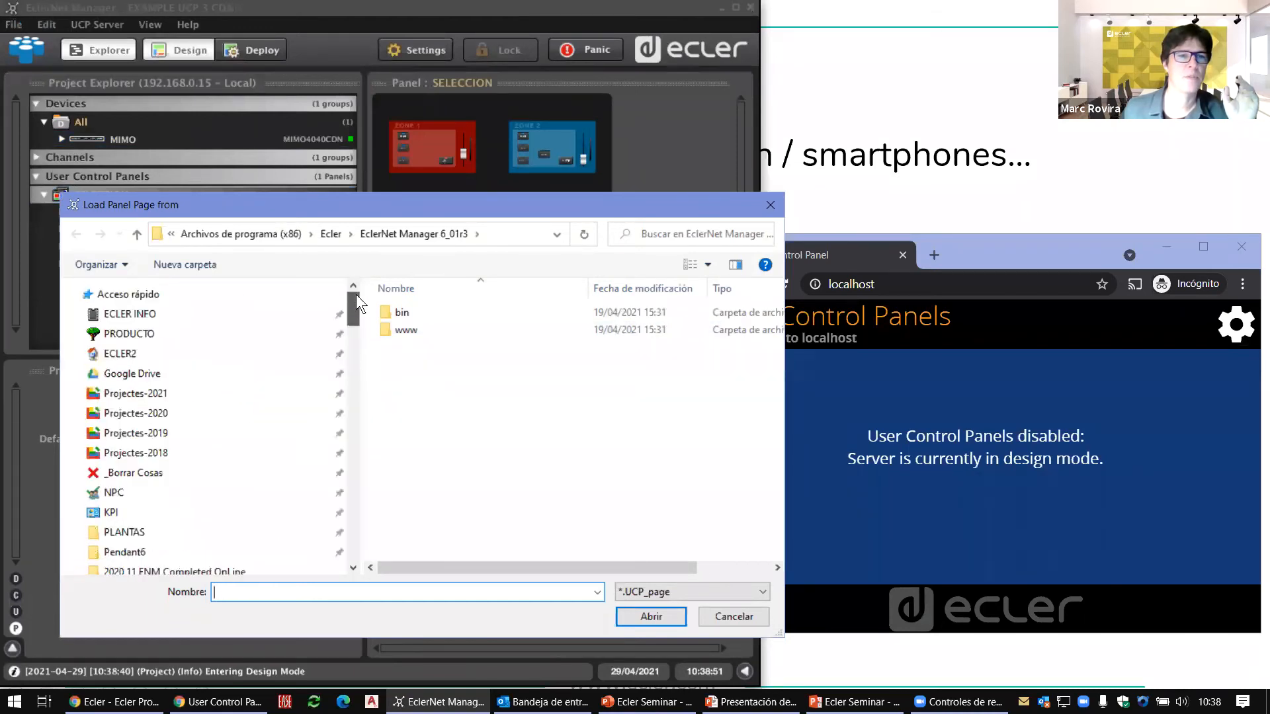
pyautogui.click(141, 317)
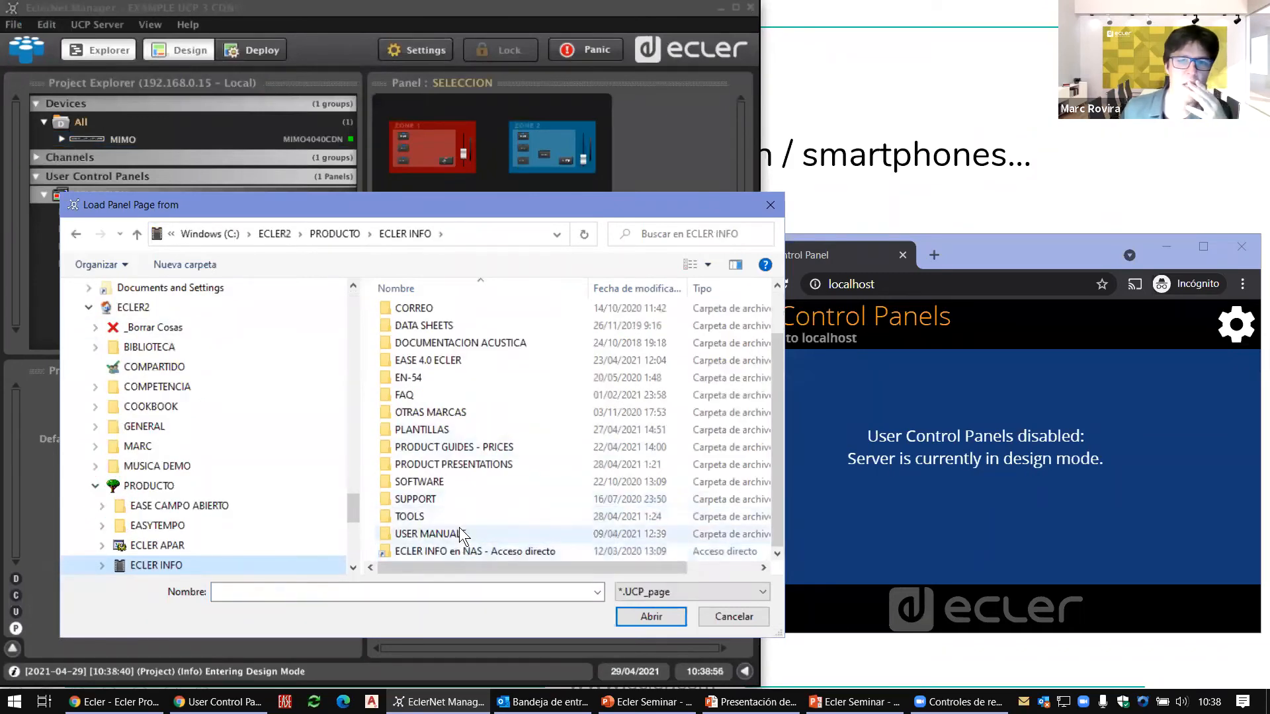
pyautogui.doubleClick(455, 483)
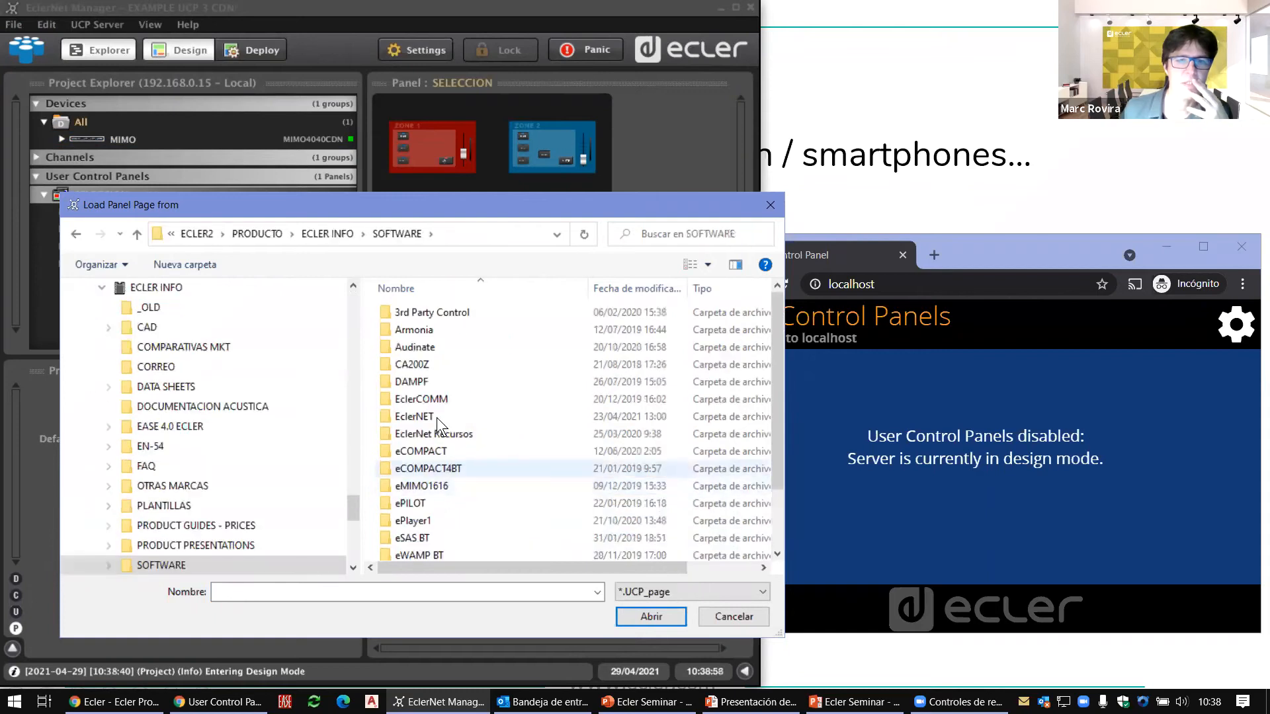
pyautogui.doubleClick(448, 435)
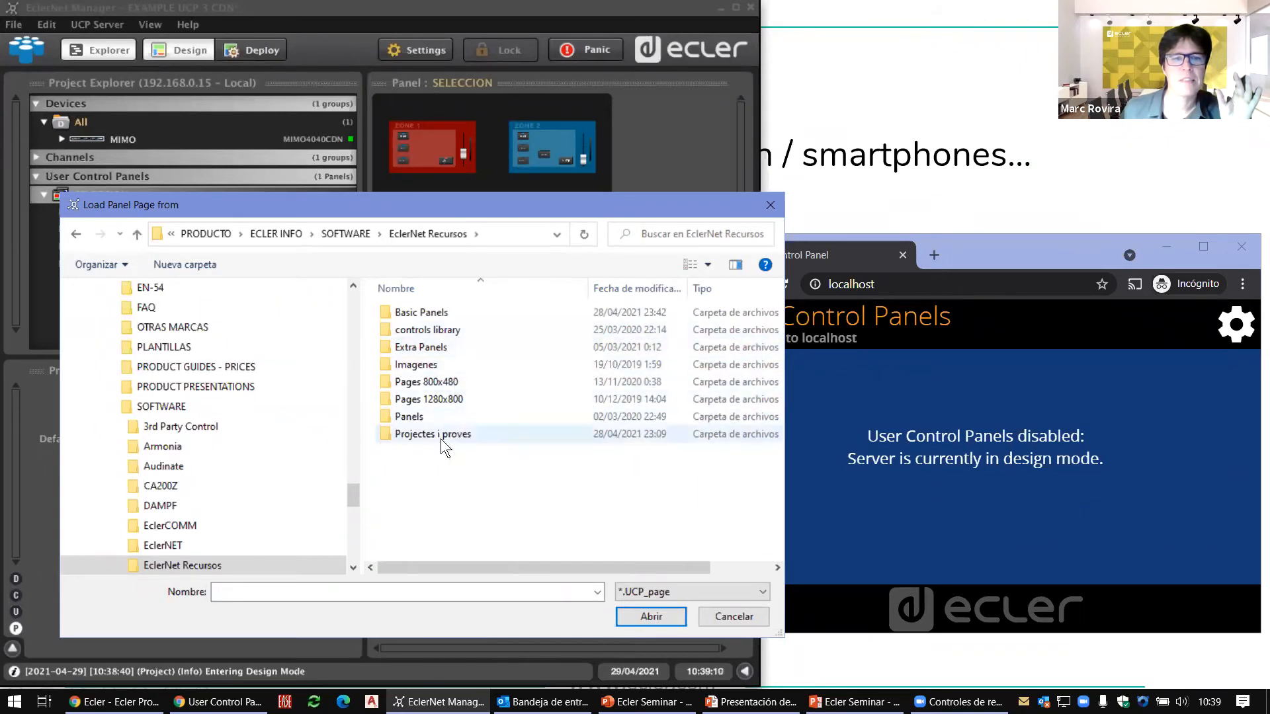
pyautogui.doubleClick(448, 351)
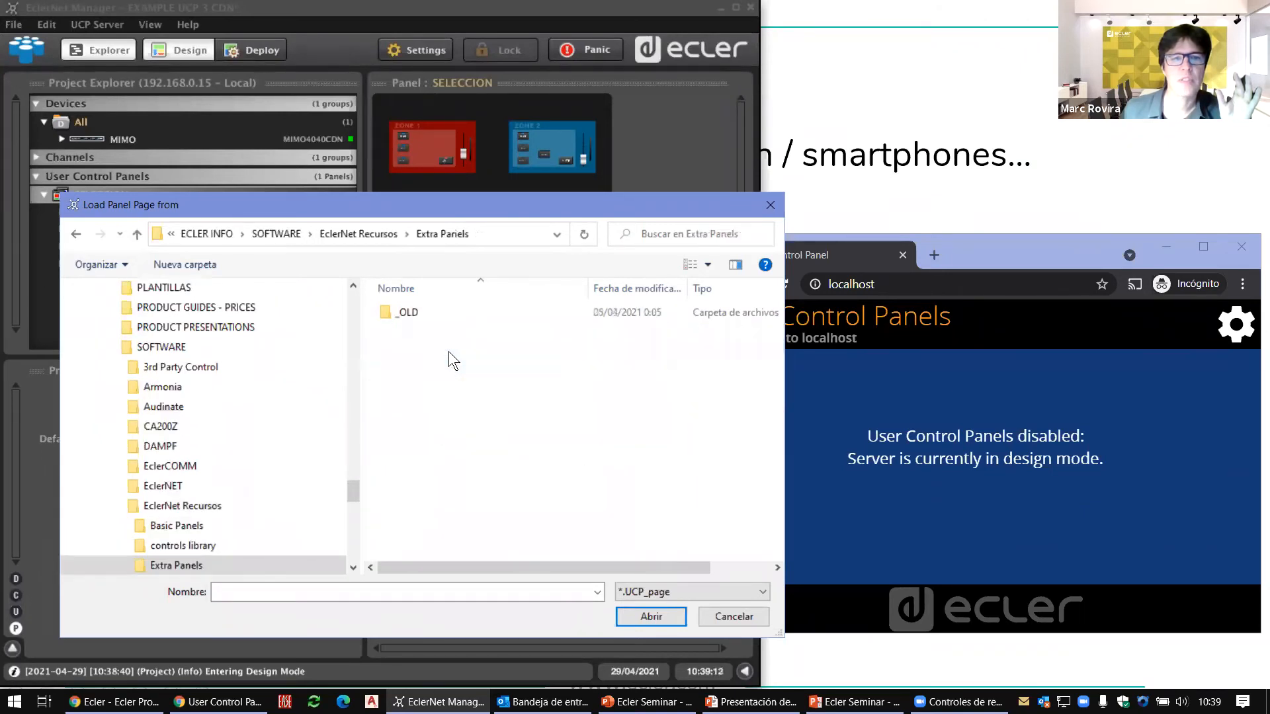
pyautogui.click(430, 312)
pyautogui.doubleClick(430, 313)
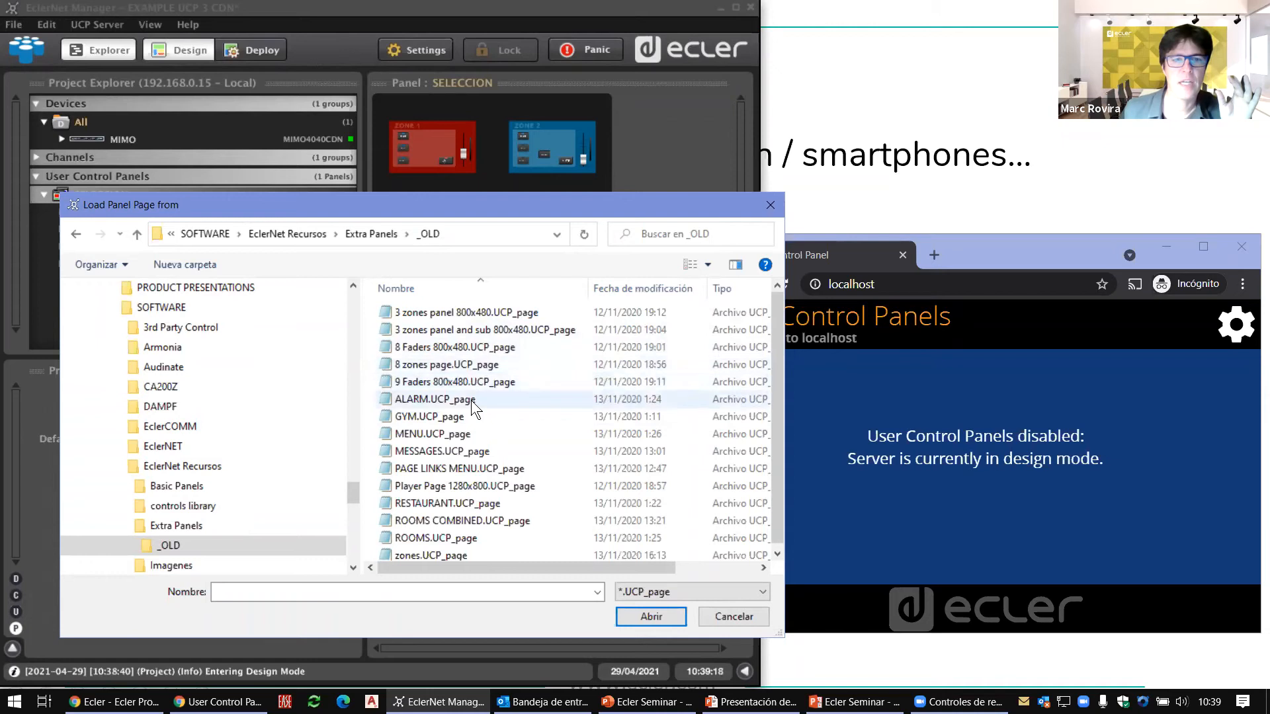
# Import the page file "3 zones panel 800x480.UCP_page" into the SELECCION panel
pyautogui.scroll(-1, 551, 478)
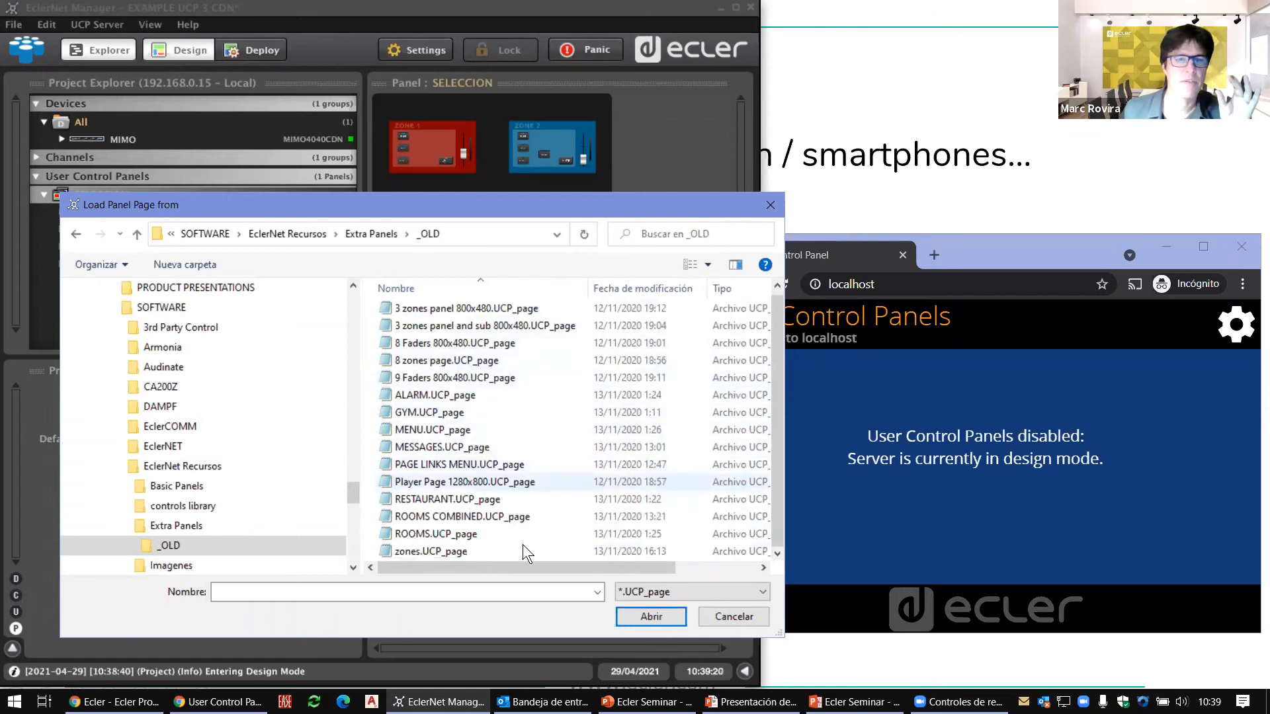
pyautogui.scroll(1, 506, 374)
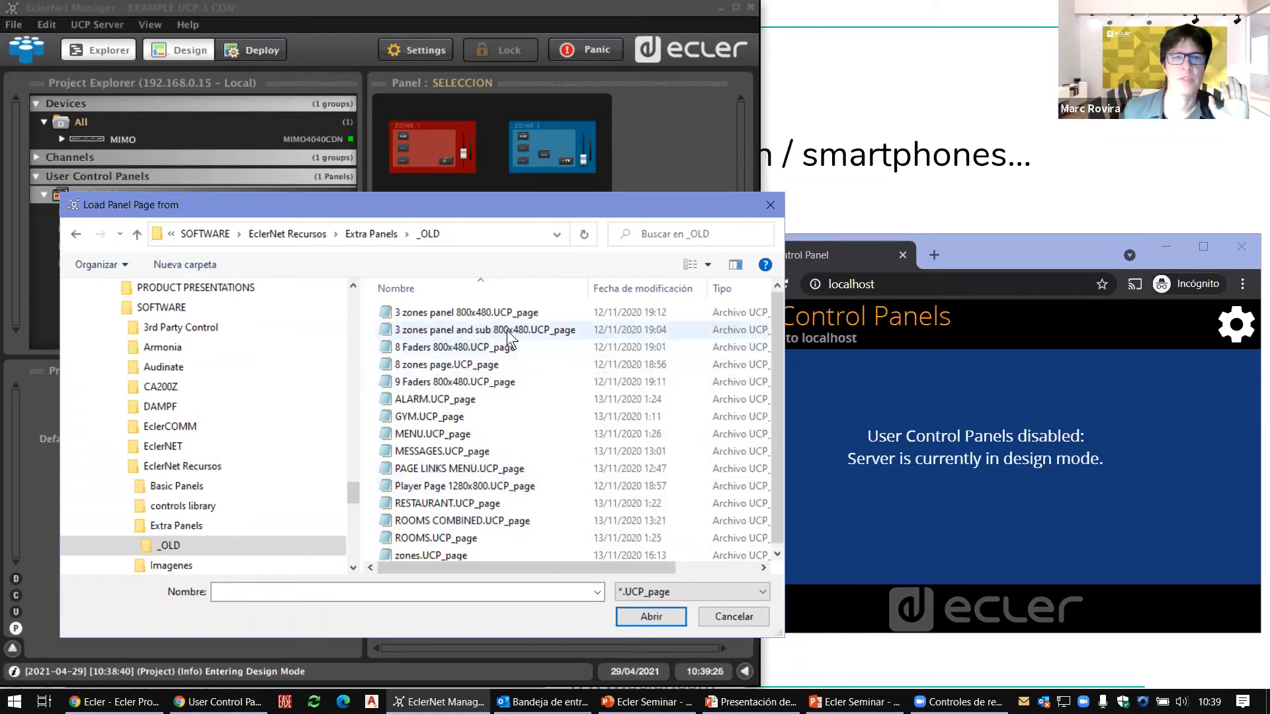
pyautogui.click(490, 332)
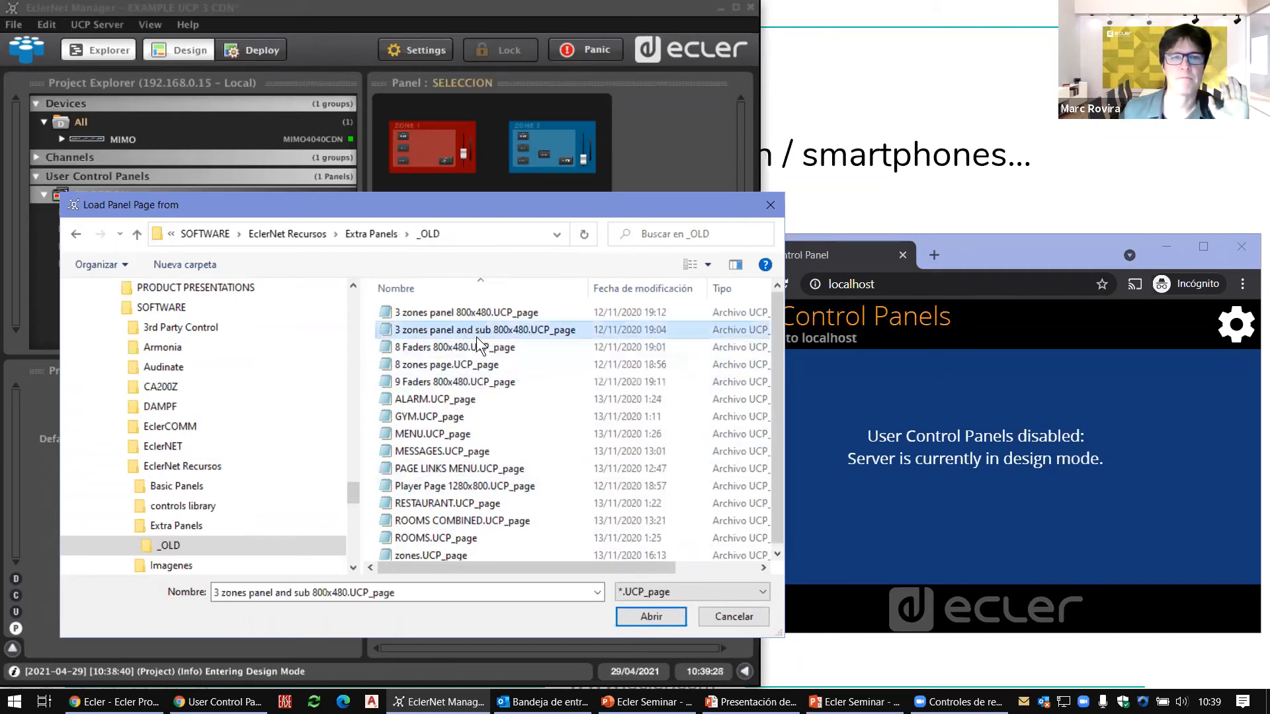
pyautogui.click(479, 312)
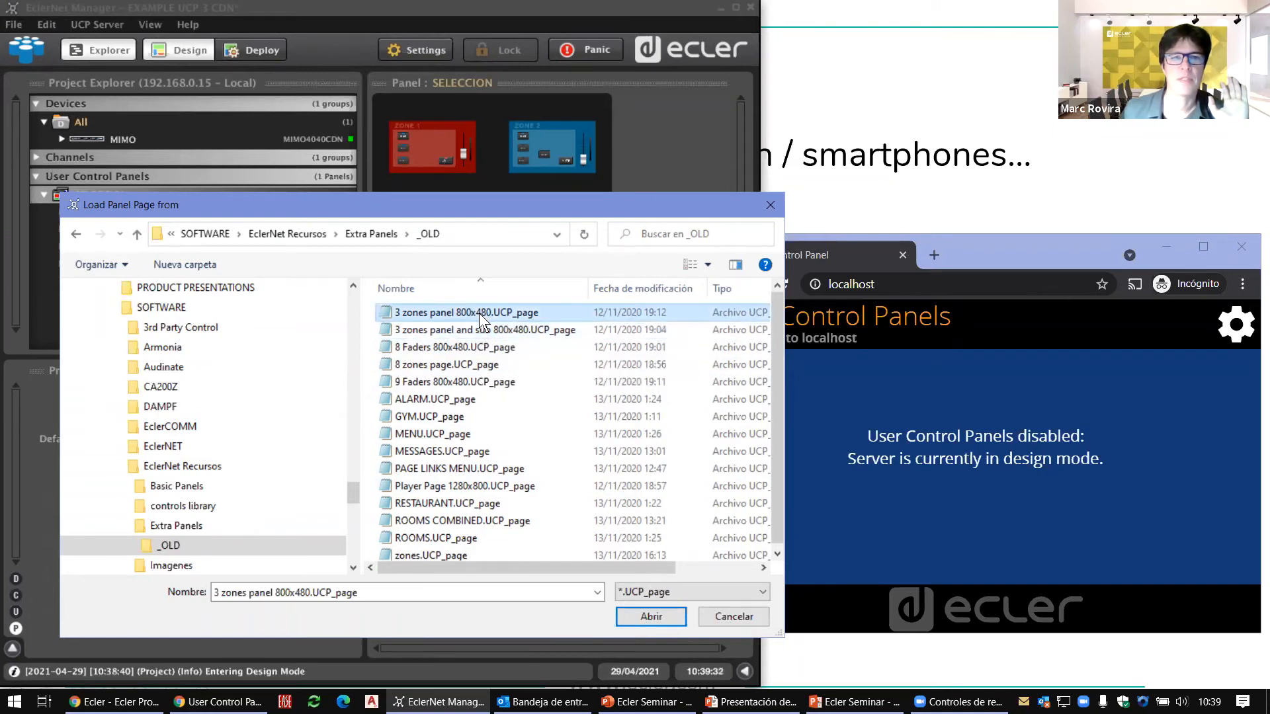
pyautogui.doubleClick(479, 312)
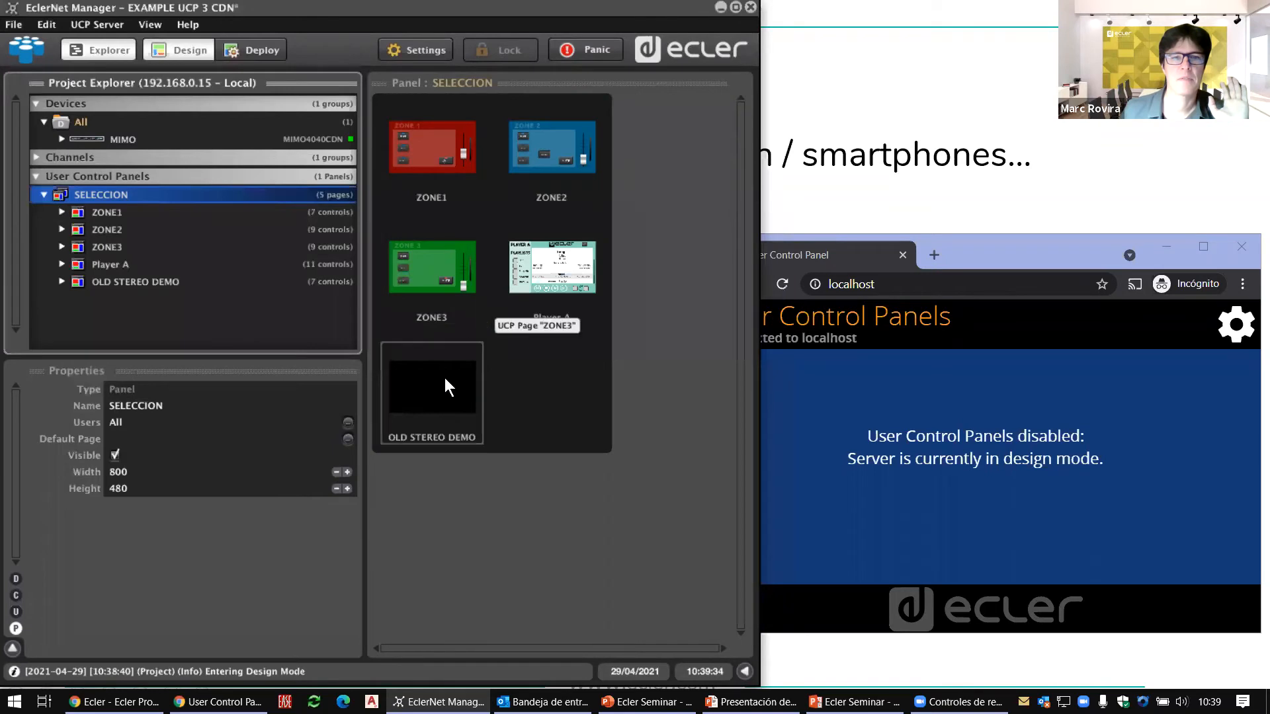
# Open the imported OLD STEREO DEMO page and examine the parameter assignments of its CD PLAYER button and strip faders
pyautogui.doubleClick(444, 381)
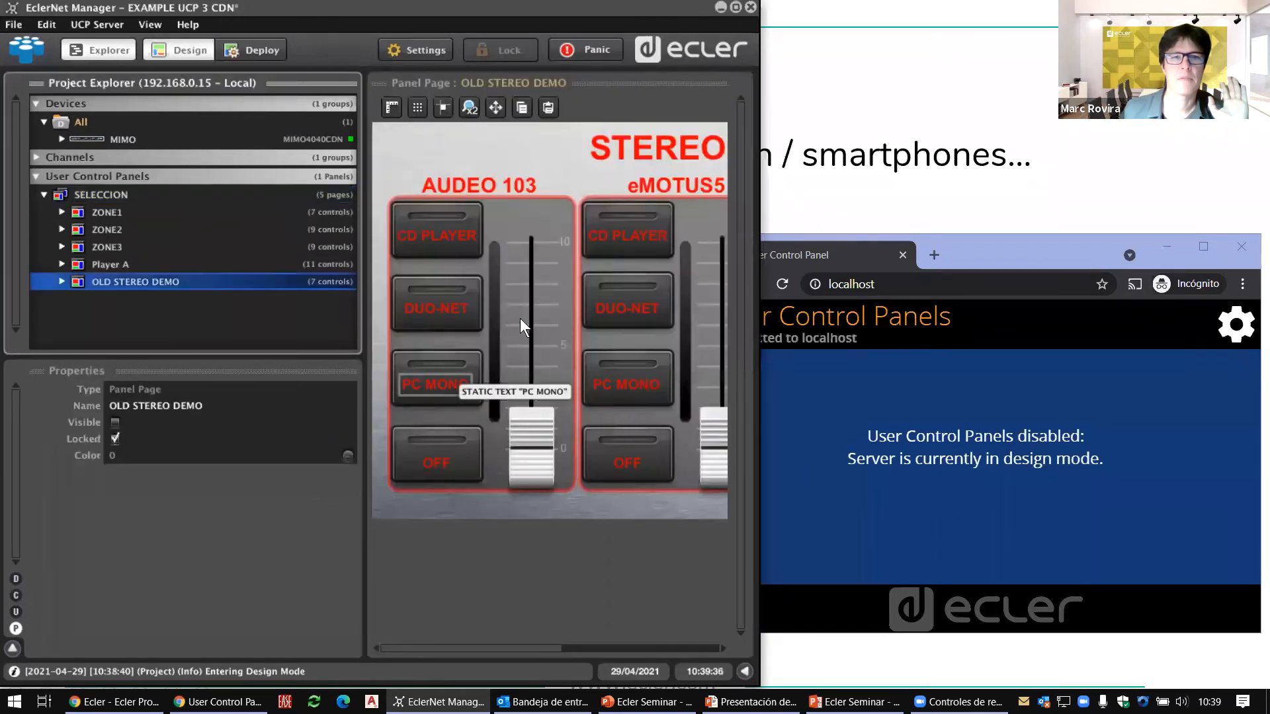
pyautogui.click(448, 253)
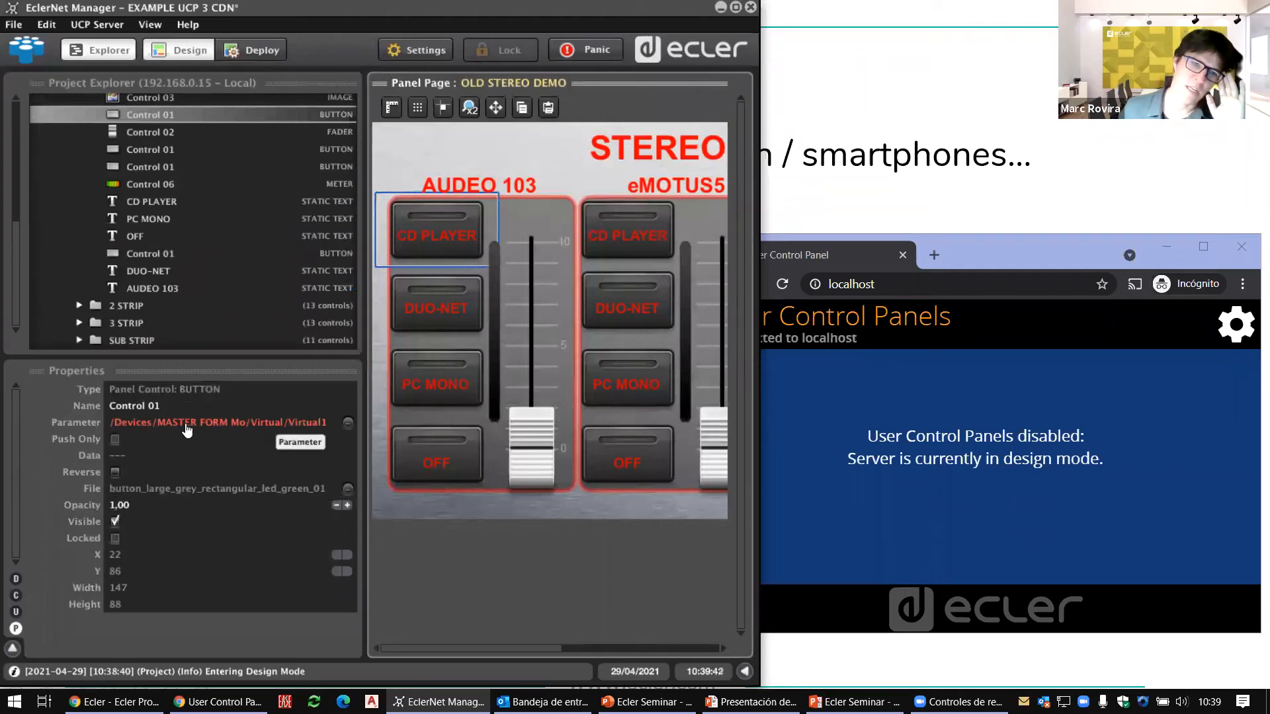
pyautogui.click(520, 439)
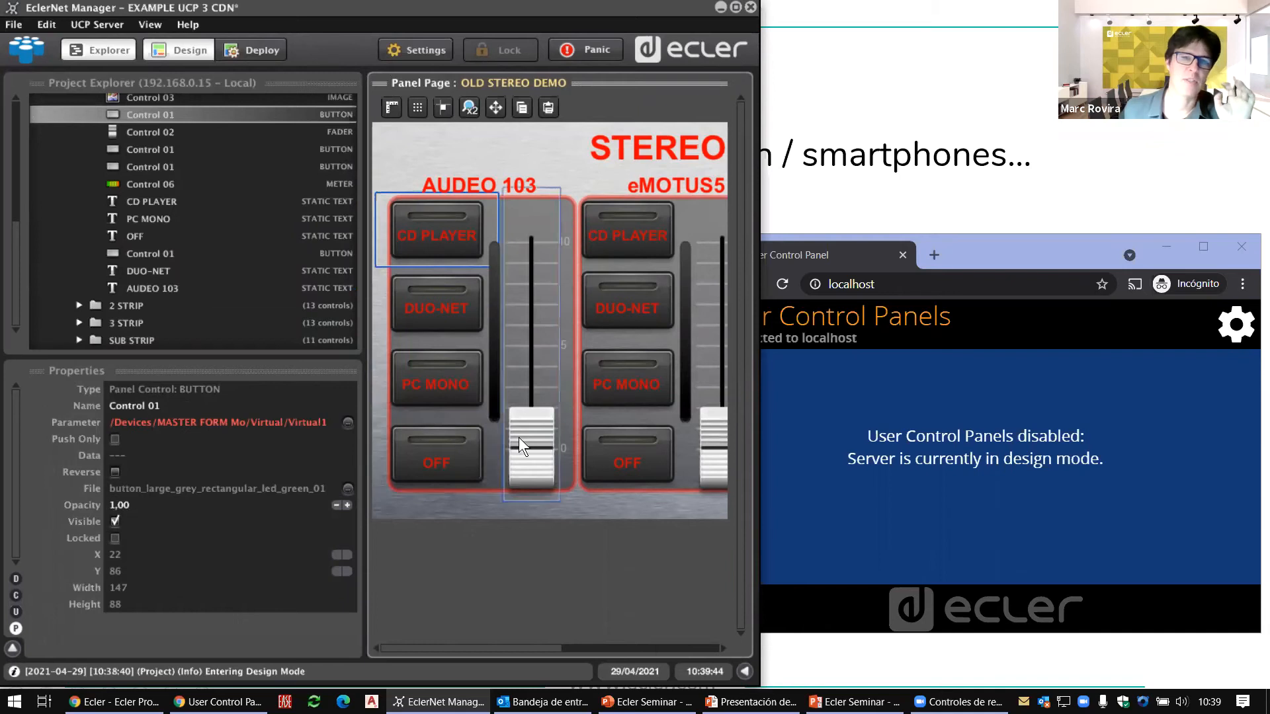
pyautogui.click(611, 649)
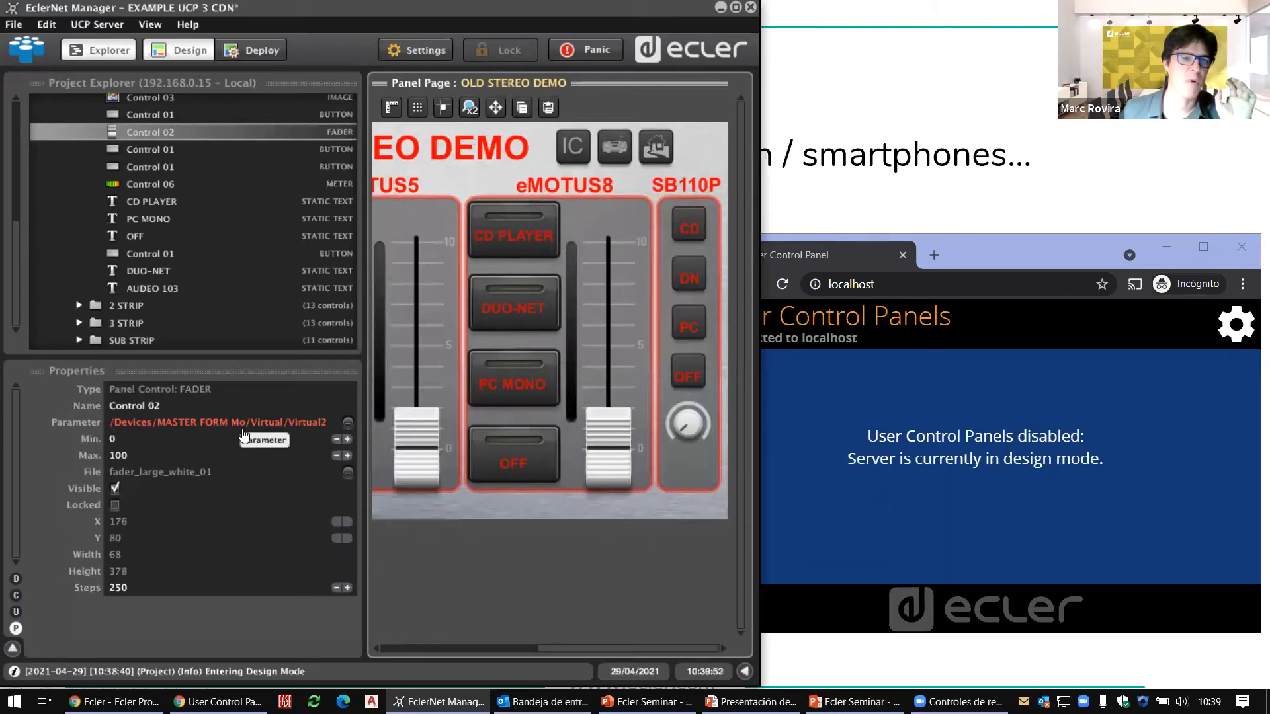
pyautogui.scroll(10, 233, 200)
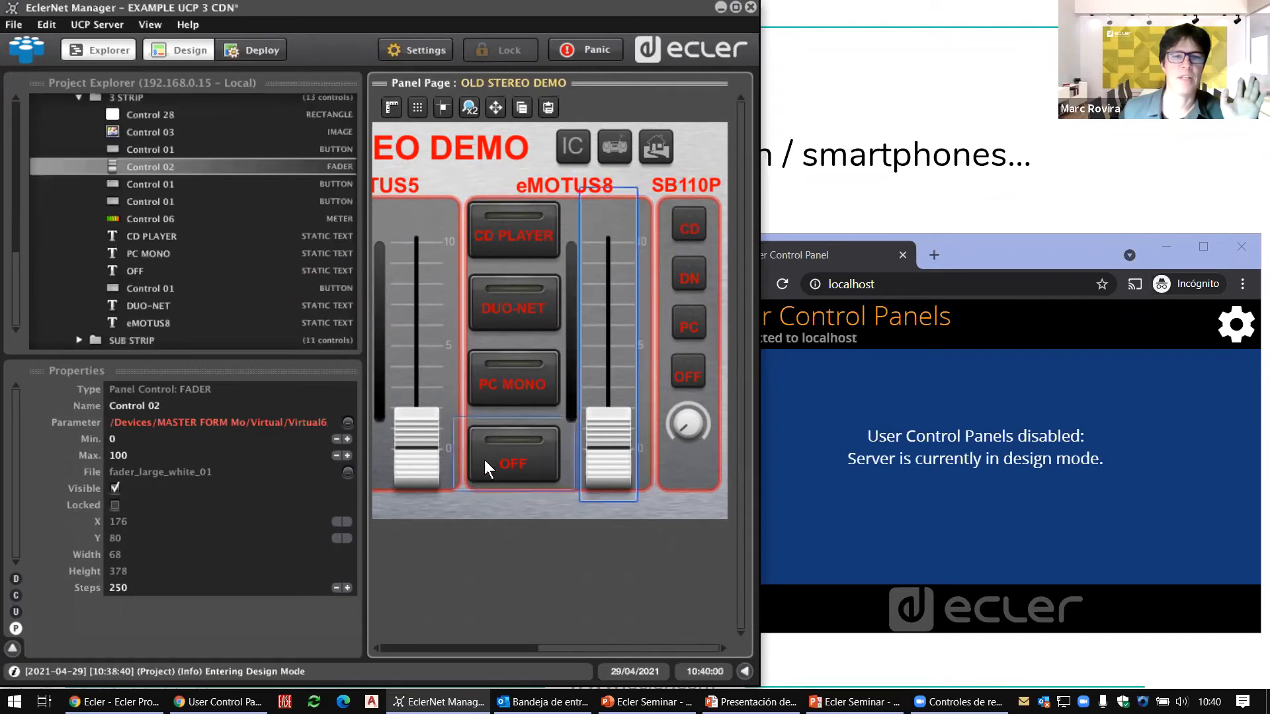
pyautogui.click(438, 450)
# Select the MIMO device in the project tree and return to the OLD STEREO DEMO page
pyautogui.scroll(10, 160, 243)
pyautogui.click(150, 141)
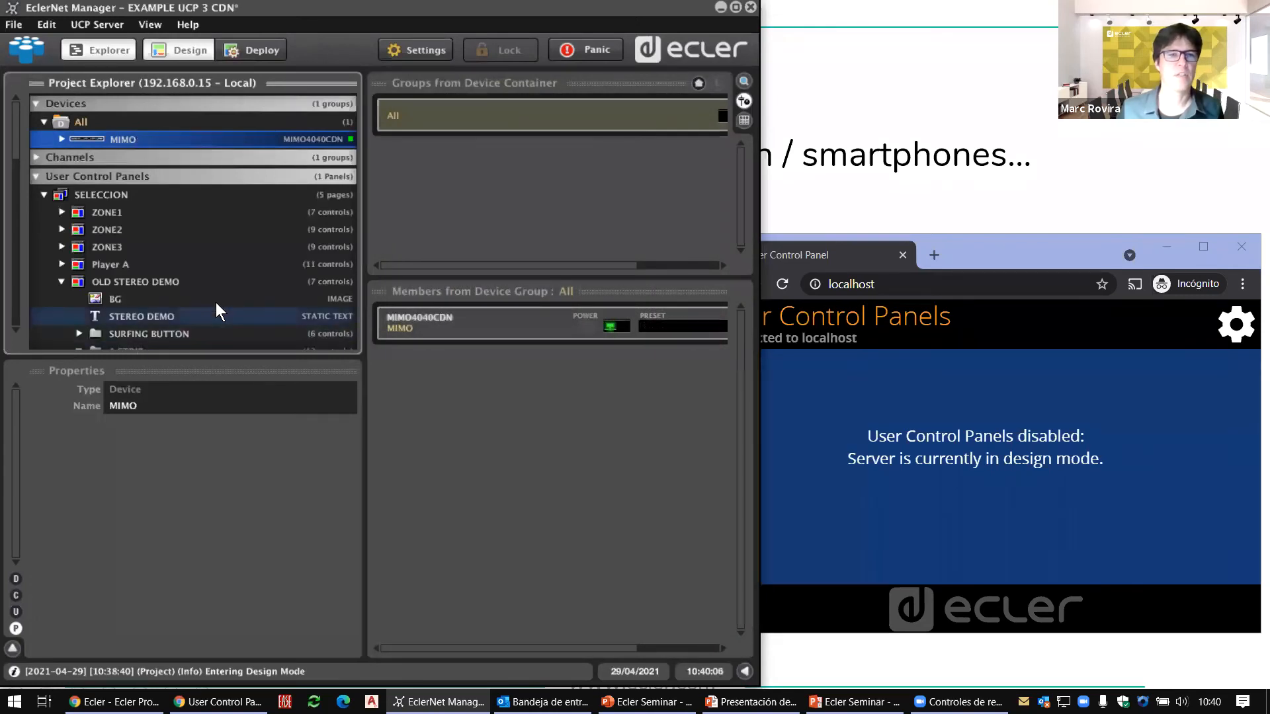
pyautogui.click(149, 293)
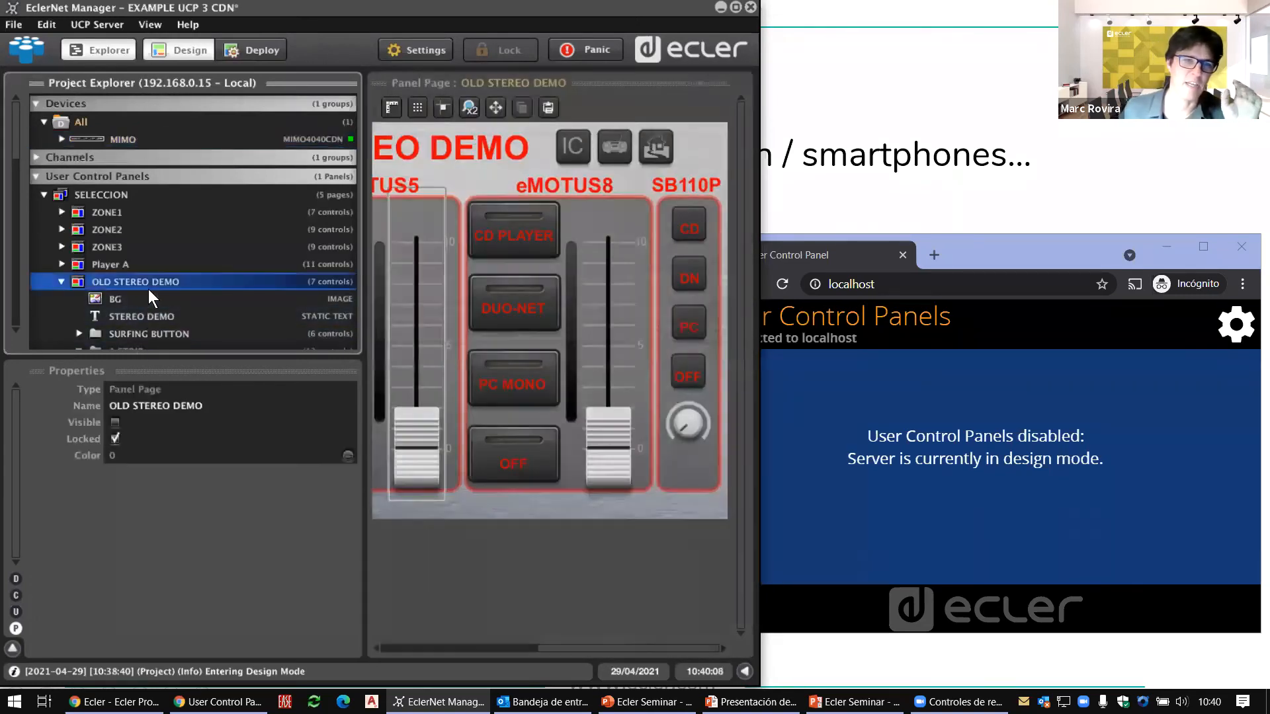
# Examine the parameter assignment of the OFF button in the eMOTUS8 strip
pyautogui.click(527, 465)
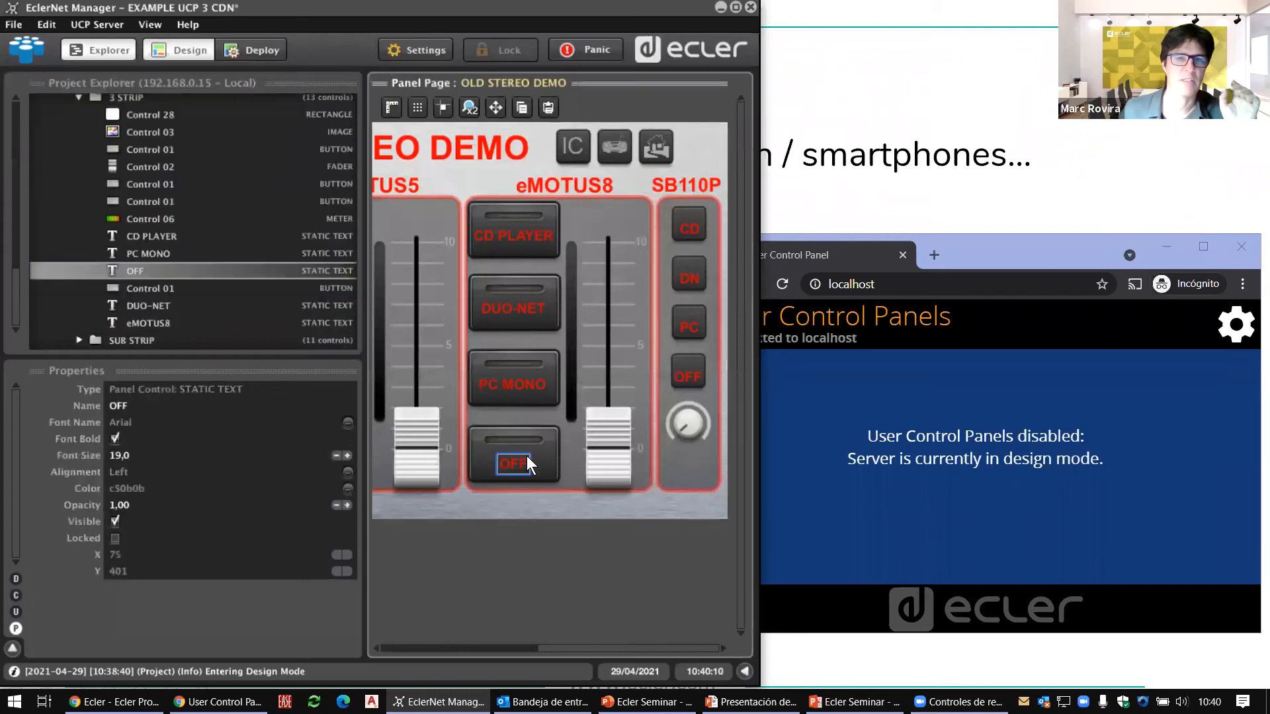
pyautogui.click(549, 462)
pyautogui.click(175, 421)
pyautogui.moveTo(160, 422)
pyautogui.mouseDown()
pyautogui.moveTo(226, 422)
pyautogui.moveTo(158, 422)
pyautogui.mouseUp()
pyautogui.click(237, 422)
pyautogui.click(260, 446)
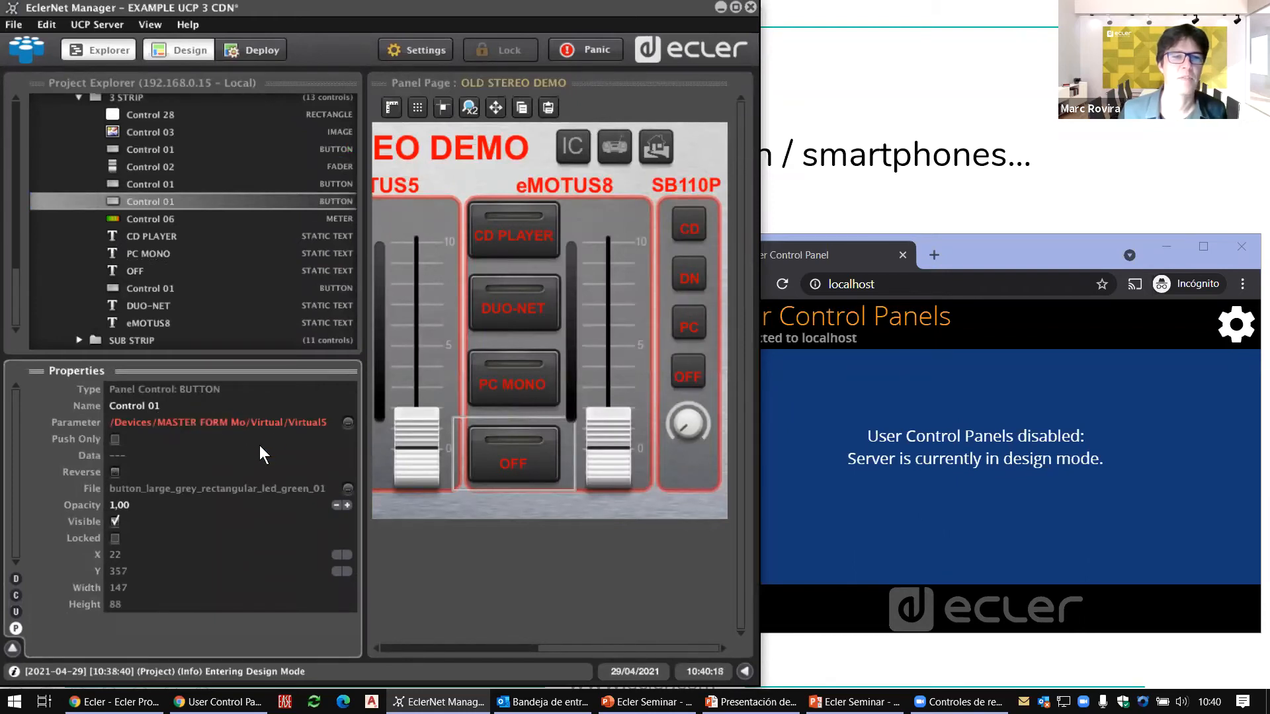
# Check the MIMO device's name in the project tree and reopen the OLD STEREO DEMO page
pyautogui.scroll(10, 180, 196)
pyautogui.scroll(5, 180, 196)
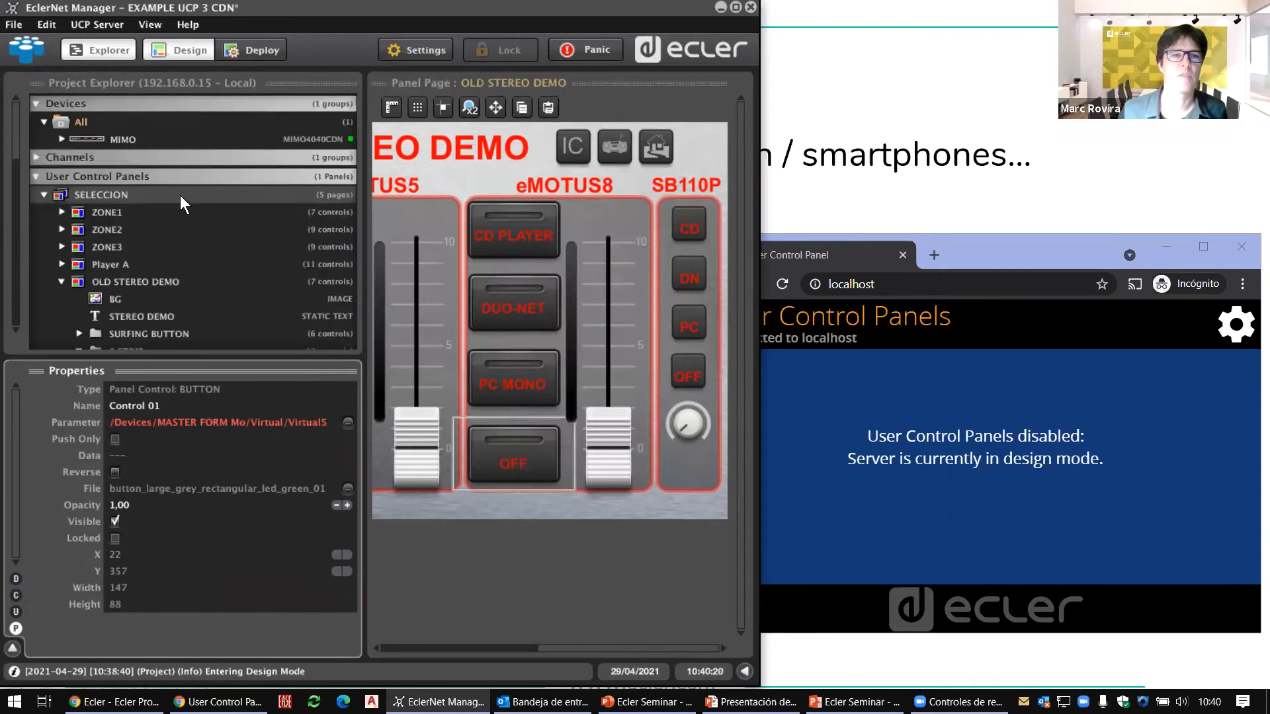
pyautogui.click(101, 137)
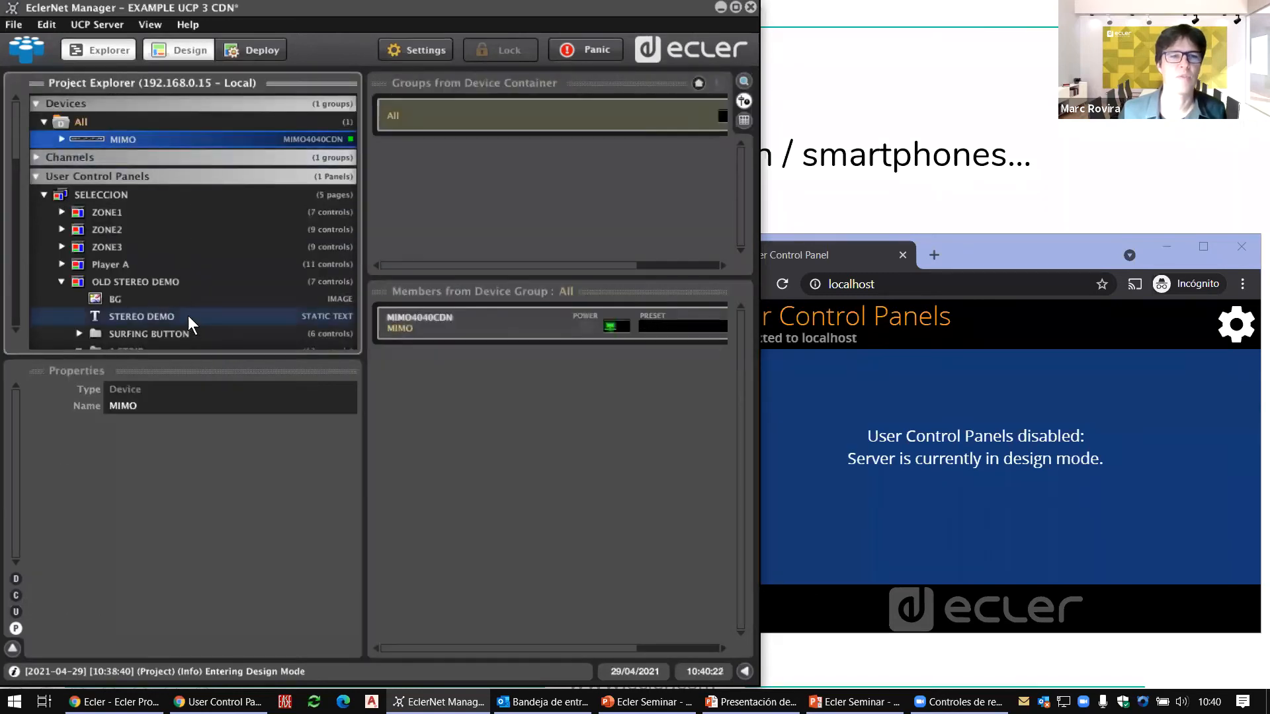
pyautogui.click(183, 285)
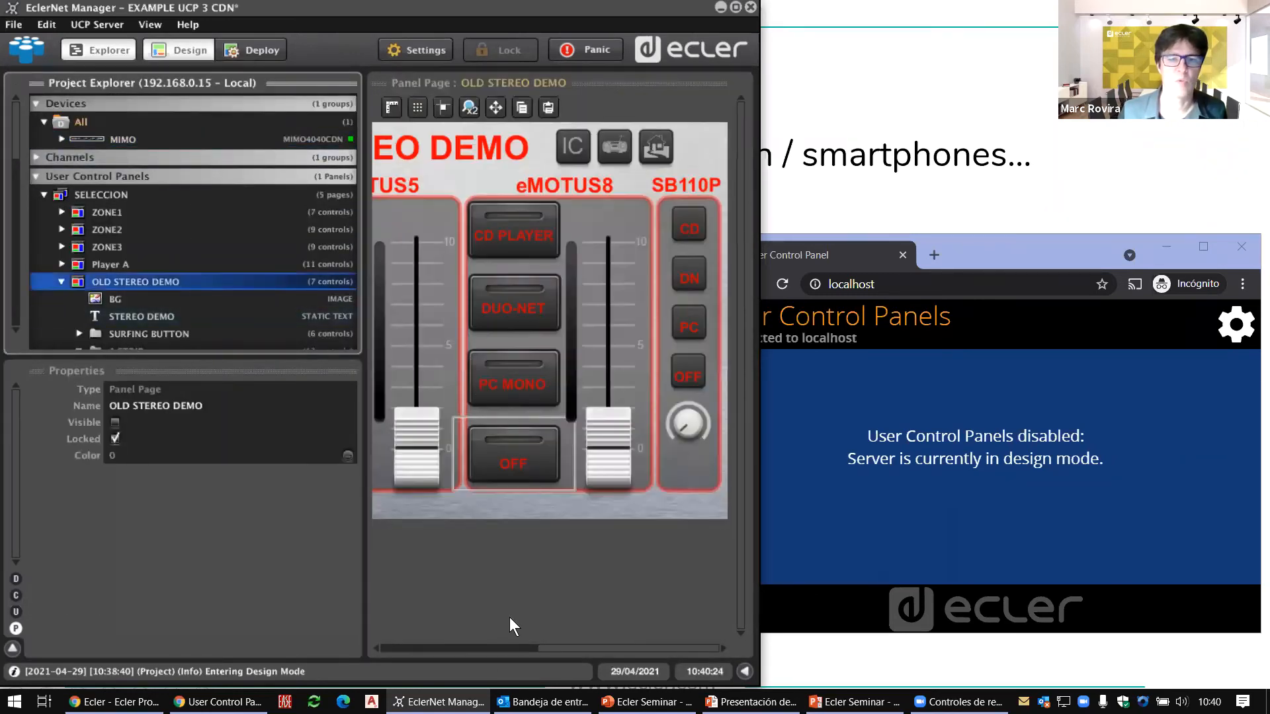
# Assign the CD PLAYER button of the AUDEO 103 strip to the parameter /Devices/MIMO/Virtual/Virtual1
pyautogui.click(521, 649)
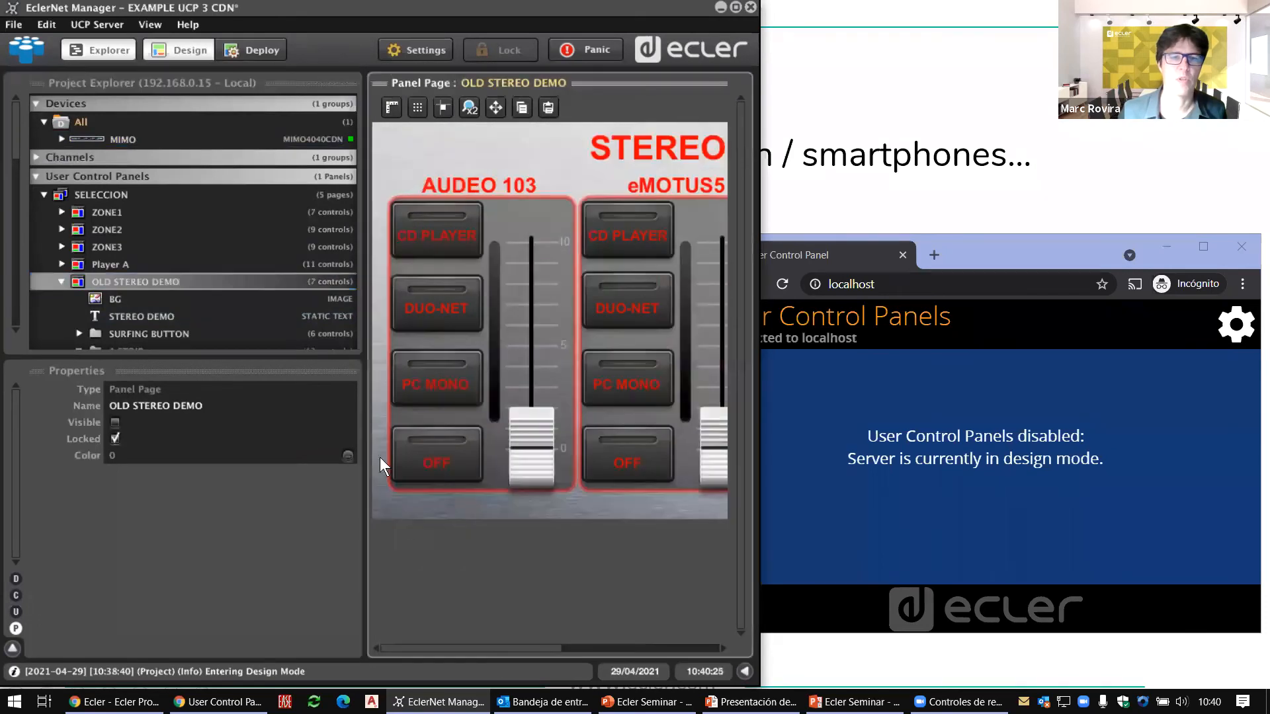
pyautogui.click(476, 220)
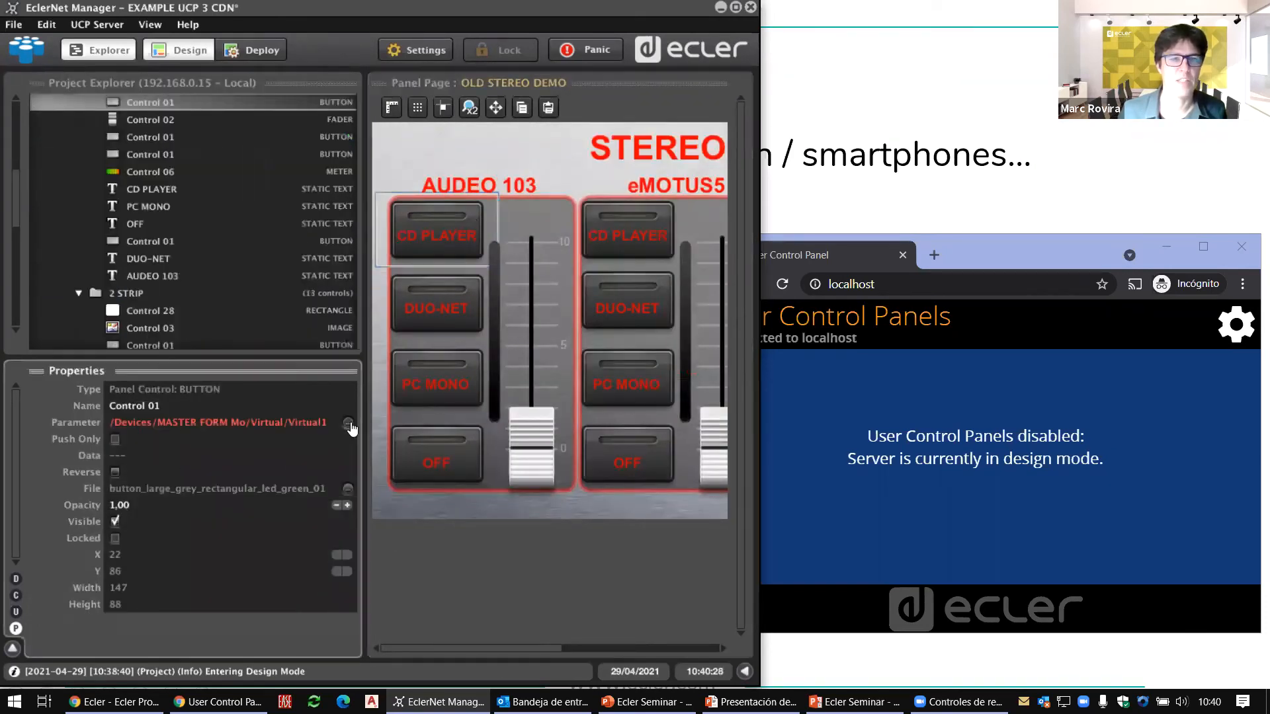
pyautogui.click(347, 423)
pyautogui.click(174, 232)
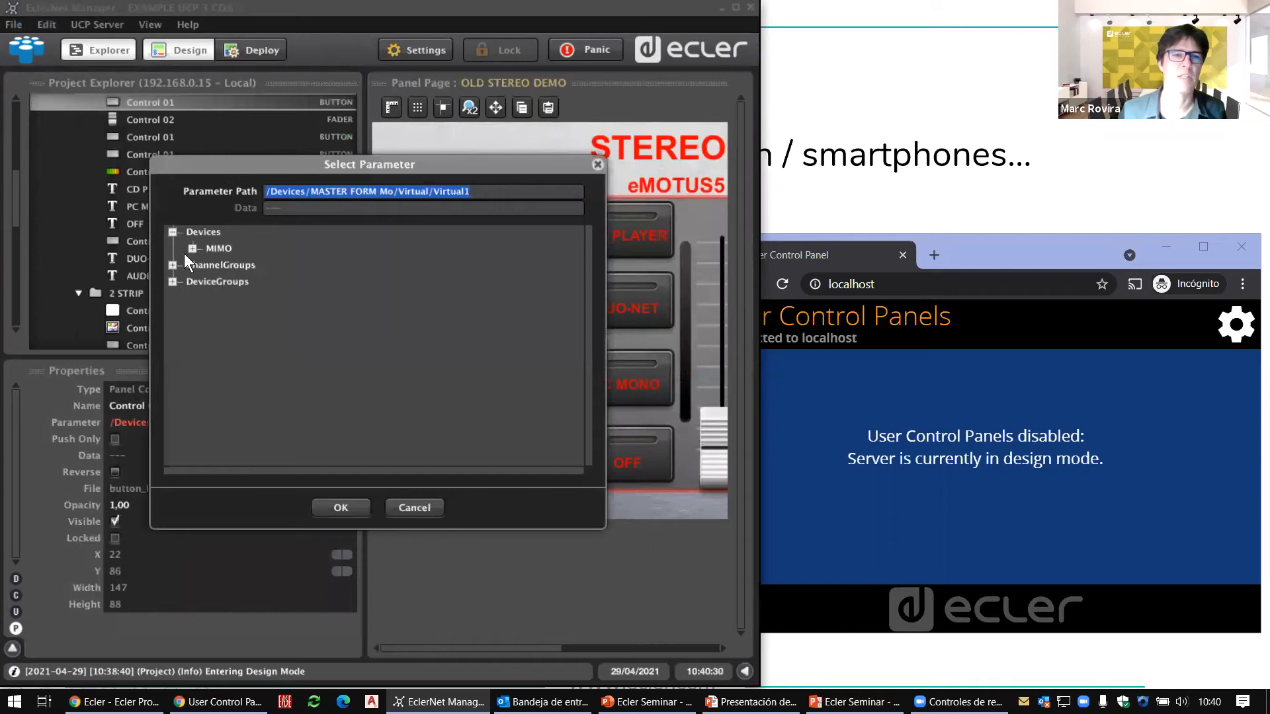
pyautogui.click(191, 249)
pyautogui.click(212, 347)
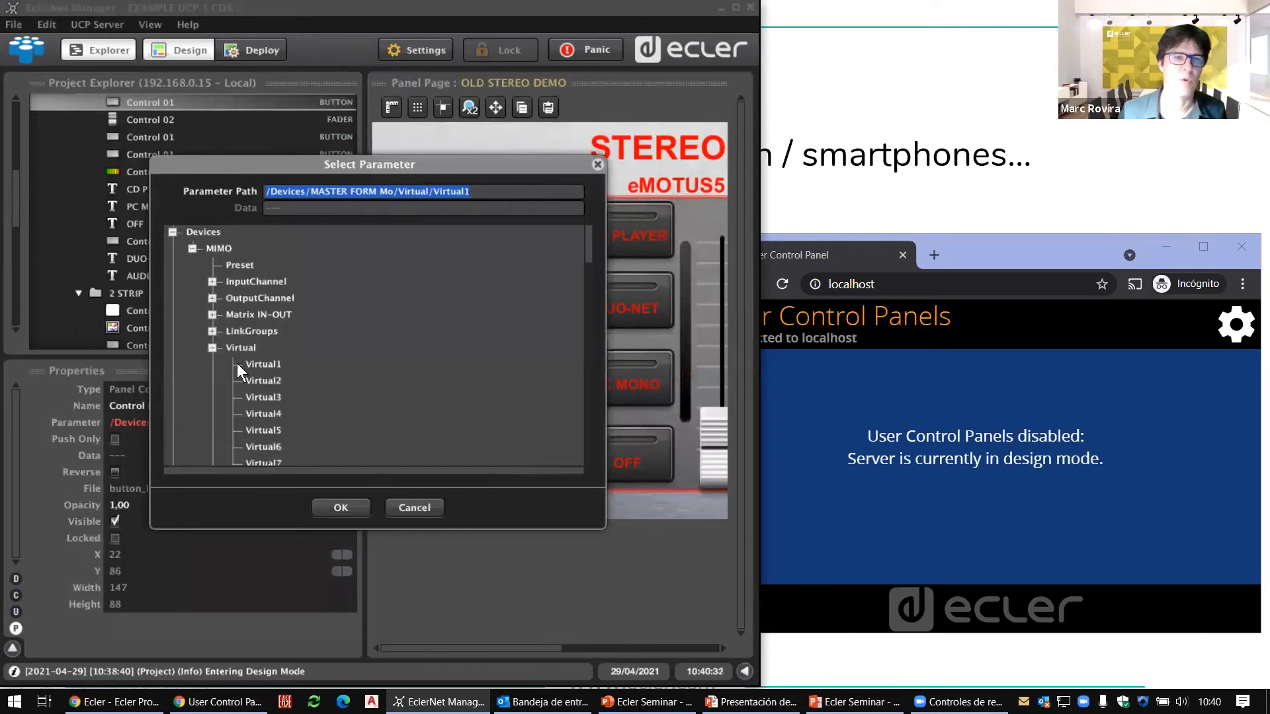
pyautogui.click(260, 366)
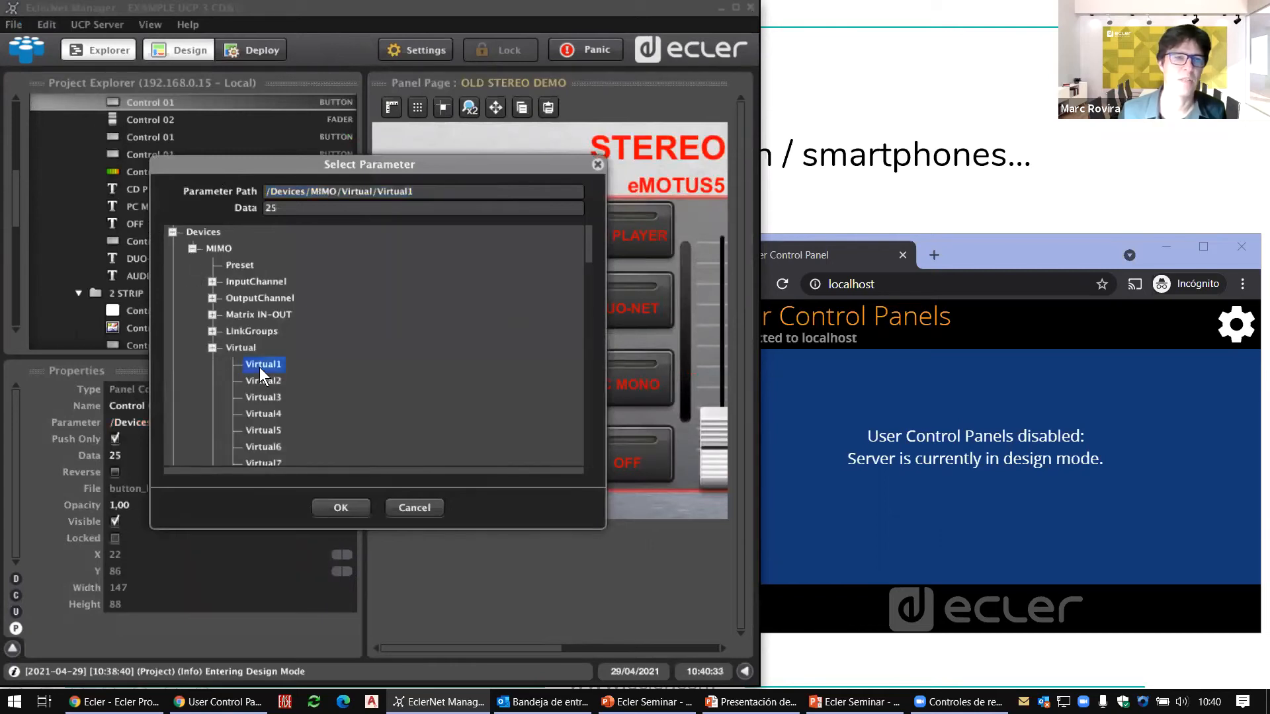
pyautogui.click(338, 508)
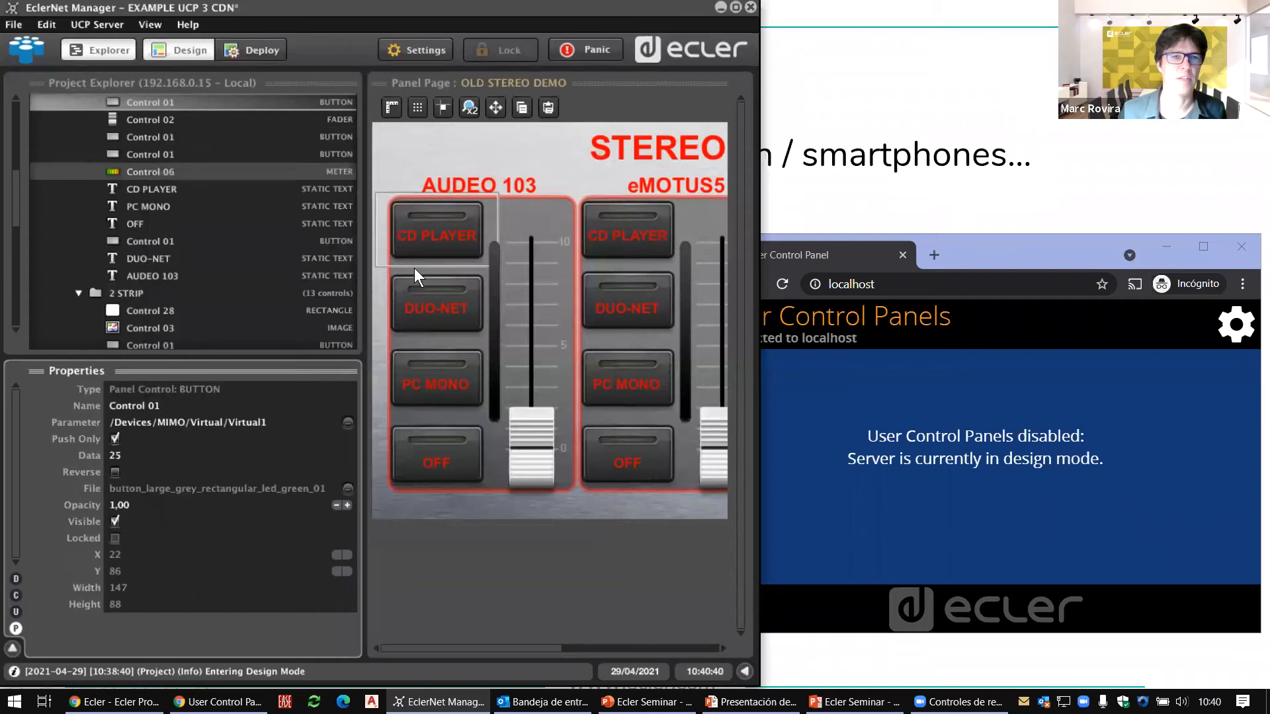
# Check the DUO-NET button's parameter path in the AUDEO 103 strip and rename the MIMO device as "MASTER FORM Mo"
pyautogui.click(432, 331)
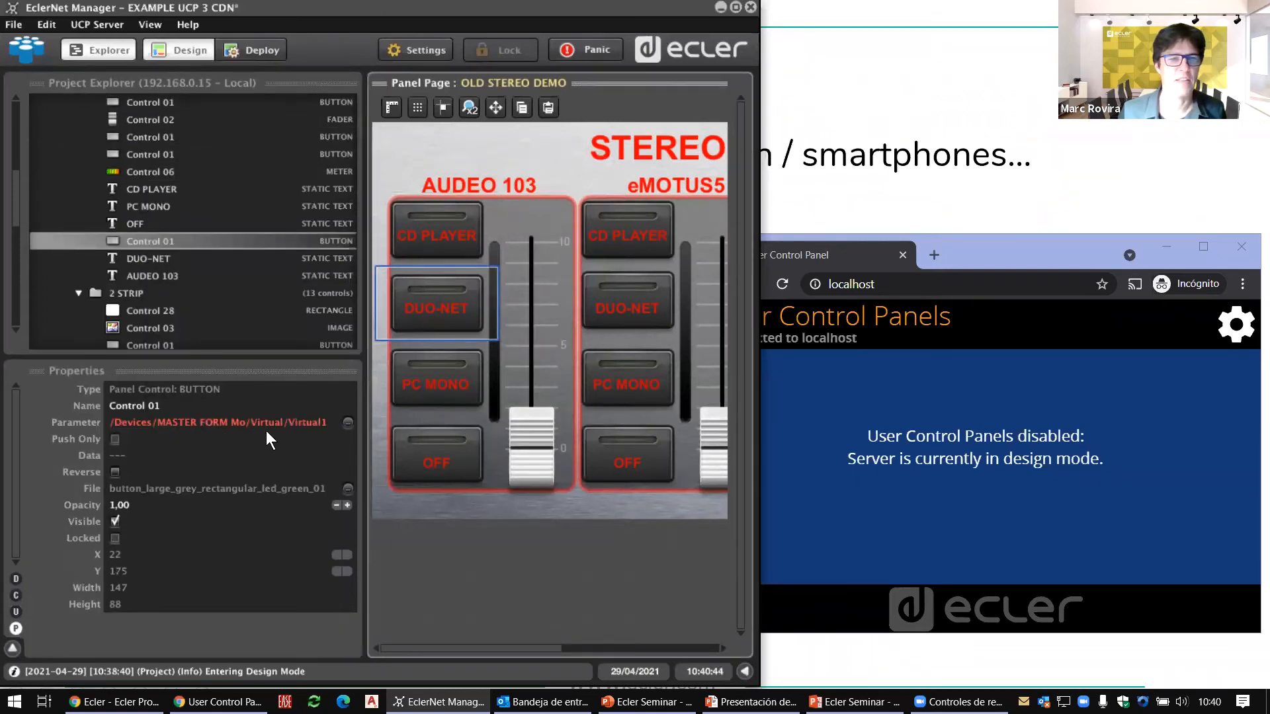
pyautogui.scroll(5, 179, 241)
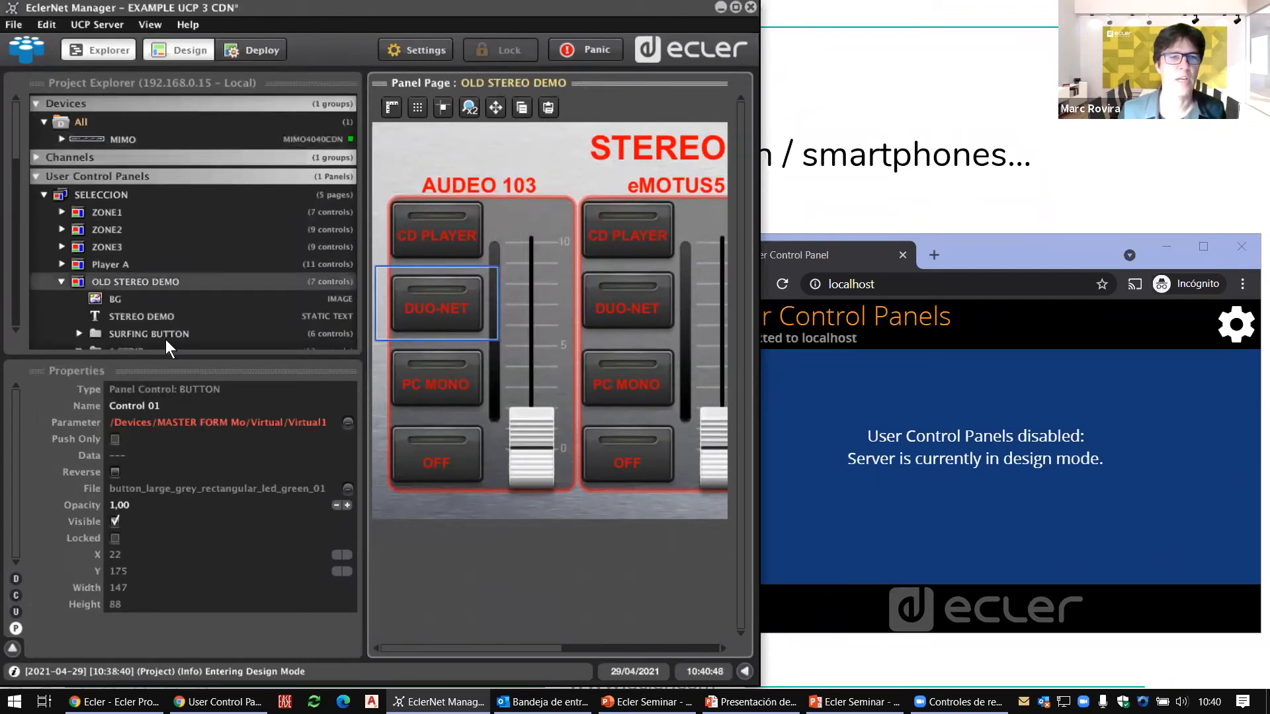
pyautogui.doubleClick(155, 140)
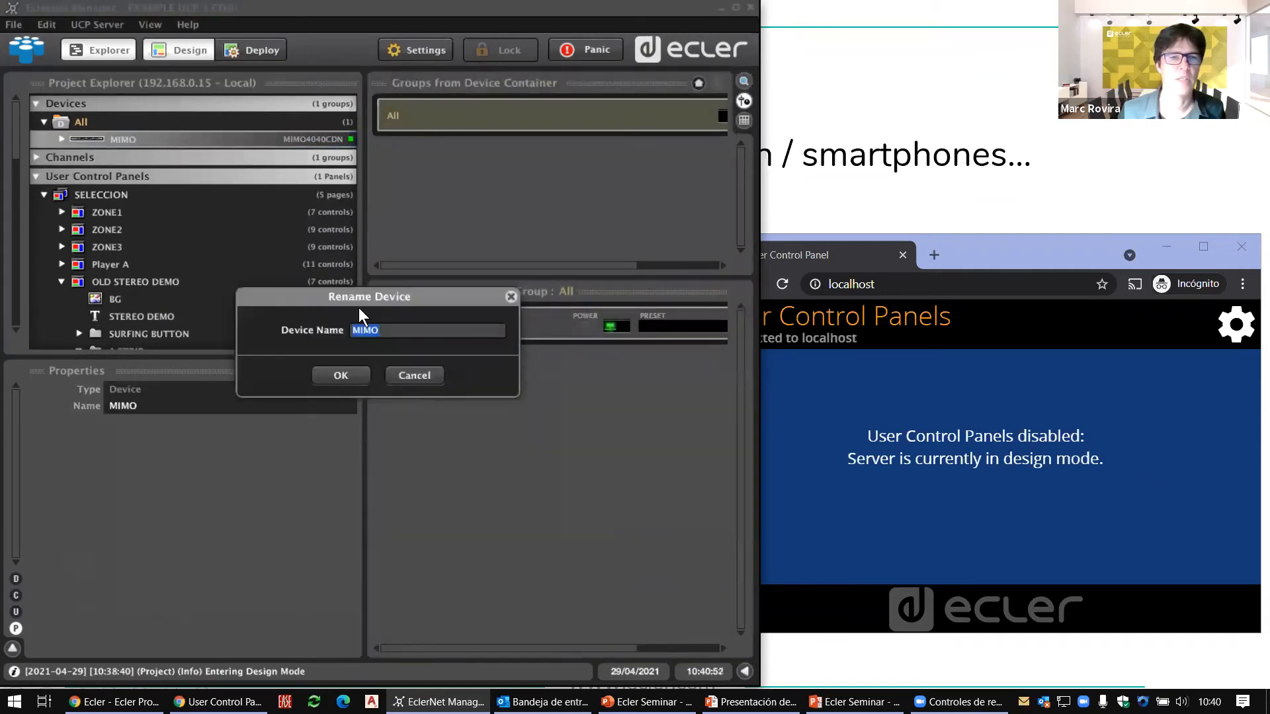
pyautogui.write('MASTER FORM Mo')
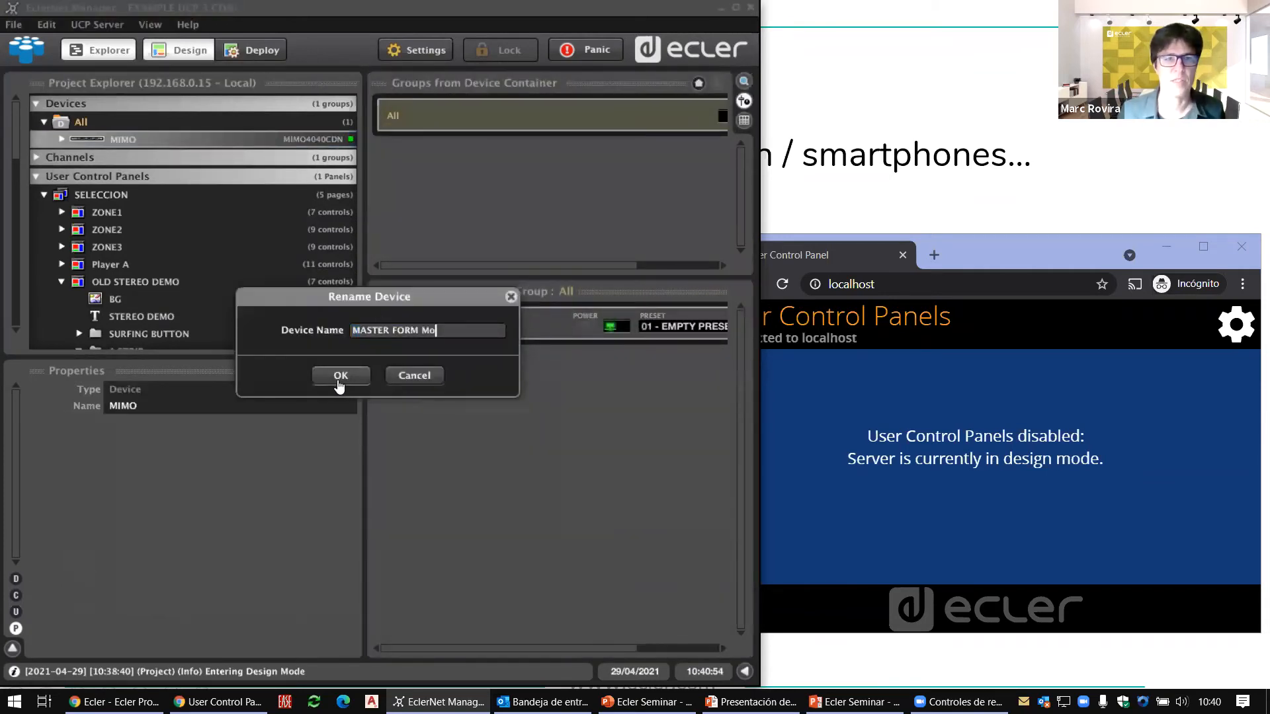
pyautogui.click(340, 375)
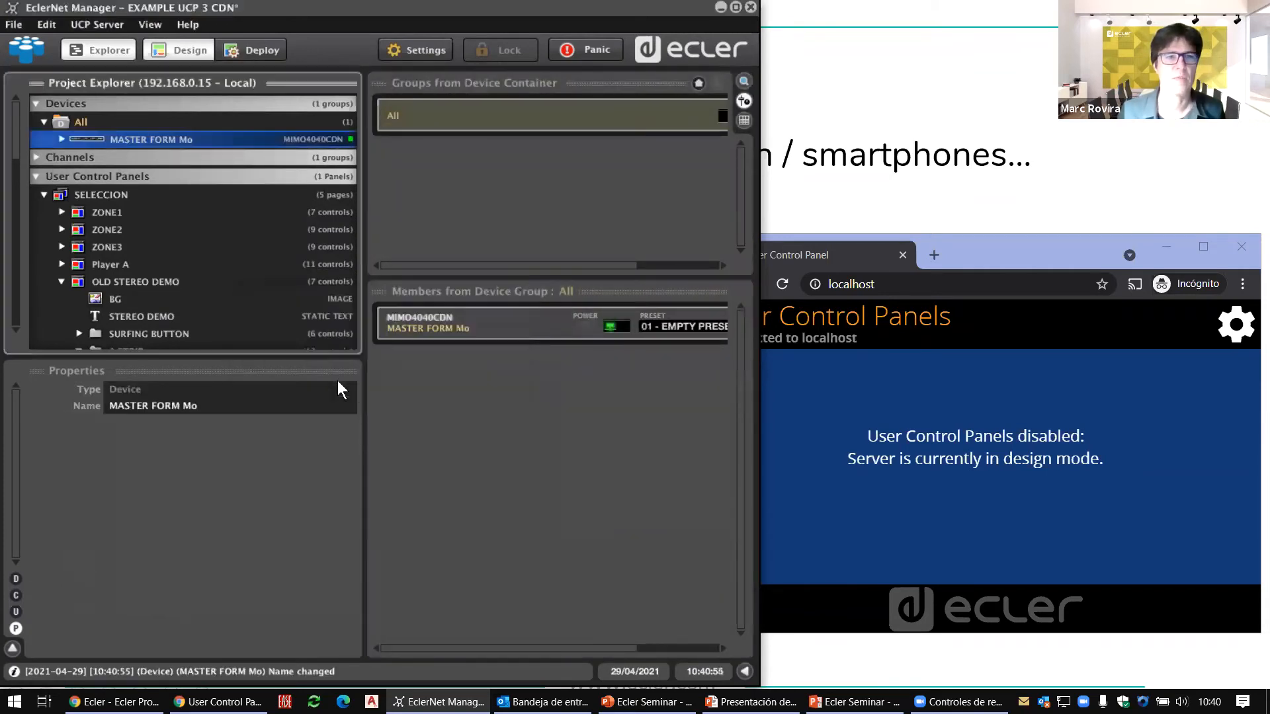
# Examine the parameter assignments of the DUO-NET button, PC MONO button and fader in the AUDEO 103 strip
pyautogui.click(160, 282)
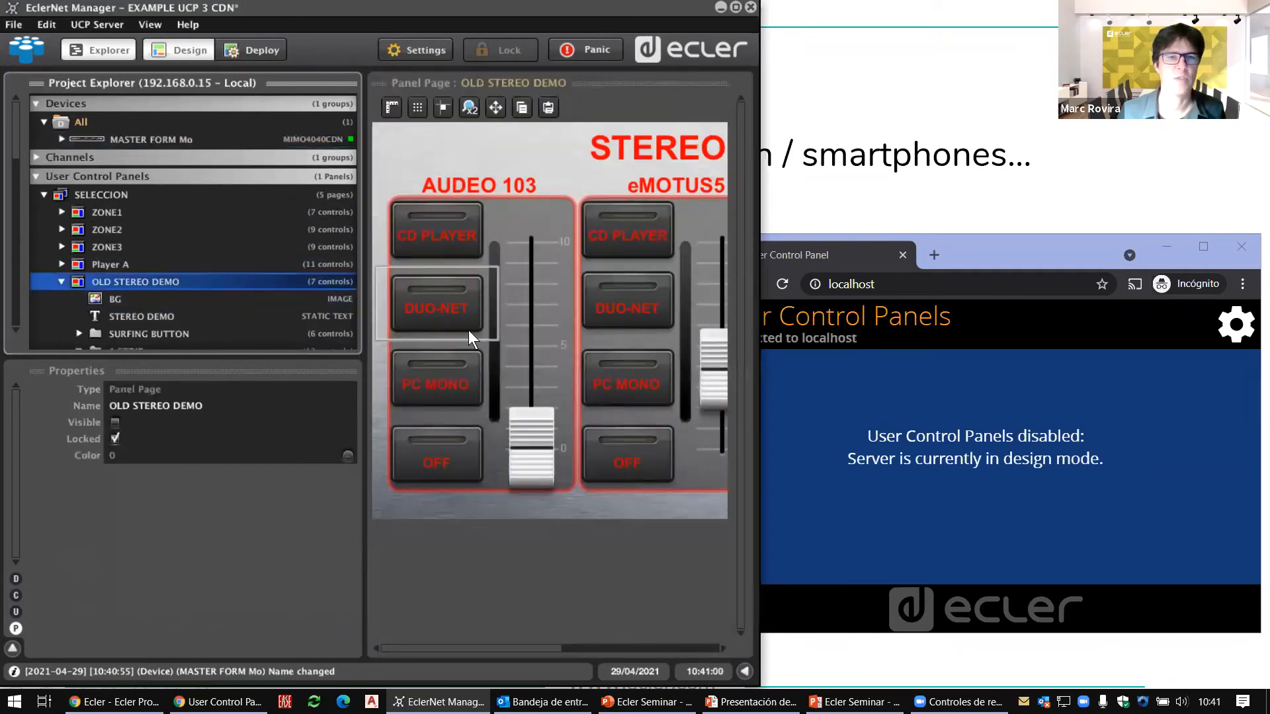
pyautogui.click(468, 331)
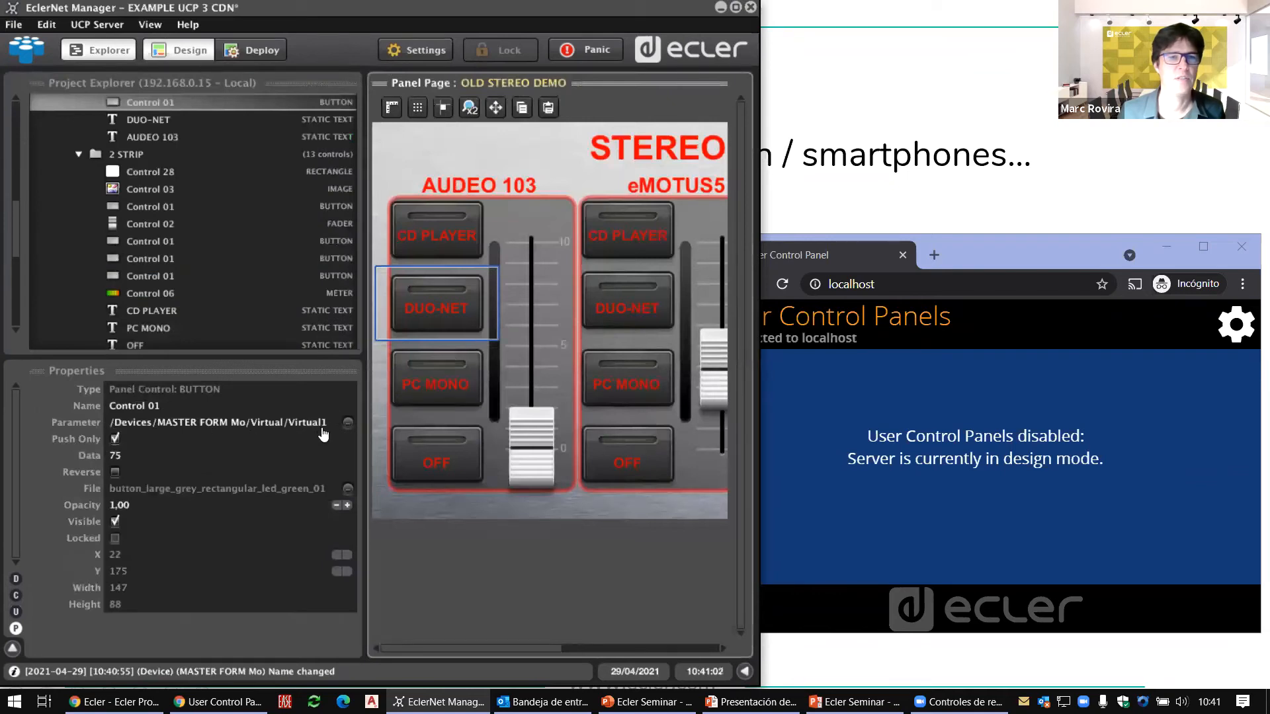
pyautogui.click(441, 395)
pyautogui.click(432, 402)
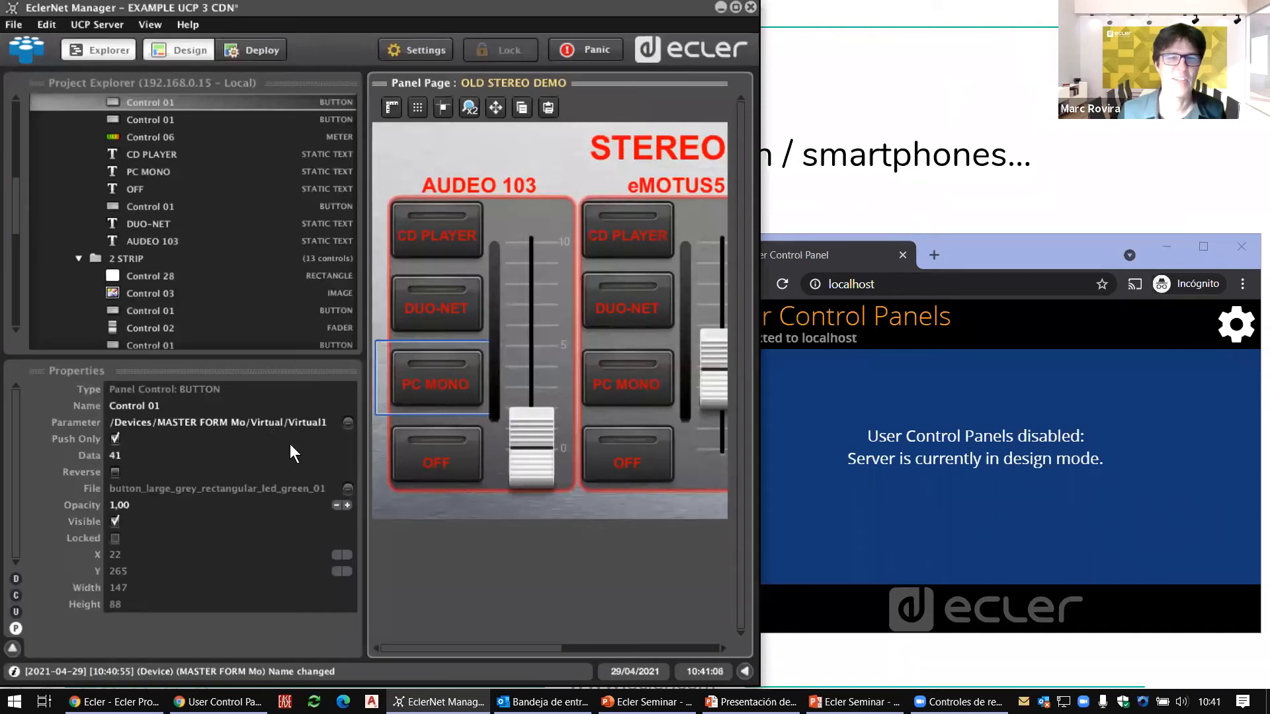
pyautogui.click(527, 454)
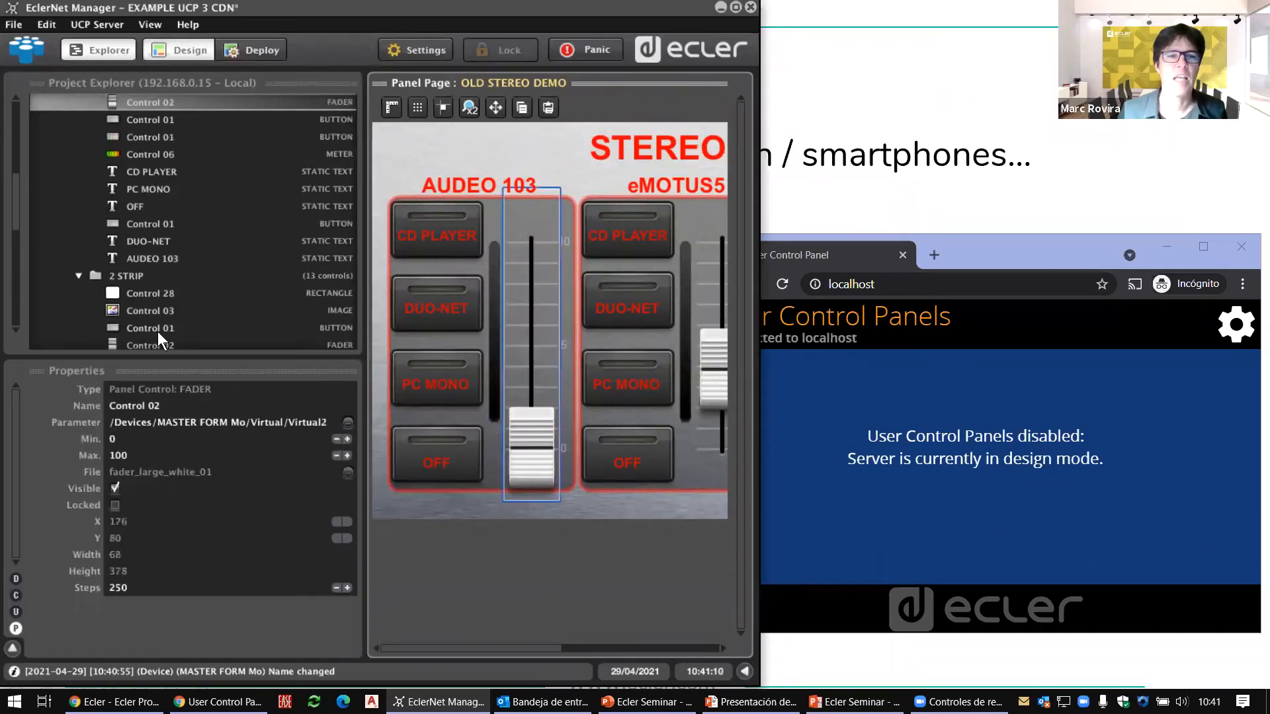
# Rename the MASTER FORM Mo device as "MIMO"
pyautogui.scroll(5, 158, 199)
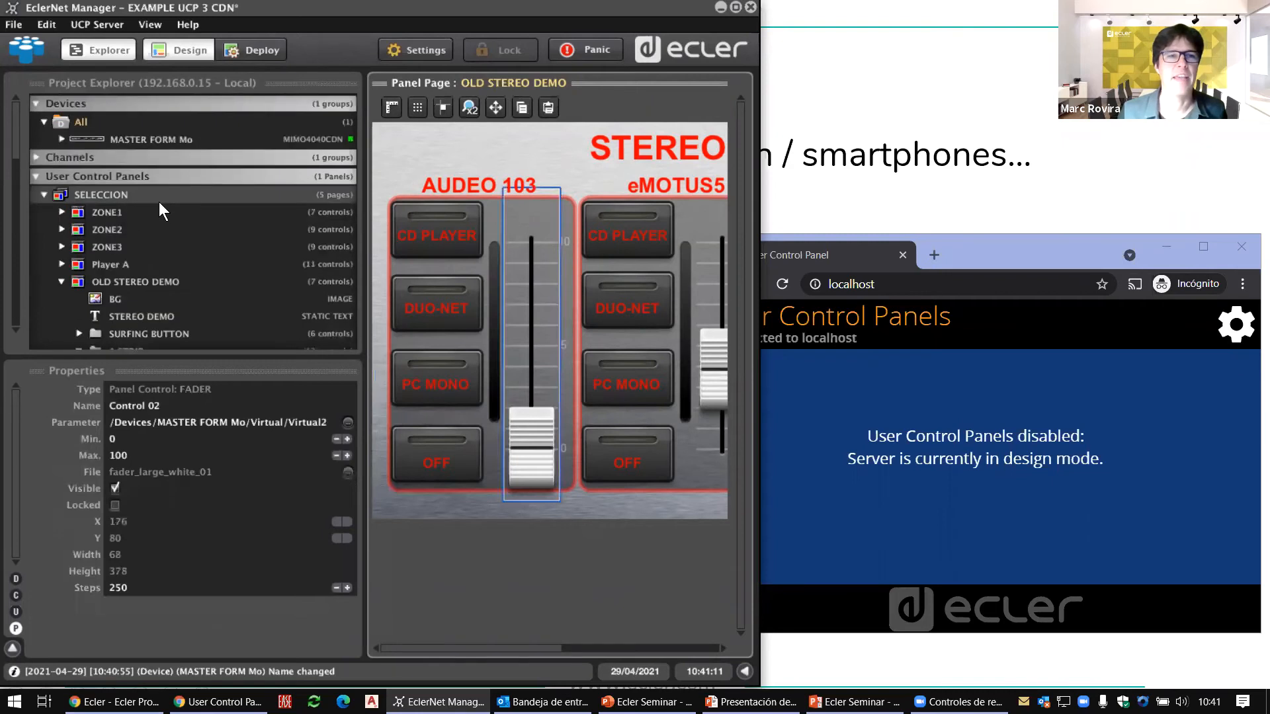
pyautogui.click(170, 139)
pyautogui.doubleClick(182, 142)
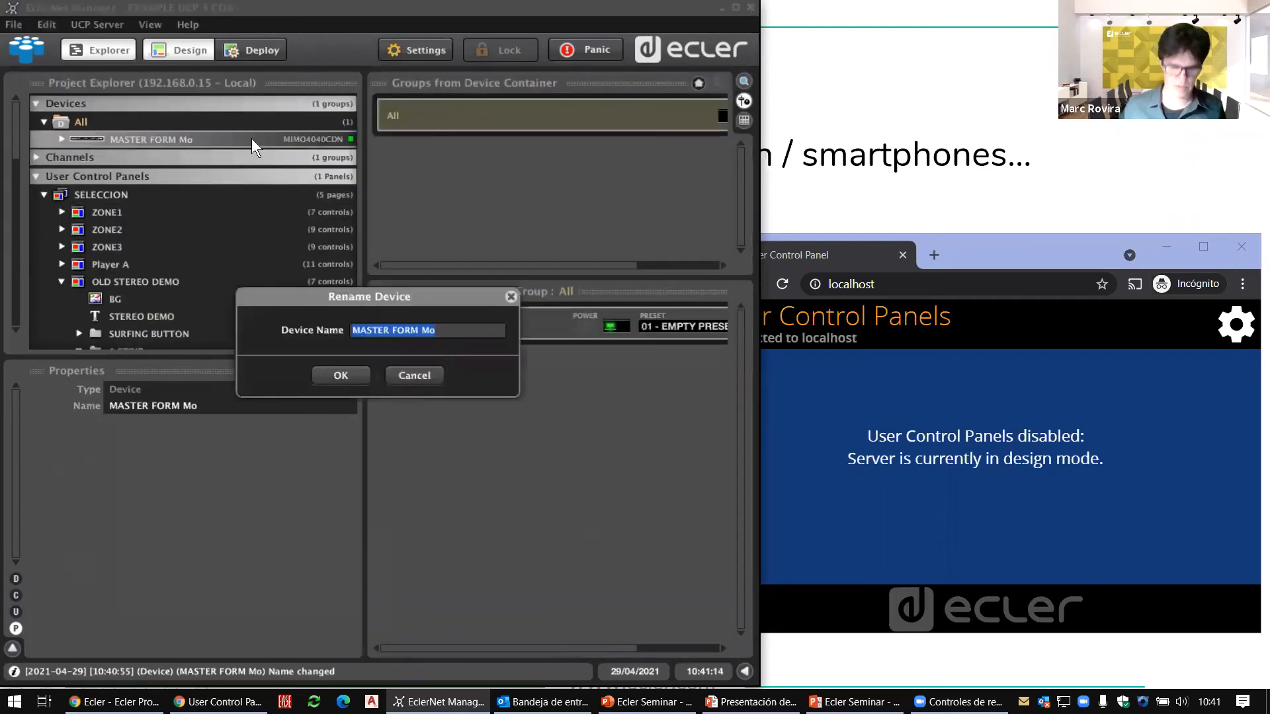
pyautogui.write('MIMO')
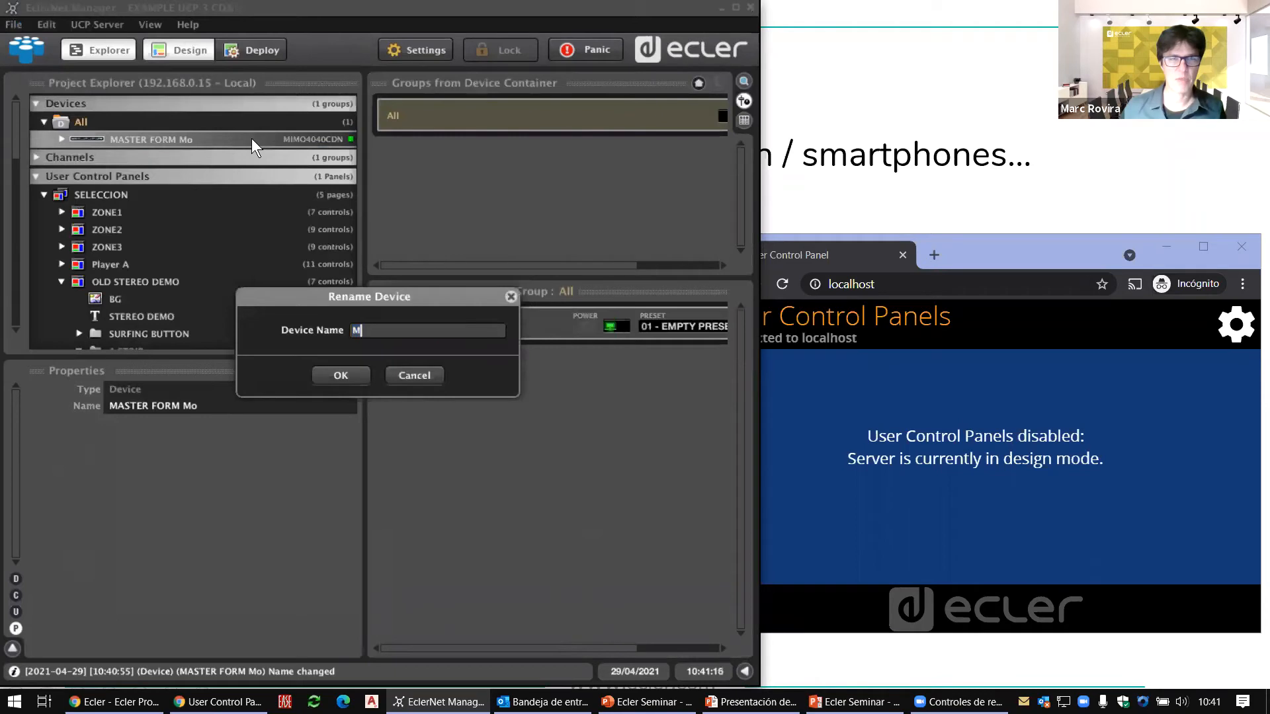
pyautogui.press('Return')
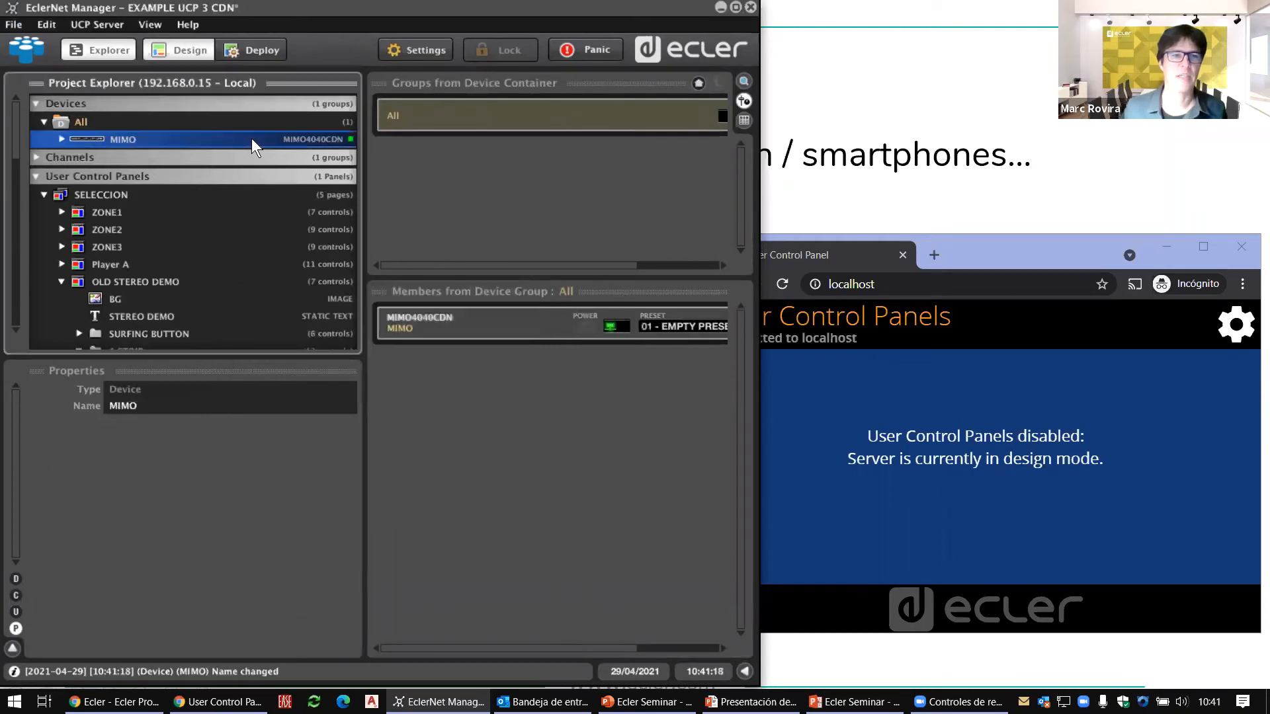
# Reopen the OLD STEREO DEMO page and check the parameter path of the AUDEO 103 strip's PC MONO button
pyautogui.click(170, 283)
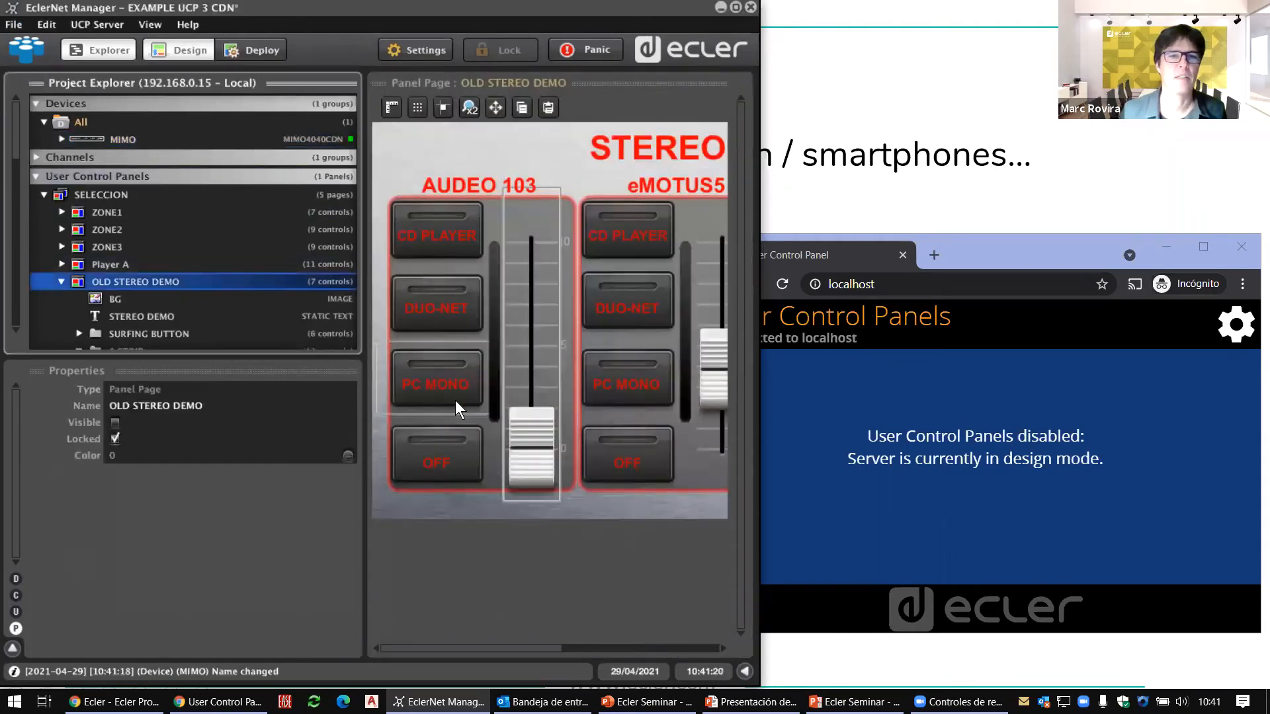
pyautogui.click(456, 405)
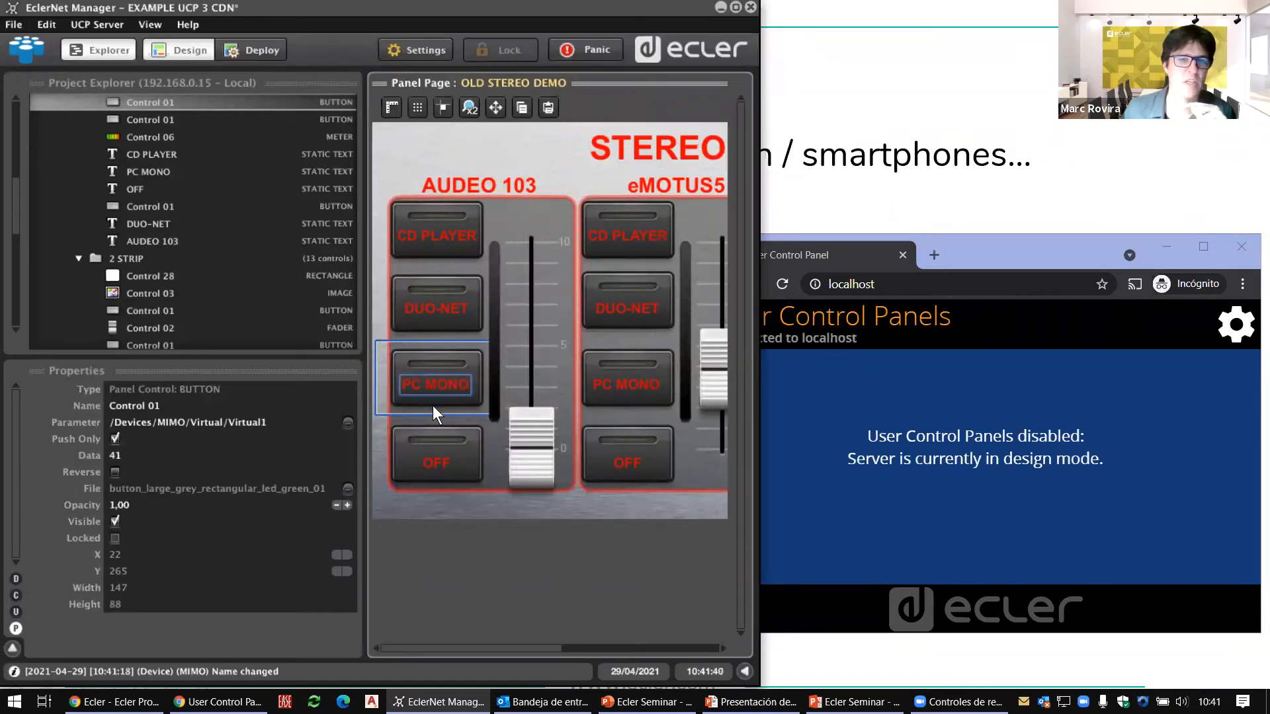
# Open the MIMO device and view the remote list and virtual remote settings on its Remotes page
pyautogui.scroll(7, 121, 175)
pyautogui.scroll(1, 122, 176)
pyautogui.doubleClick(123, 138)
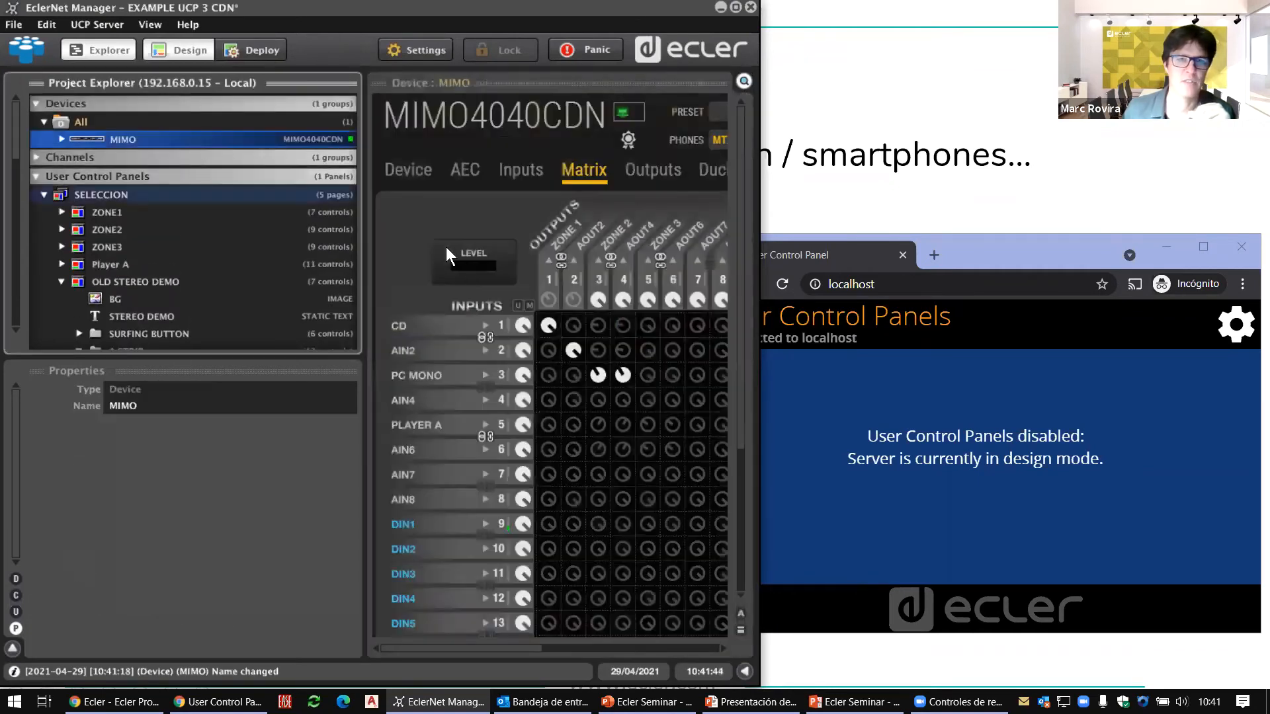
pyautogui.click(602, 648)
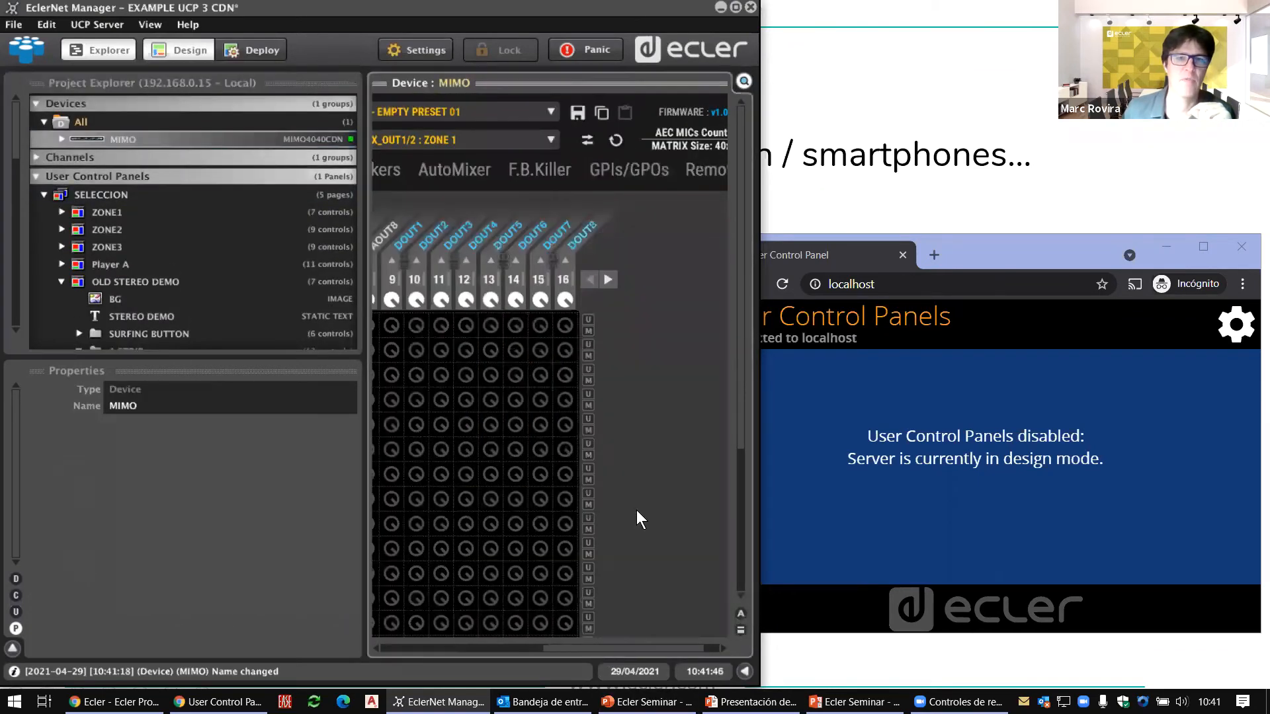
pyautogui.click(619, 650)
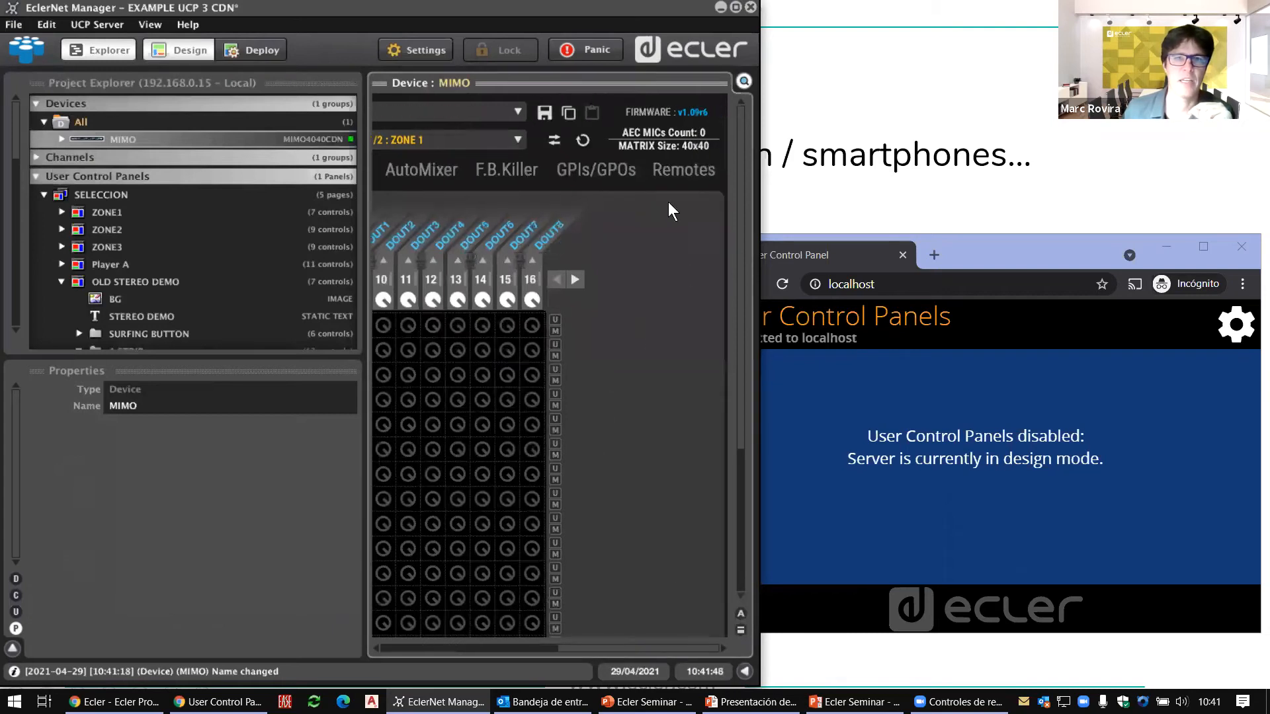
pyautogui.click(679, 174)
pyautogui.click(549, 649)
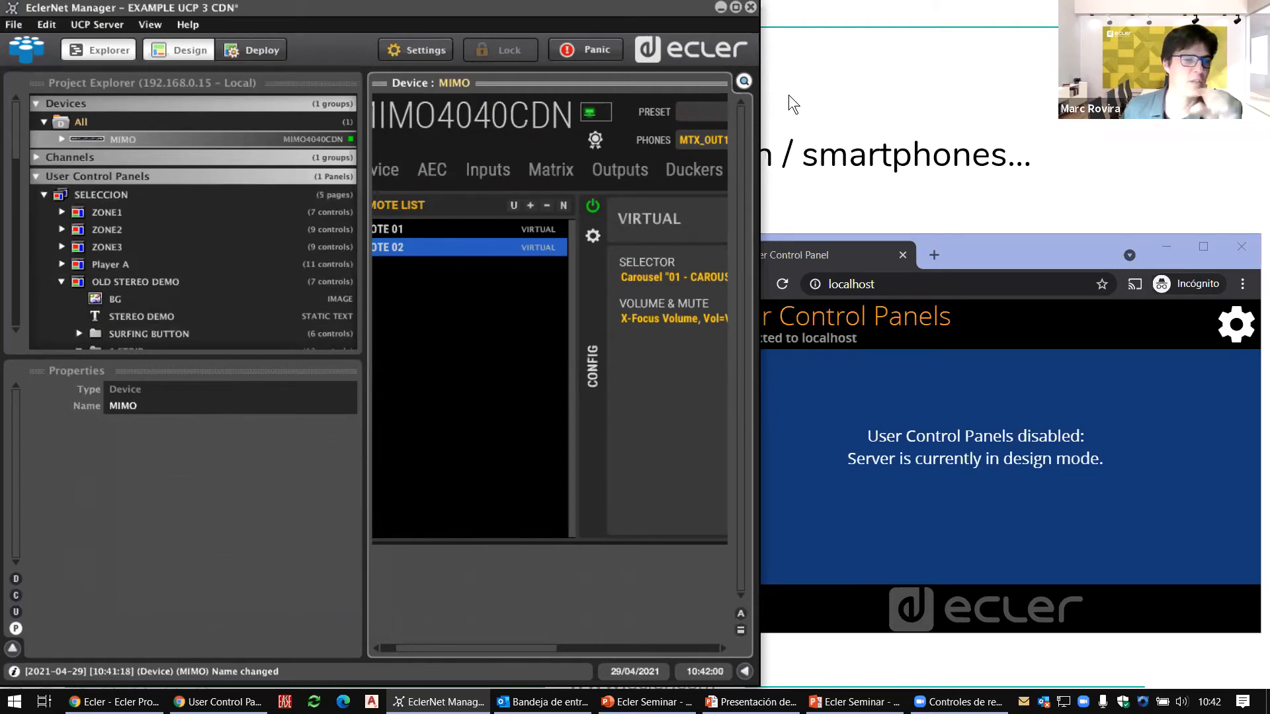
pyautogui.click(866, 101)
pyautogui.click(647, 355)
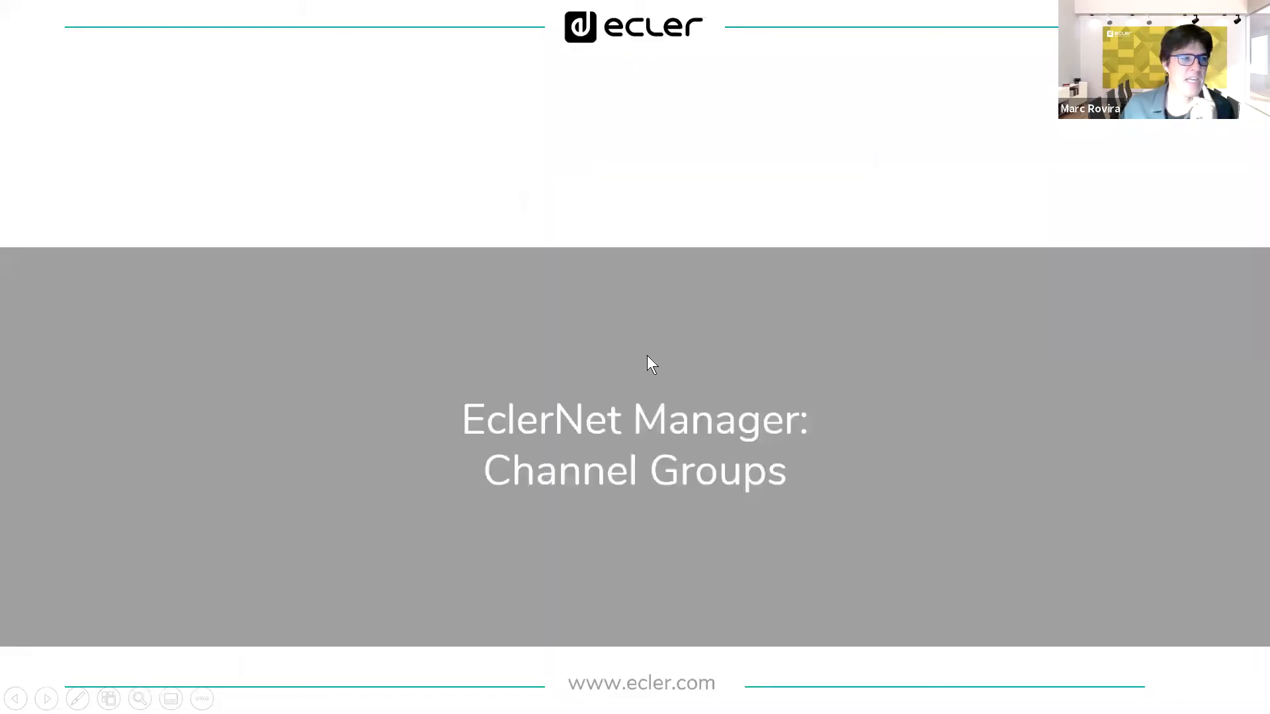
pyautogui.click(646, 355)
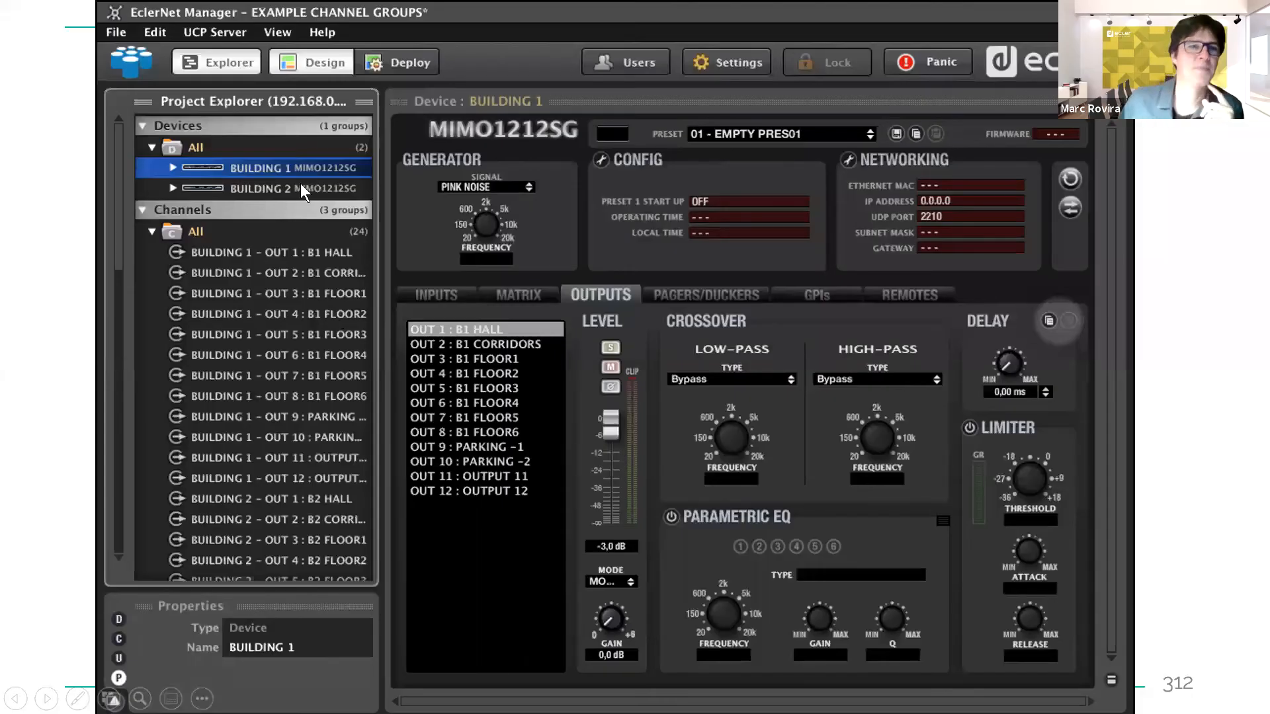
pyautogui.press('Left')
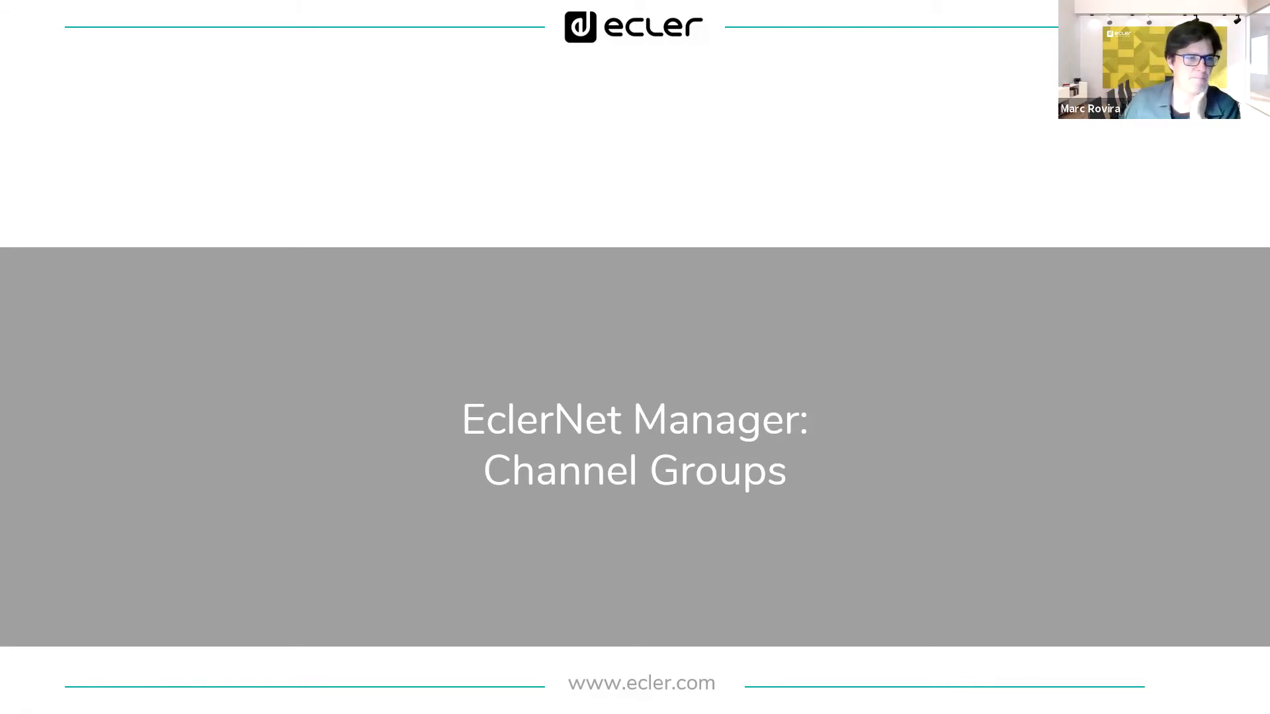
pyautogui.click(362, 481)
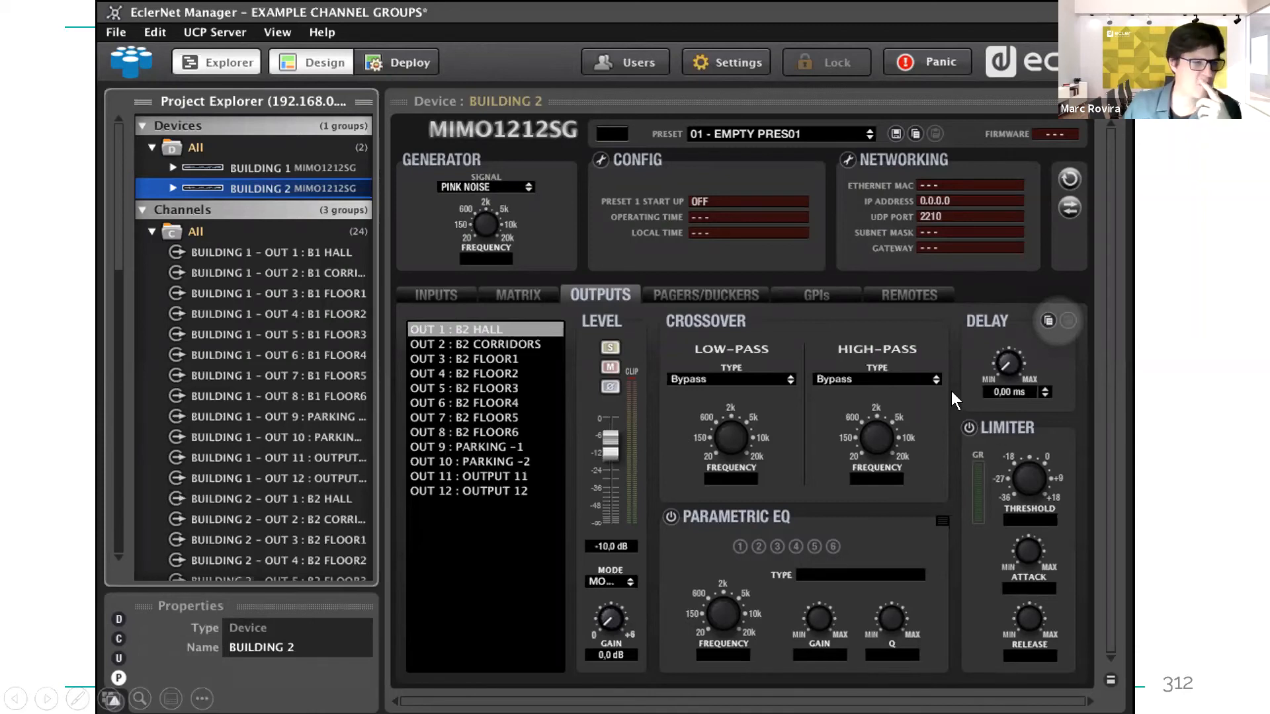
pyautogui.click(830, 426)
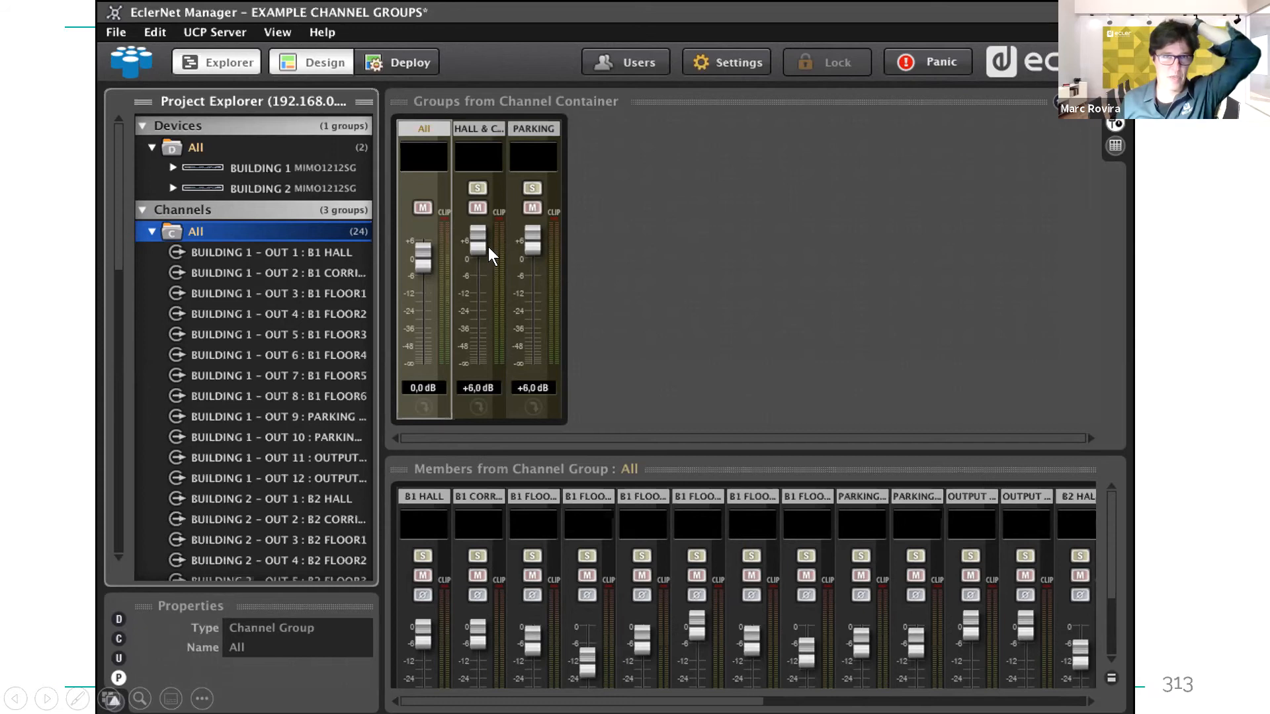
# Select the HALL & CORRIDORS channel group to view its member channels
pyautogui.click(492, 309)
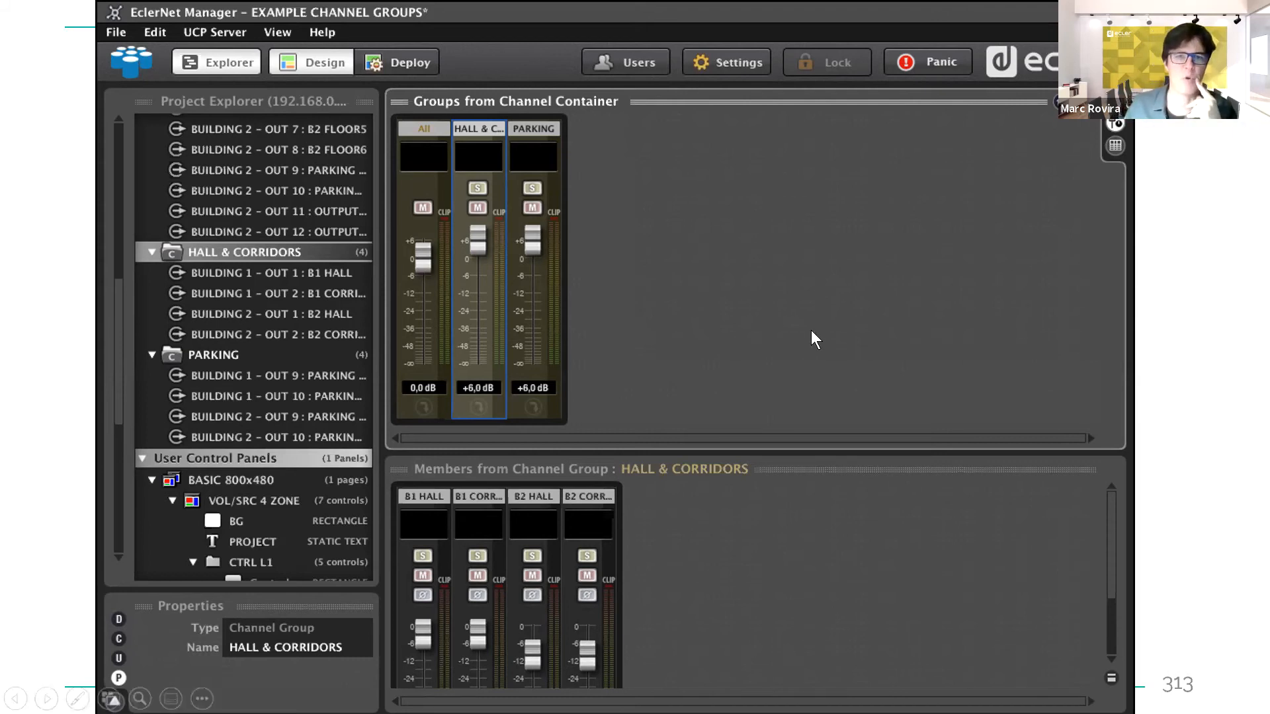
# Advance the presentation past the channel groups demo to the Net String Buttons slide
pyautogui.click(829, 288)
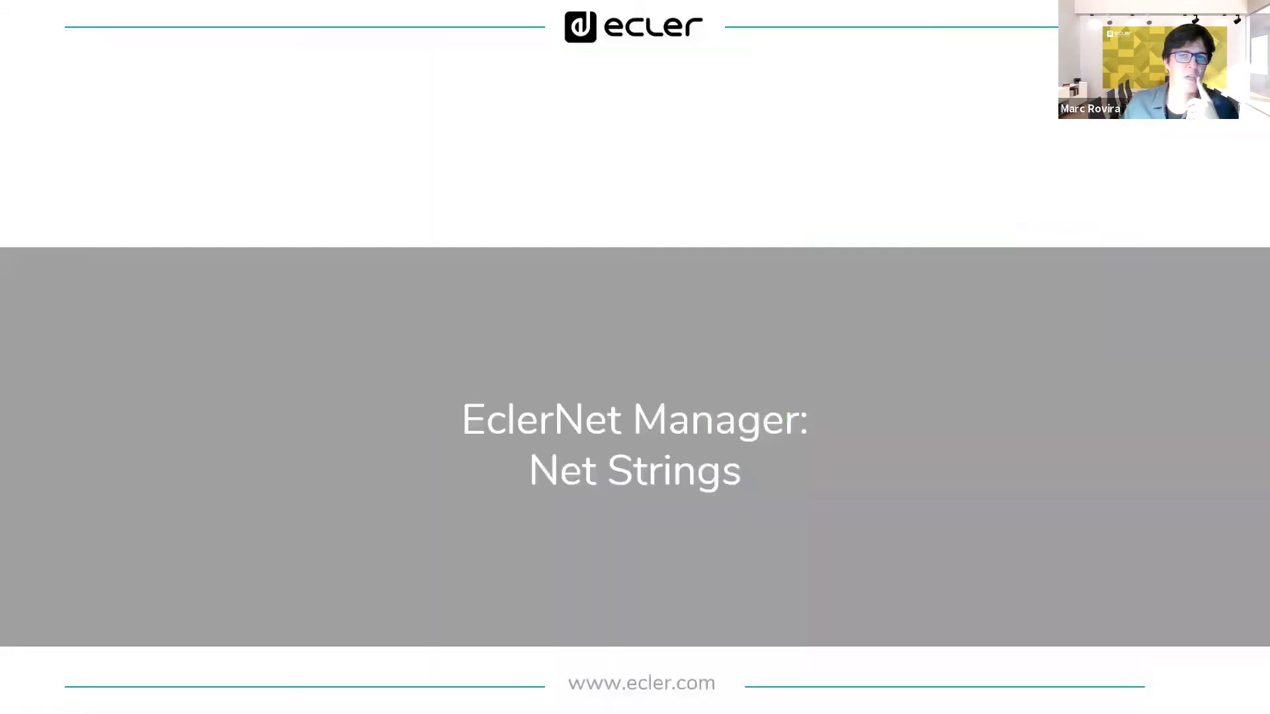
pyautogui.press('Right')
pyautogui.press('Right')
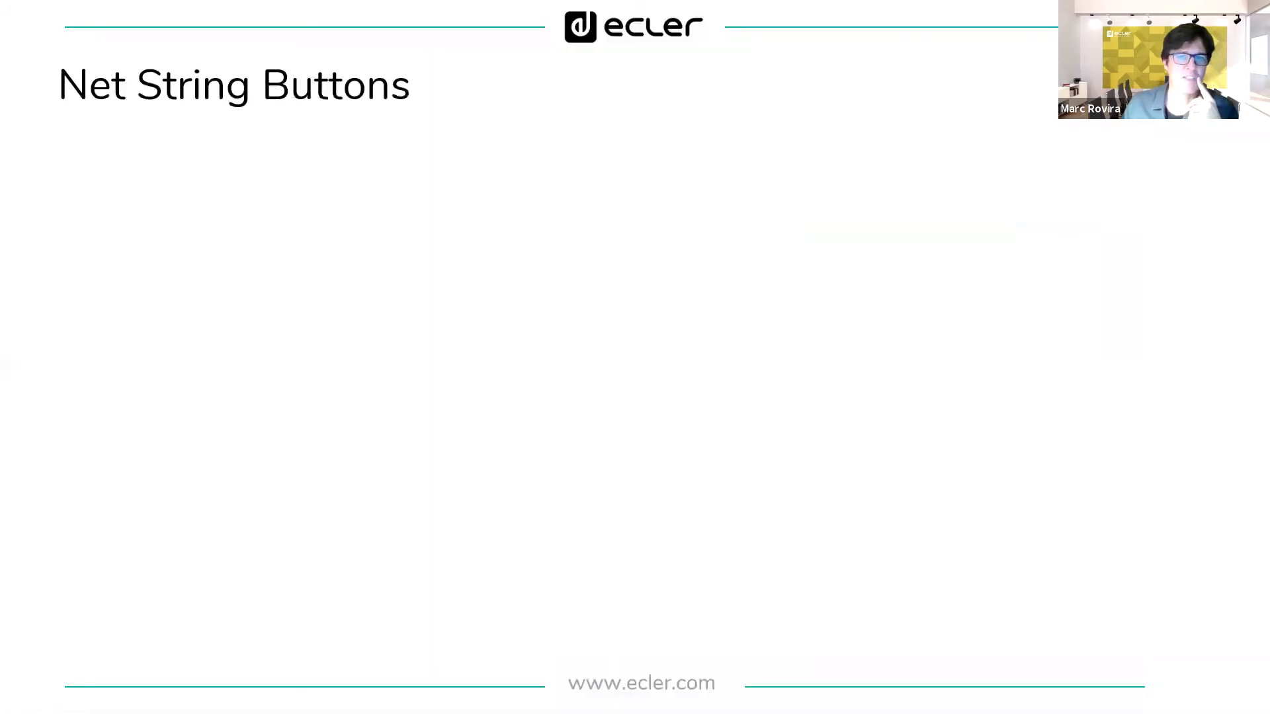
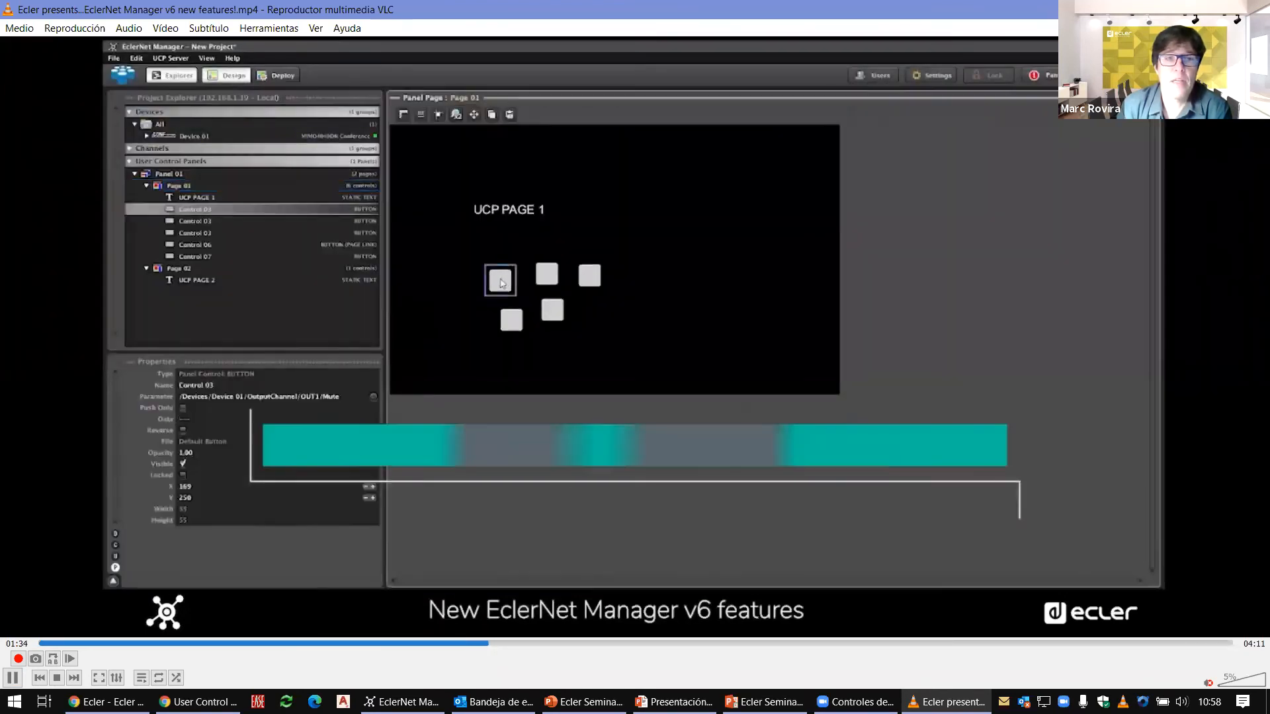
# View the EclerNet Manager v6 features video in VLC full screen, pausing and resuming playback around the multiple-button and page-link demos
pyautogui.press('space')
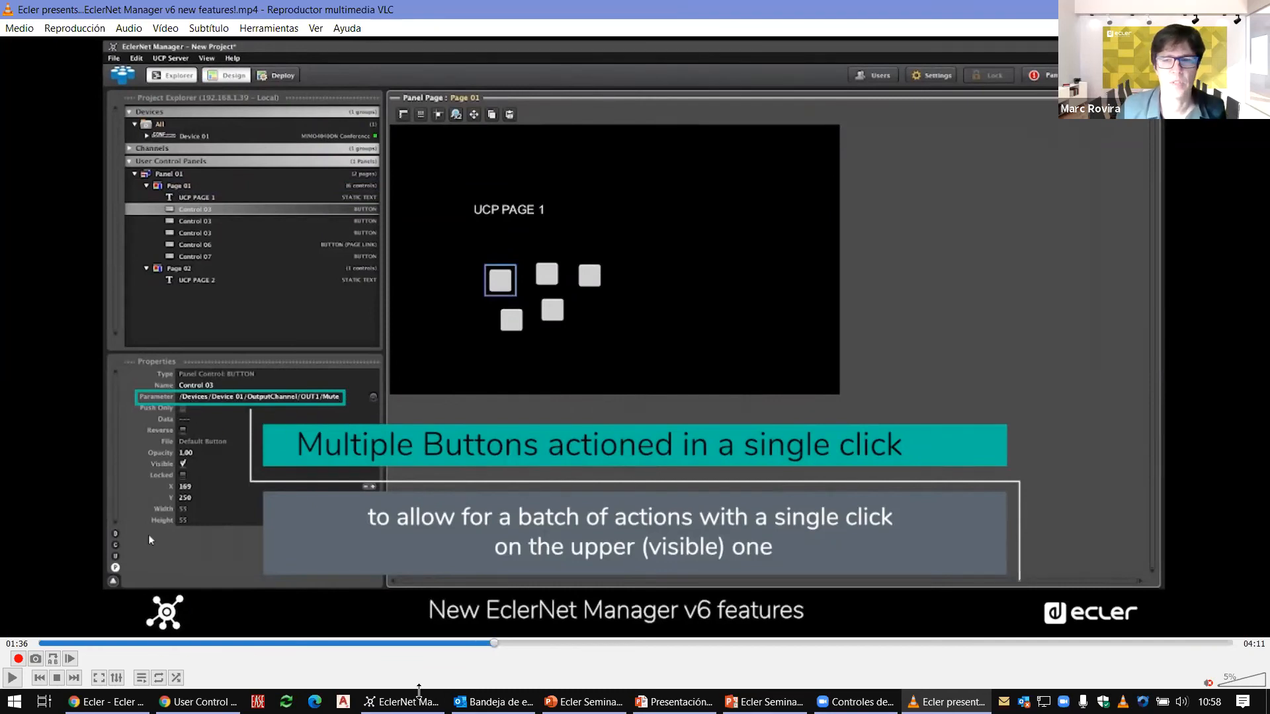
pyautogui.click(100, 681)
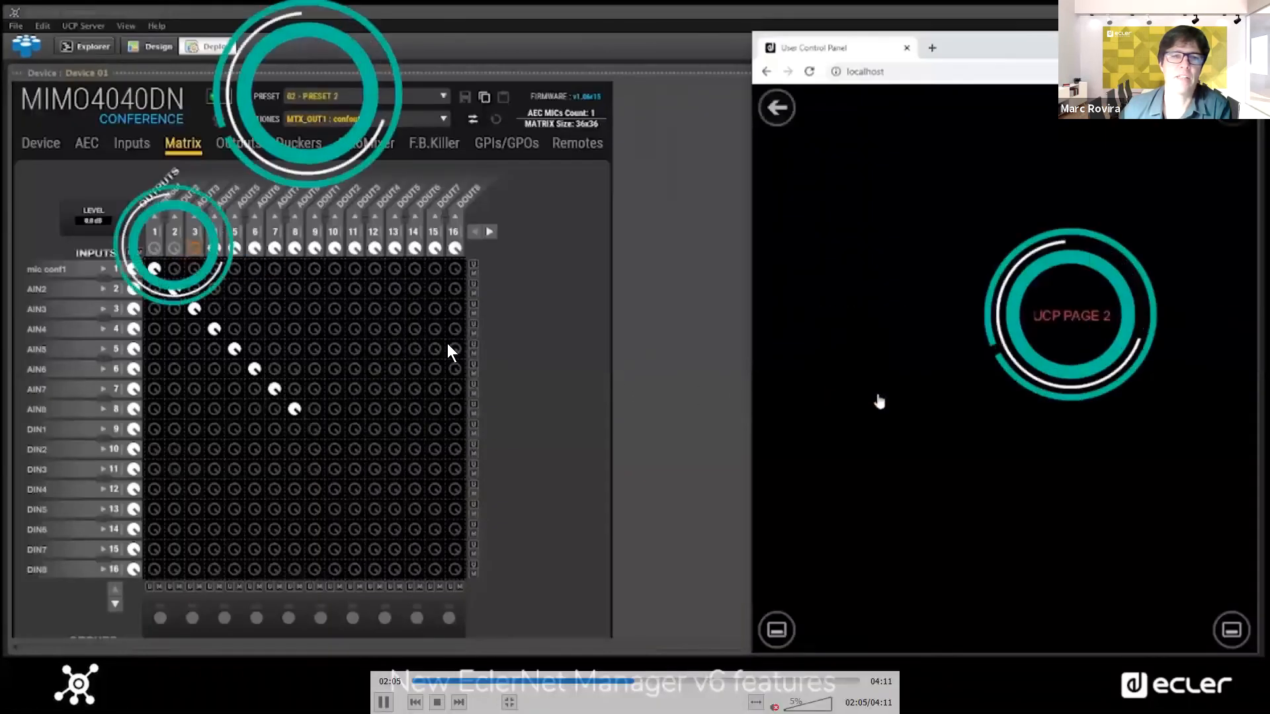
pyautogui.press('space')
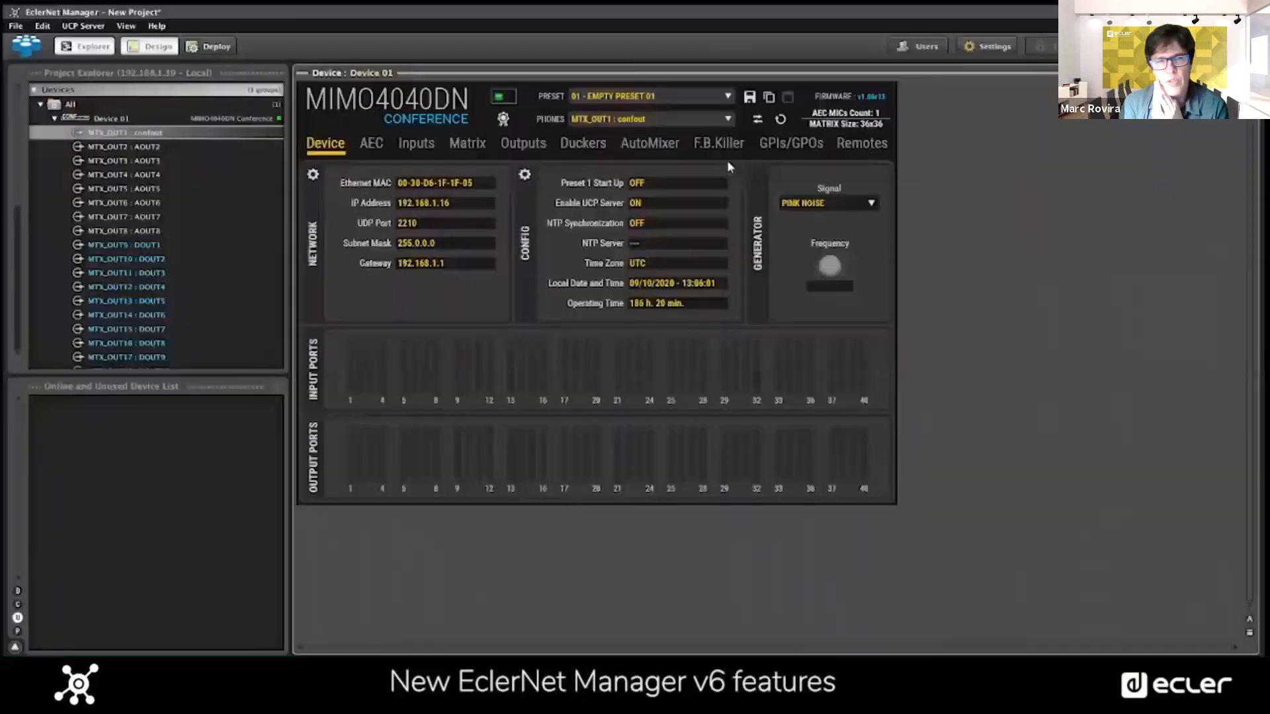
# Configure DUCKER 01 of the MIMO4040DN with type DUCKER and input MTX_IN1 : mic conf1, and open the device's events
pyautogui.click(582, 143)
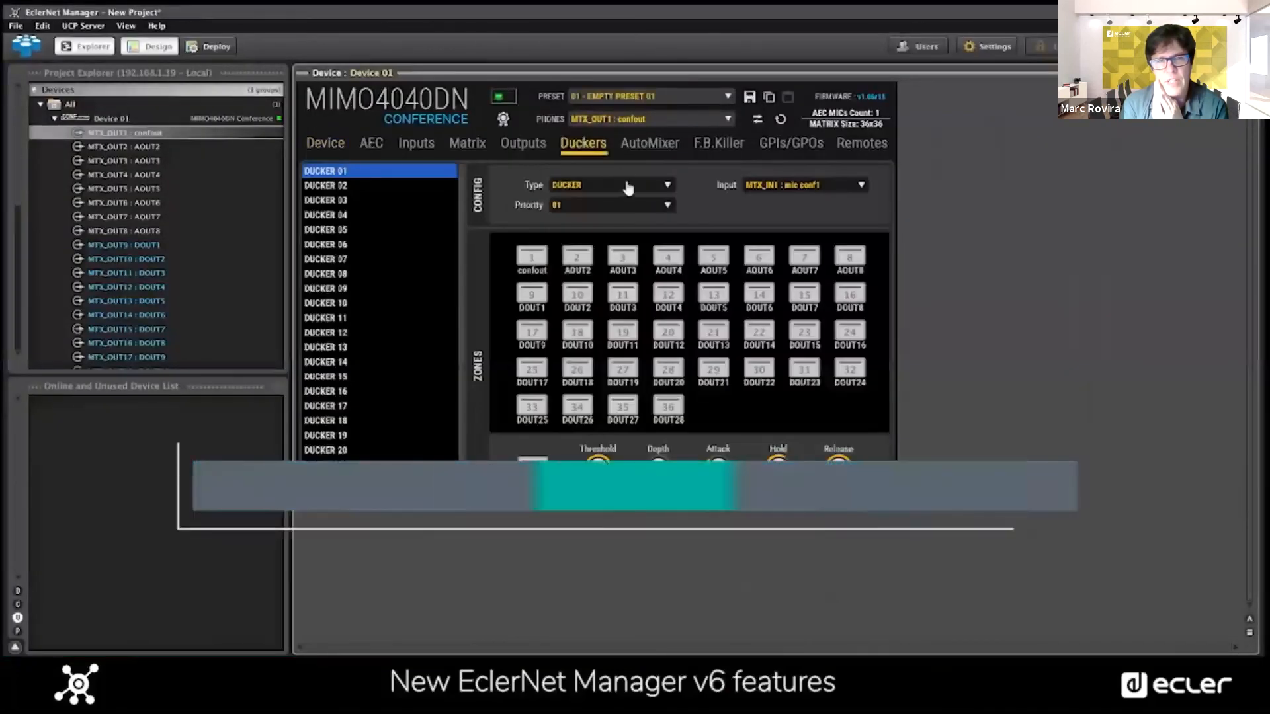
pyautogui.click(611, 185)
pyautogui.click(609, 213)
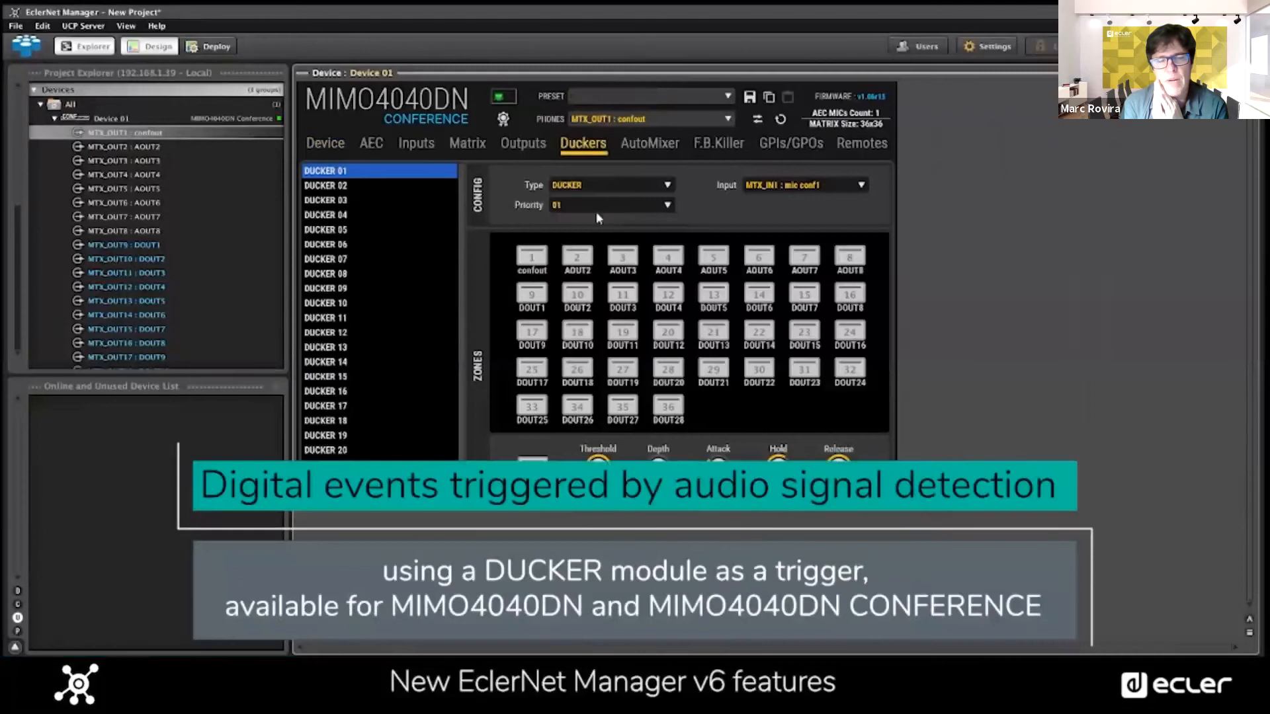
pyautogui.click(828, 187)
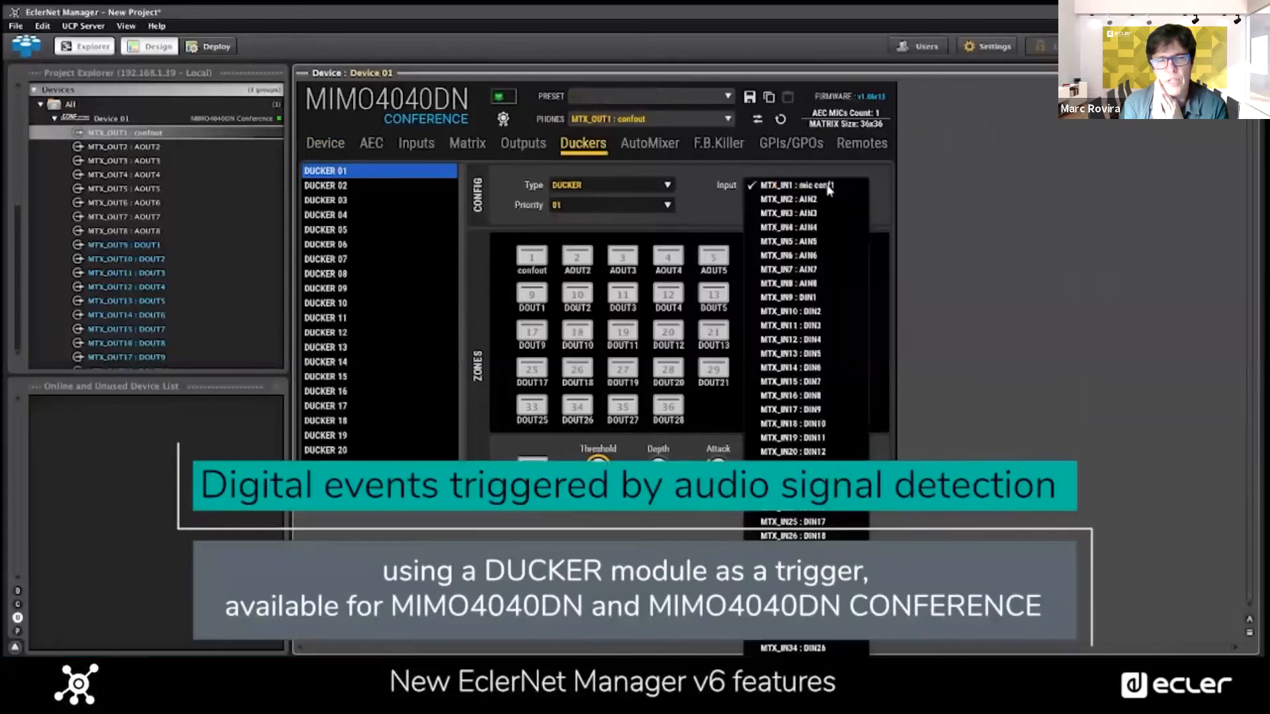
pyautogui.click(792, 189)
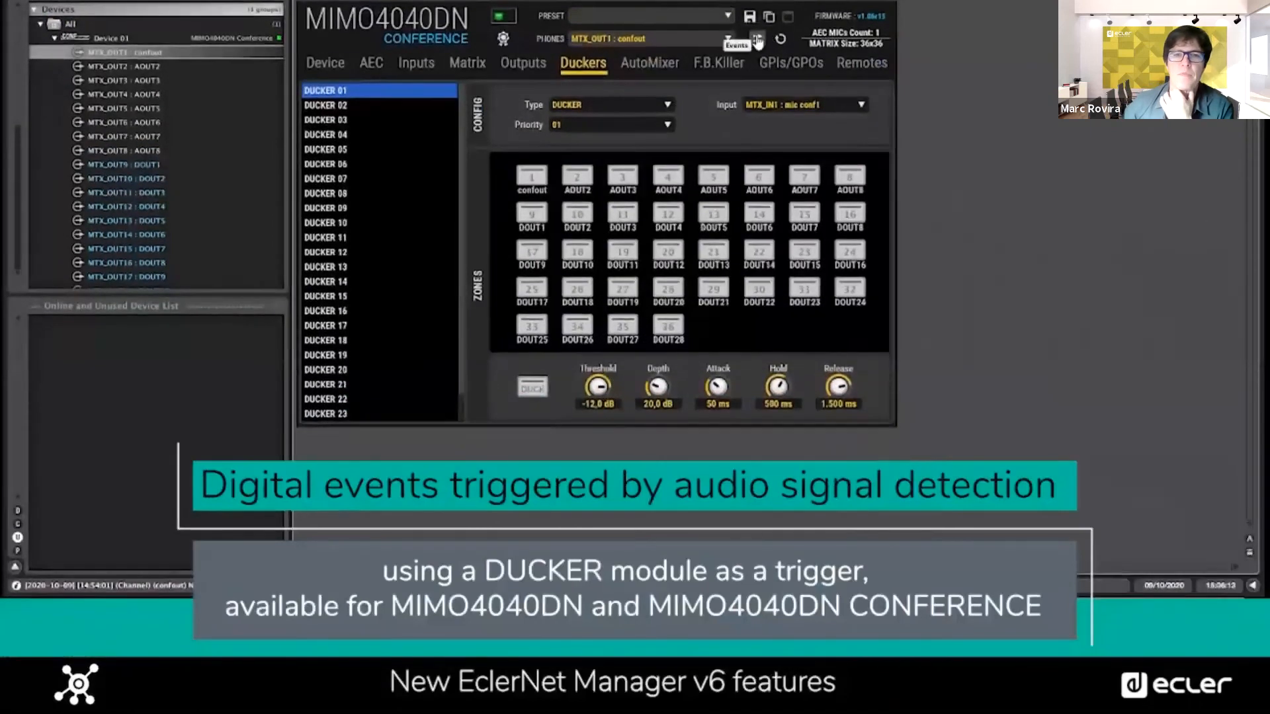
pyautogui.click(757, 43)
pyautogui.moveTo(734, 165)
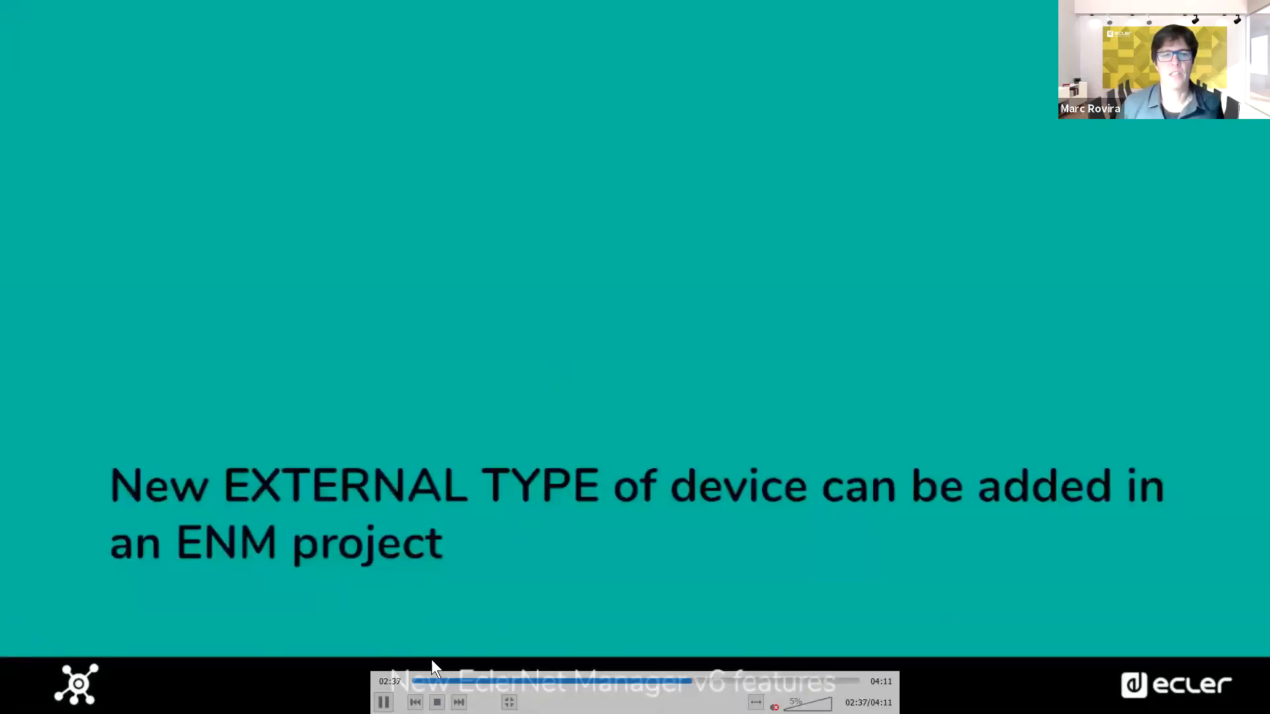
# Rewind the features video to 02:33, at the ducker event input configuration, and resume playback
pyautogui.click(670, 679)
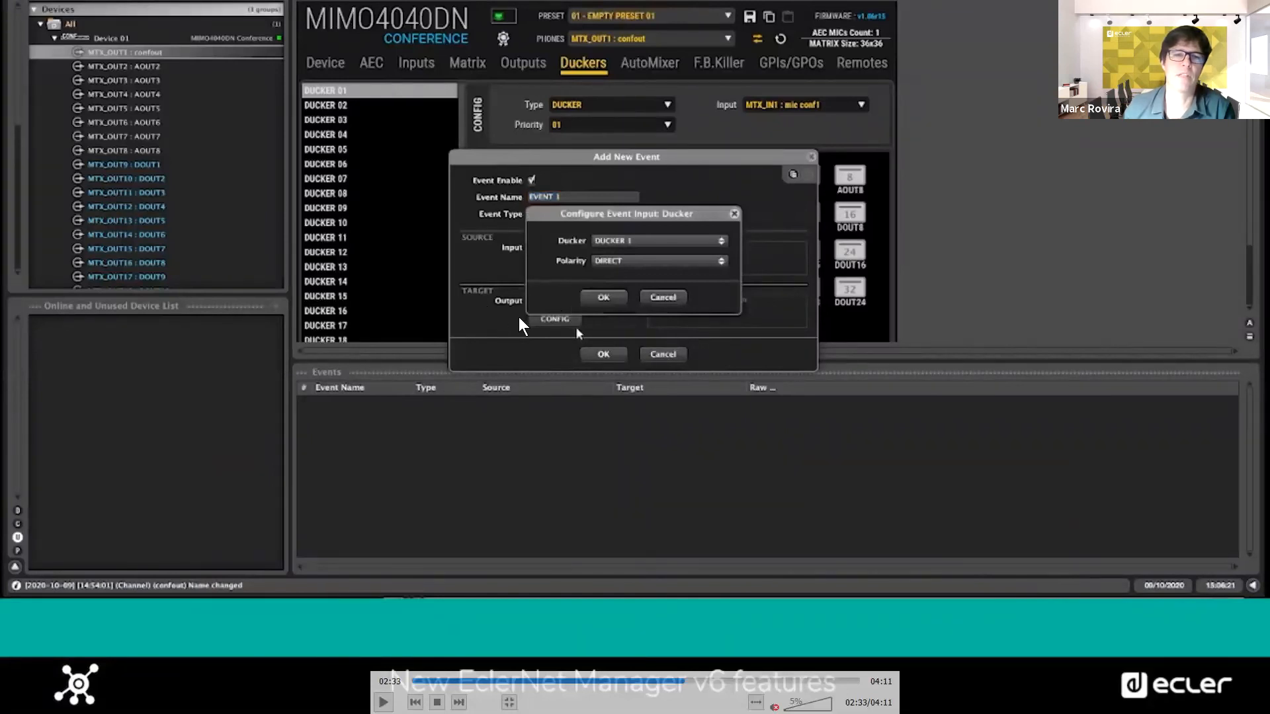
pyautogui.click(660, 359)
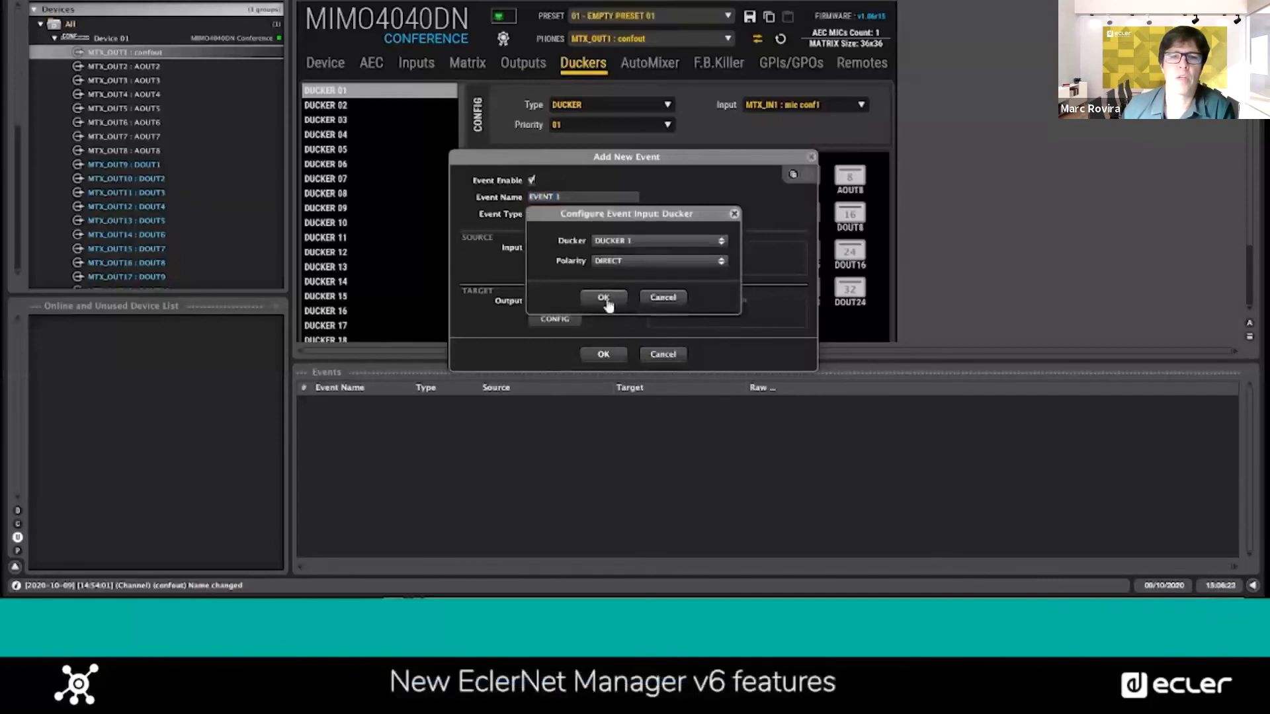